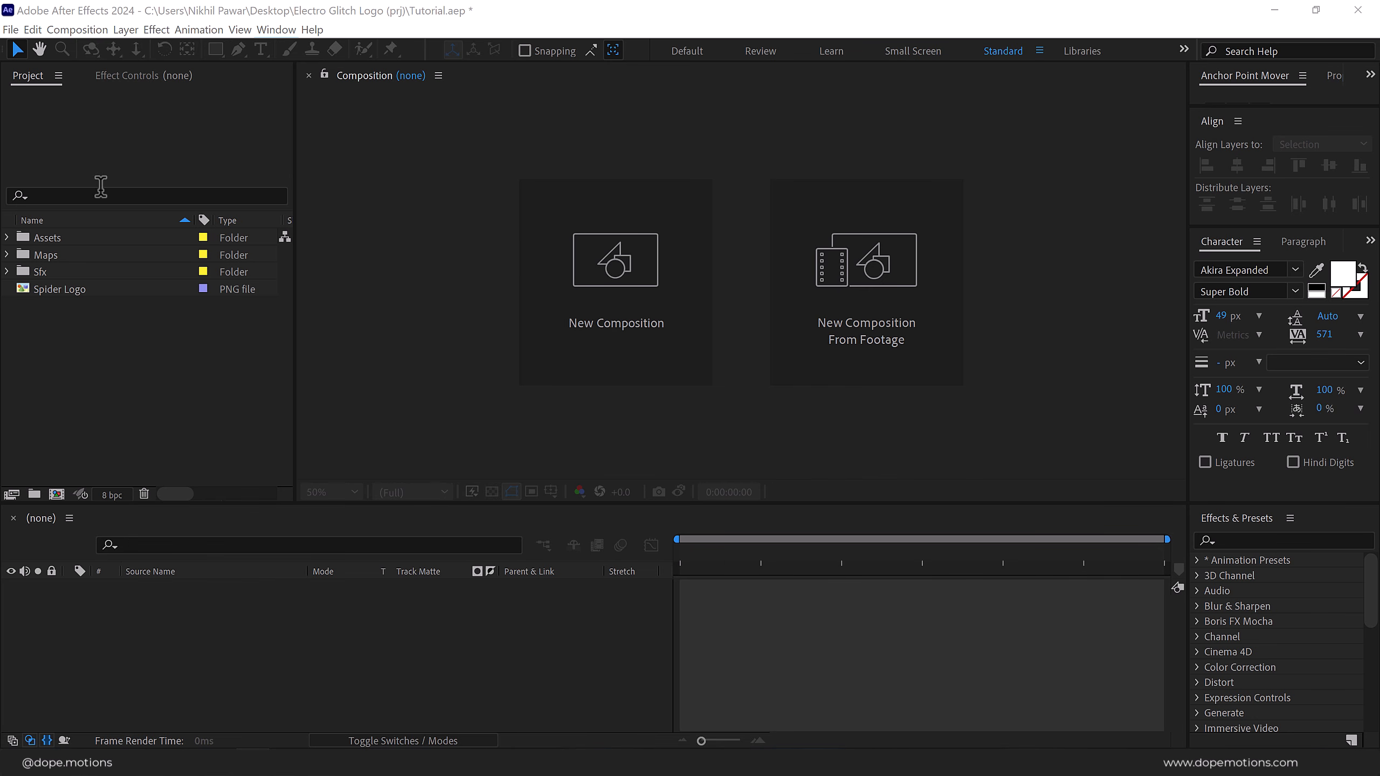
Examine the contents of the Assets and Maps folders in the project.
left_click(6, 239)
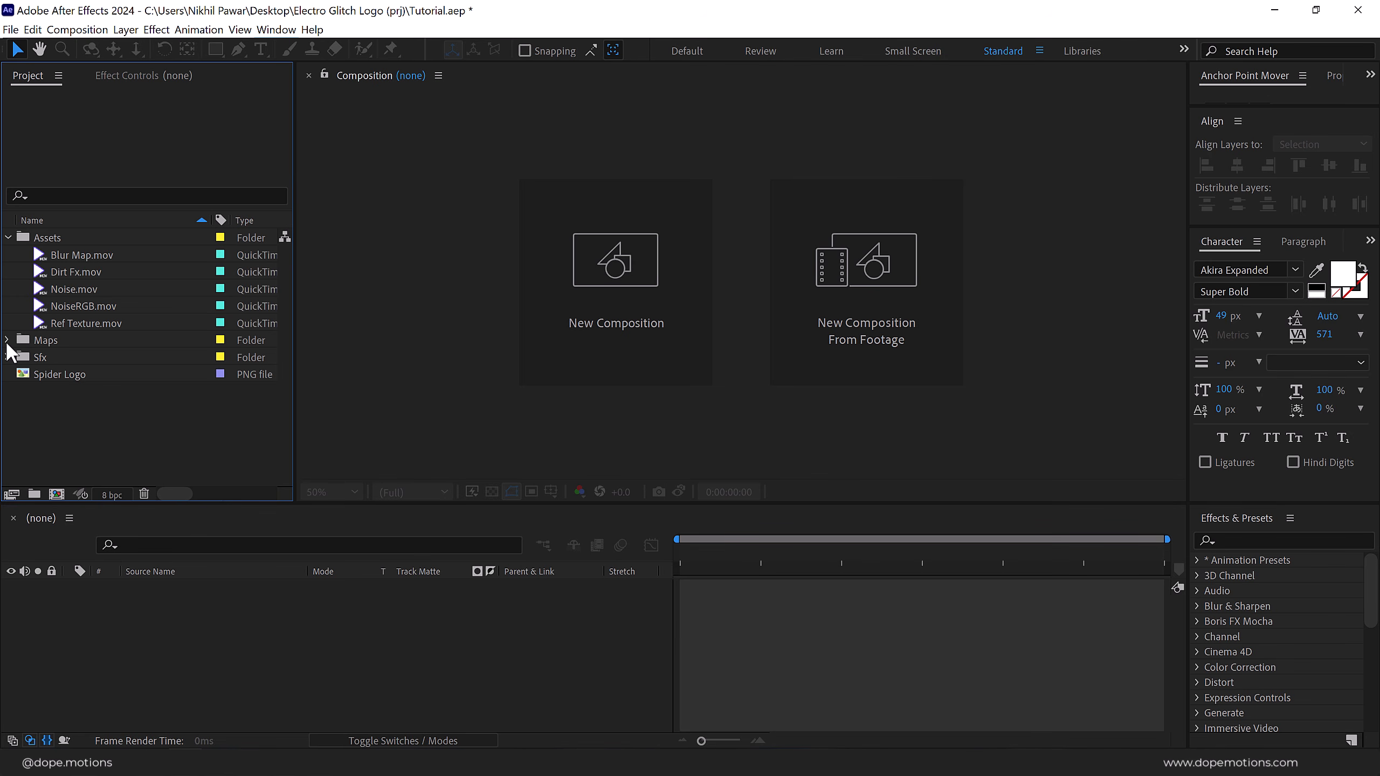
left_click(7, 341)
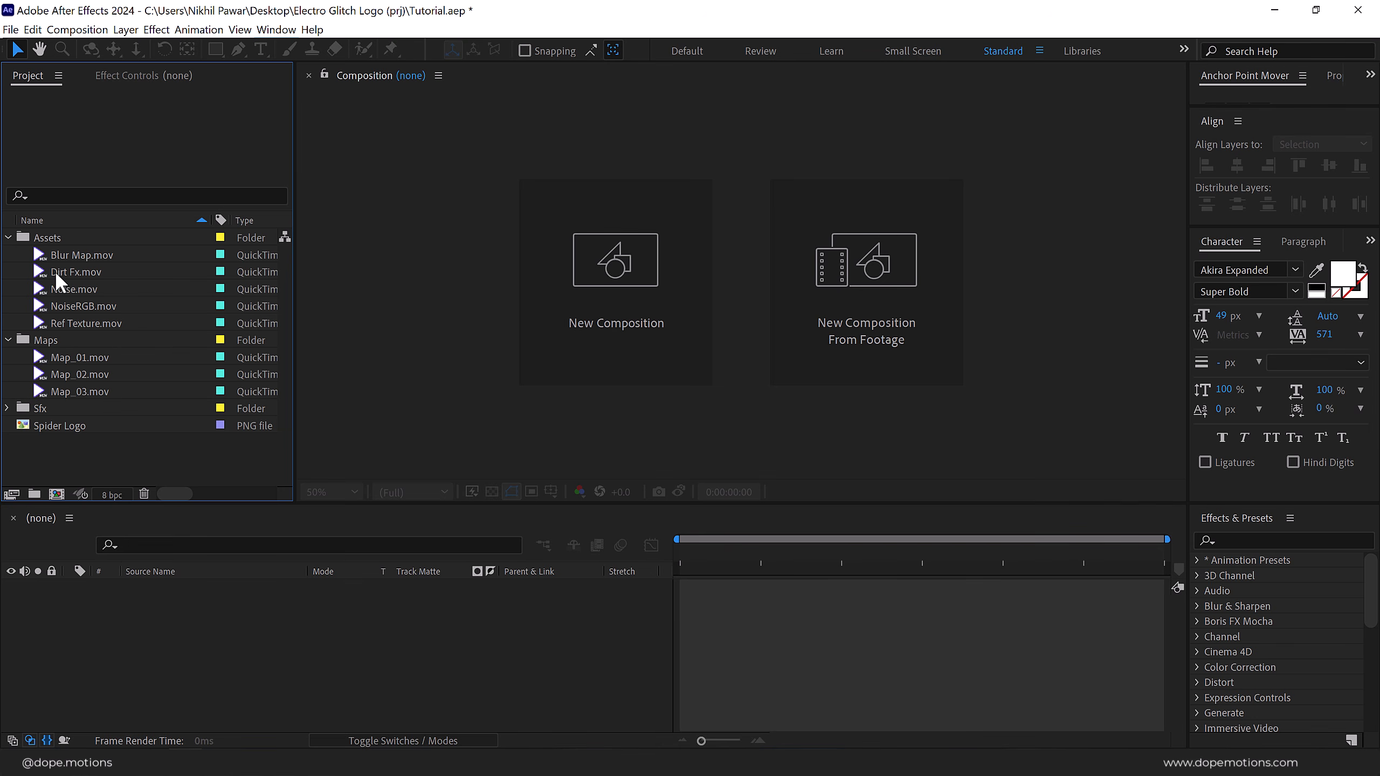
left_click(8, 238)
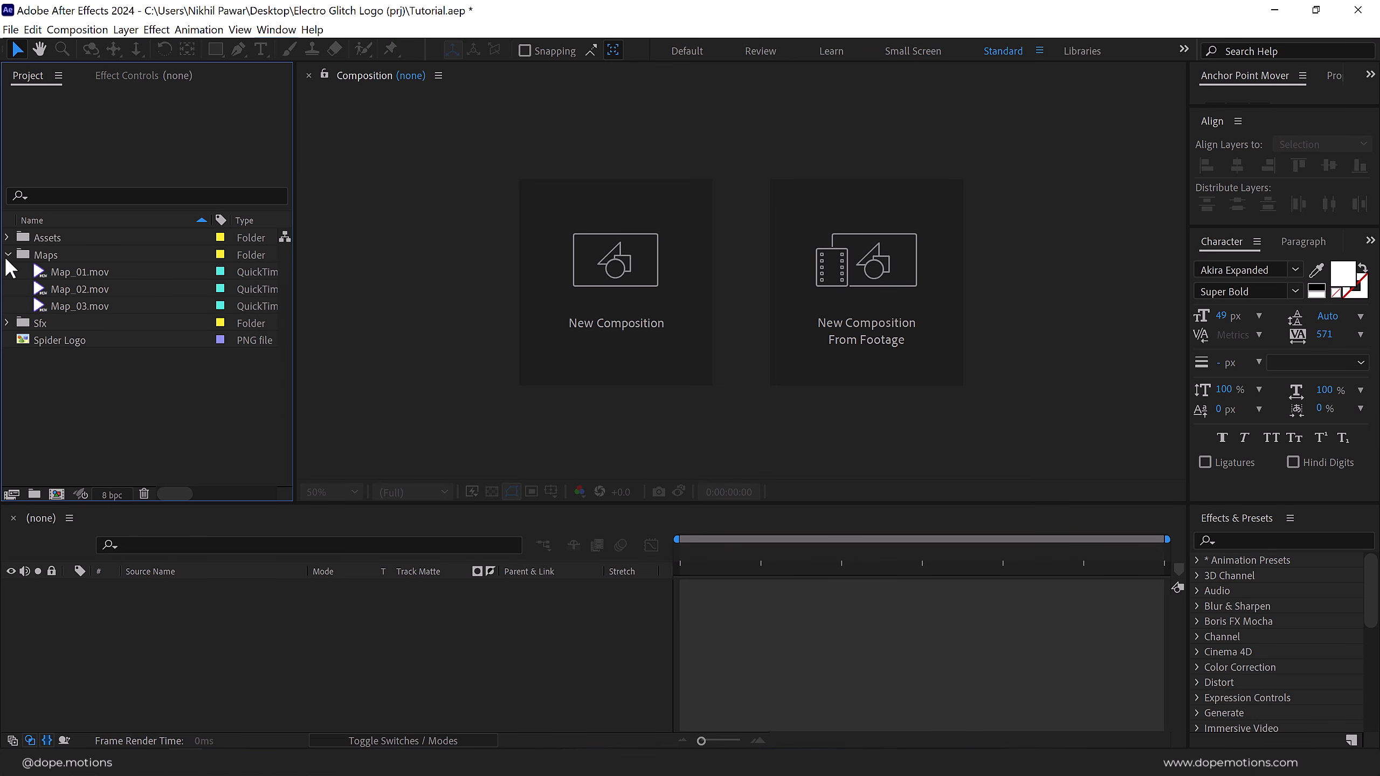
left_click(8, 255)
Create a 2560 x 1440 composition named Render at 12 frames per second, lasting 10 seconds.
left_click(616, 282)
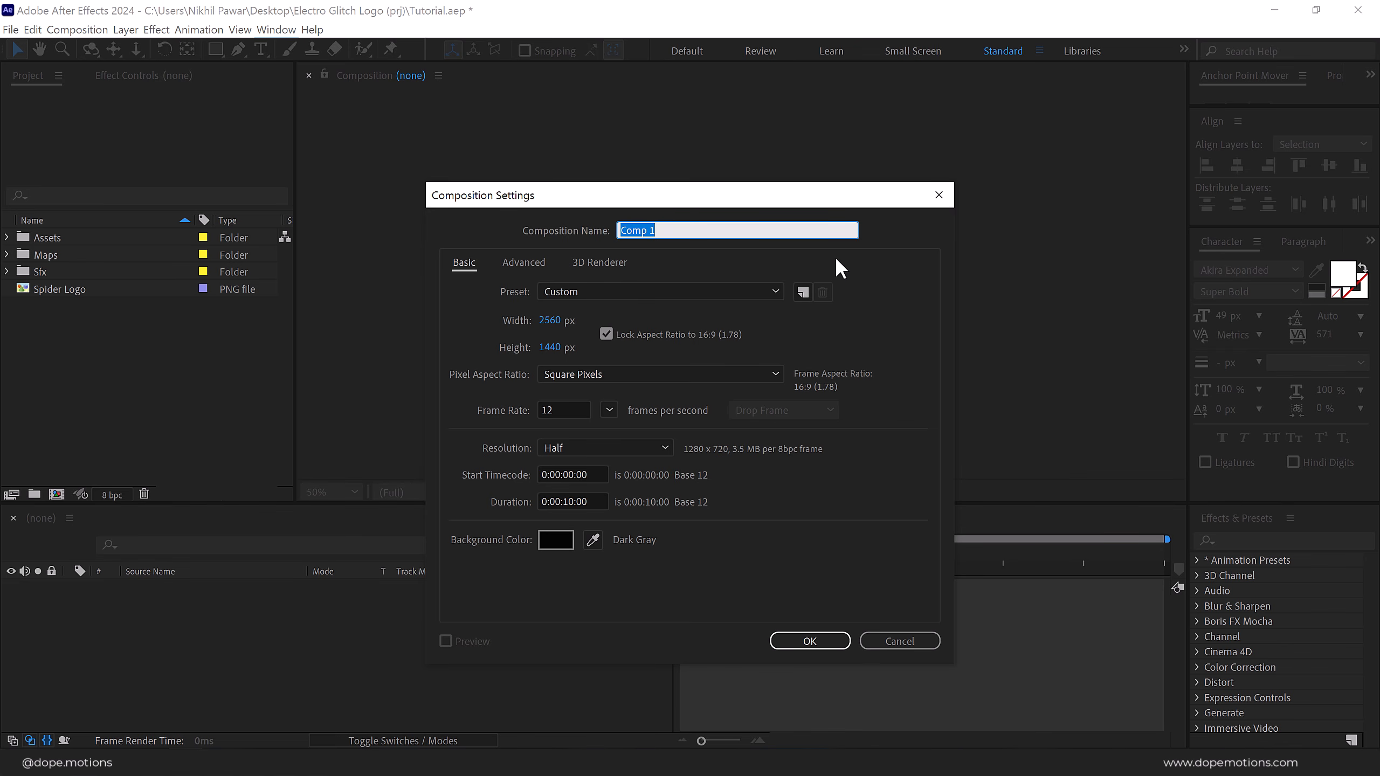
type("Render")
left_click(554, 414)
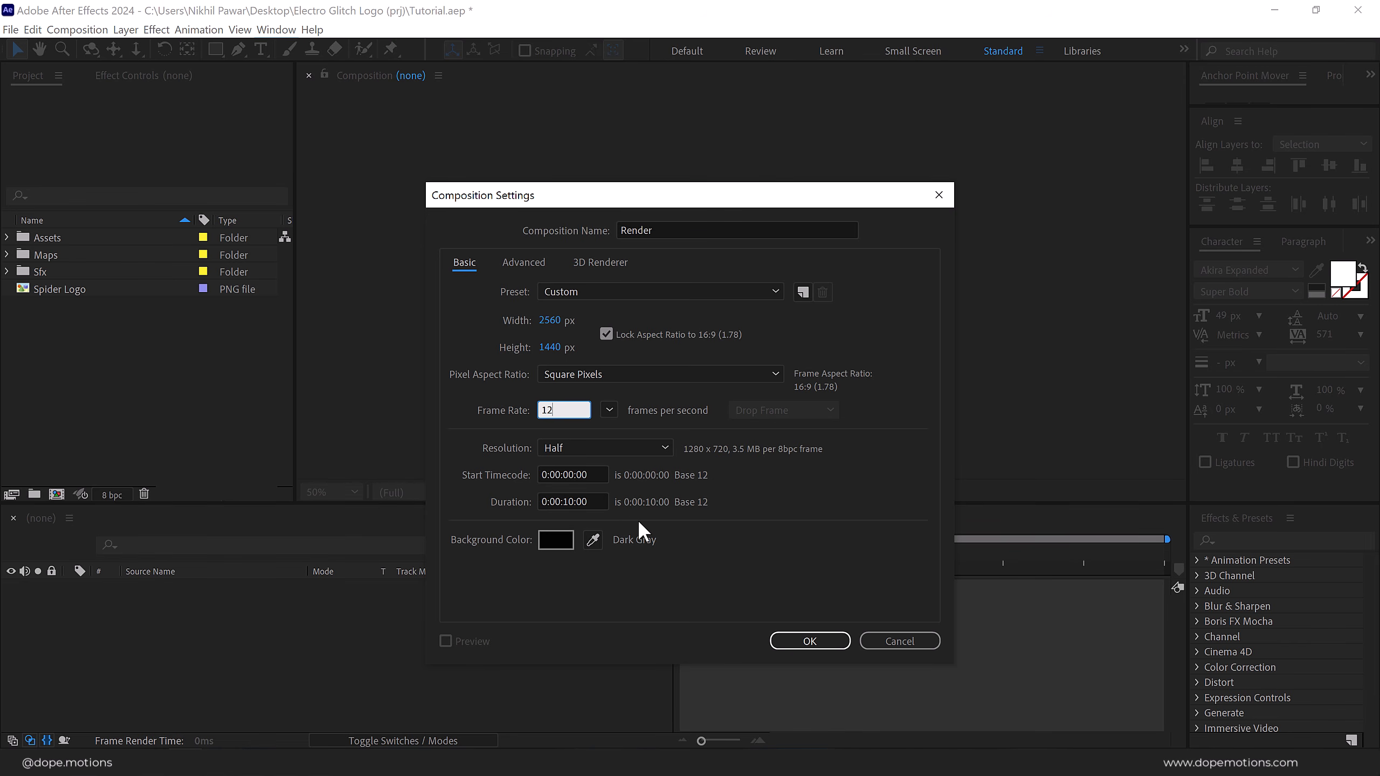
left_click(808, 641)
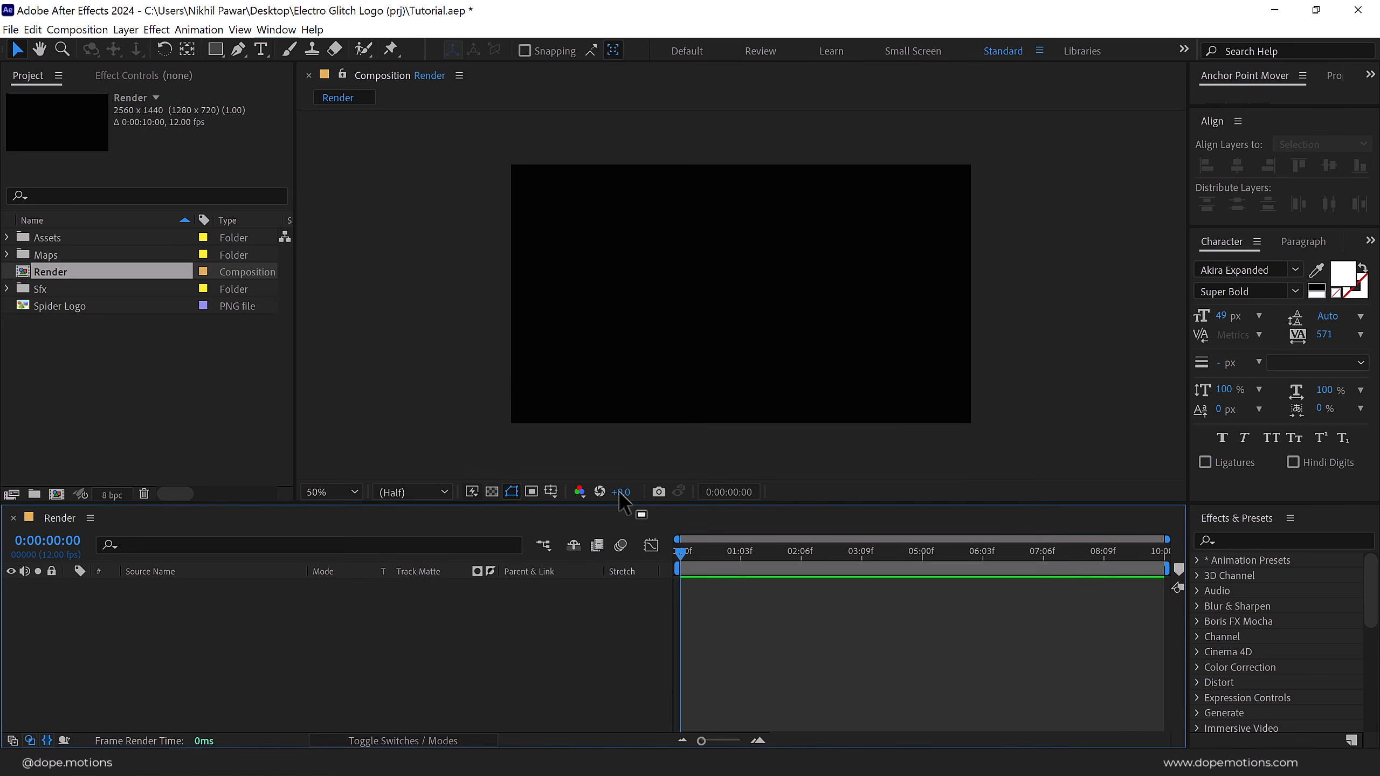
Create a composition named "Logo here" with the same settings and add the Spider Logo image to it.
left_click(57, 494)
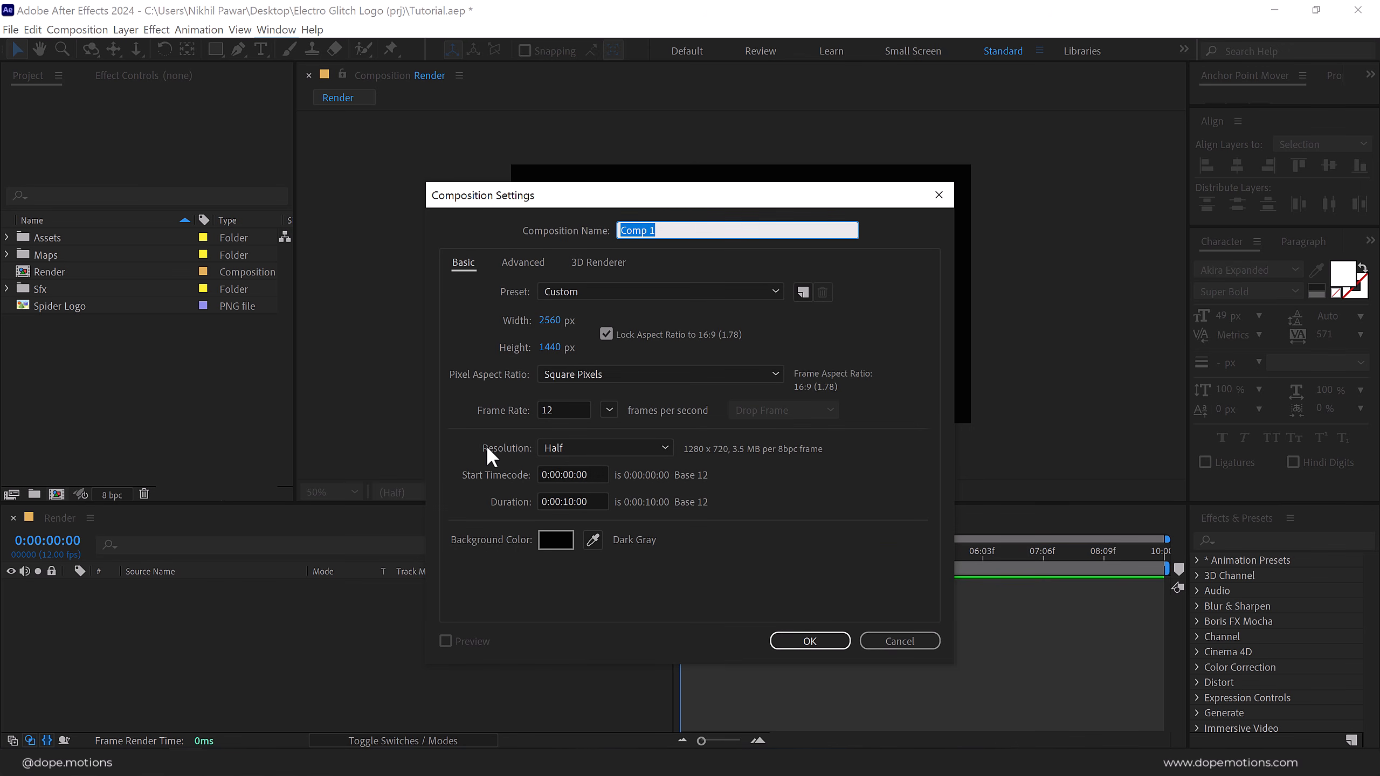
type("Logo here")
key("Return")
left_click_drag(54, 322, 151, 639)
left_click(119, 429)
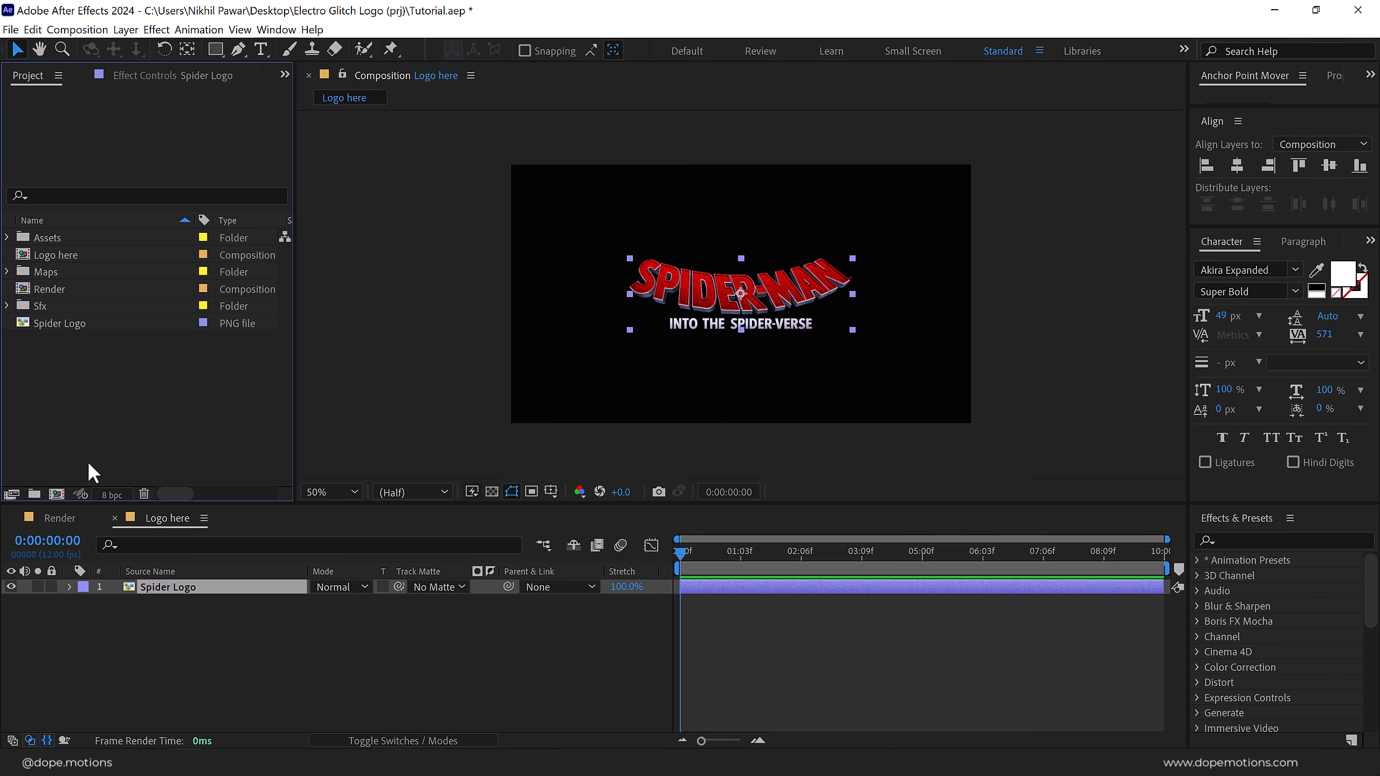
Create a composition named "Logo Reveal" and place the "Logo here" composition inside it.
left_click(57, 493)
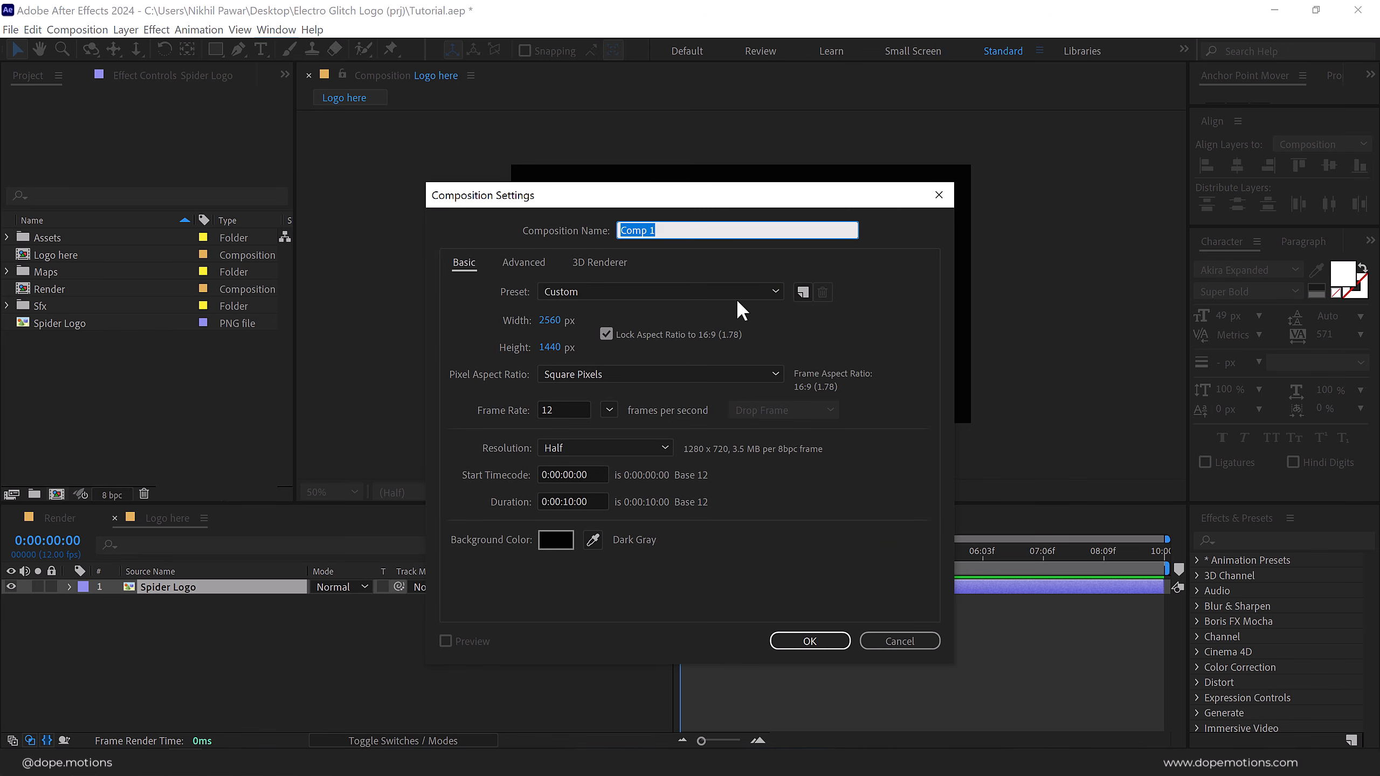
type("L")
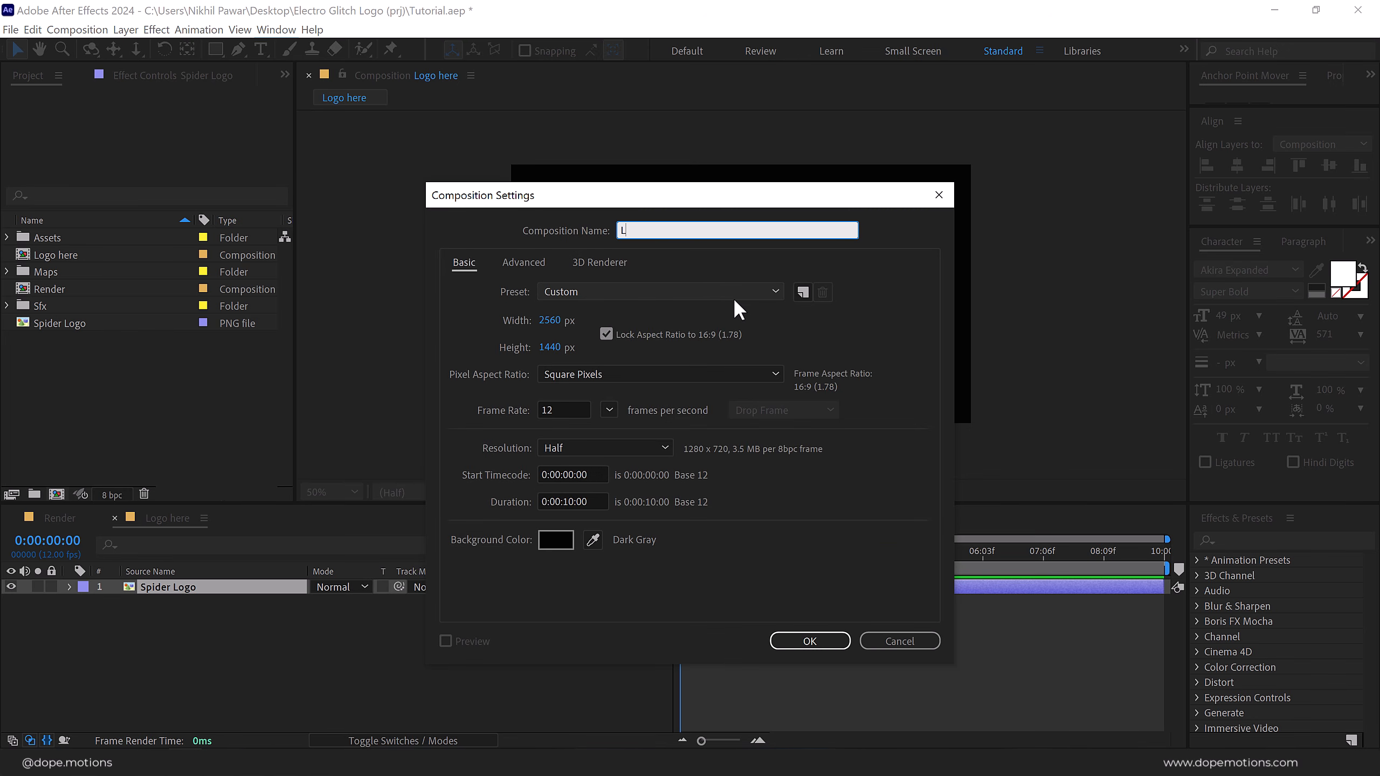
type("ogo Reveal")
key("Return")
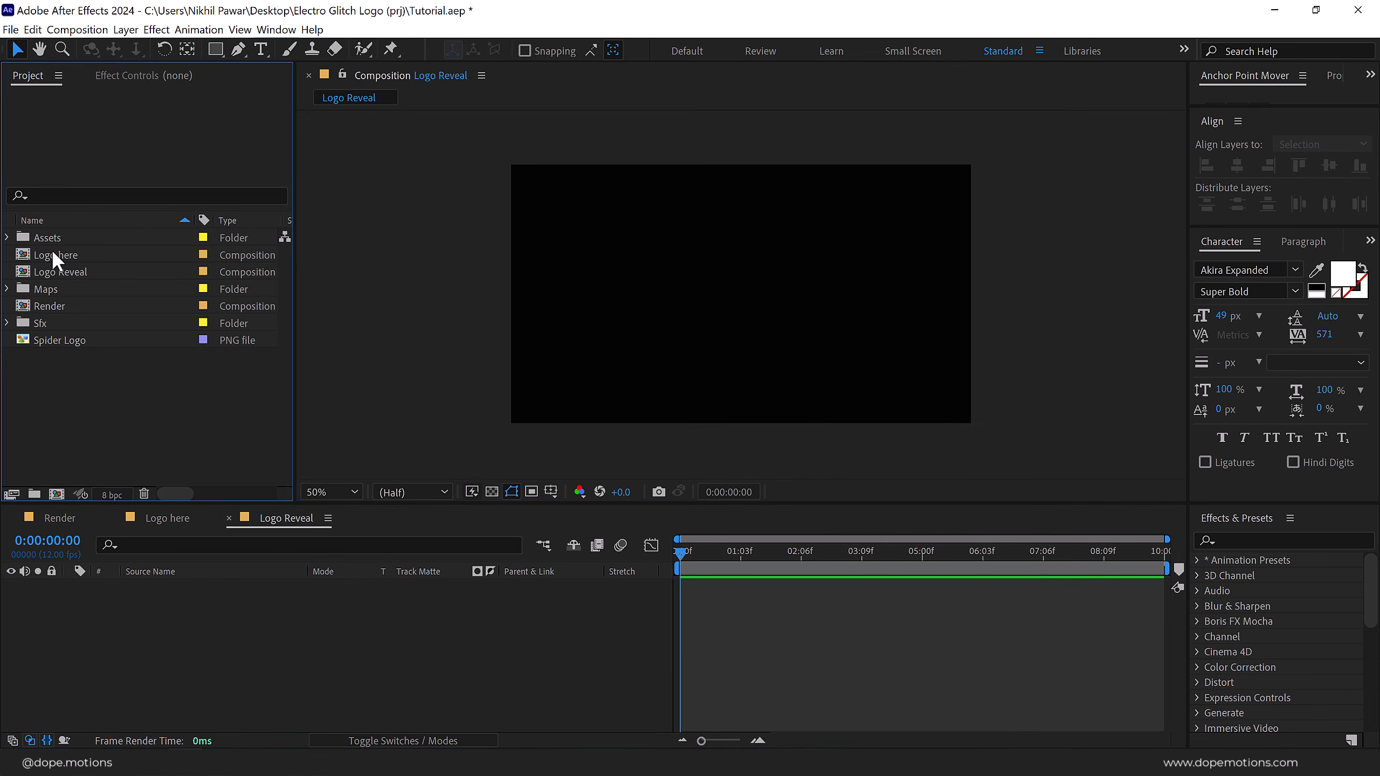
left_click_drag(50, 254, 510, 578)
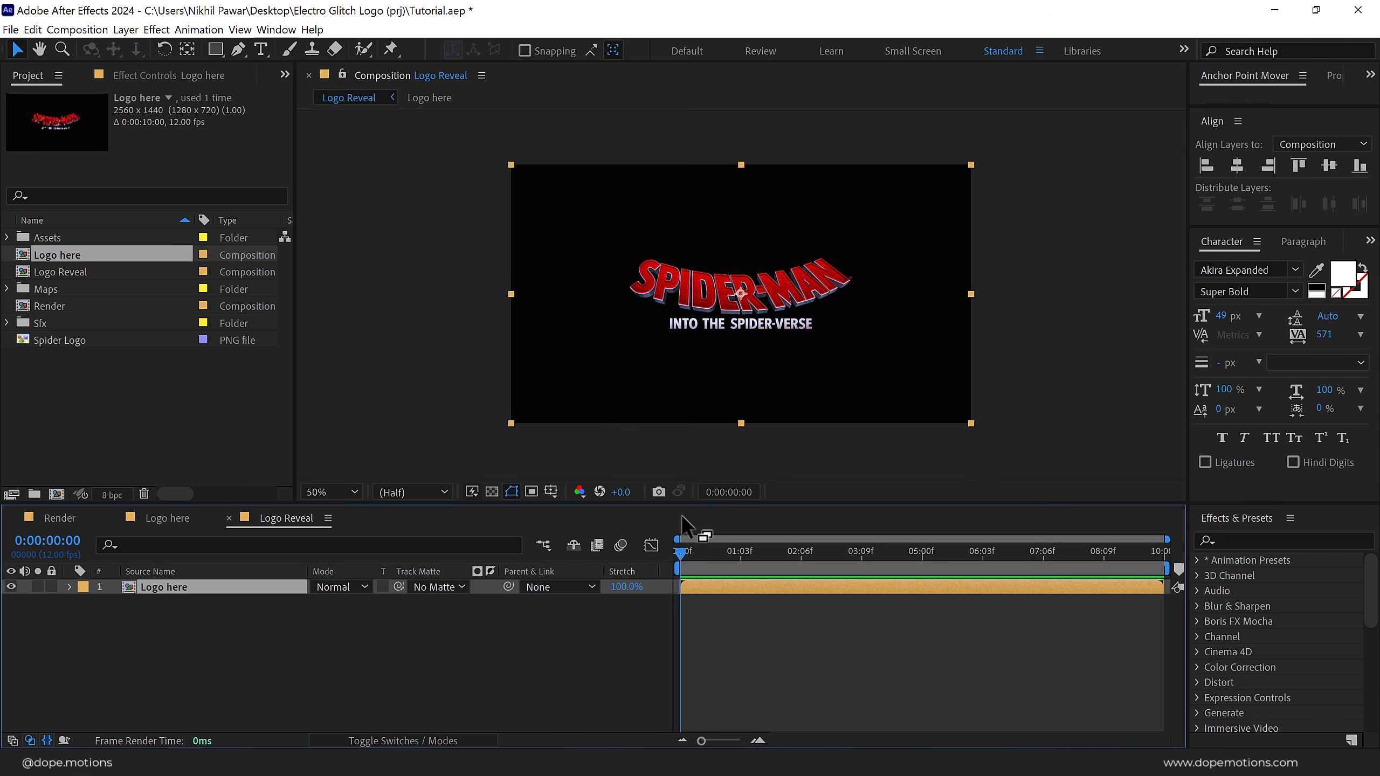
Apply the Card Wipe transition effect to the "Logo here" layer and widen the area showing its effect settings.
left_click(1284, 540)
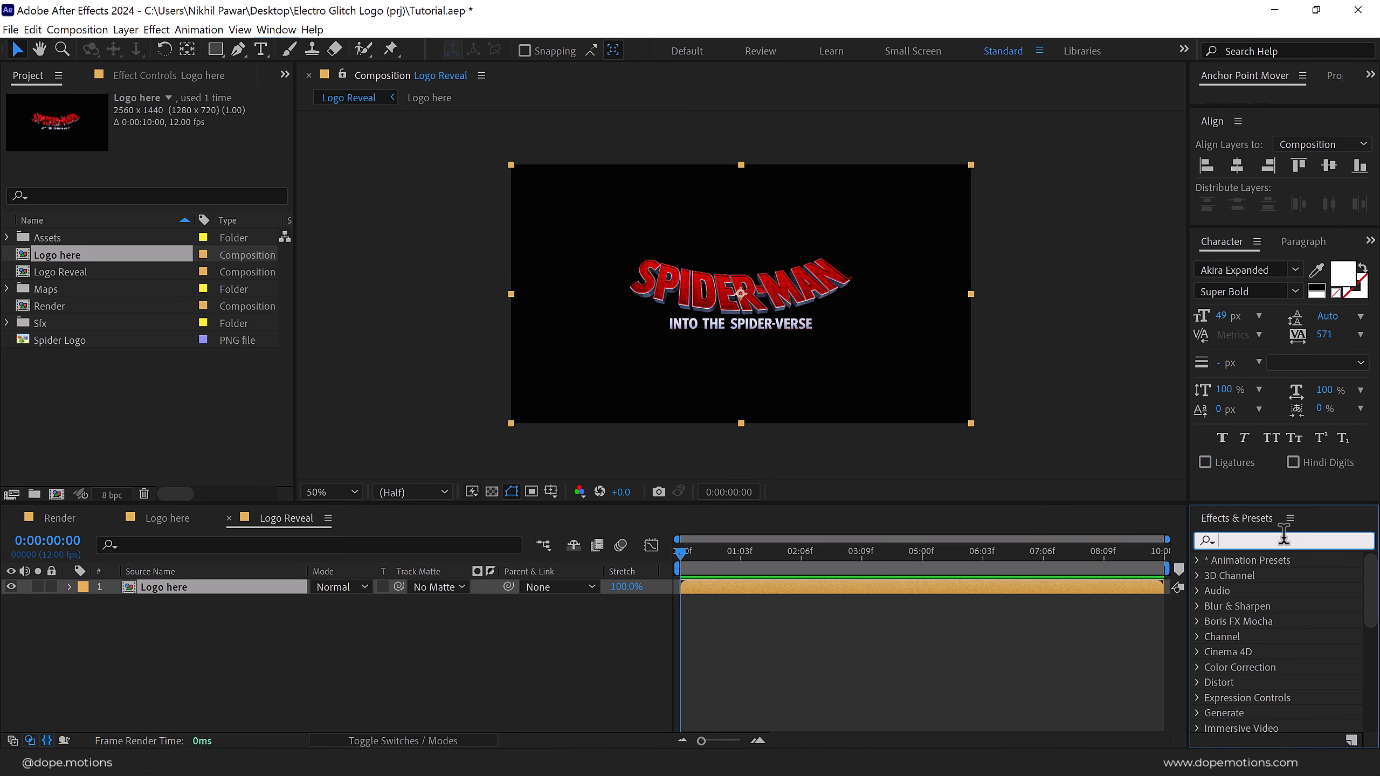
type("card wi")
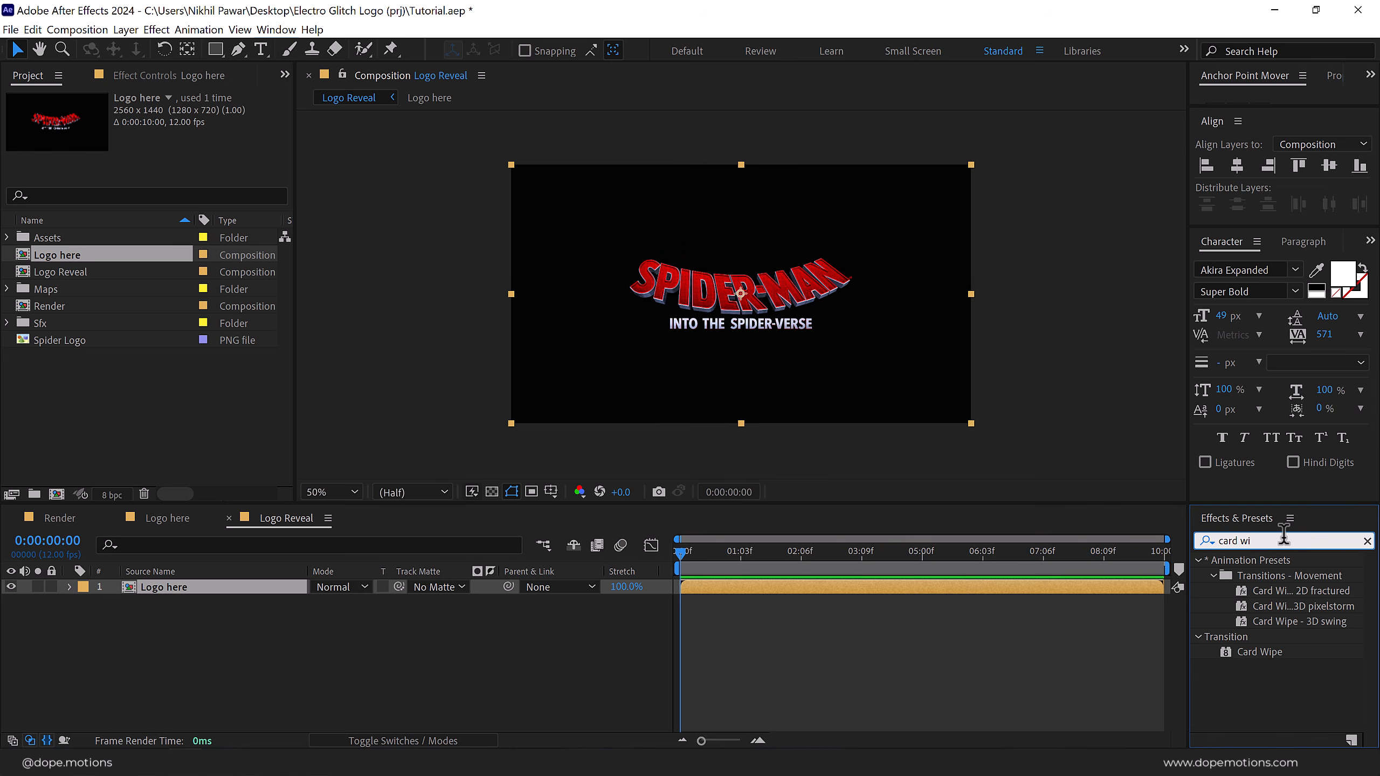
double_click(1252, 652)
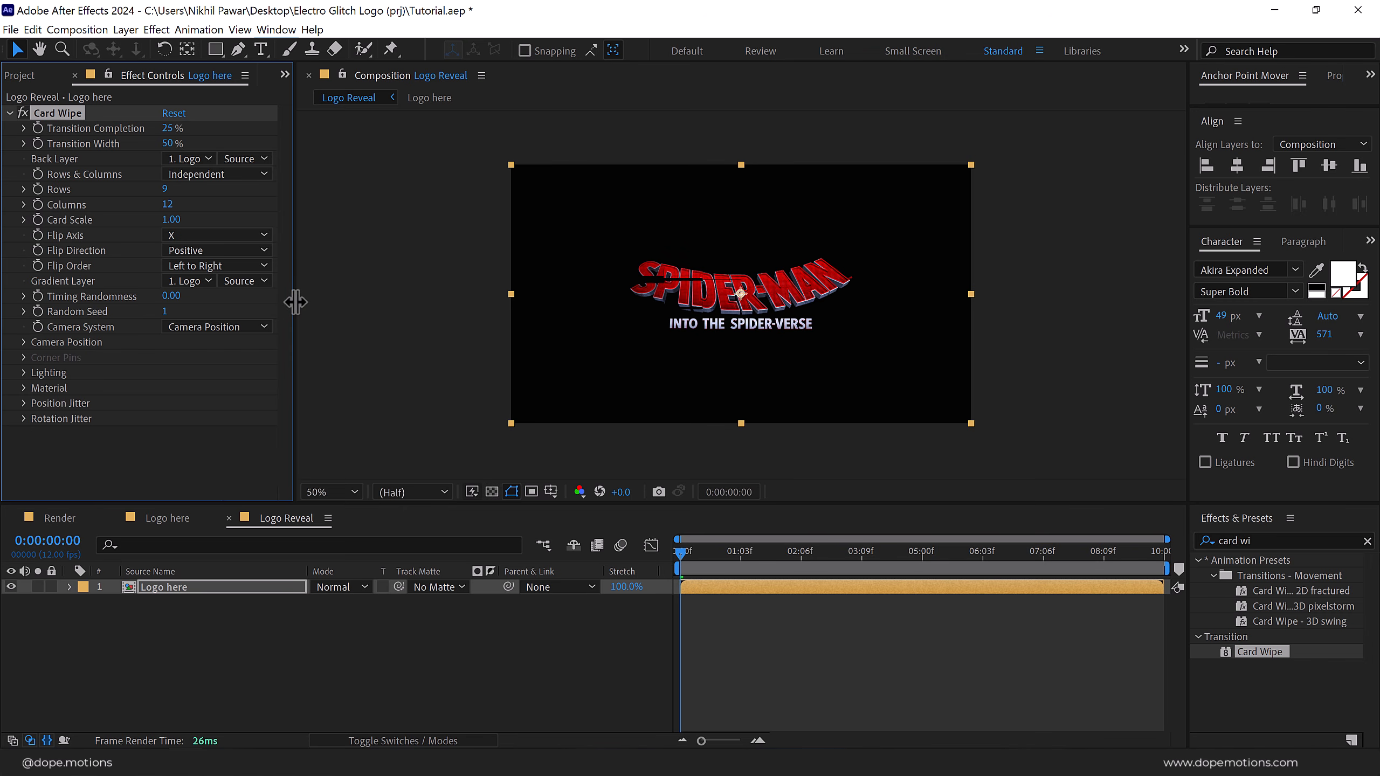
left_click_drag(295, 302, 346, 302)
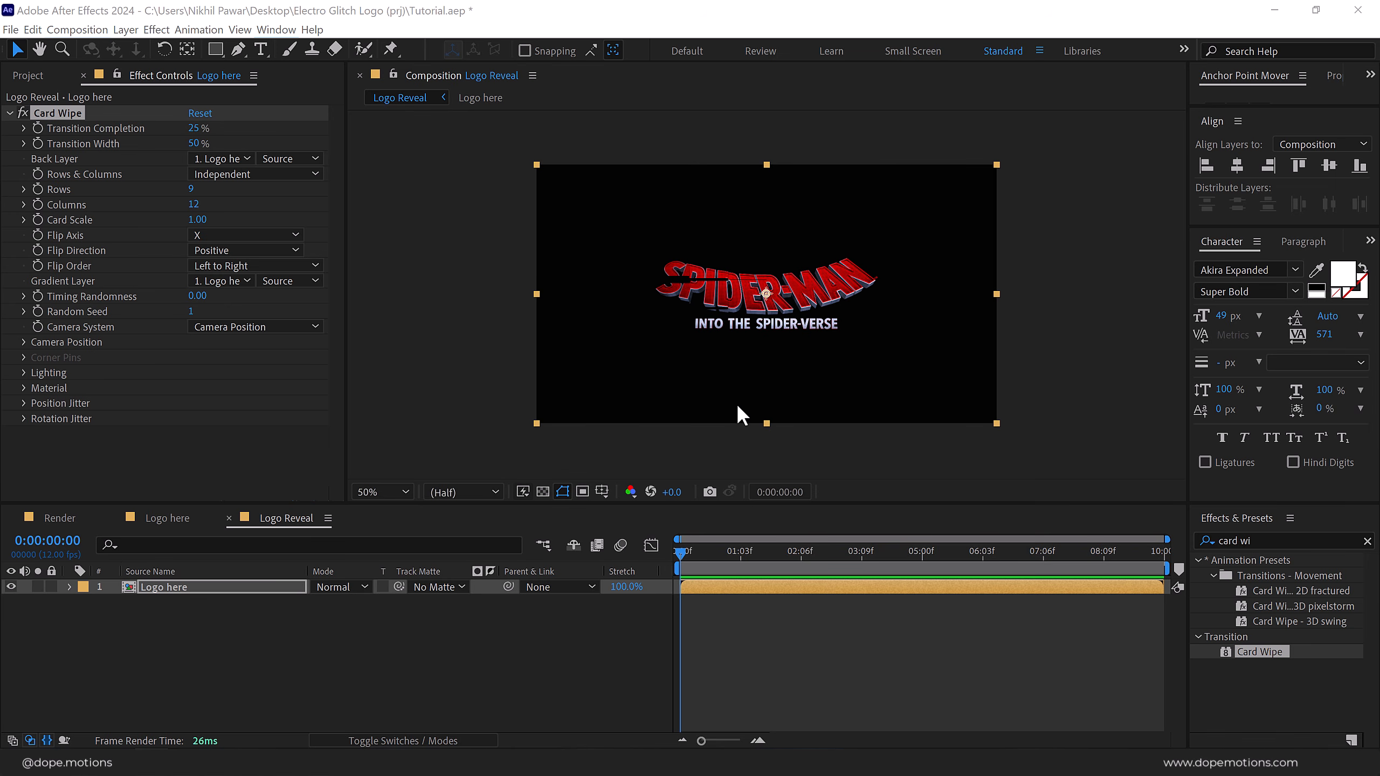
Move the "Logo here" layer's anchor point to the middle of its bottom edge with snapping enabled.
left_click(182, 588)
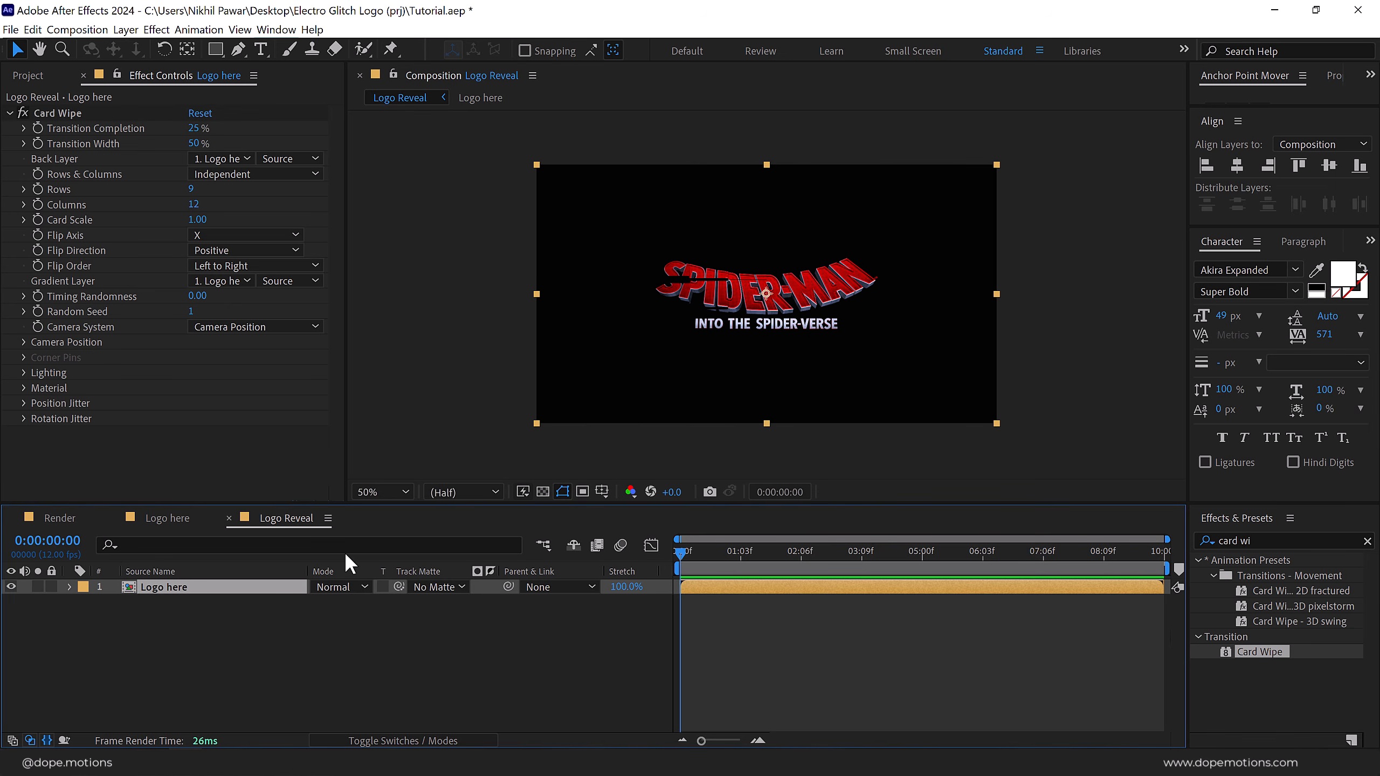
left_click(188, 50)
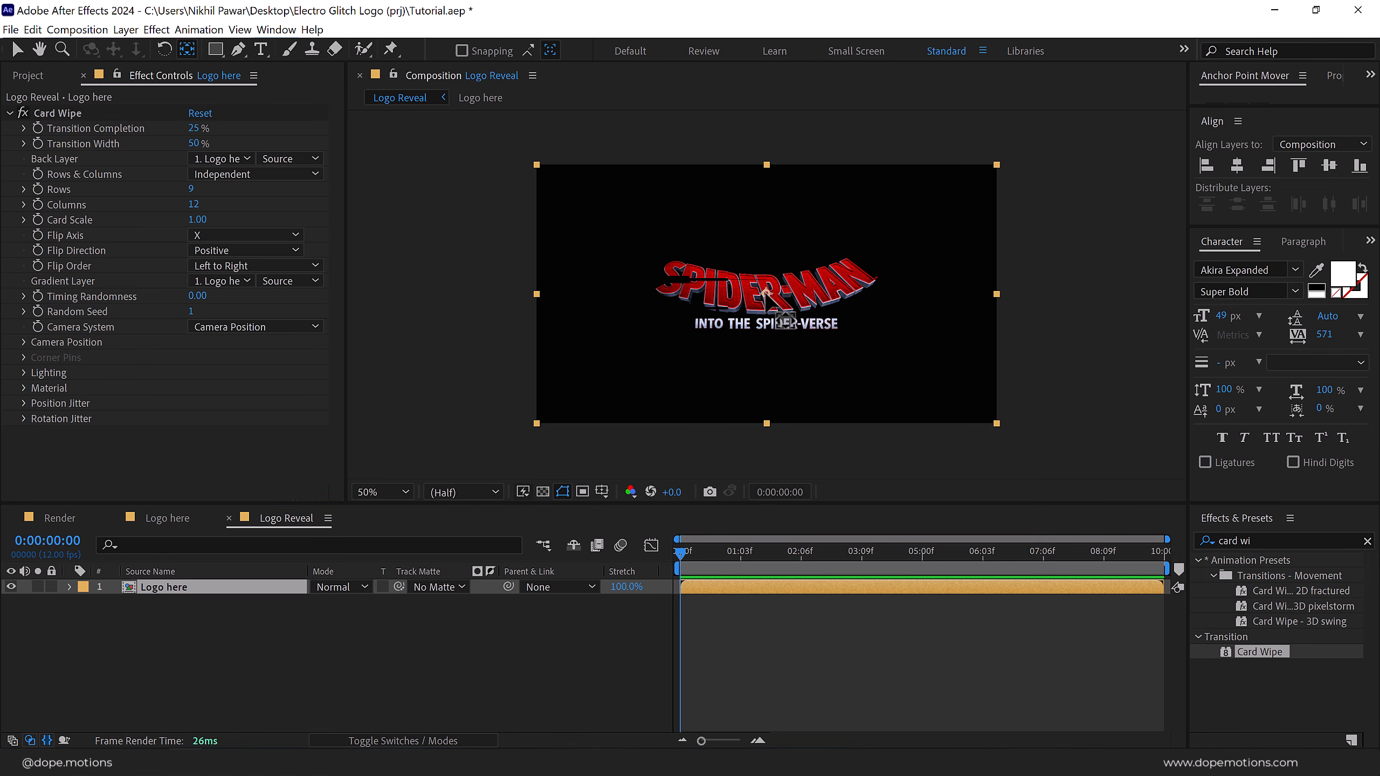
left_click_drag(766, 294, 766, 425)
left_click(462, 50)
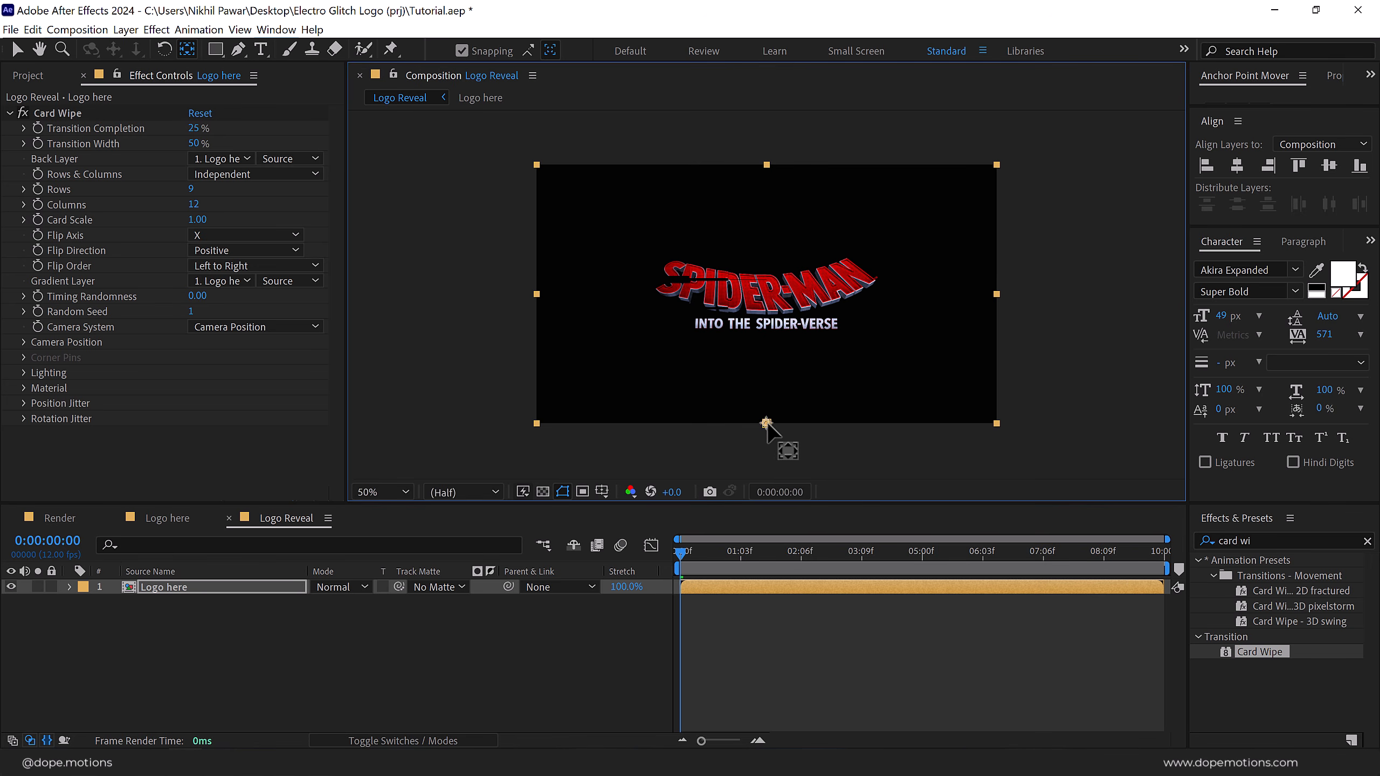
left_click(191, 585)
key("v")
Unlink the layer's Scale proportions and set Scale to 150% horizontally and 50% vertically.
key("s")
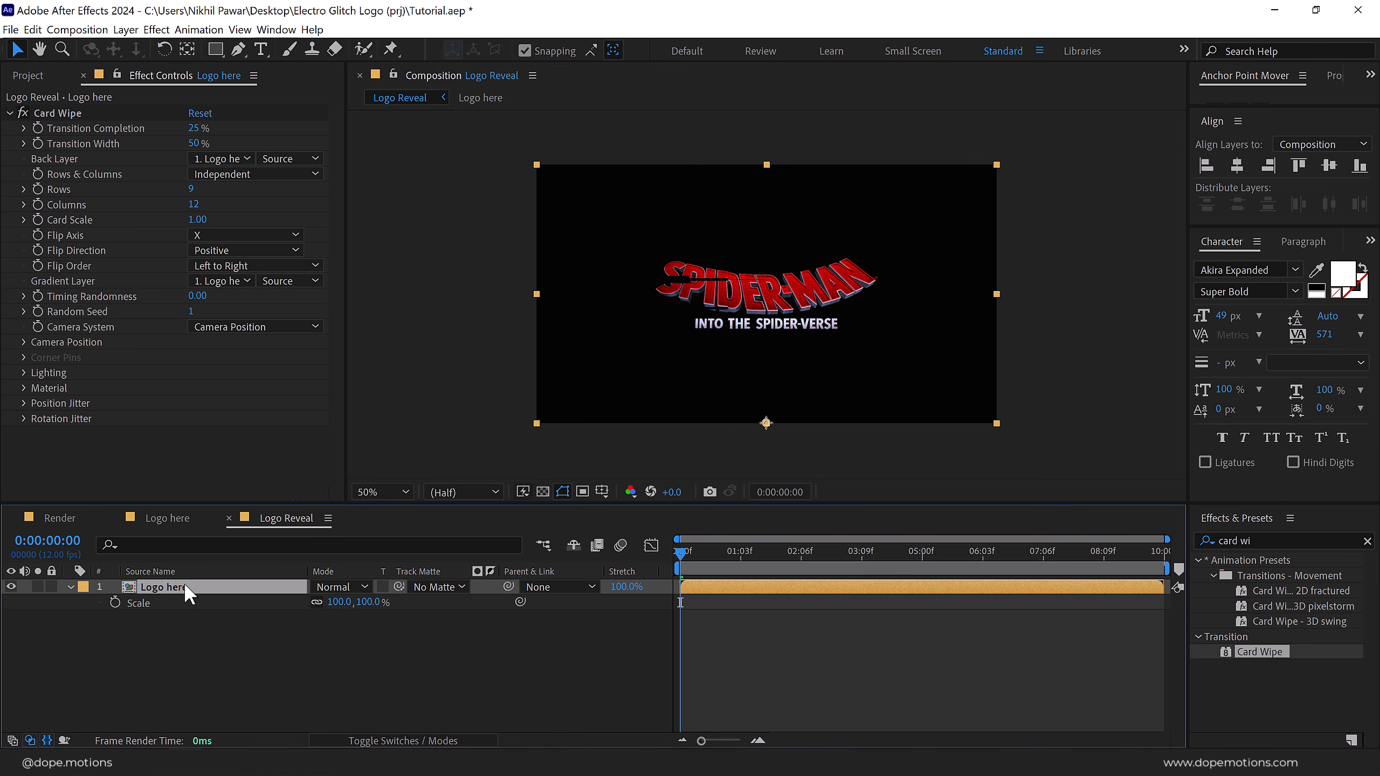
left_click(315, 601)
left_click(339, 602)
type("150")
key("Return")
left_click(369, 602)
type("50")
key("Return")
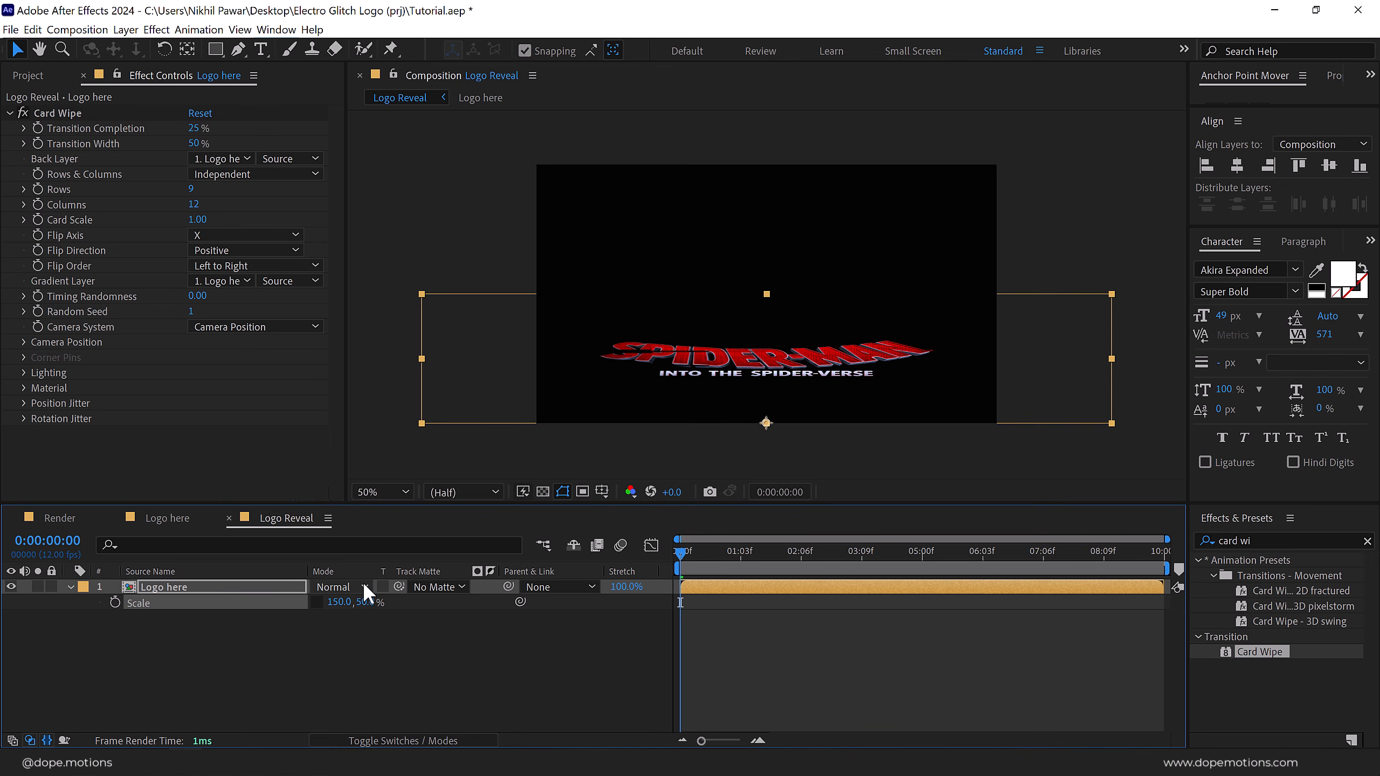
Lower the layer below the frame to a Y position of 2170 and keyframe Position and Scale at frame 0.
key("p")
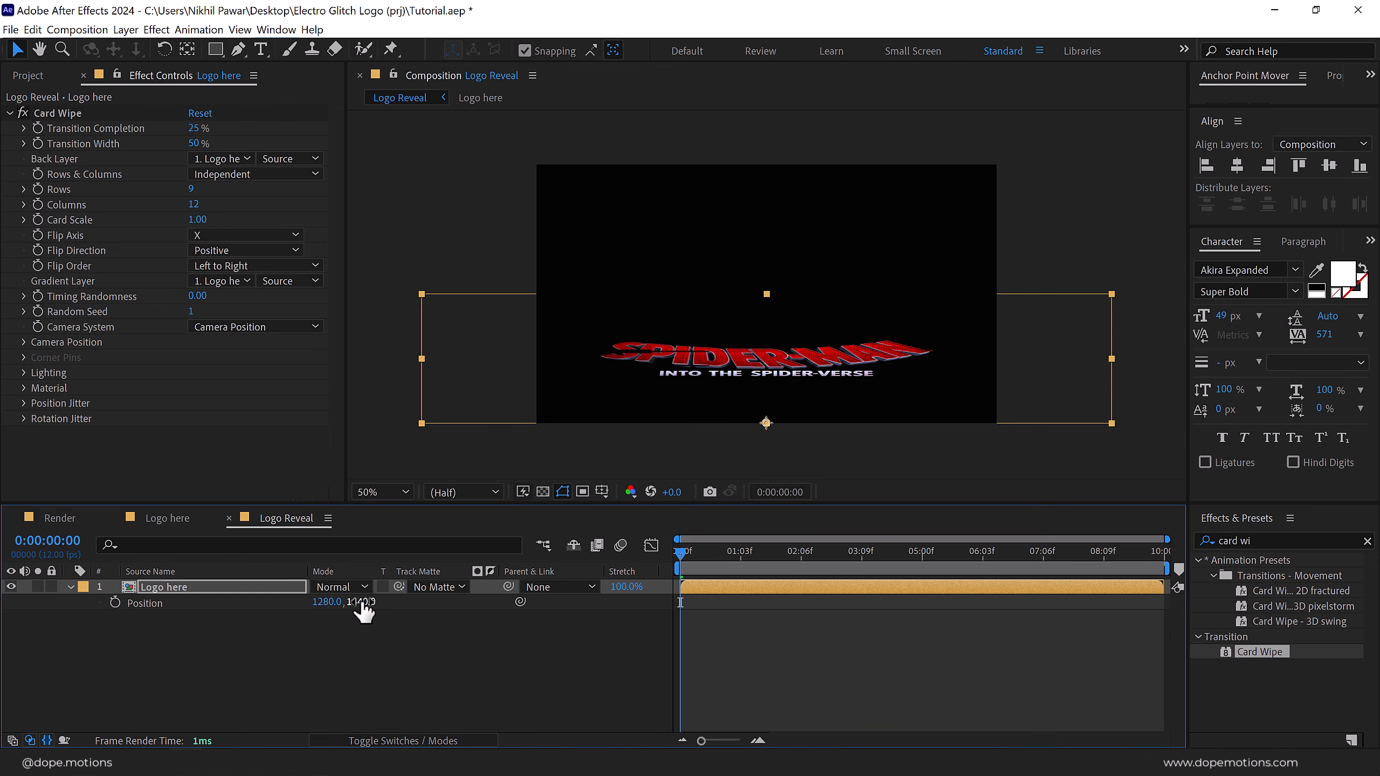
left_click_drag(360, 601, 1008, 613)
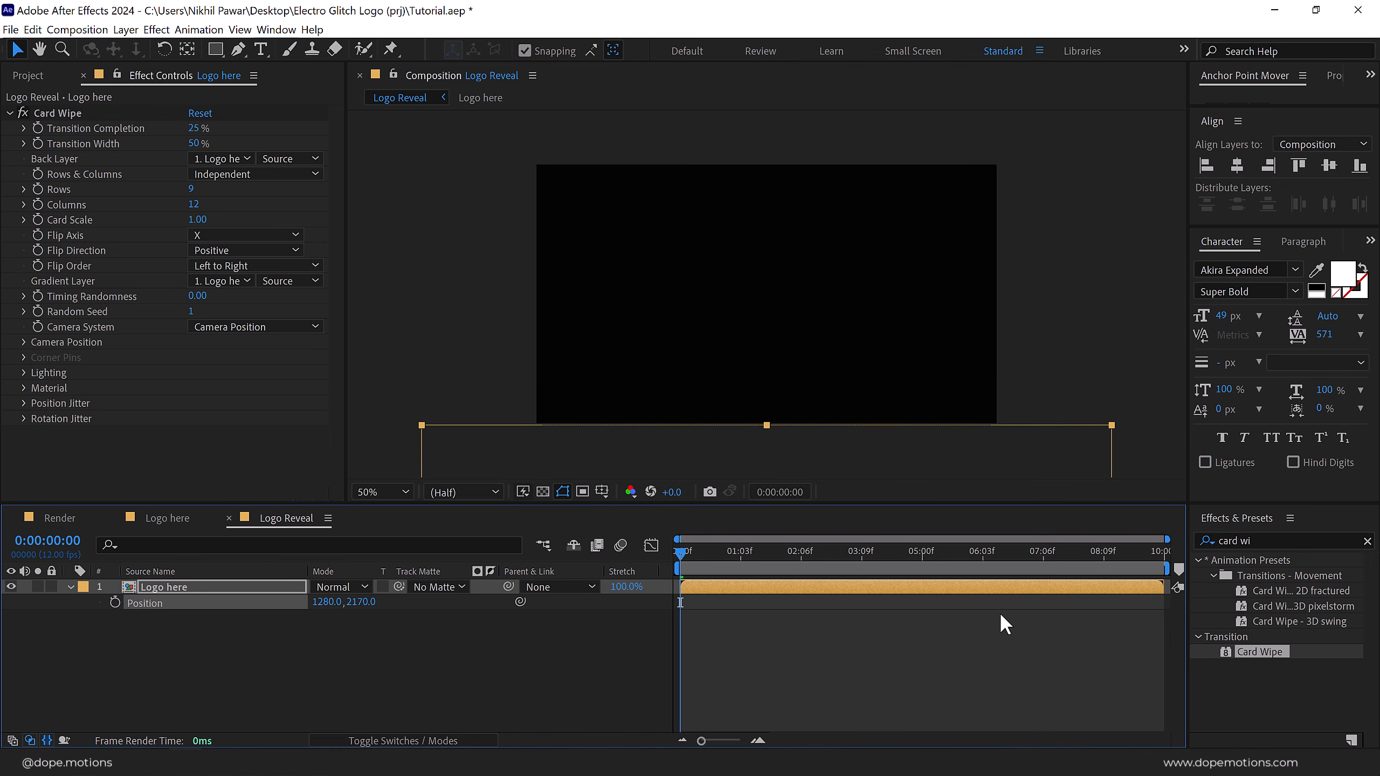
left_click(117, 602)
key("s")
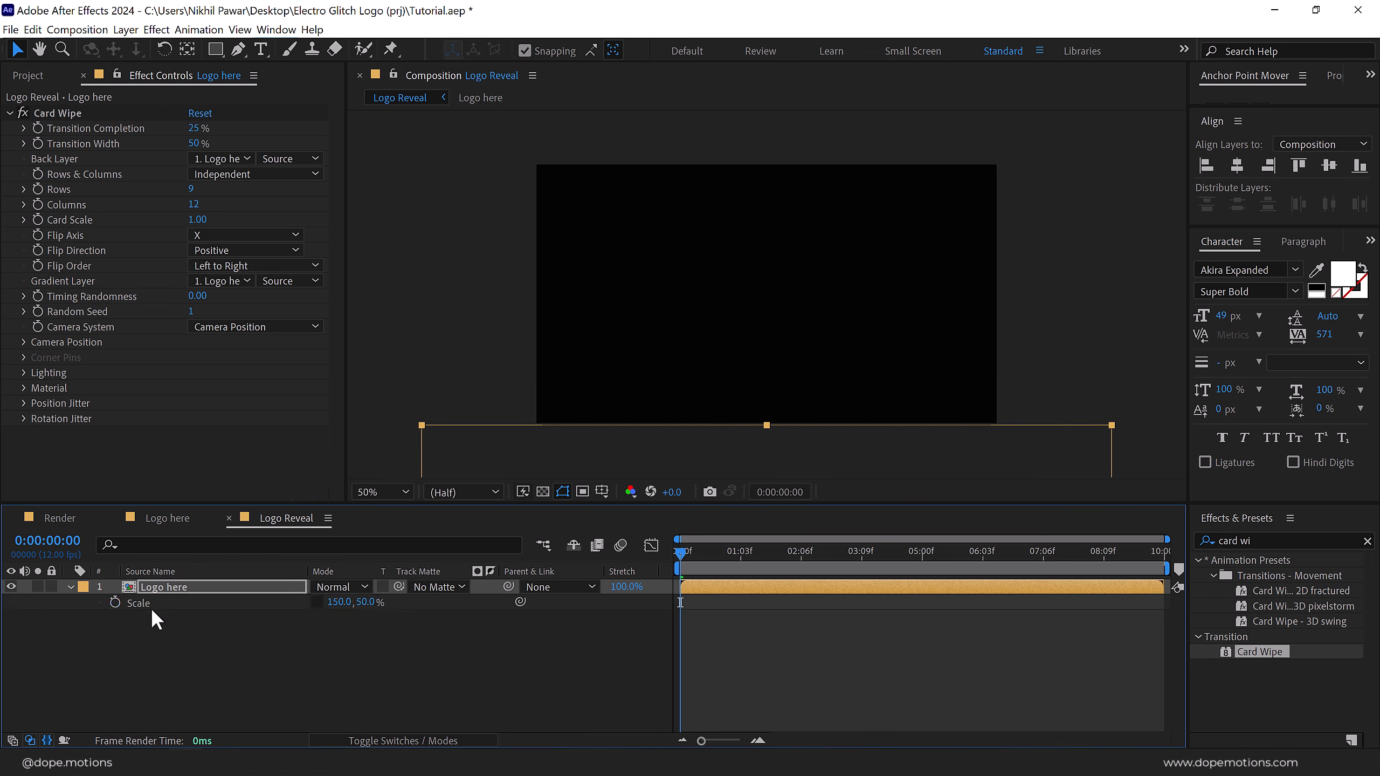
left_click(115, 601)
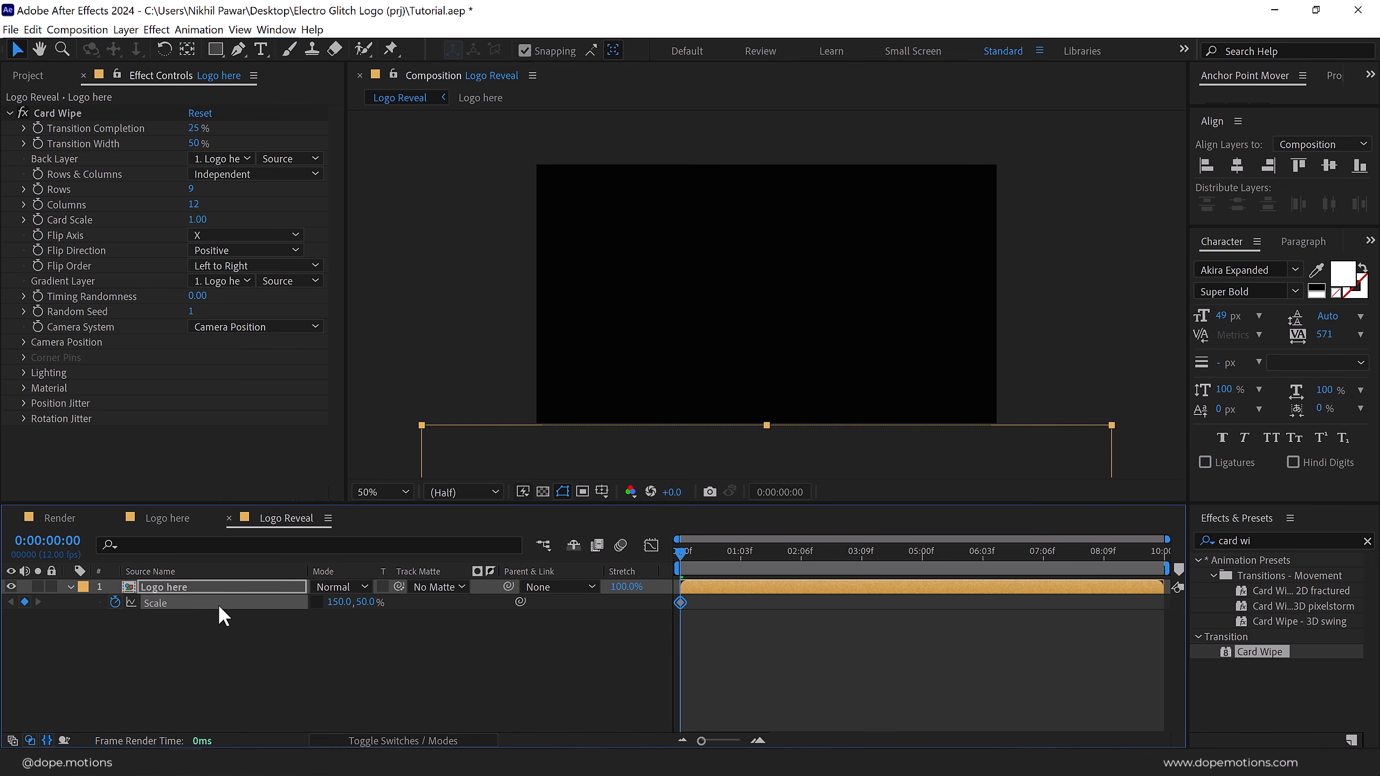
key("shift+p")
At frame 10, set the layer's vertical Scale to 150%.
scroll(776, 641, "up", 2)
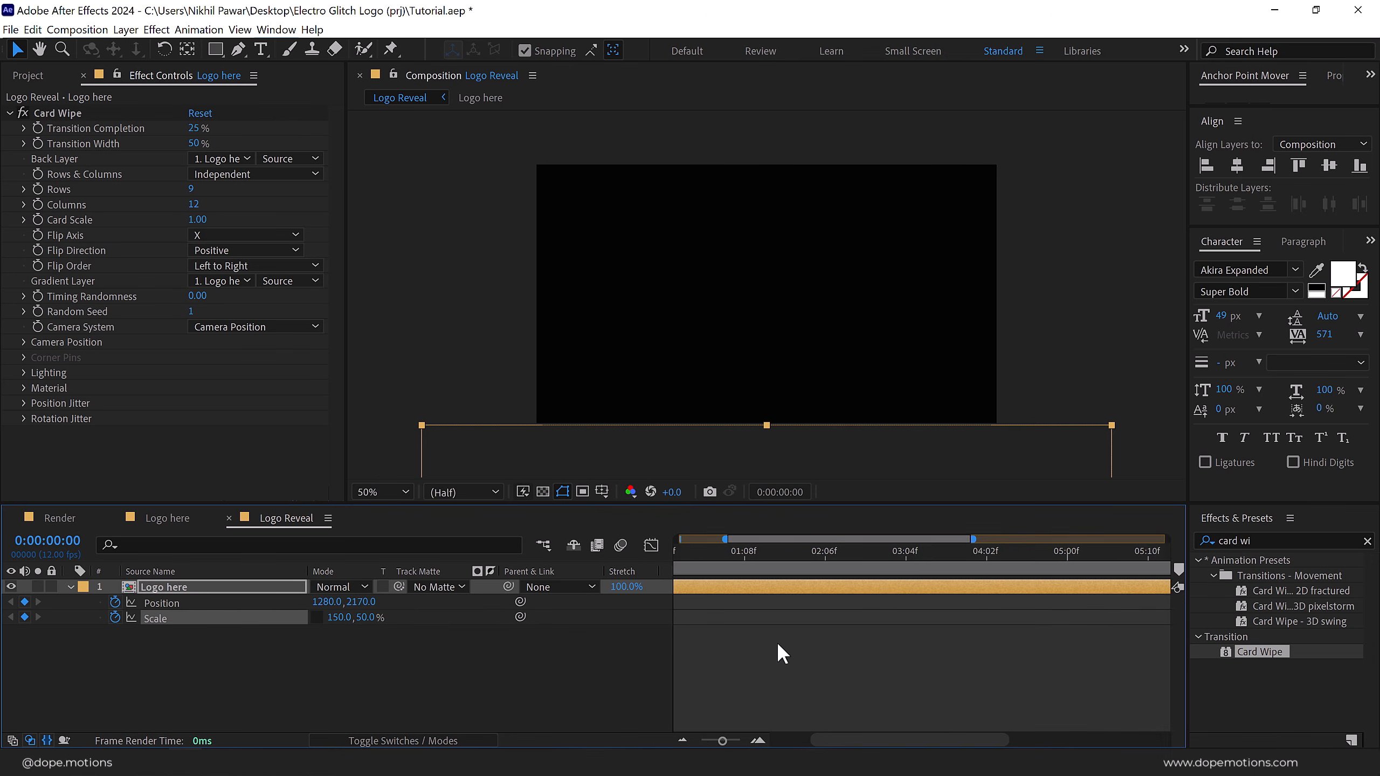
left_click_drag(880, 737, 689, 738)
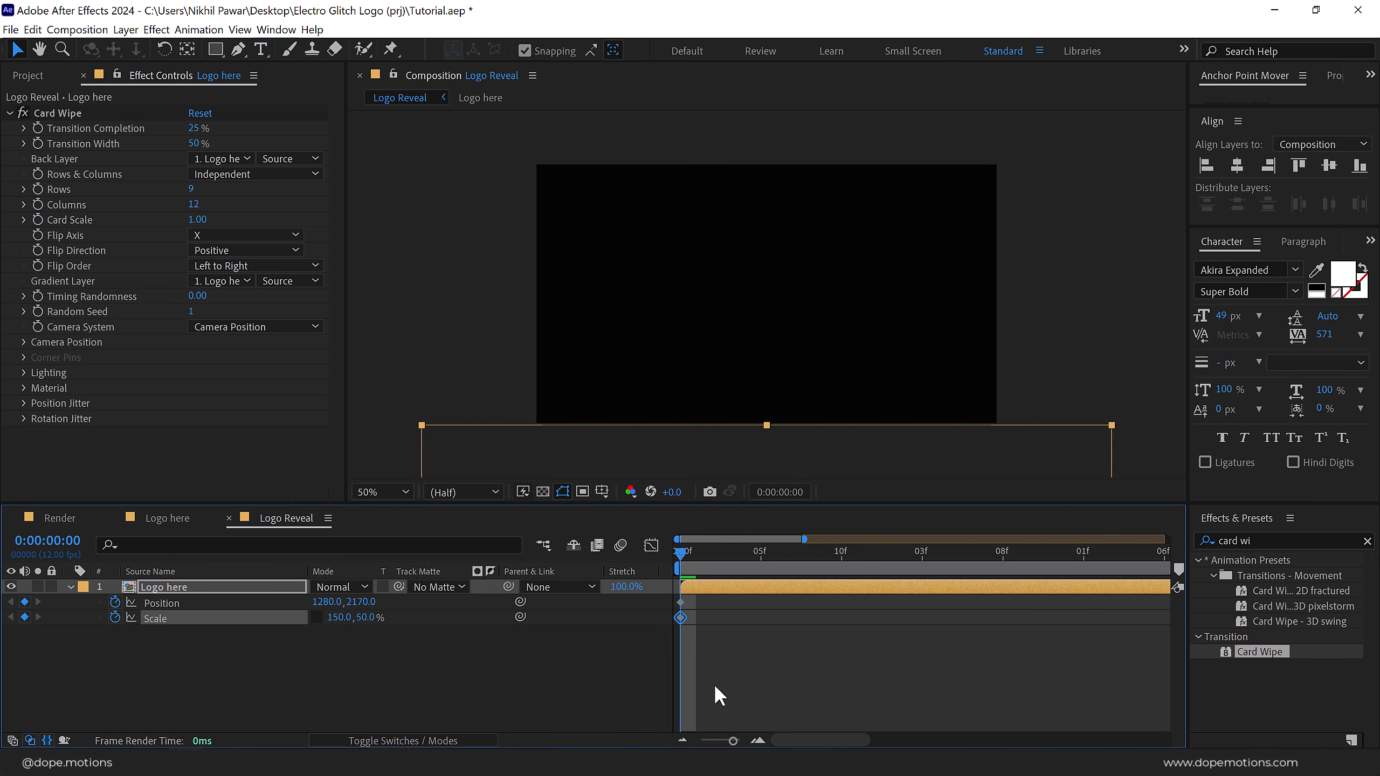
left_click_drag(710, 565, 846, 557)
left_click(366, 618)
type("55")
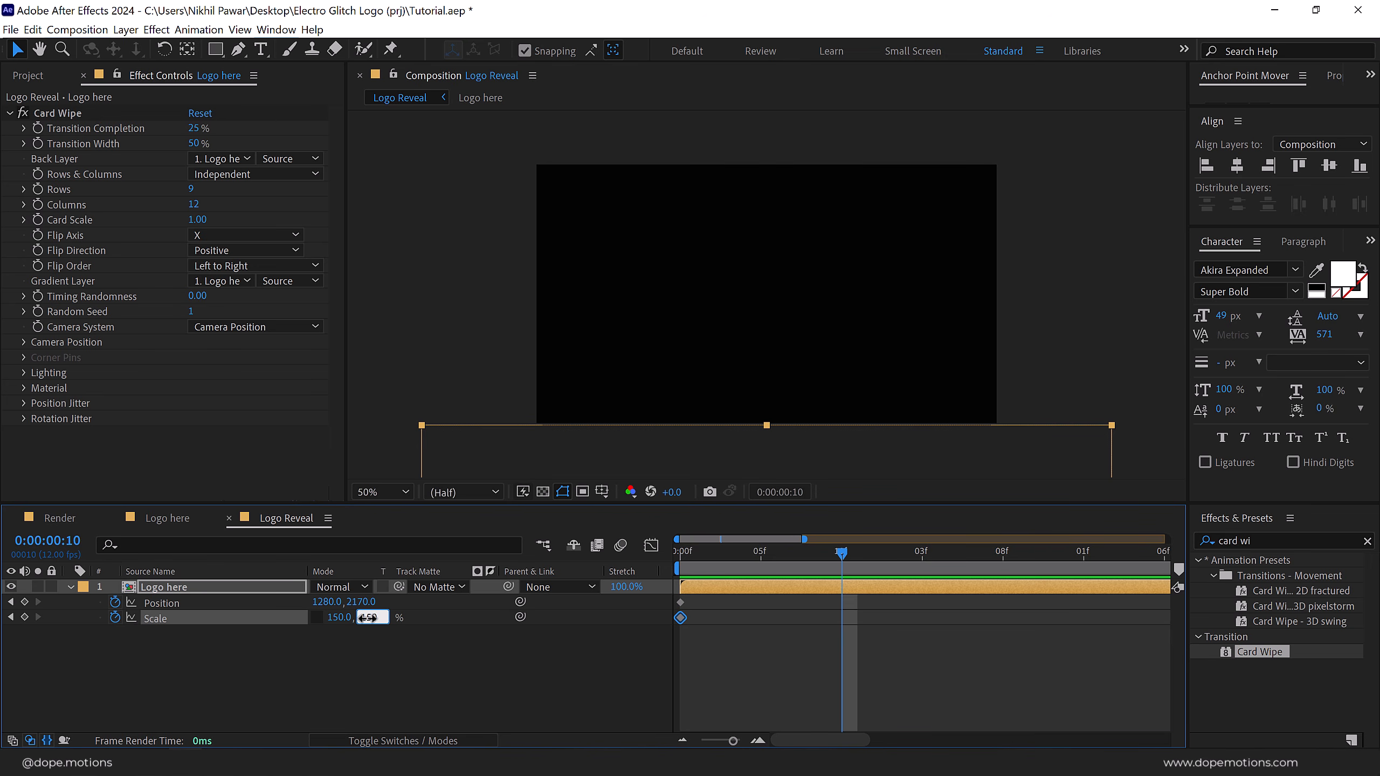
key("Return")
Centre the "Logo here" layer vertically in the composition at frame 10.
left_click(227, 589)
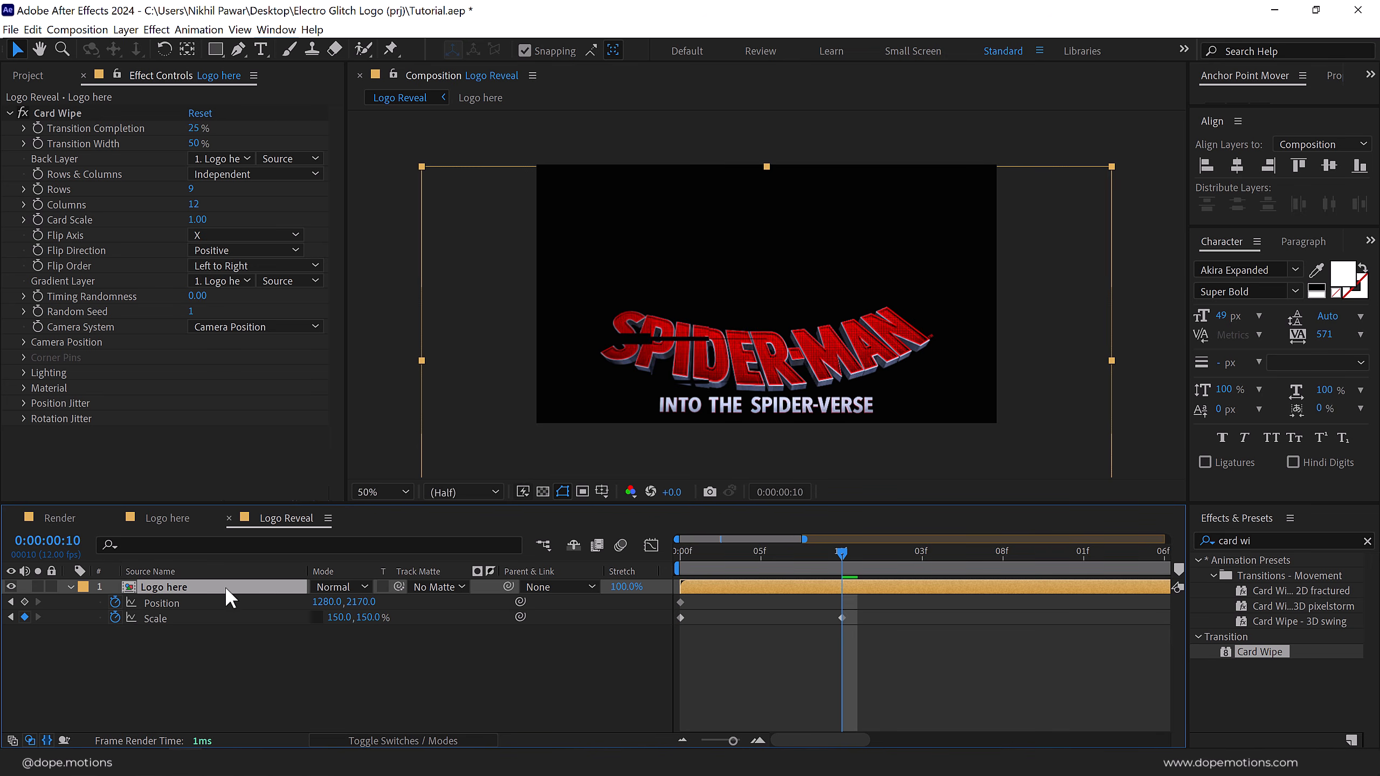
left_click(1320, 172)
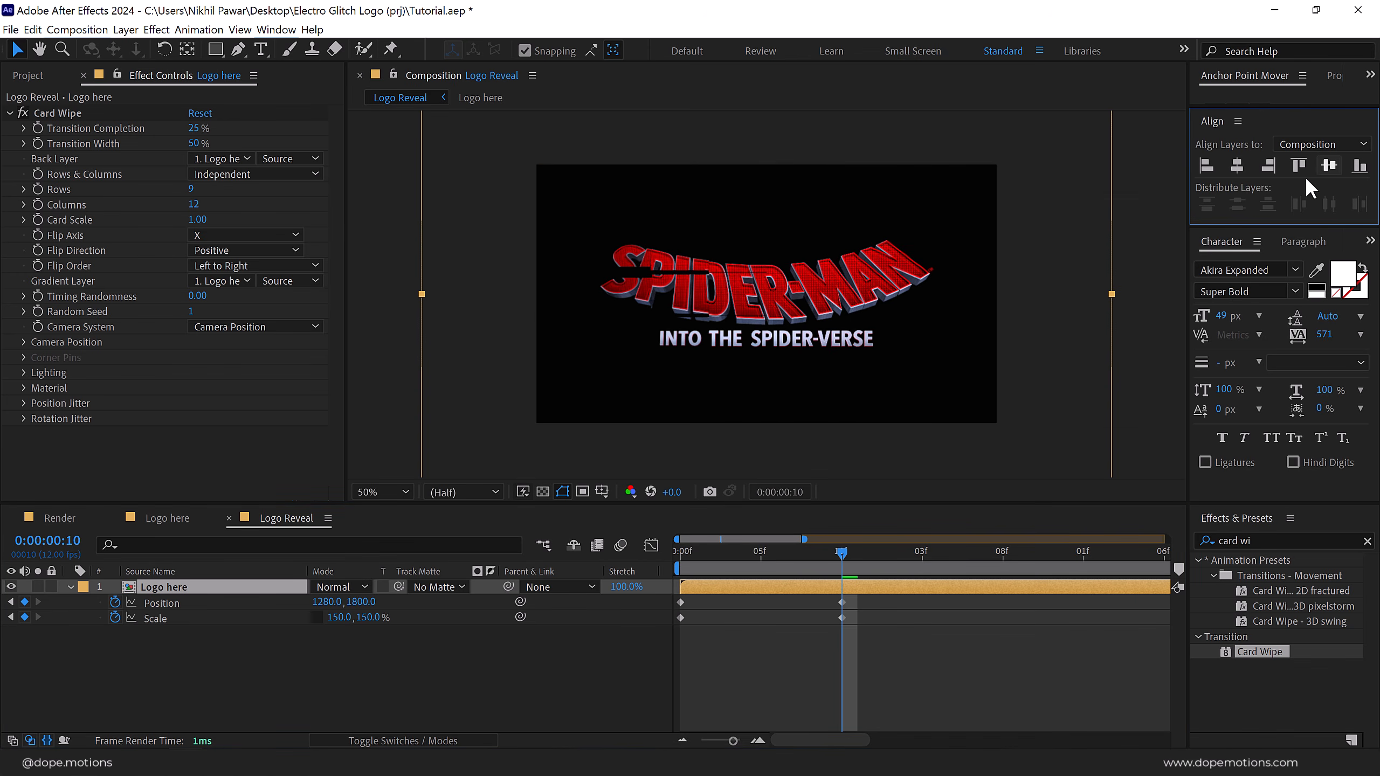
left_click(276, 29)
left_click(130, 659)
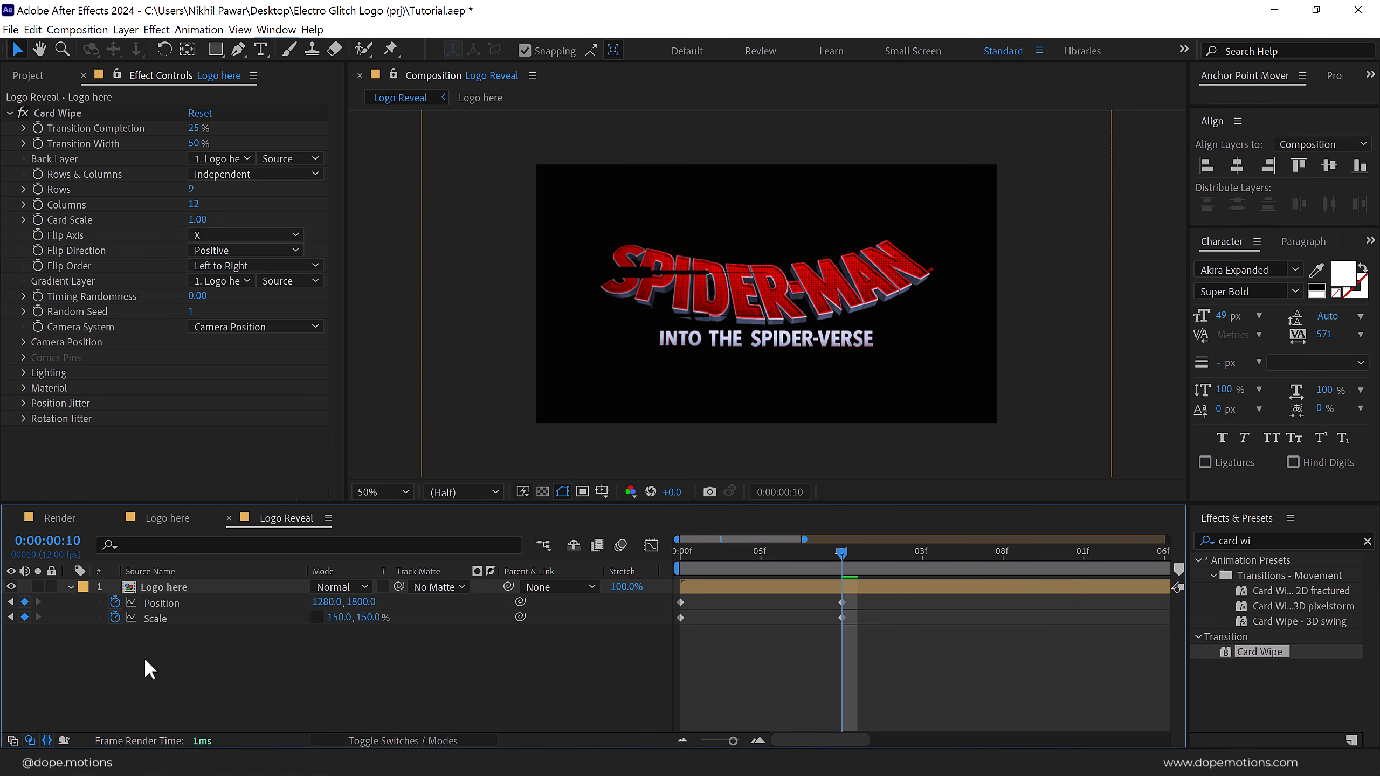
At frame 0, keyframe Card Wipe's Transition Completion at 100% and set its Transition Width to 55%.
left_click_drag(832, 557, 699, 607)
left_click_drag(697, 604, 681, 603)
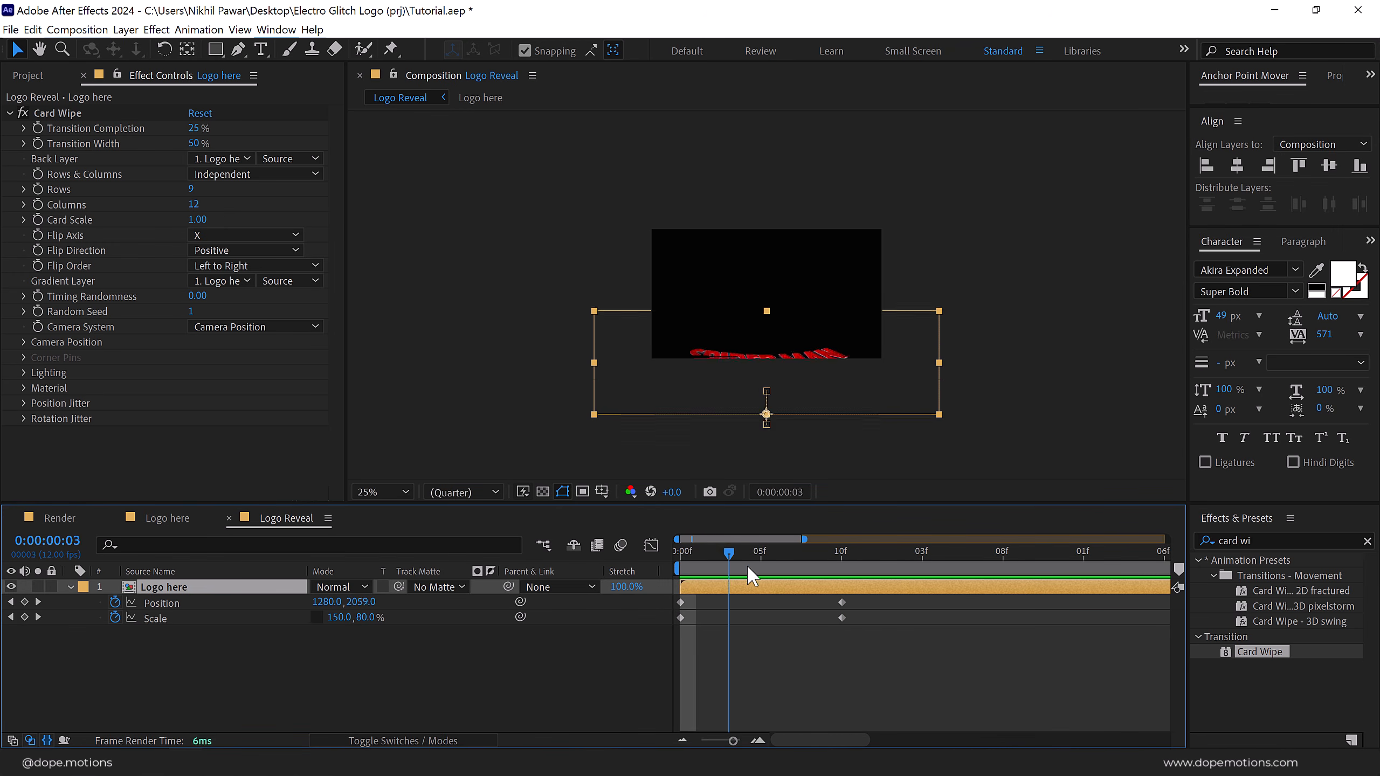
left_click_drag(747, 568, 649, 569)
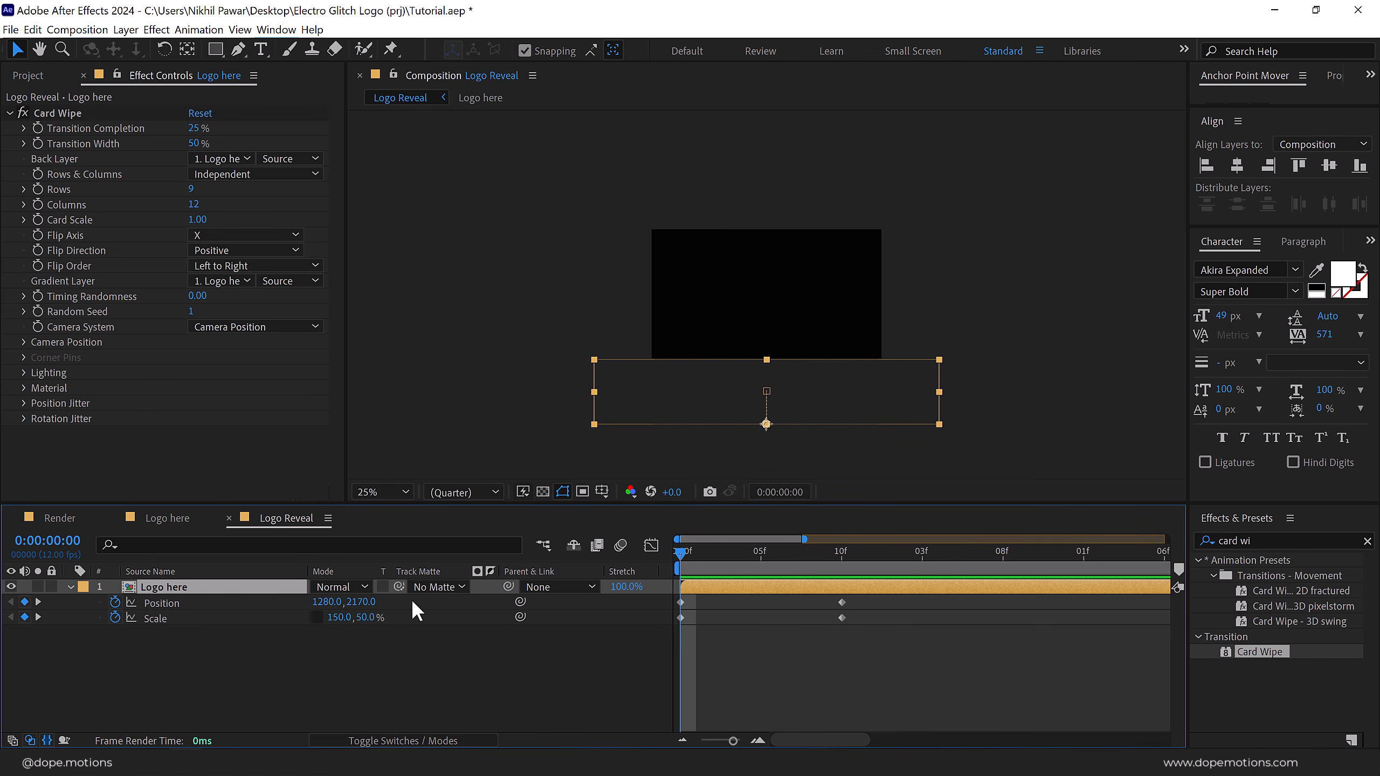
left_click(37, 128)
left_click_drag(193, 129, 278, 135)
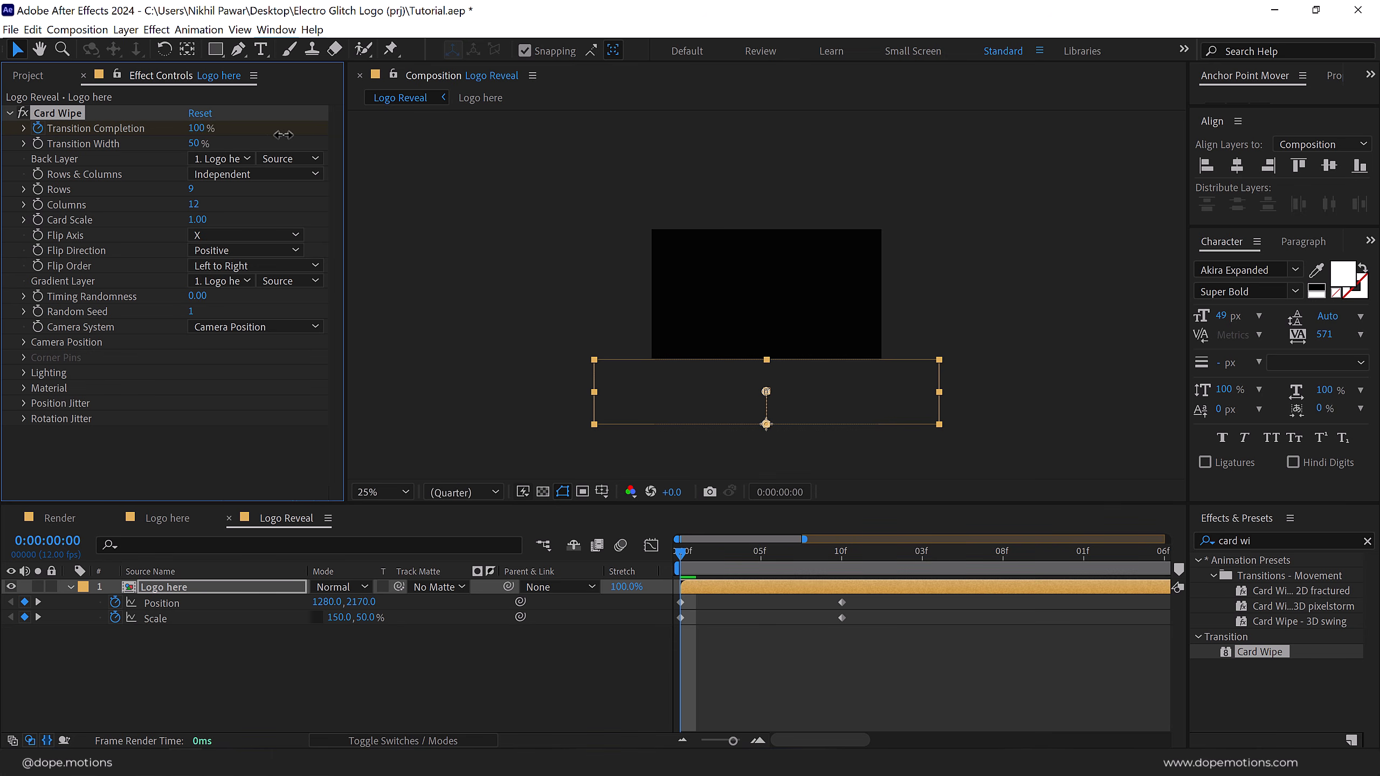
left_click(196, 143)
type("55")
key("Return")
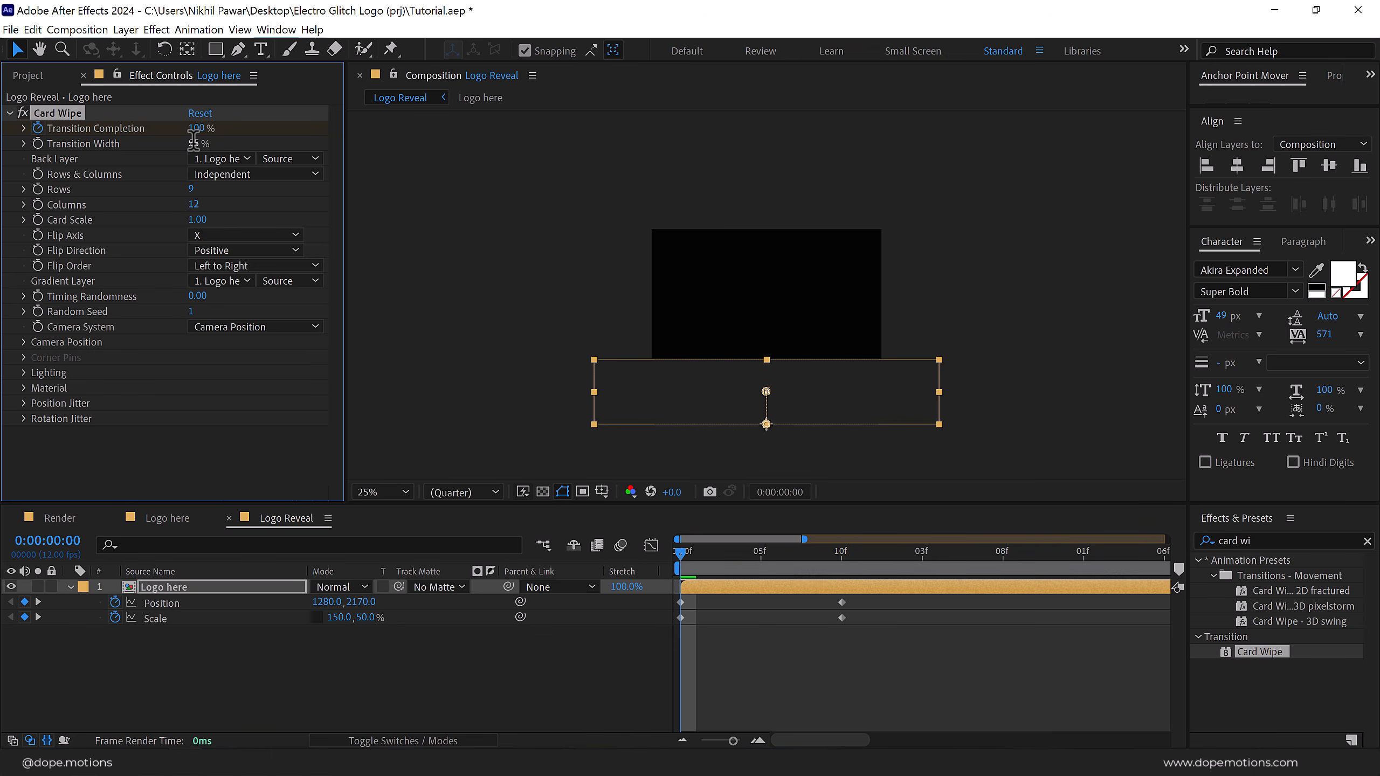
Set the Card Wipe effect to 27 rows and 1 column.
left_click(192, 189)
type("27")
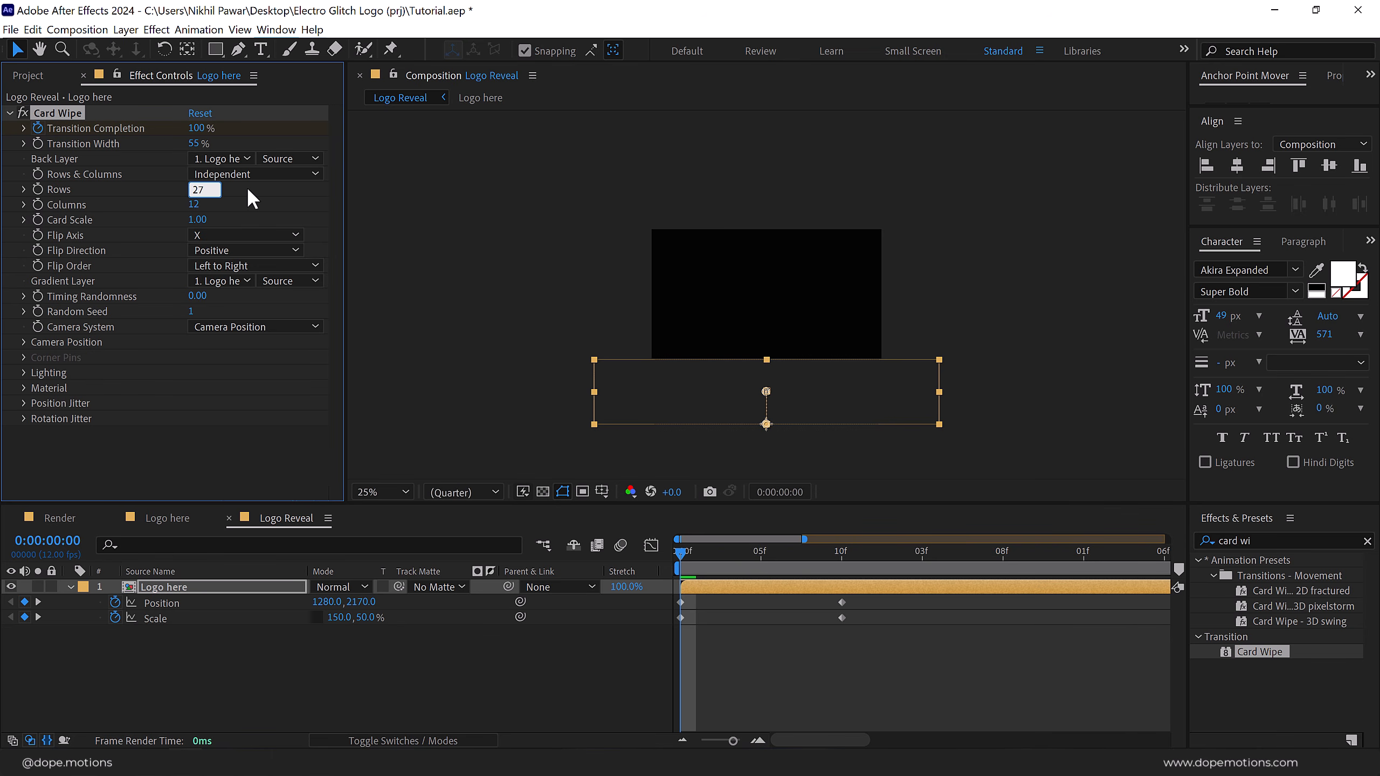
left_click(248, 199)
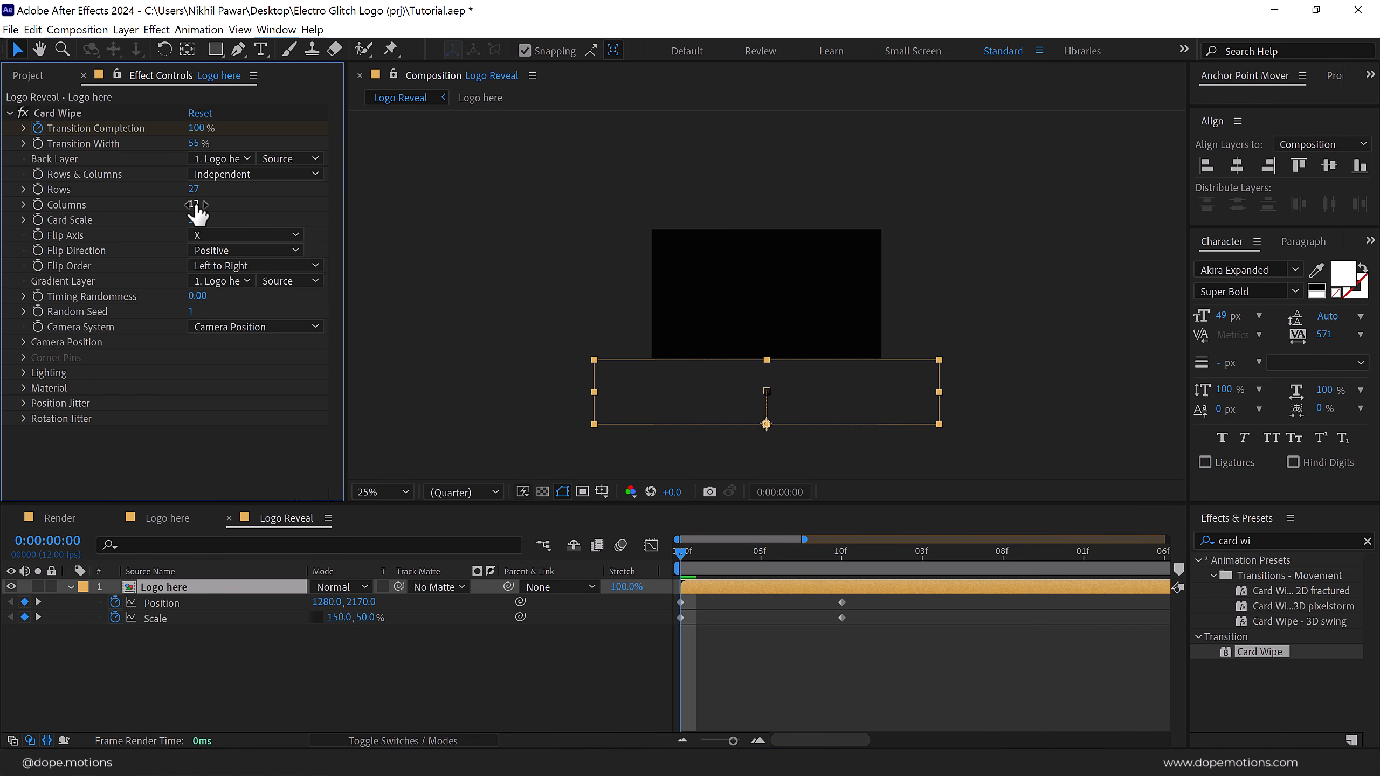
left_click(195, 205)
type("1")
key("Return")
Set Card Wipe's Flip Direction to Negative and its Flip Order to Bottom to Top.
left_click(208, 254)
left_click(231, 283)
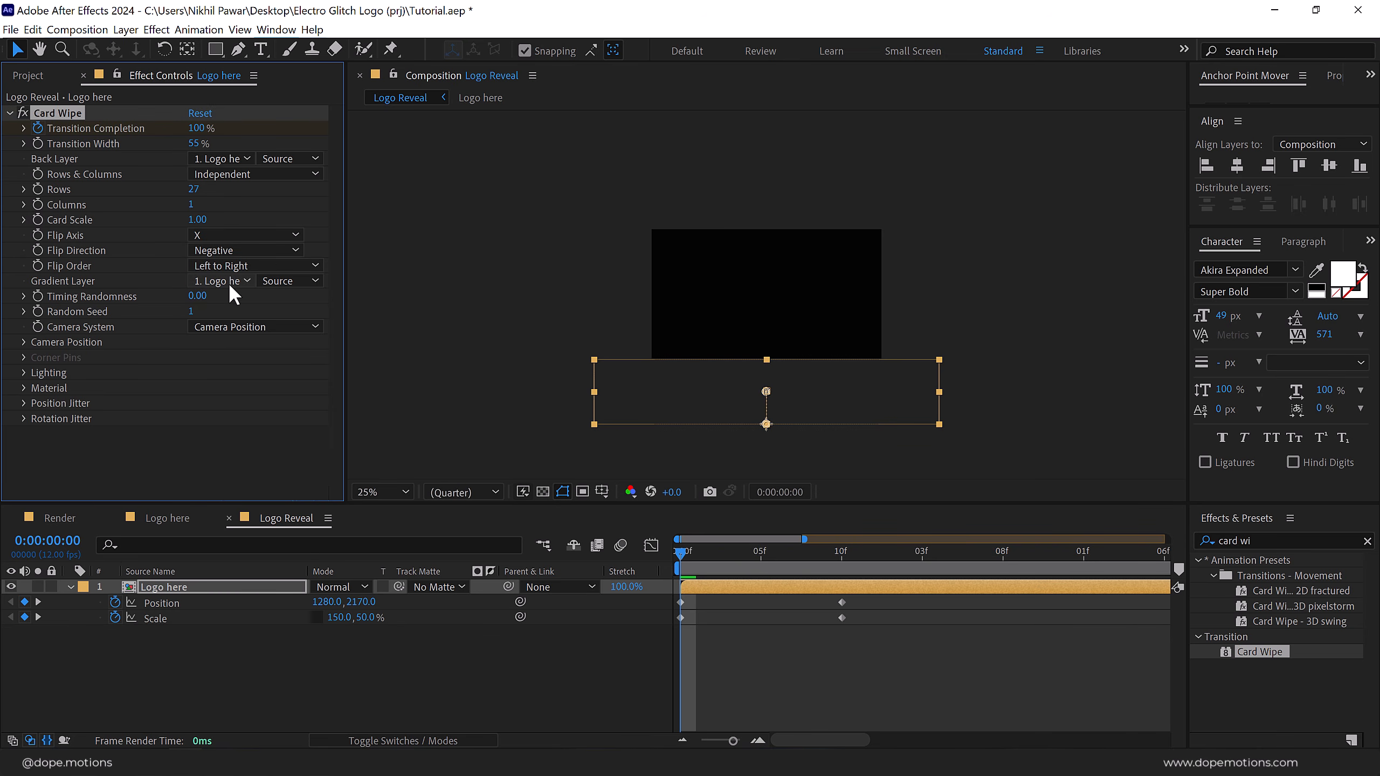
left_click(237, 266)
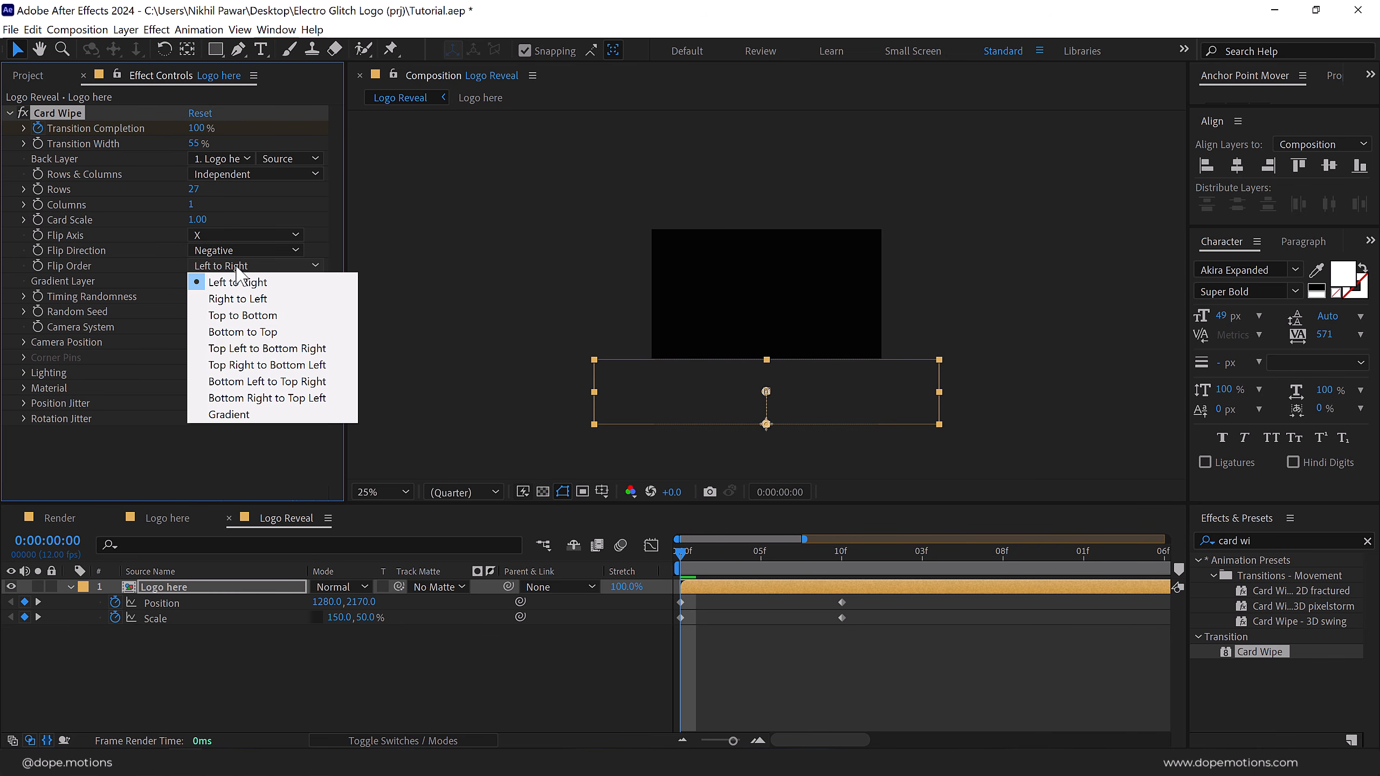
left_click(238, 331)
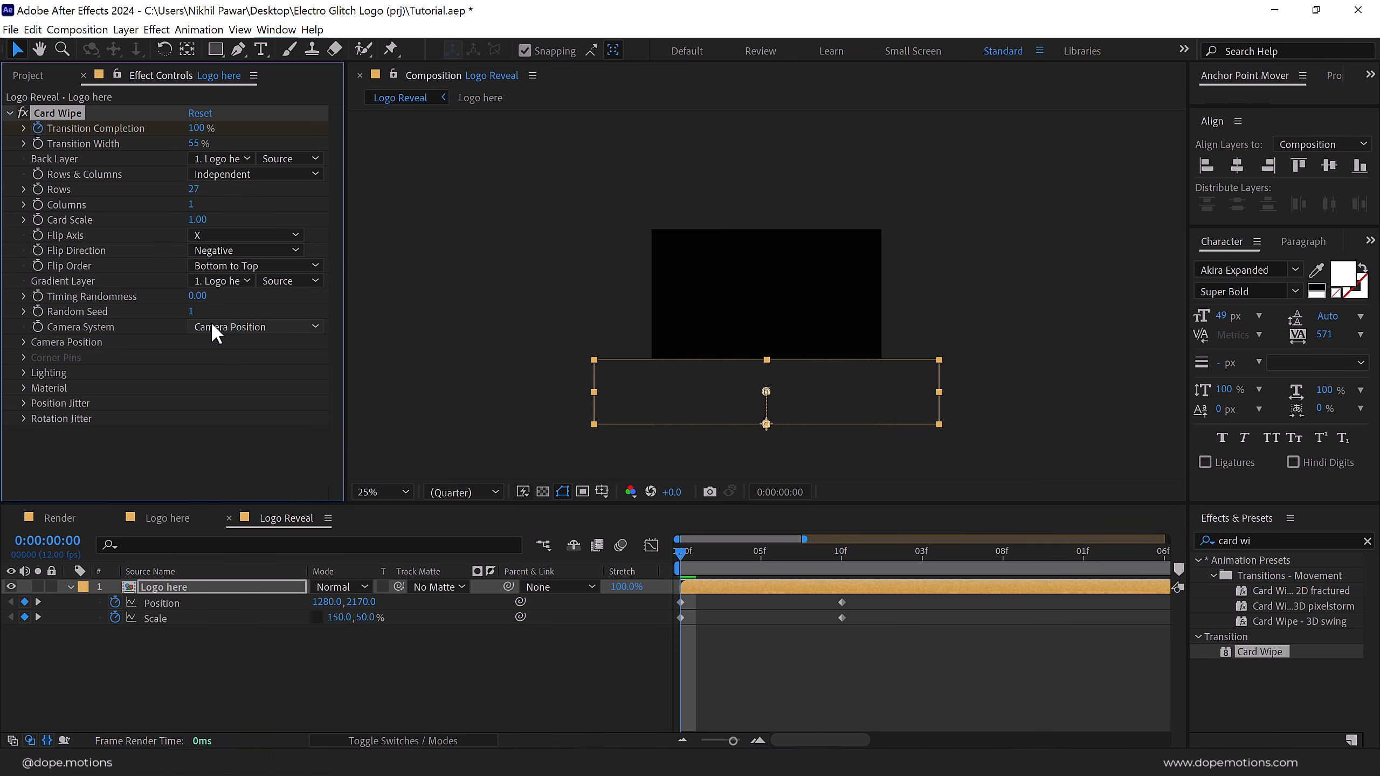
In Card Wipe's Position Jitter, set X Jitter Amount to 0.08 and X Jitter Speed to 3.
left_click(24, 403)
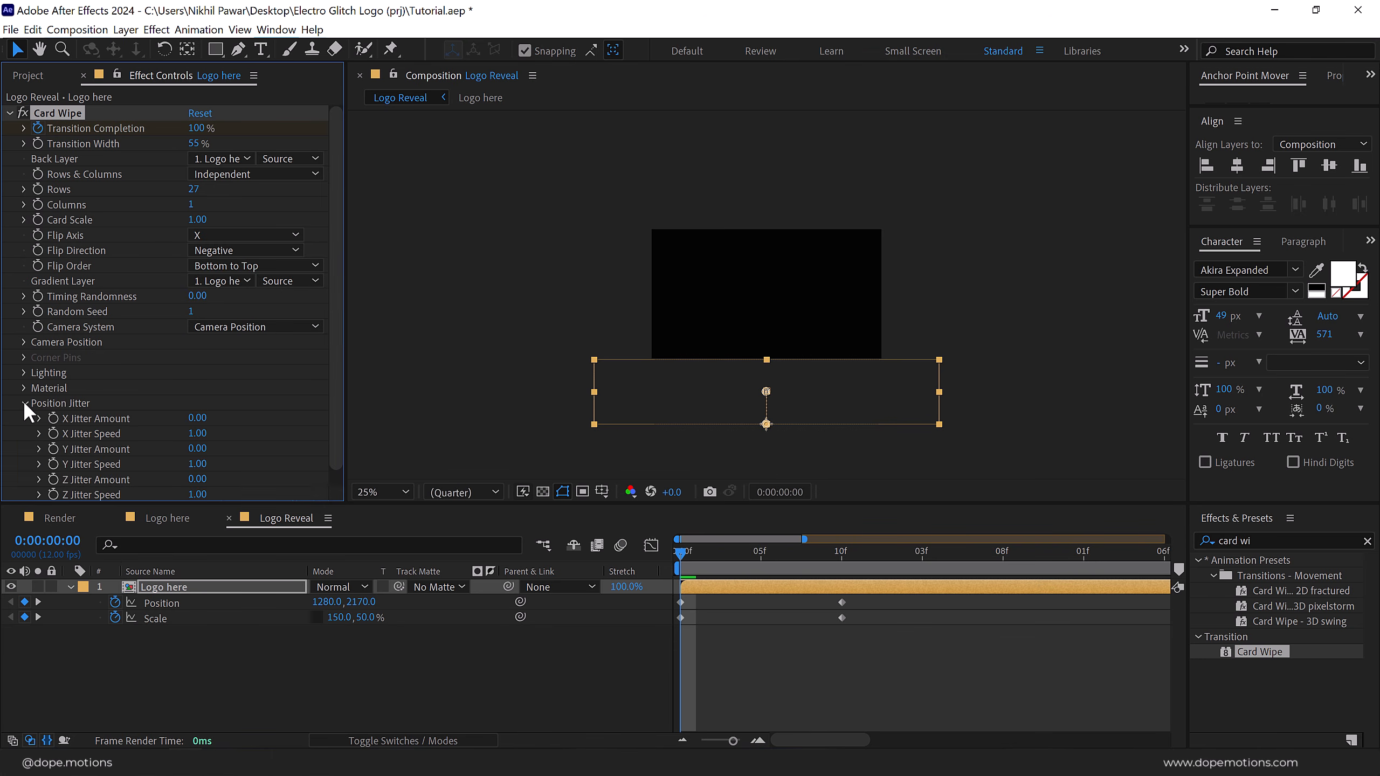
scroll(217, 402, "down", 1)
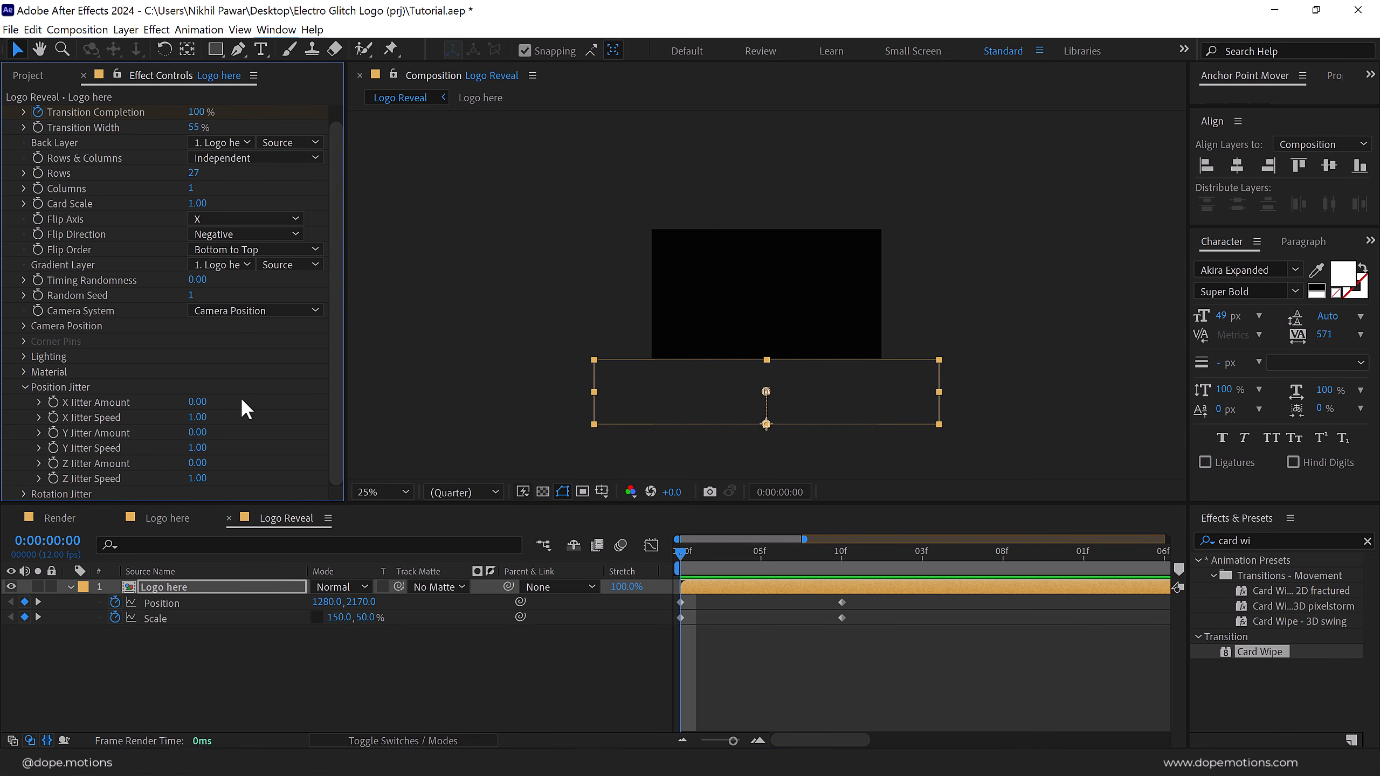
left_click(197, 403)
type("0.08")
key("Return")
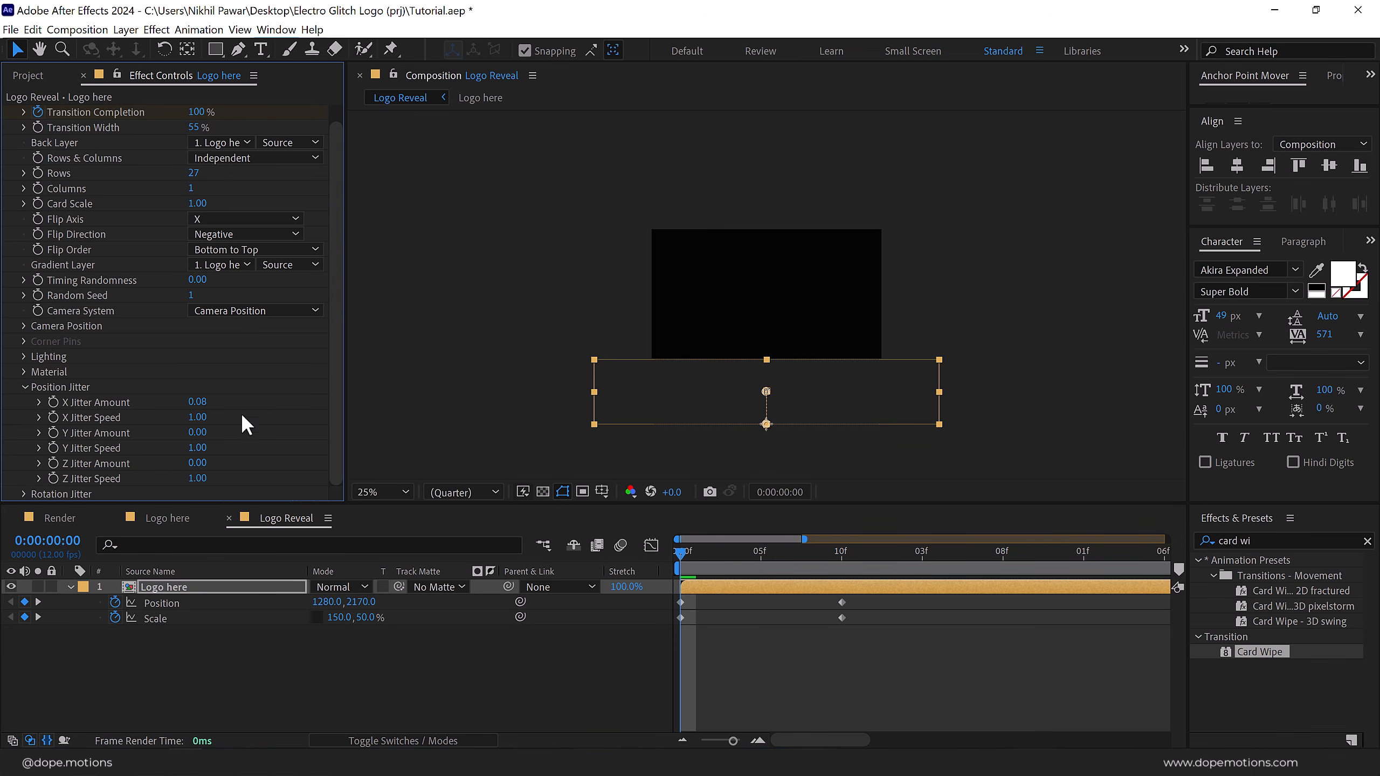
left_click(199, 418)
type("3")
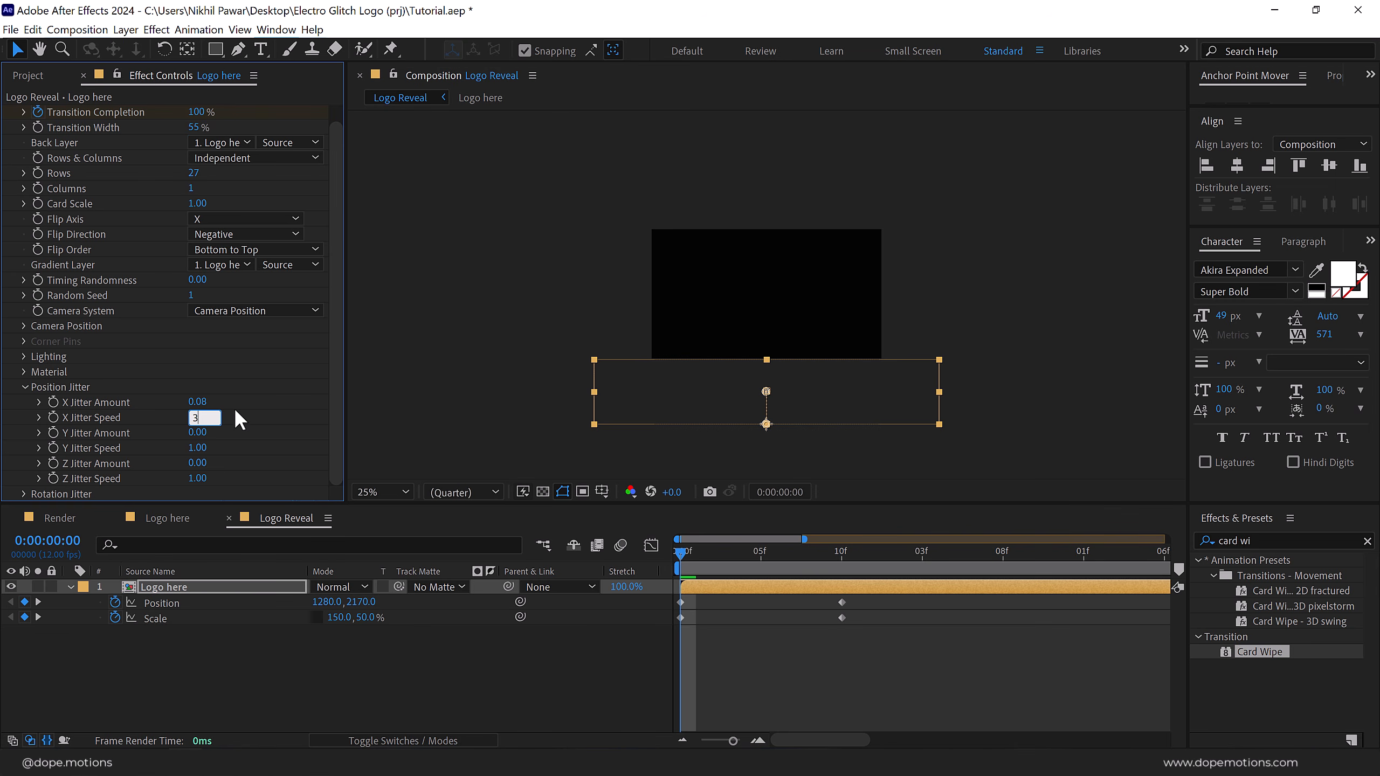
key("Return")
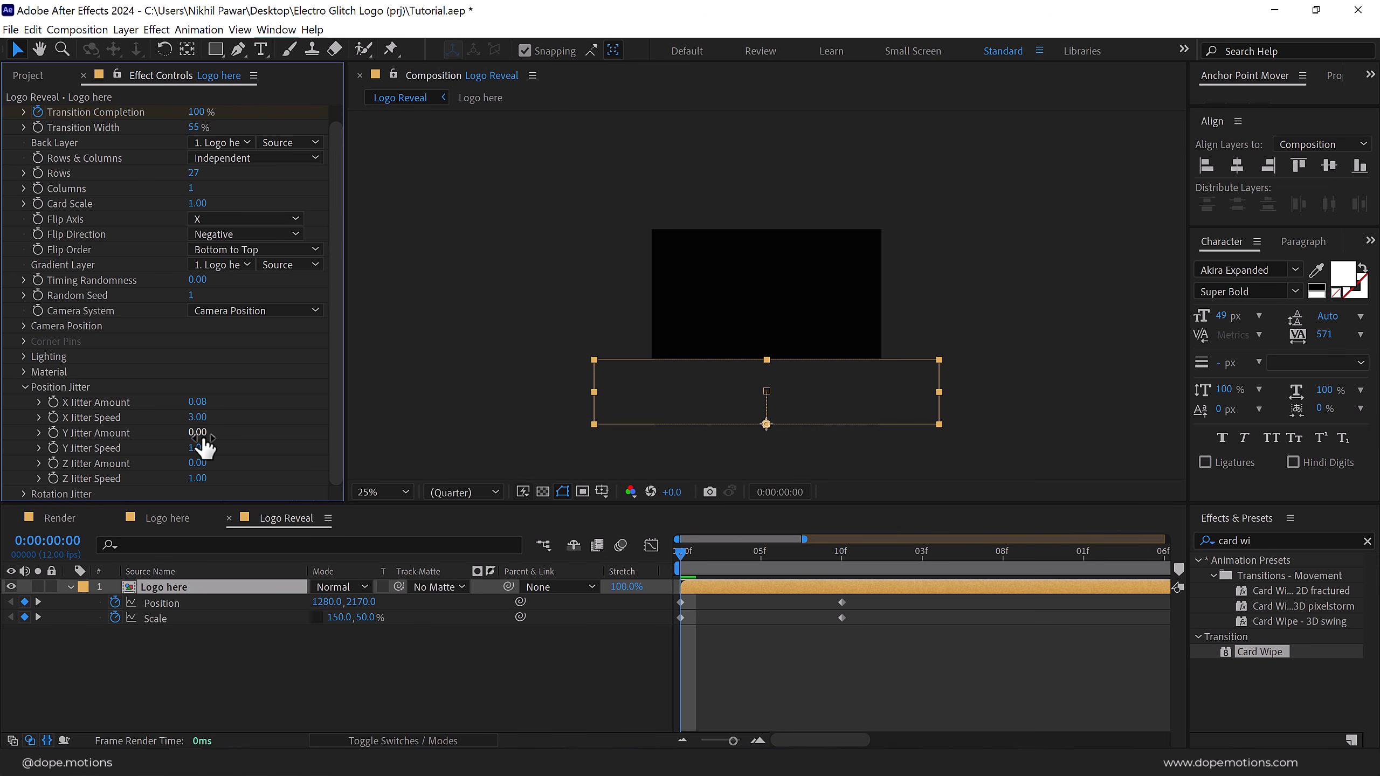
Set Y Jitter Amount to 5, Y Jitter Speed to 10 and Z Jitter Speed to 20.
left_click(199, 435)
type("5")
key("Return")
left_click(200, 448)
type("10")
key("Return")
left_click(198, 478)
type("20")
key("Return")
Keyframe all six Position Jitter properties at frame 0 and reveal the layer's keyframed properties in an enlarged timeline.
left_click_drag(53, 402, 56, 472)
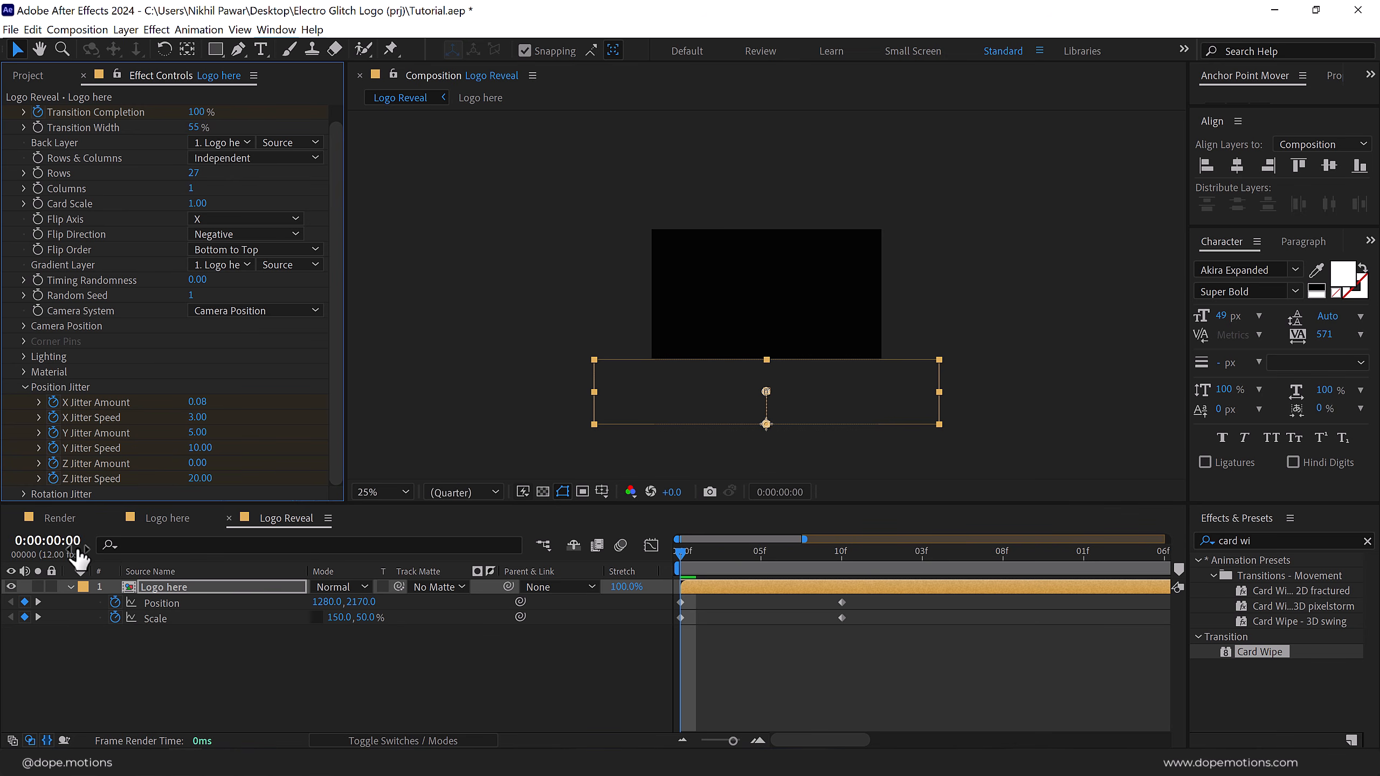
key("u")
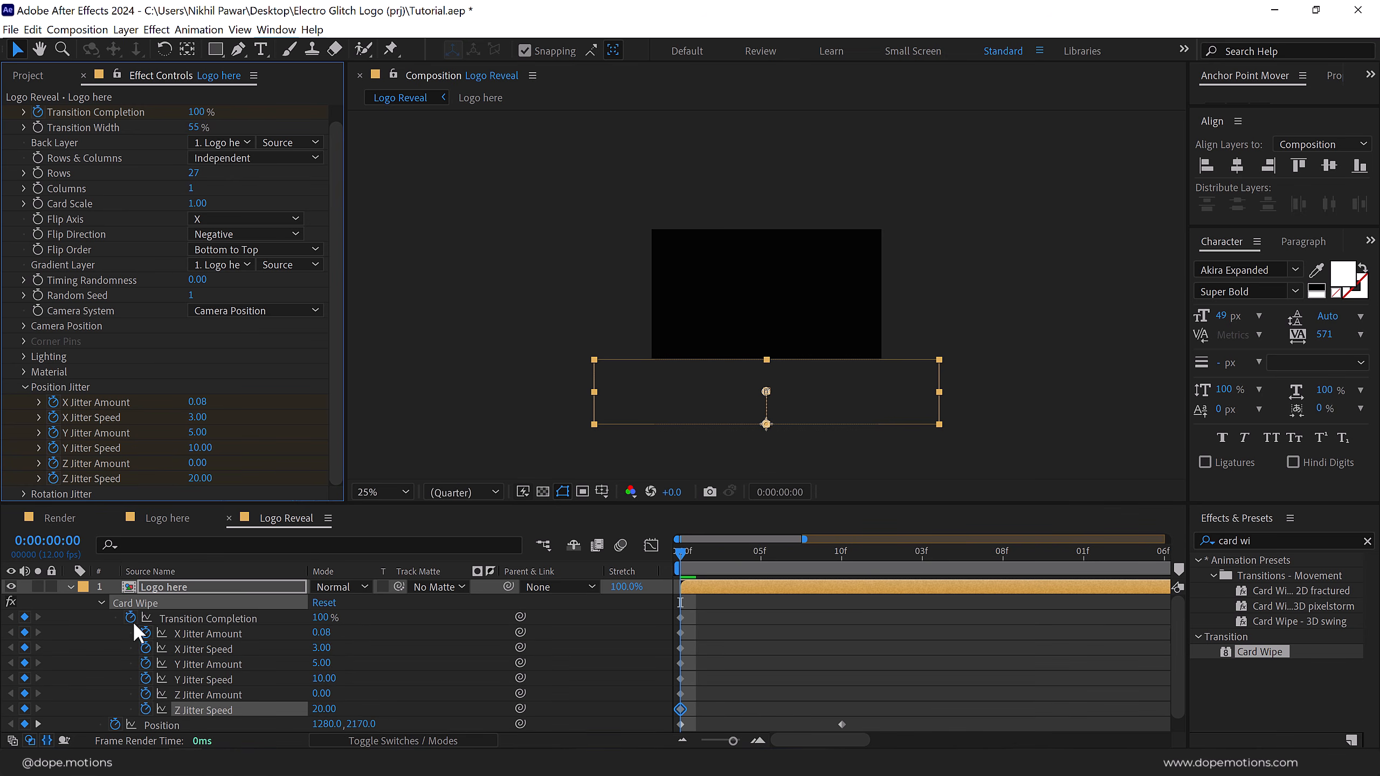
left_click_drag(342, 503, 348, 458)
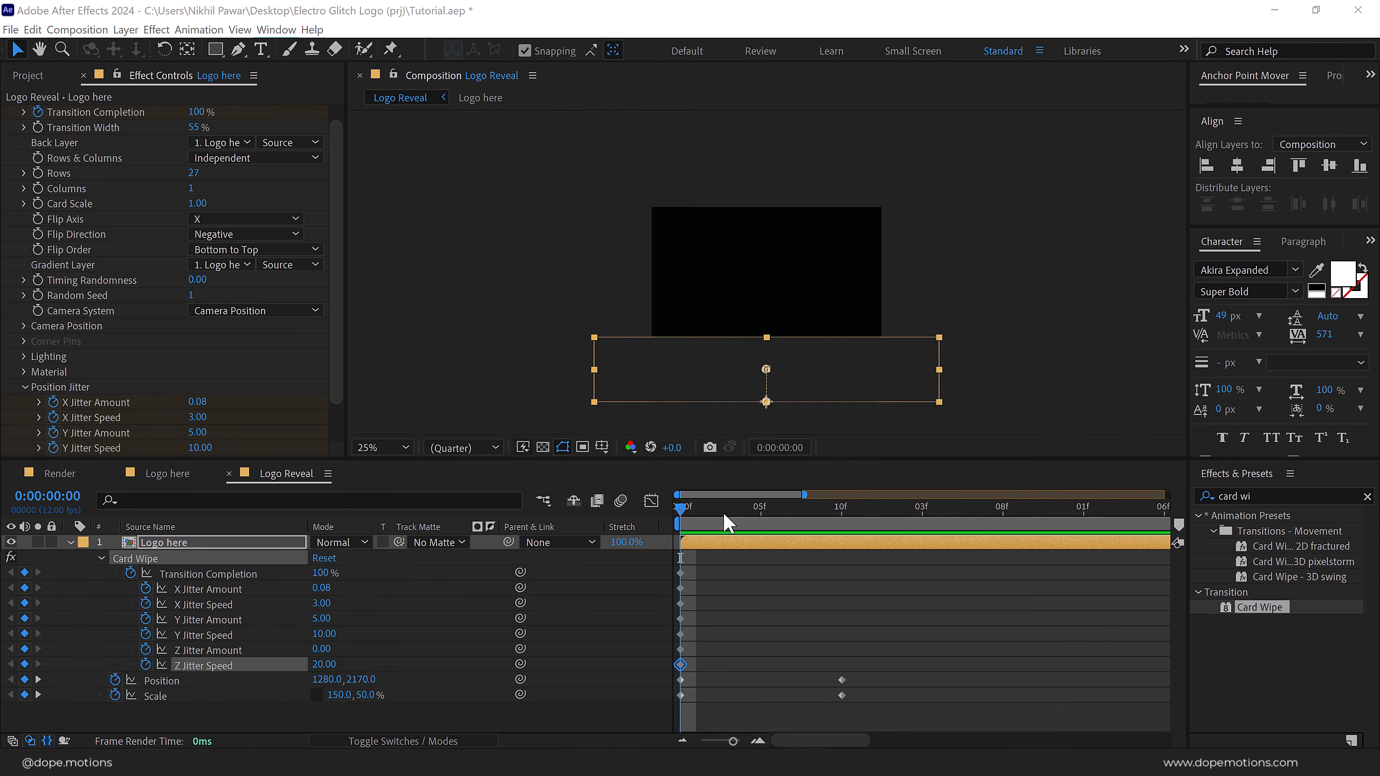
At 0:00:01:00, set X Jitter Amount to 0 and X Jitter Speed to 1.
left_click_drag(717, 514, 883, 541)
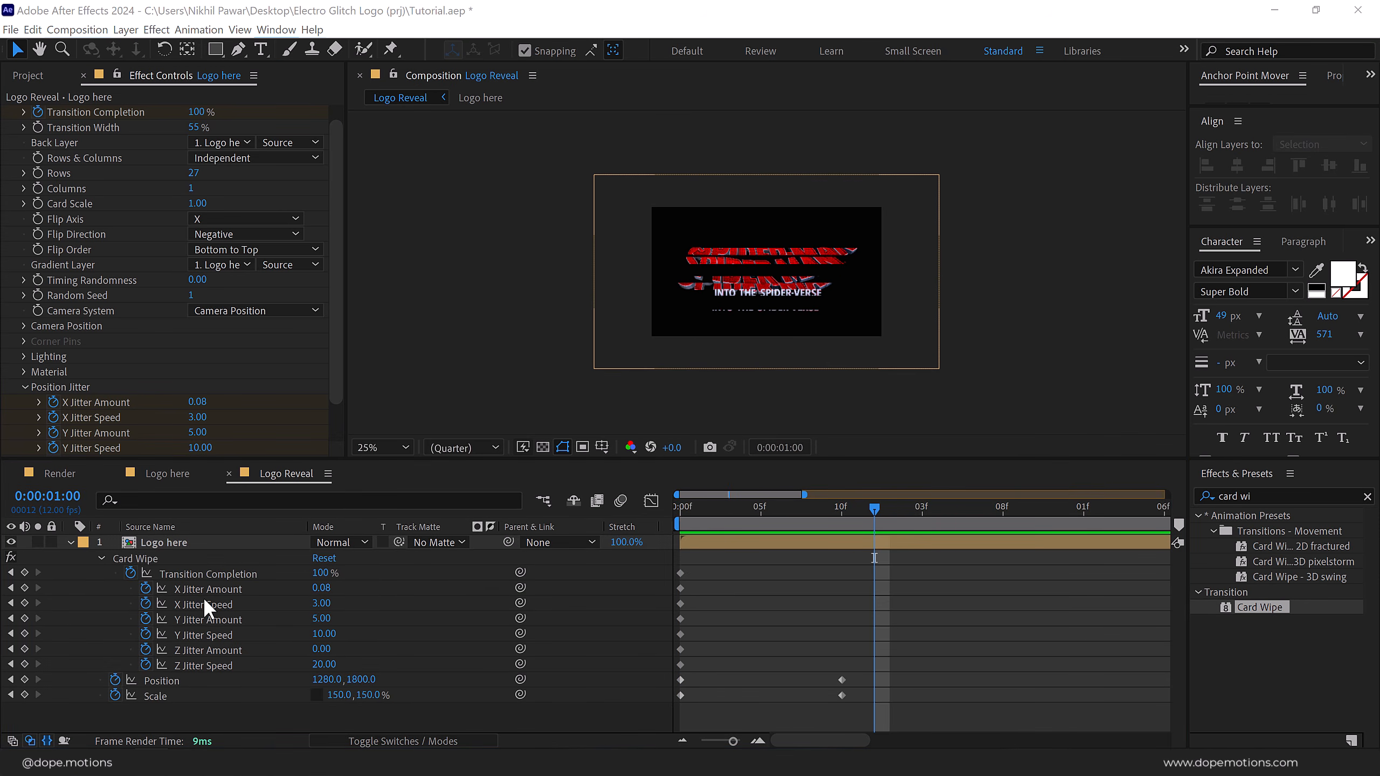
left_click(319, 588)
type("0")
key("Return")
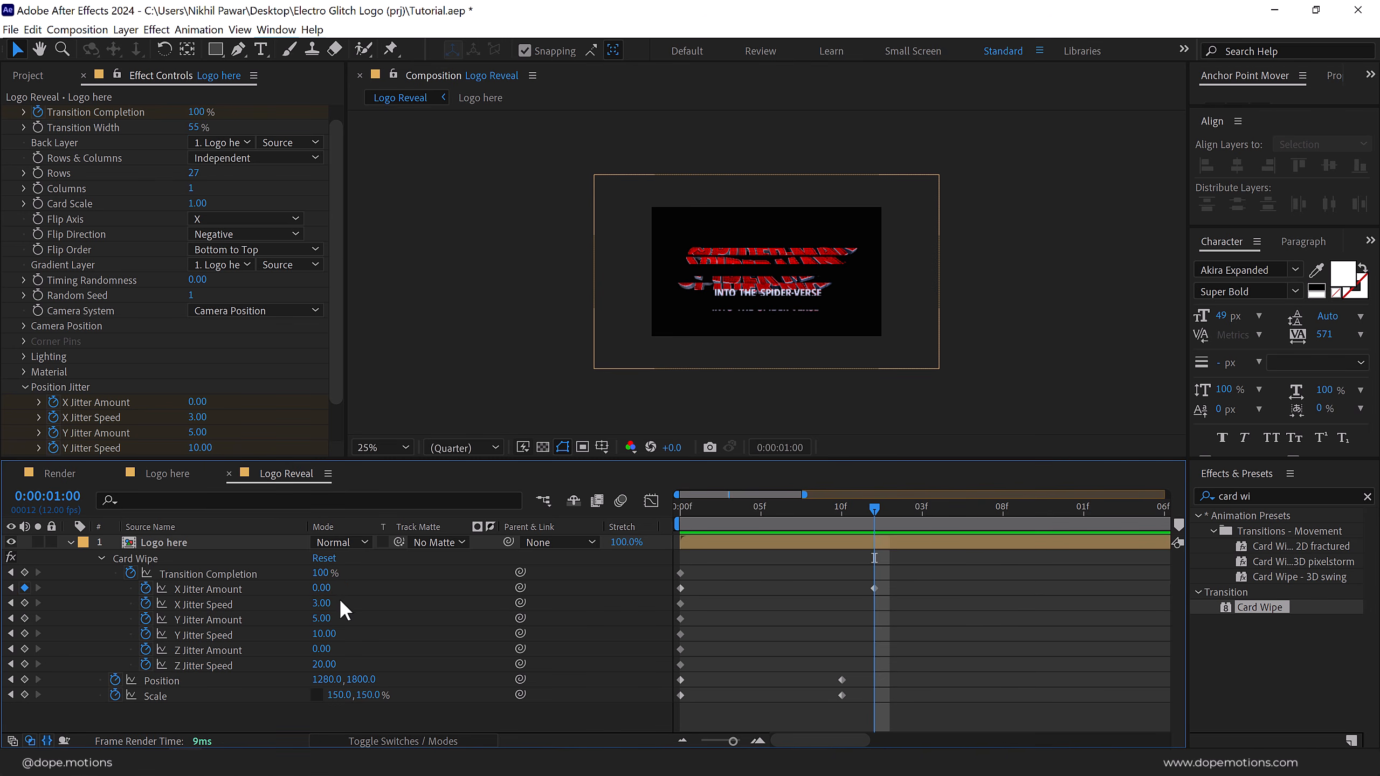
left_click(321, 603)
type("1")
key("Return")
At 0:00:01:00, set Y Jitter Amount to 0 and Y Jitter Speed to 1.
left_click(322, 619)
type("0")
key("Return")
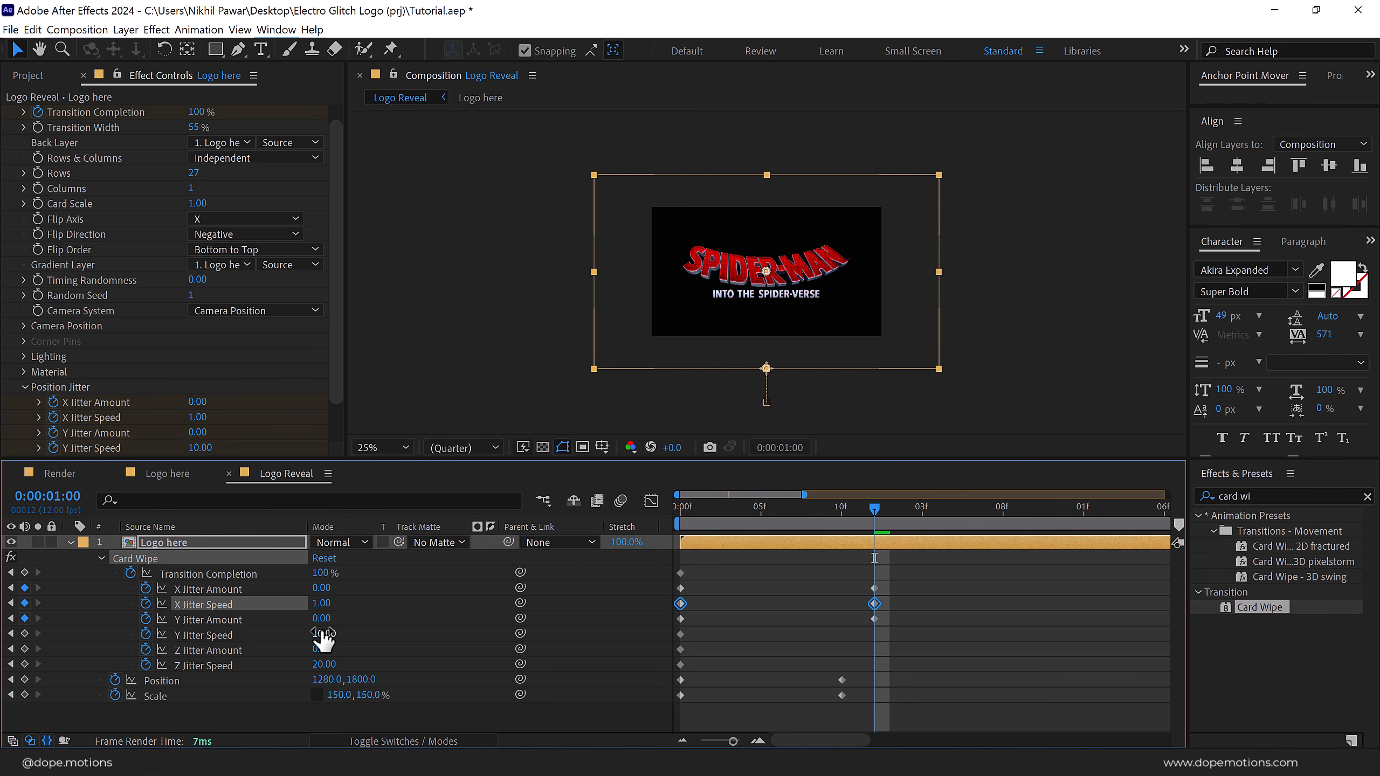
left_click(324, 634)
type("1")
key("Return")
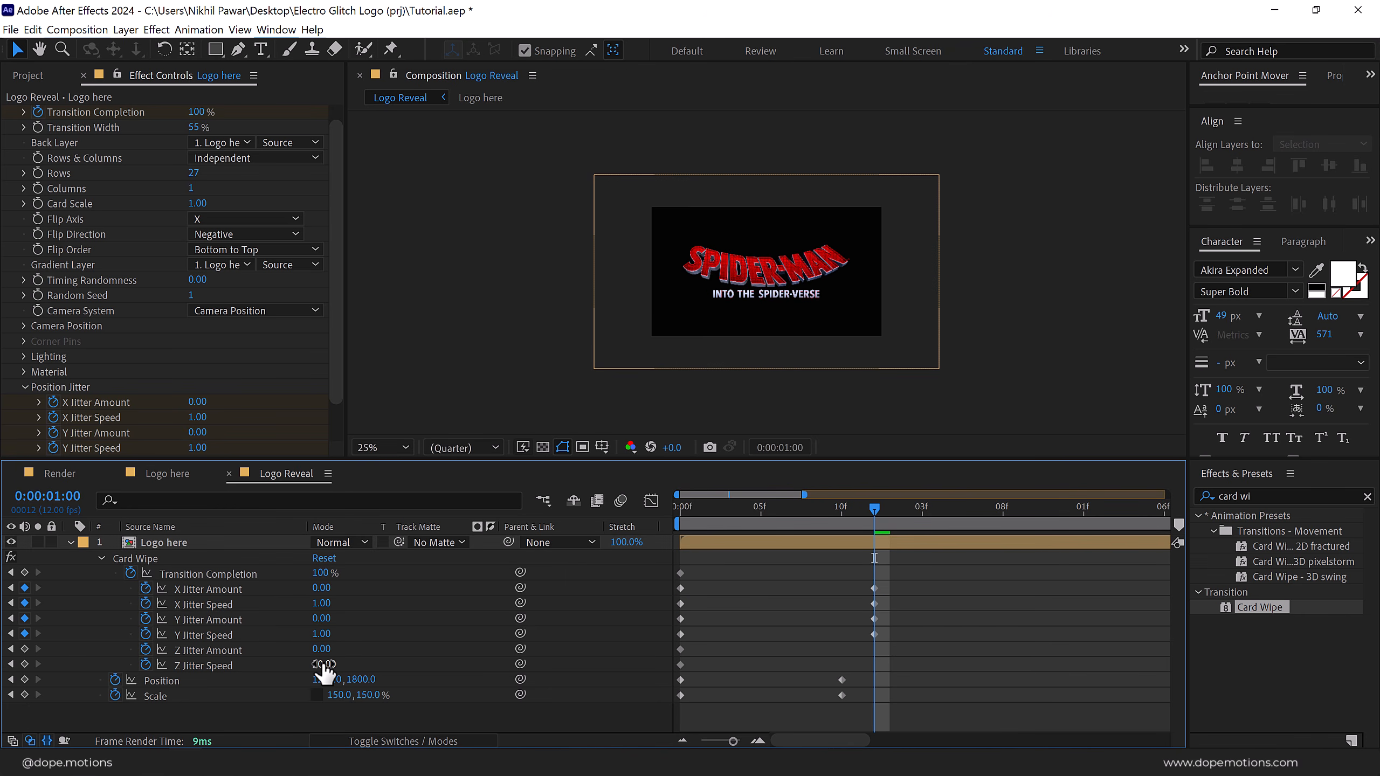
At 0:00:01:00, set Z Jitter Speed to 1 and add a keyframe for Z Jitter Amount.
left_click(323, 665)
type("1")
key("Return")
left_click(24, 649)
mouse_move(869, 524)
left_mouse_down()
mouse_move(681, 550)
mouse_move(888, 540)
left_mouse_up()
Find the Transform effect and apply it to the "Logo here" layer.
left_click(152, 542)
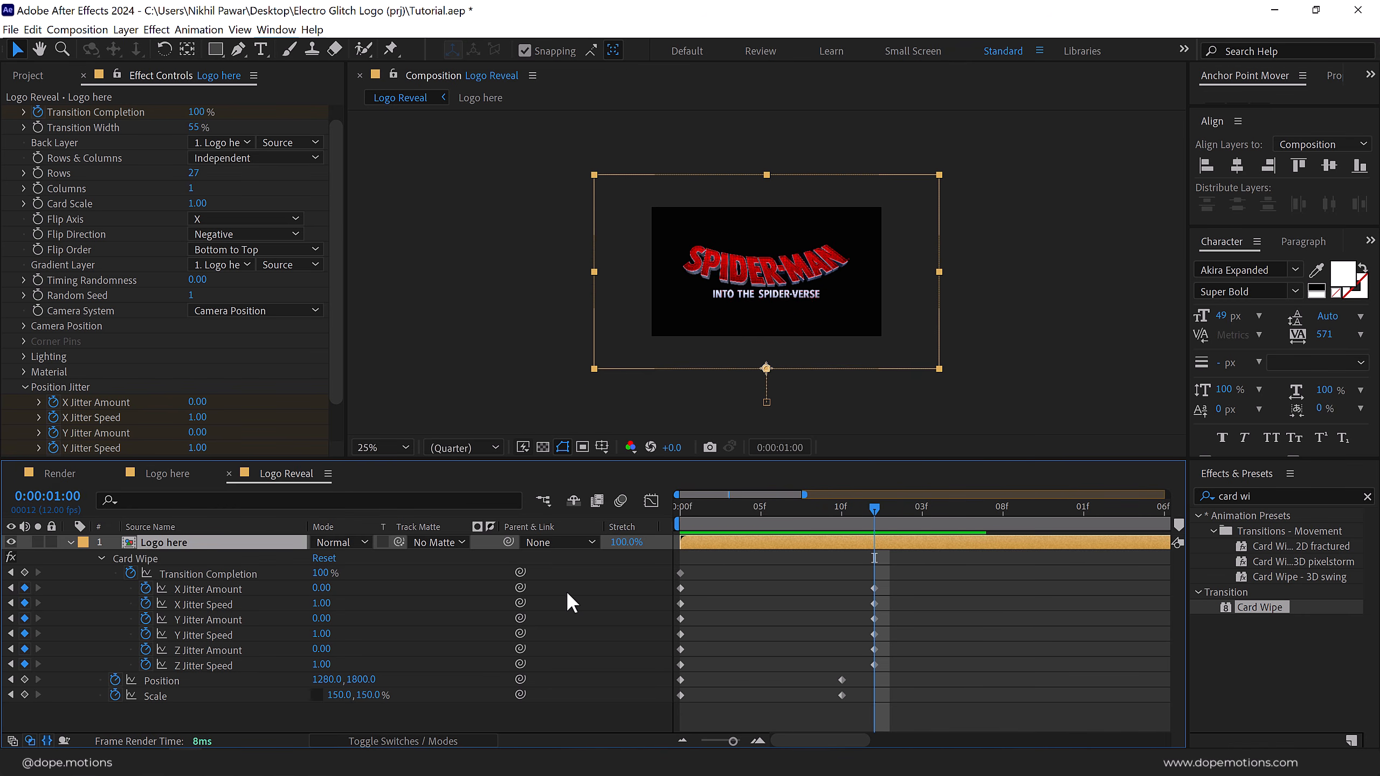
left_click(1273, 496)
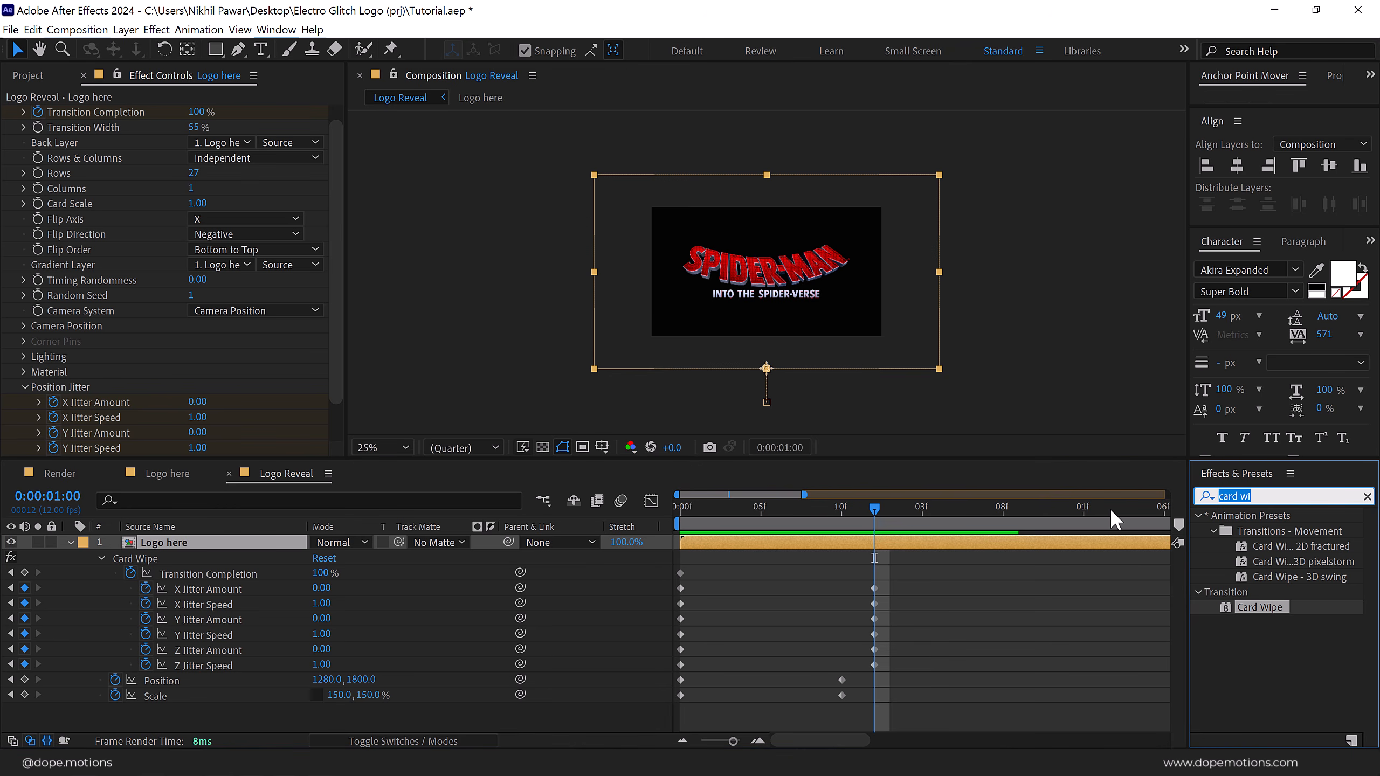
type("transf")
left_click_drag(1275, 622, 380, 270)
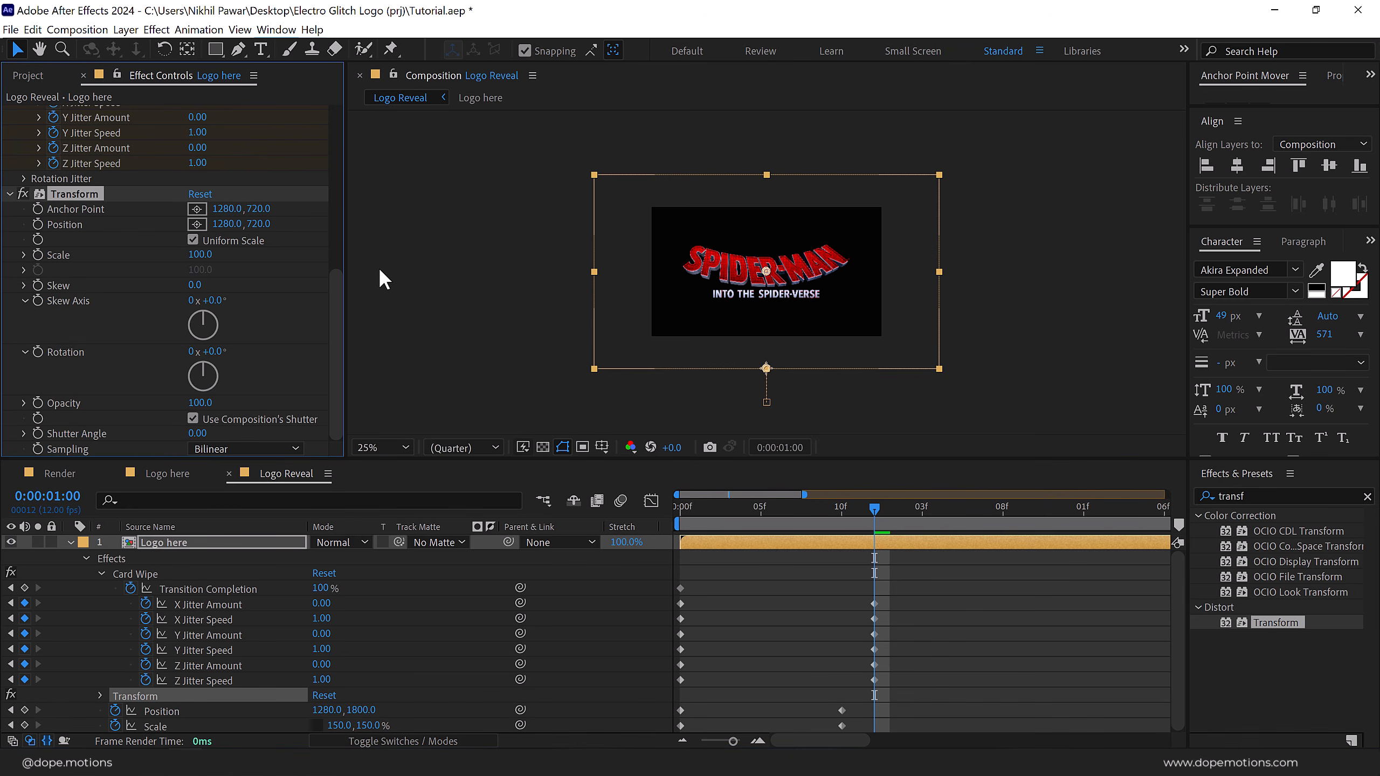
Keyframe the Transform effect's Scale at frame 10 and reveal the layer's keyframed properties.
left_click_drag(852, 512, 847, 512)
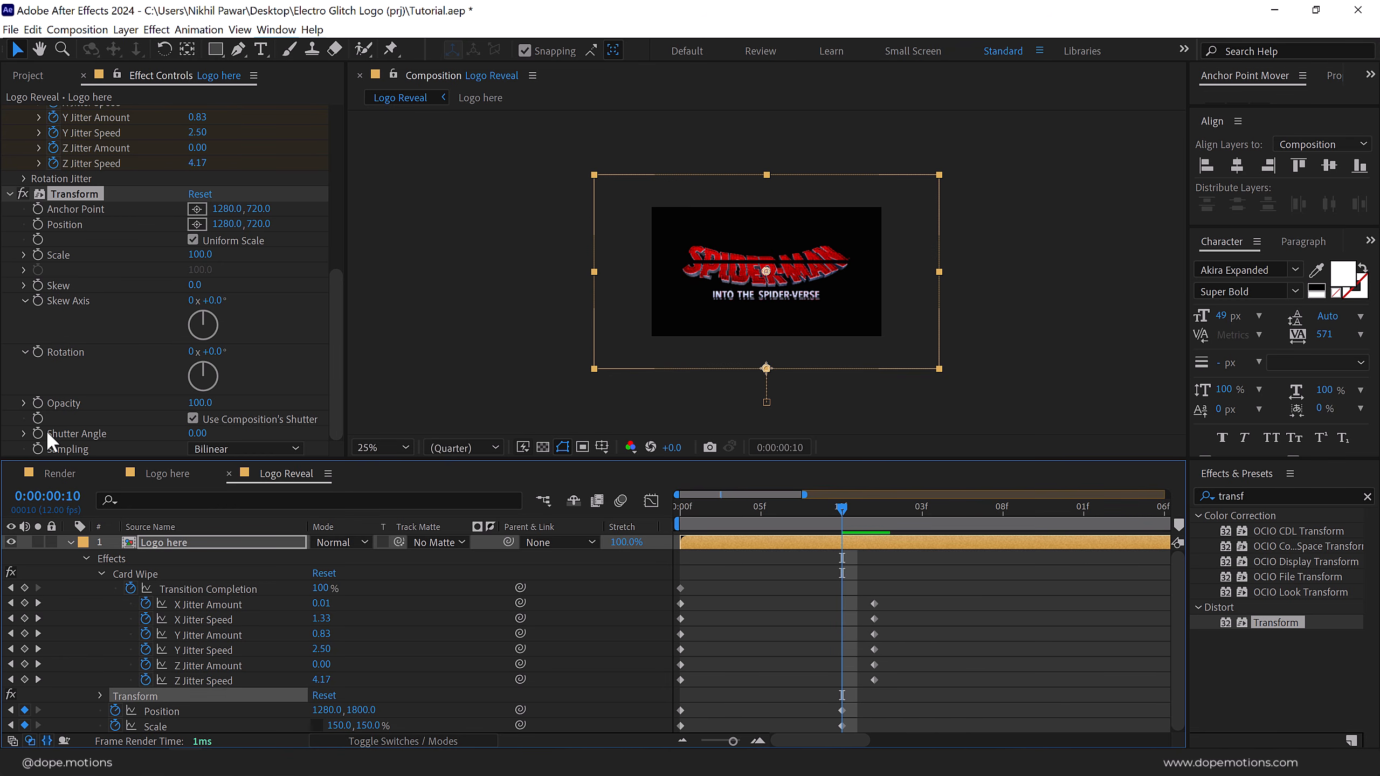
left_click(39, 255)
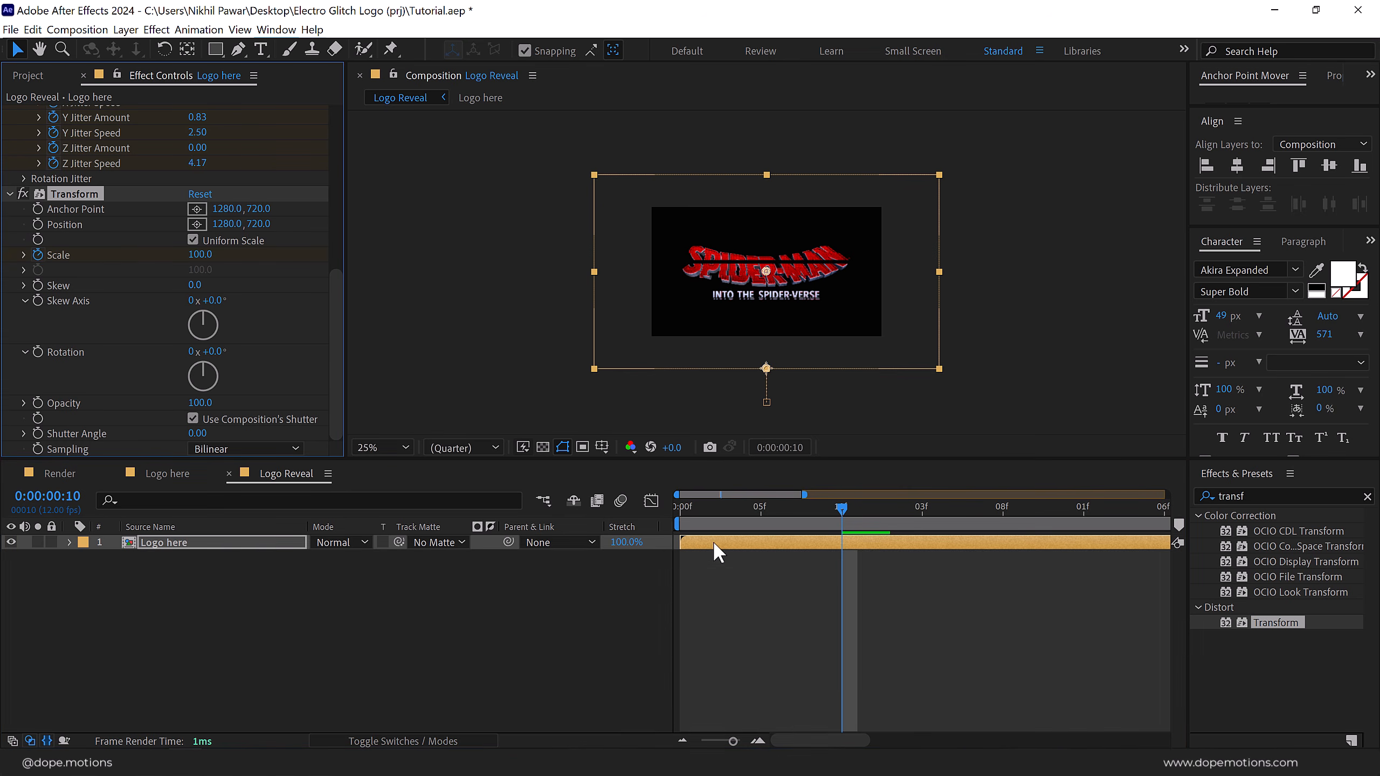
left_click(974, 626)
key("u")
Set the Transform effect's Scale to 140 at frame 11 and to 180 at 0:00:01:00.
key("Page_Down")
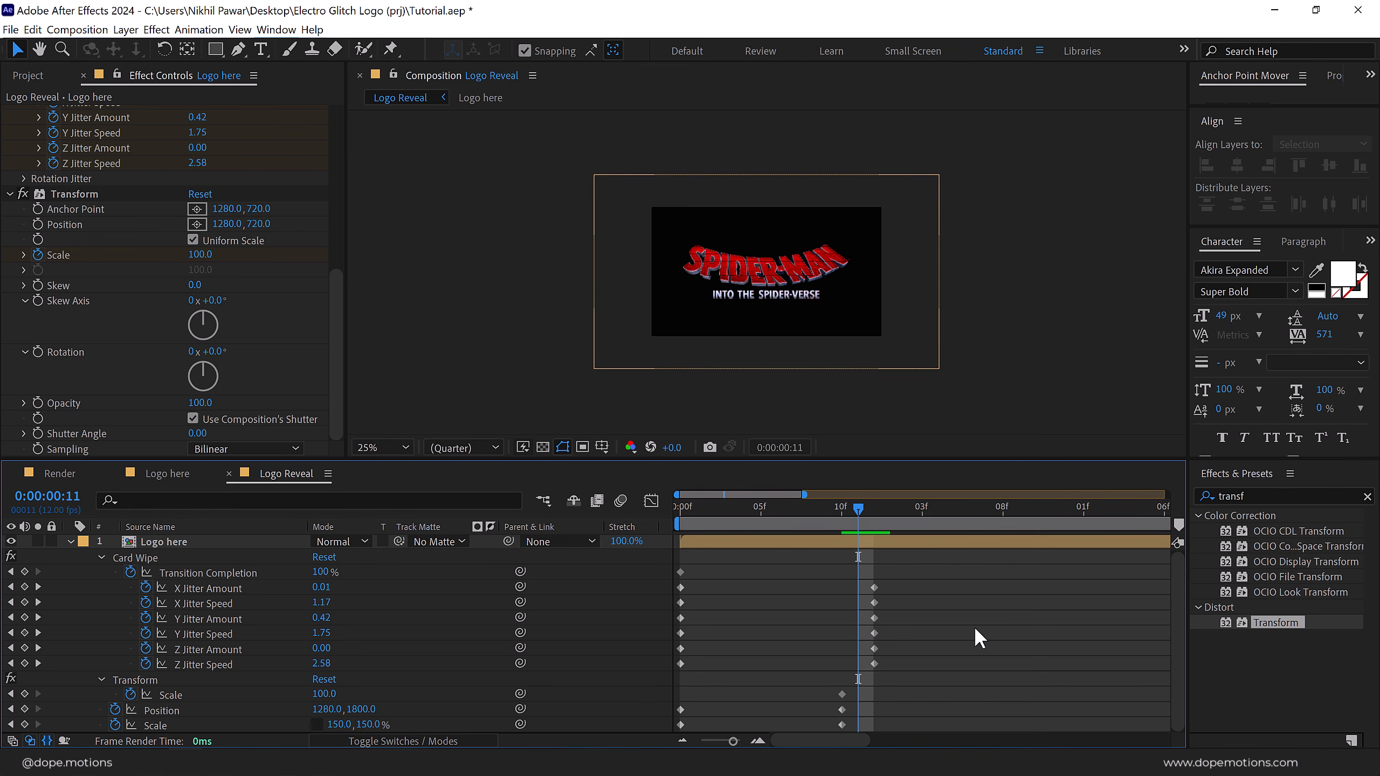
left_click(324, 694)
type("140")
key("Return")
key("Page_Down")
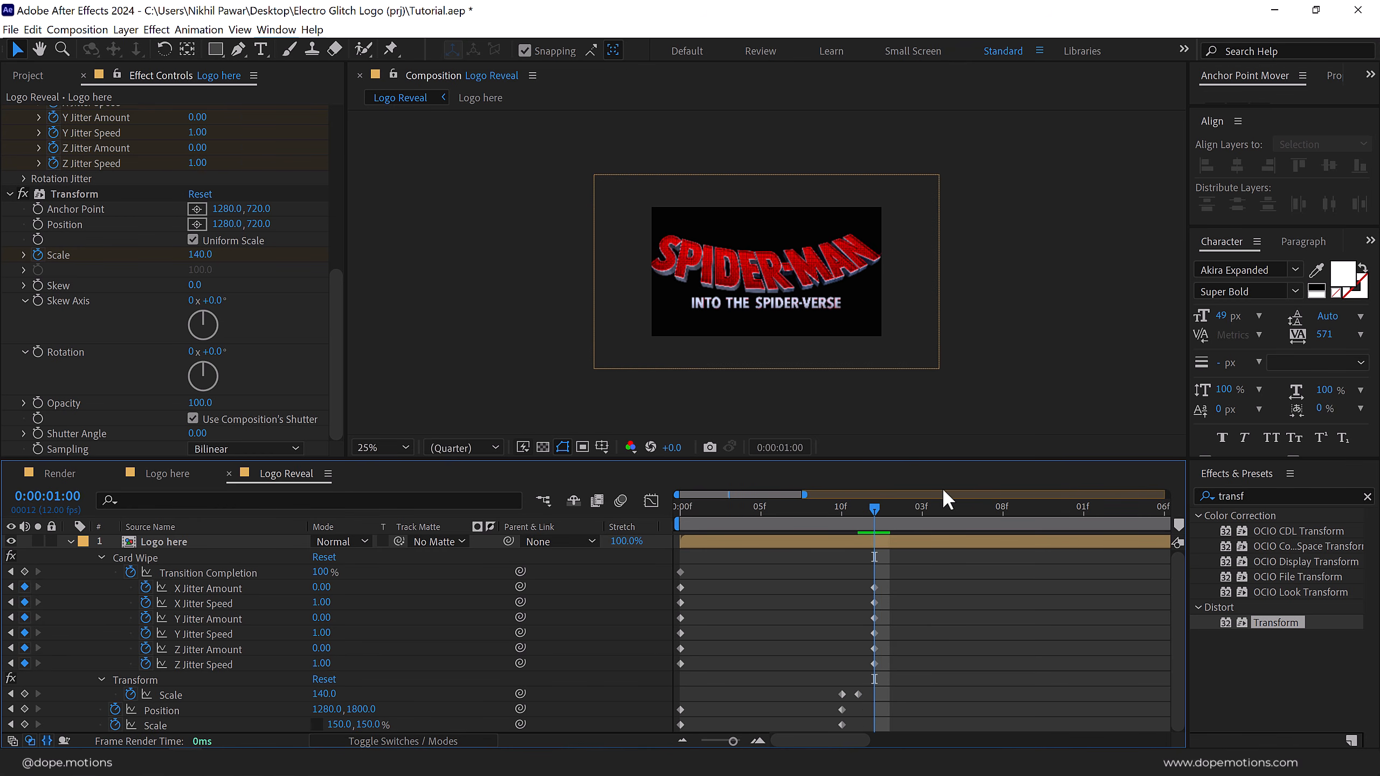
left_click(324, 694)
type("180")
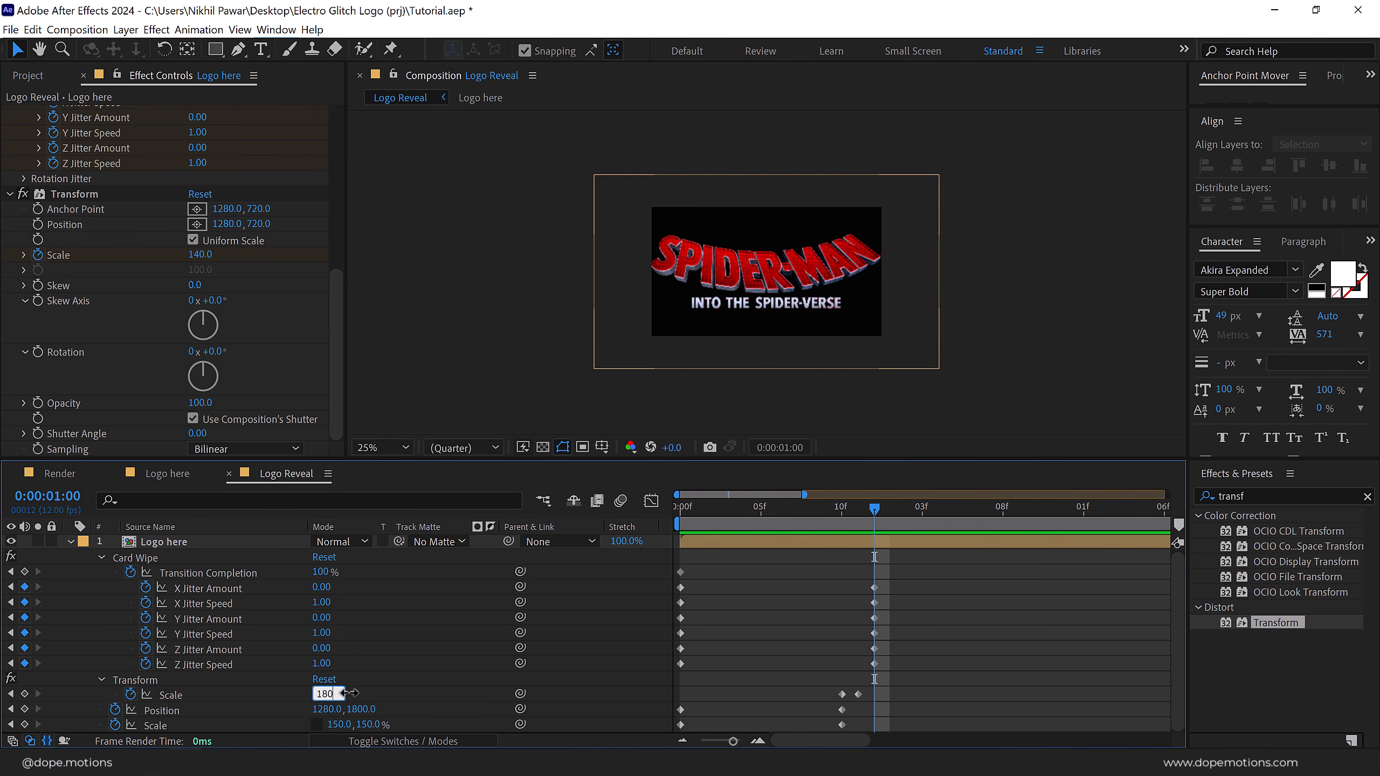
key("Return")
At 0:00:01:01, set the Transform effect's Scale to 25.
key("Page_Down")
left_click(327, 694)
type("2")
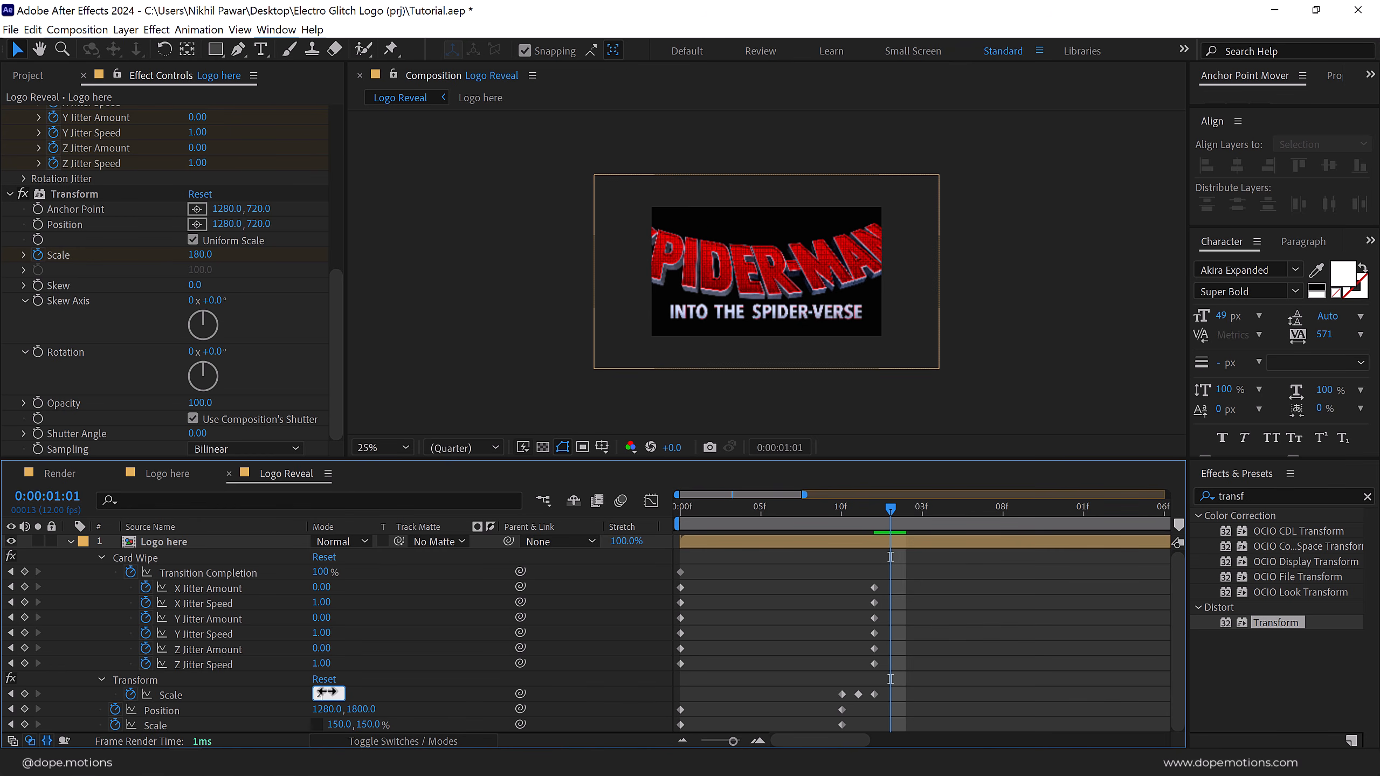
type("5")
key("Return")
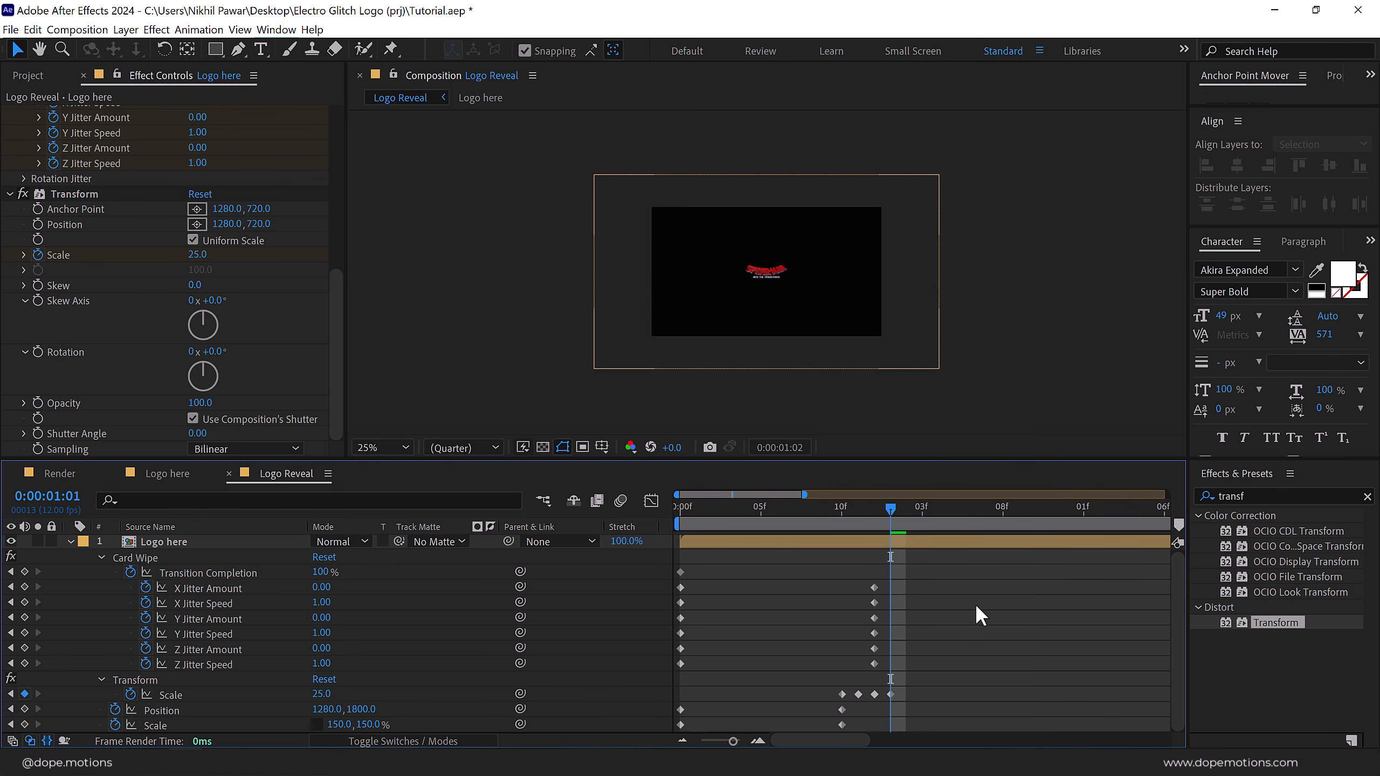
At 0:00:01:07, set the Transform effect's Scale to 125.
key("Page_Down")
key("Page_Down")
key("Page_Down")
key("Page_Down")
key("Page_Down")
key("Page_Down")
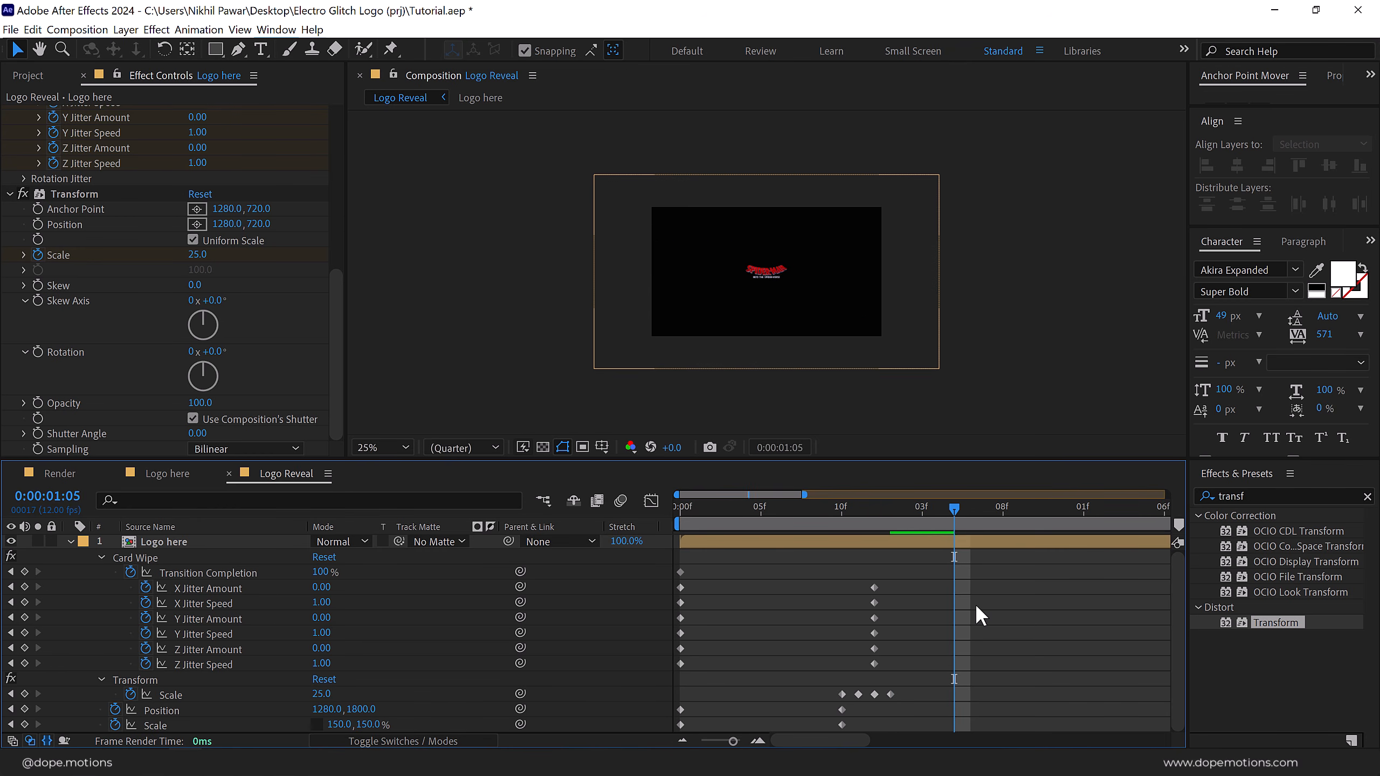
left_click(325, 696)
type("125")
key("Return")
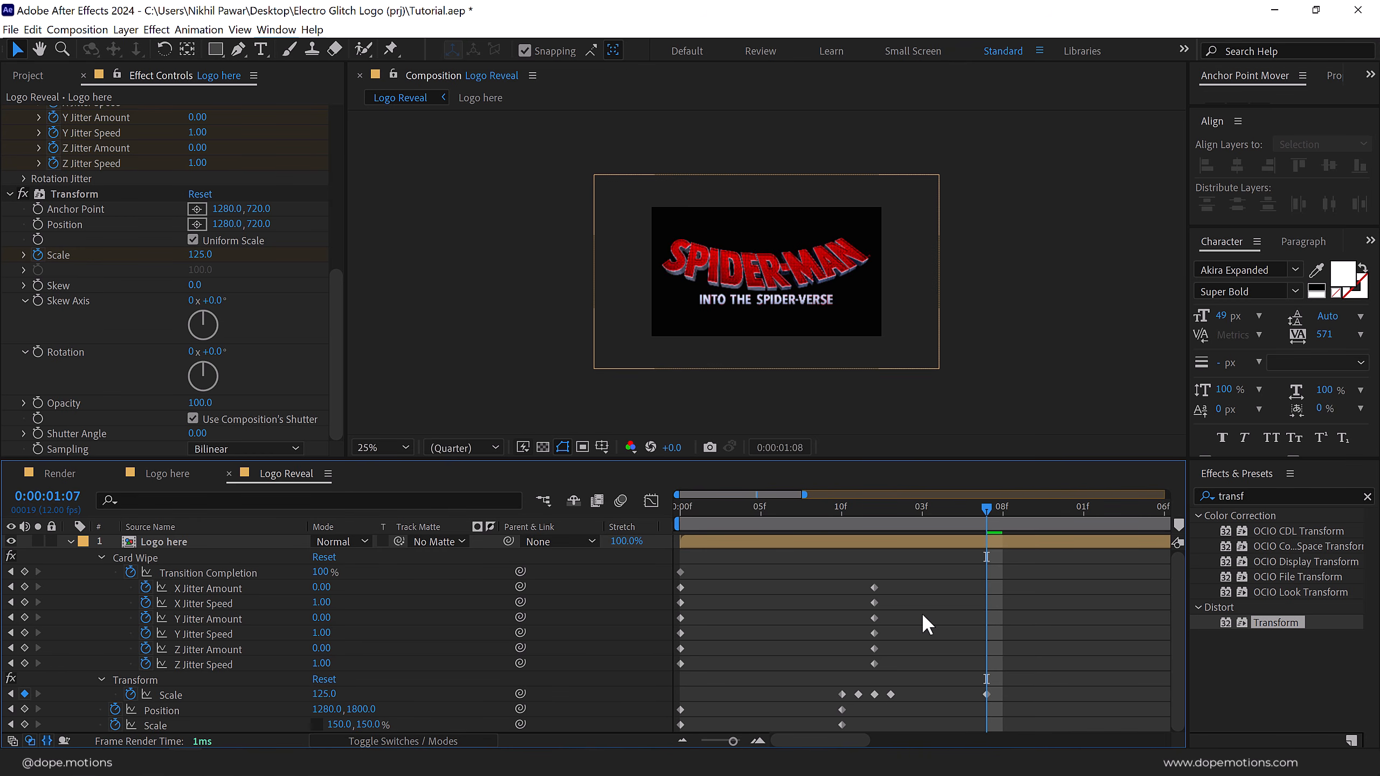
Set the Transform effect's Scale to 275 at 0:00:01:08 and to 40 at 0:00:01:09.
key("Page_Down")
left_click(325, 694)
type("275")
key("Return")
key("Page_Down")
left_click(325, 695)
type("40")
key("Return")
Set the Transform effect's Scale to 70 at 0:00:01:10 and to 120 at 0:00:01:11.
key("Page_Down")
left_click(340, 695)
type("70")
key("Return")
key("Page_Down")
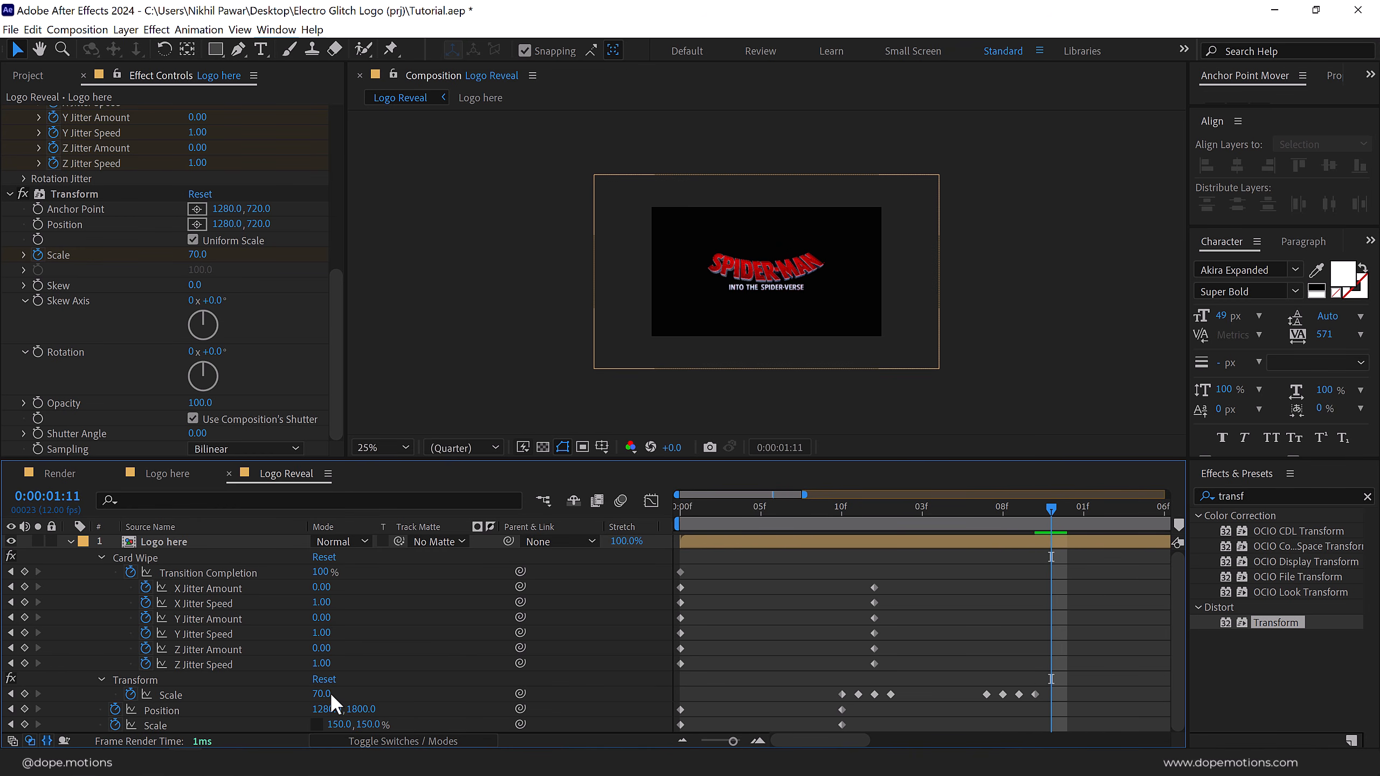
left_click(324, 696)
type("120")
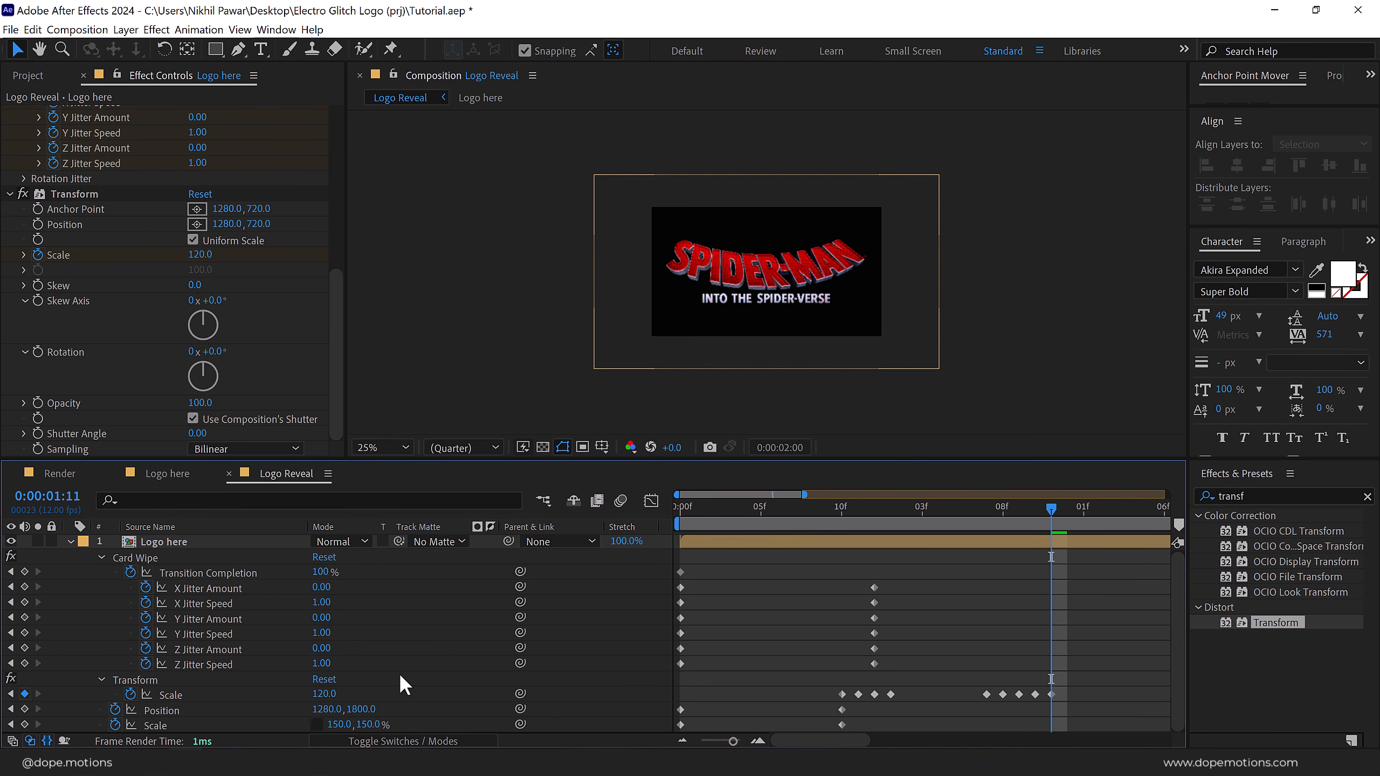
key("Return")
At 0:00:02:00, set the Transform effect's Scale to 70.
key("Page_Down")
left_click(328, 695)
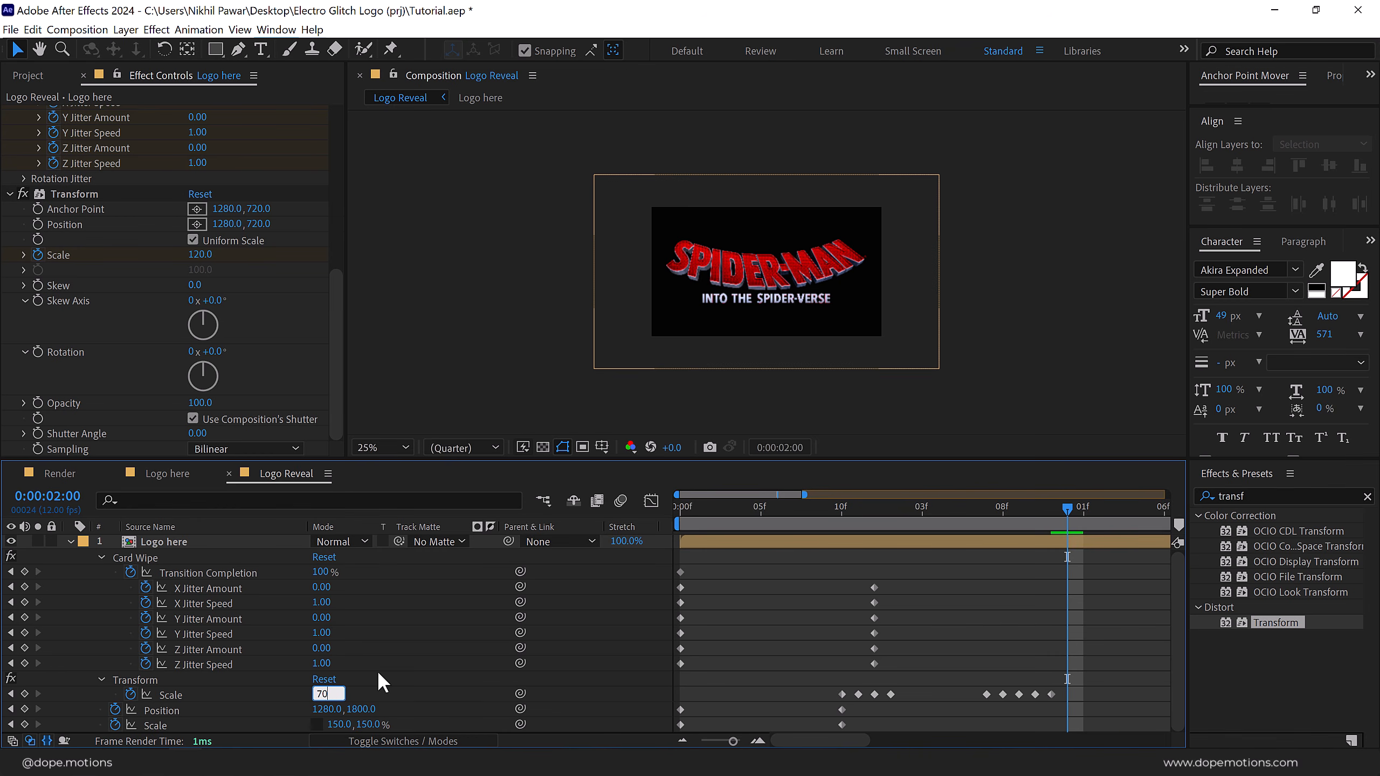
key("Return")
Add a Transform effect Scale keyframe at 0:00:02:05 and make it a hold keyframe.
scroll(996, 555, "down", 1)
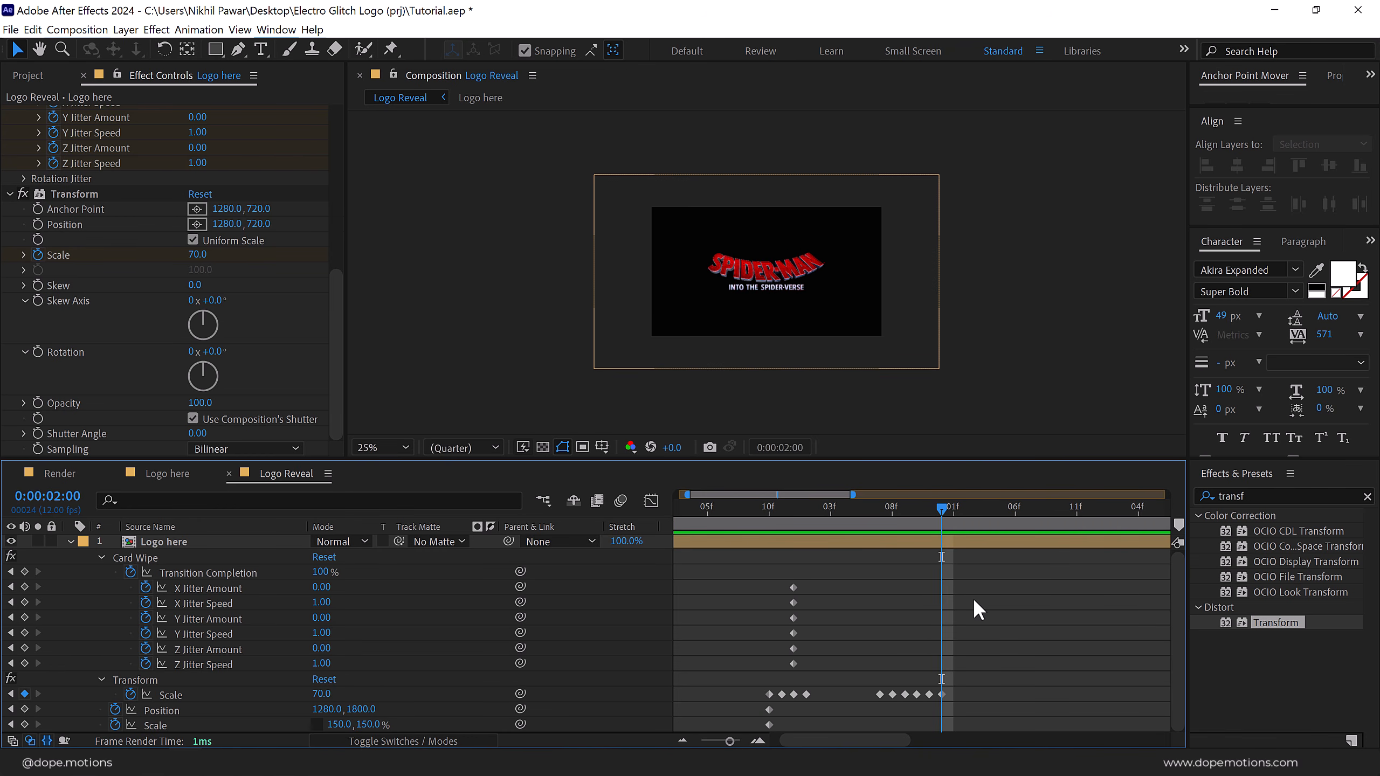
key("Page_Down")
key("Page_Down")
key("Page_Down")
key("Page_Down")
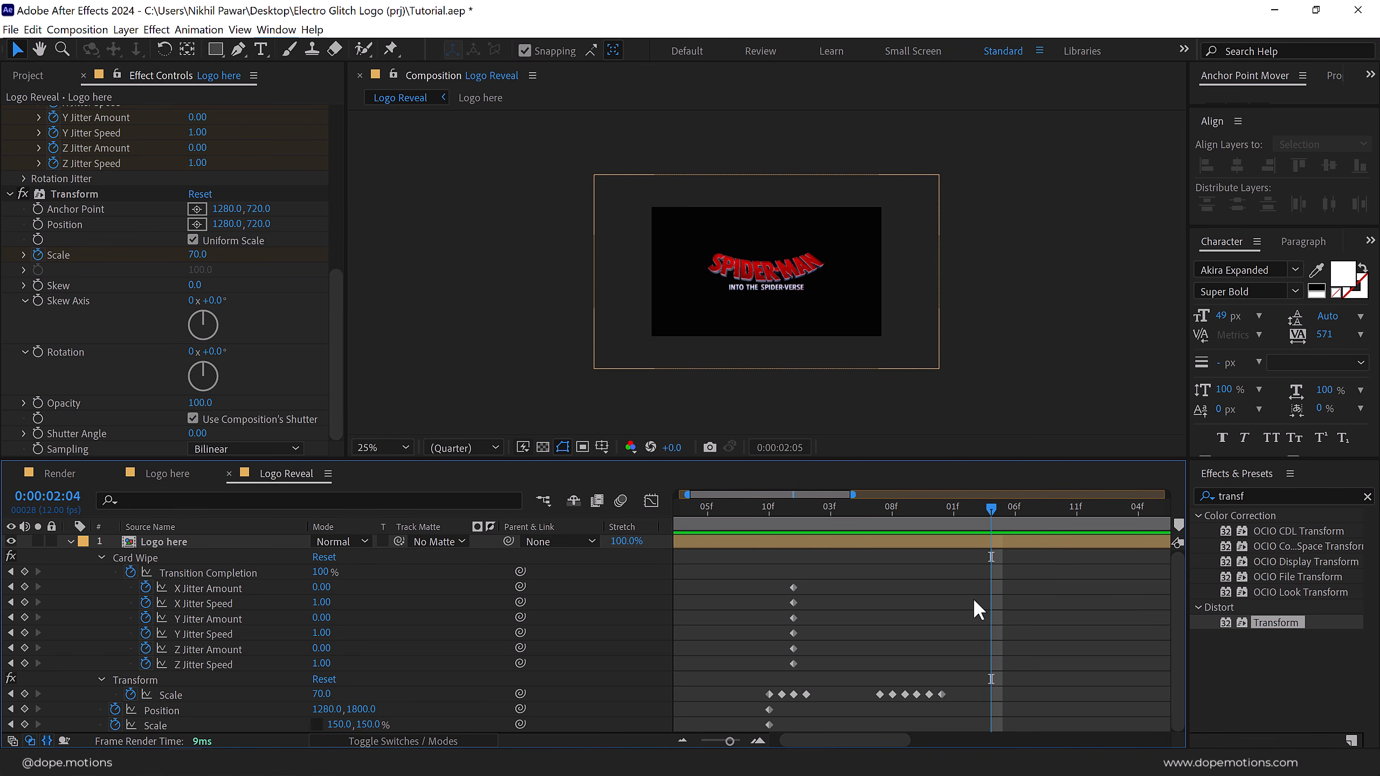
key("Page_Down")
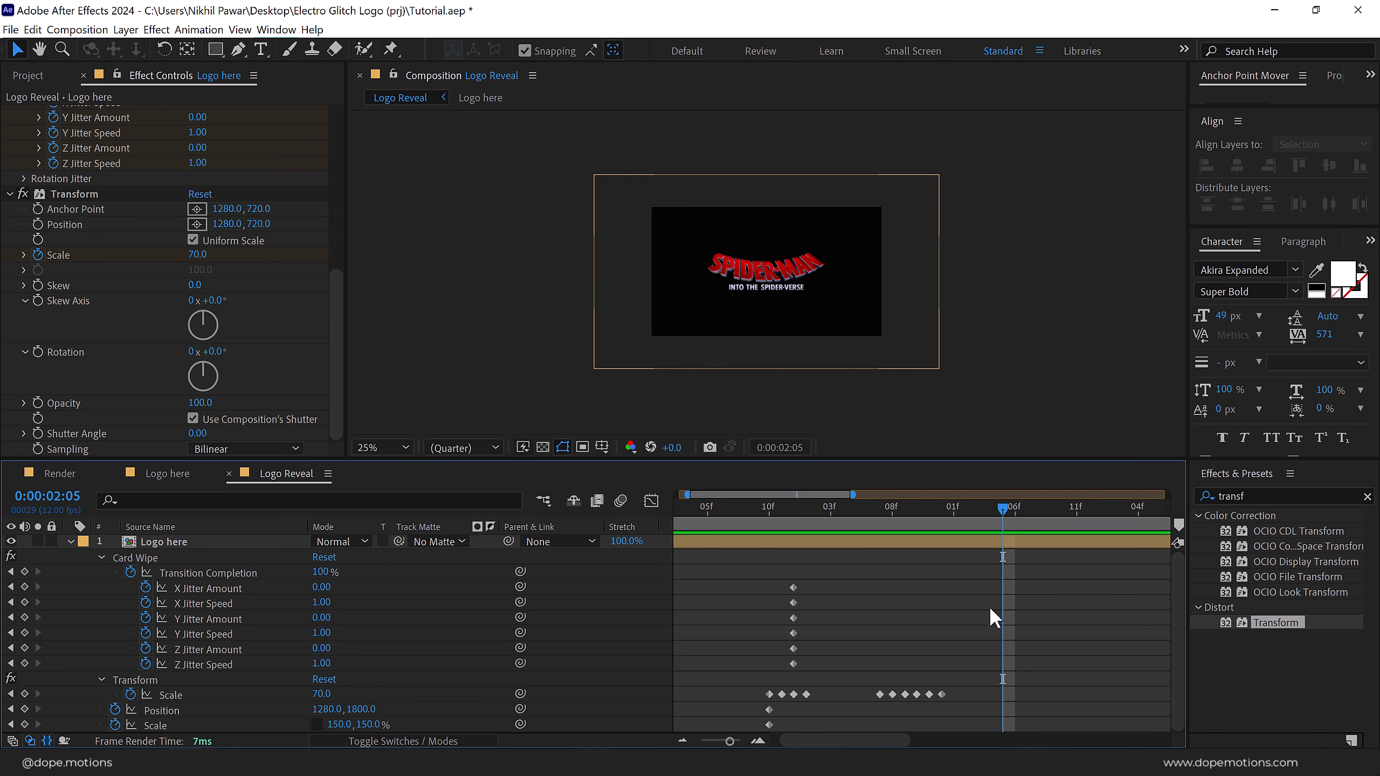
left_click(24, 694)
left_click(1069, 669)
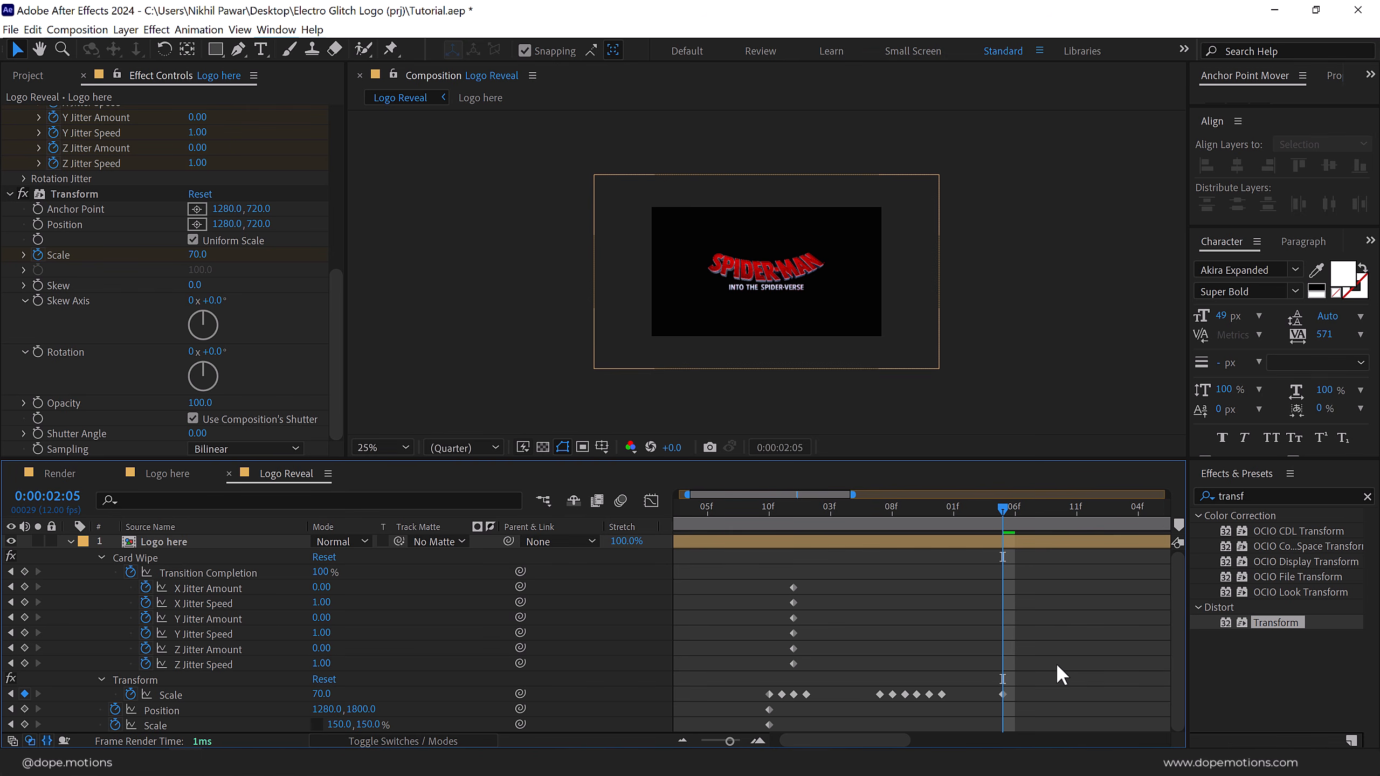
left_click(1002, 694)
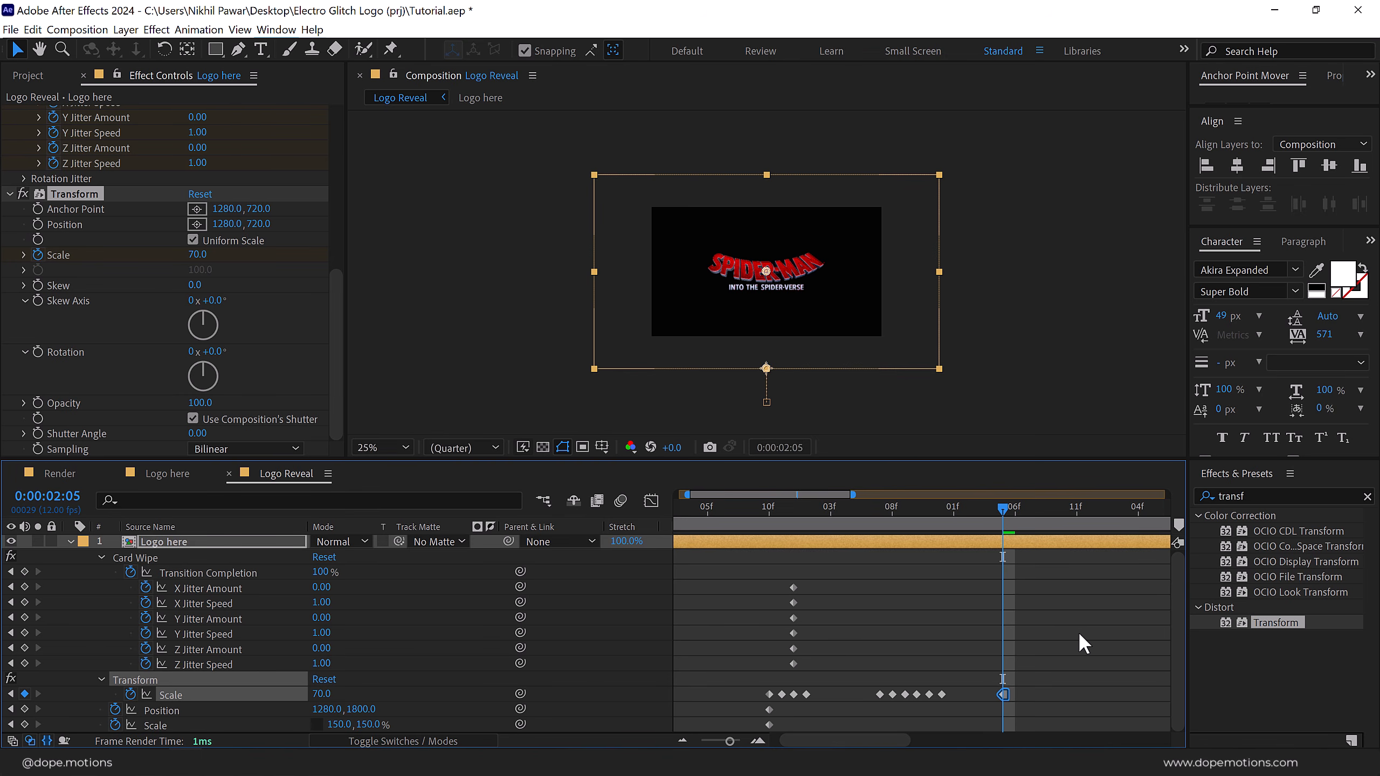
Set the Transform effect's Scale to 100 at 0:00:02:06 and to 70 at 0:00:02:07.
key("Page_Down")
left_click(321, 694)
type("100")
left_click(929, 622)
key("Page_Down")
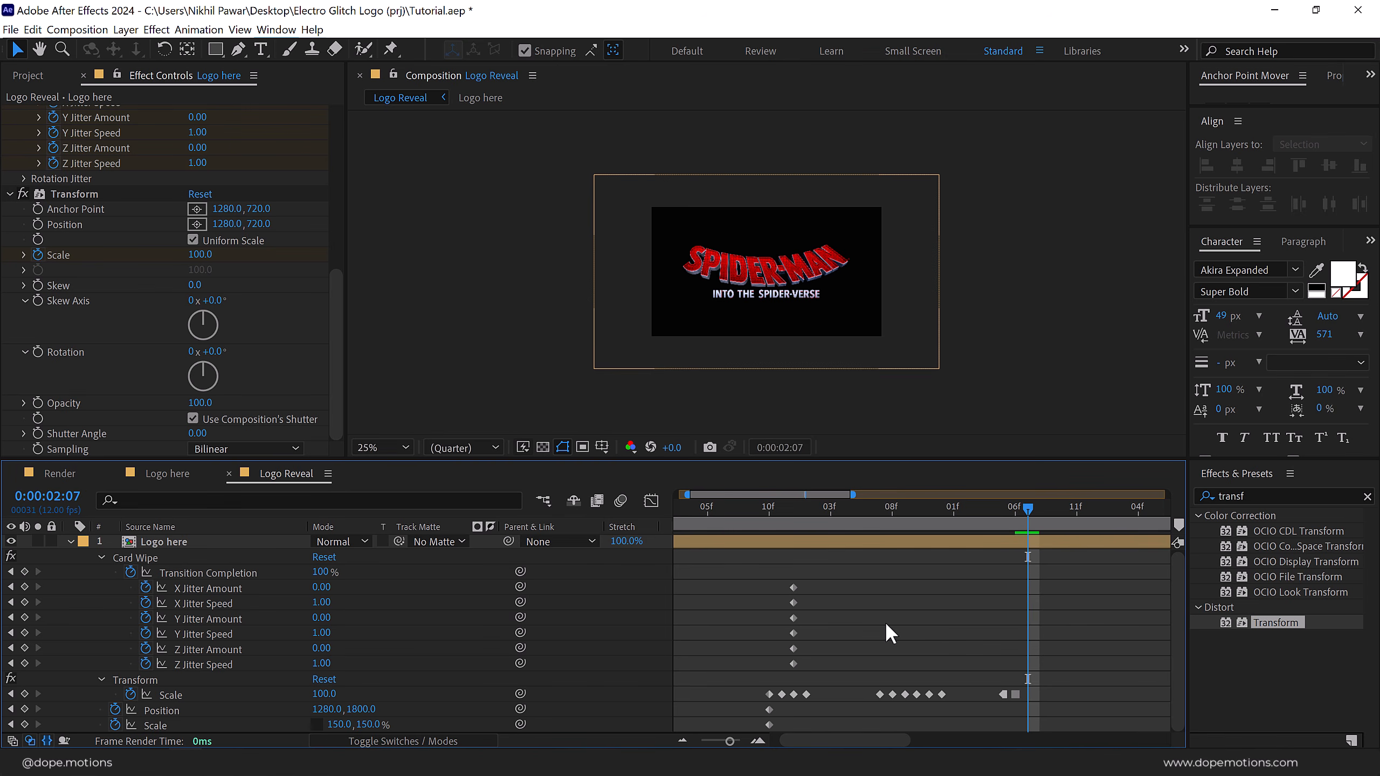
left_click(324, 694)
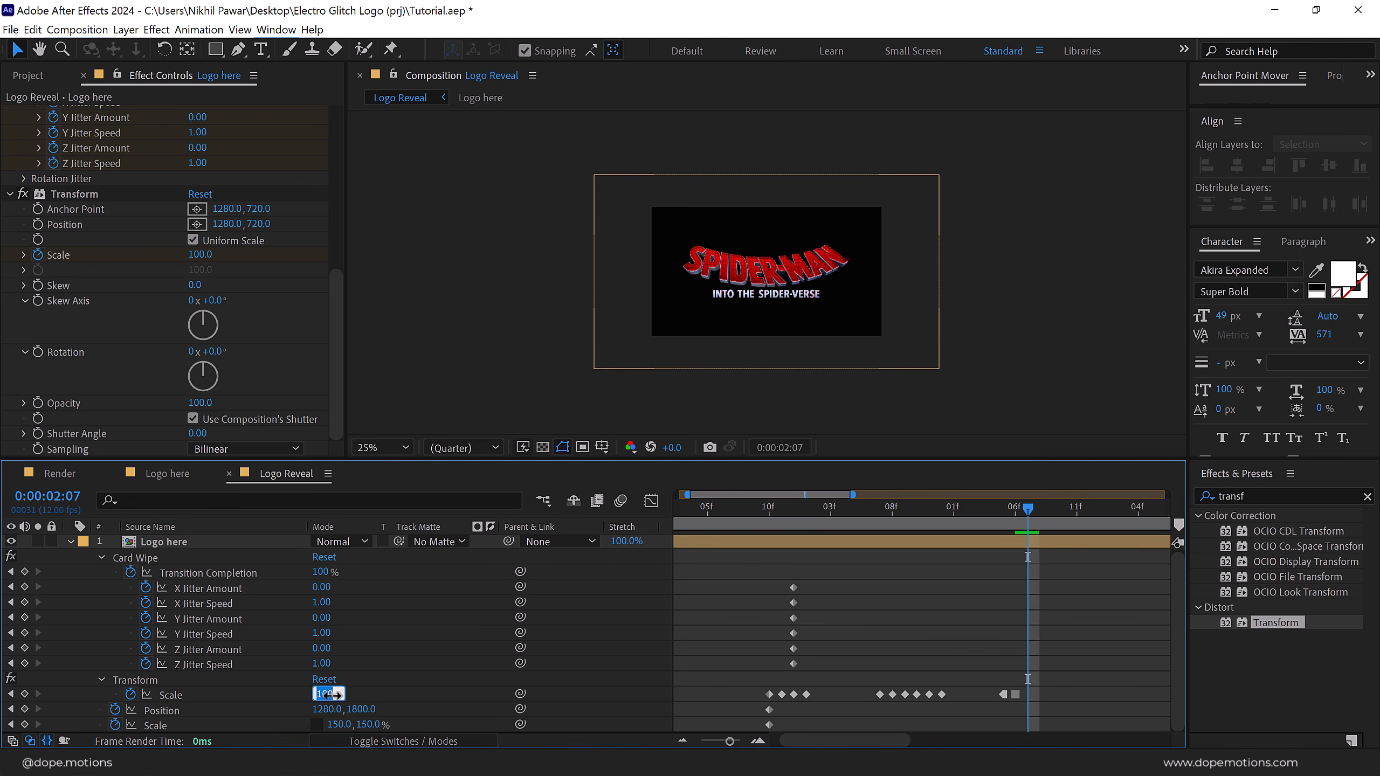
type("70")
left_click(934, 601)
Add a Transform effect Scale keyframe at 0:00:03:02, keeping the current value.
key("Page_Down")
key("Page_Down")
key("Page_Down")
key("Page_Down")
key("Page_Down")
key("Page_Down")
key("Page_Down")
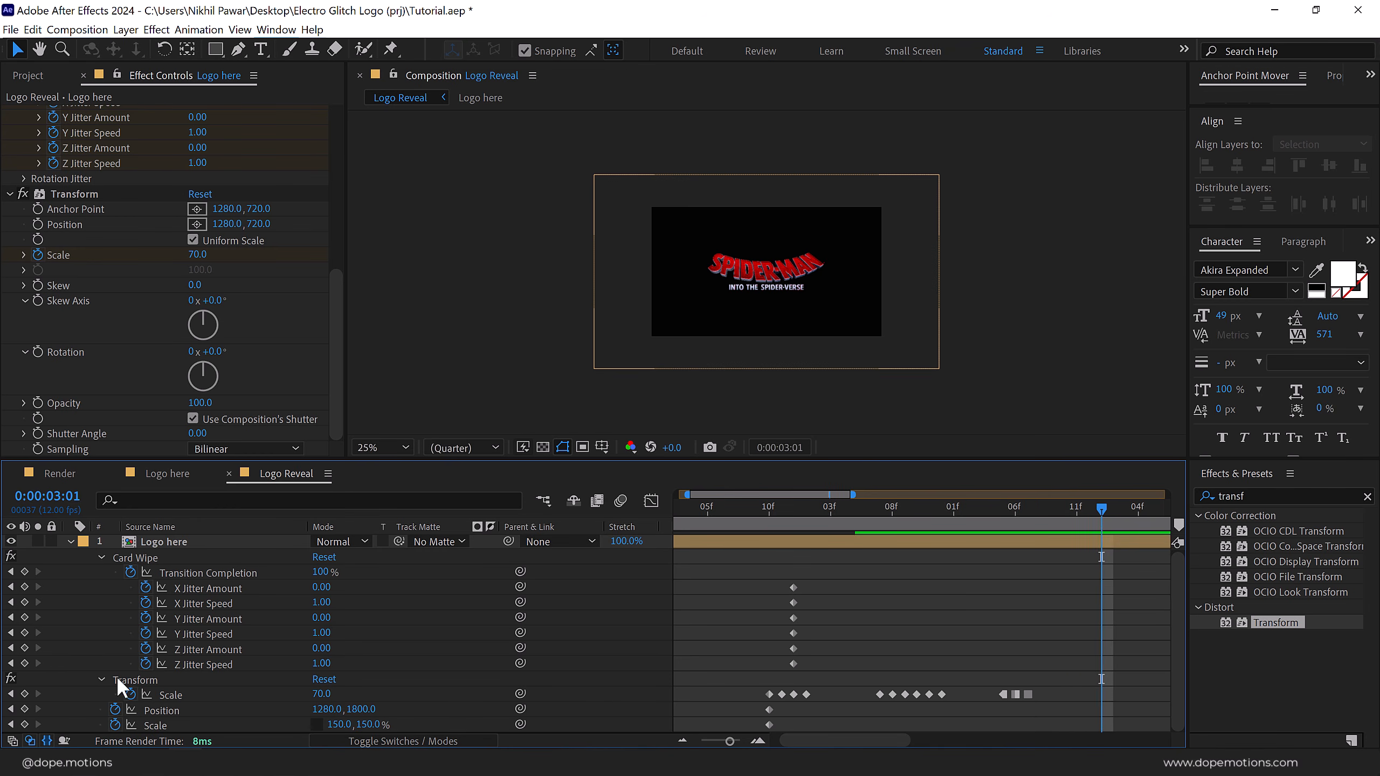
left_click(24, 693)
left_click(1064, 605)
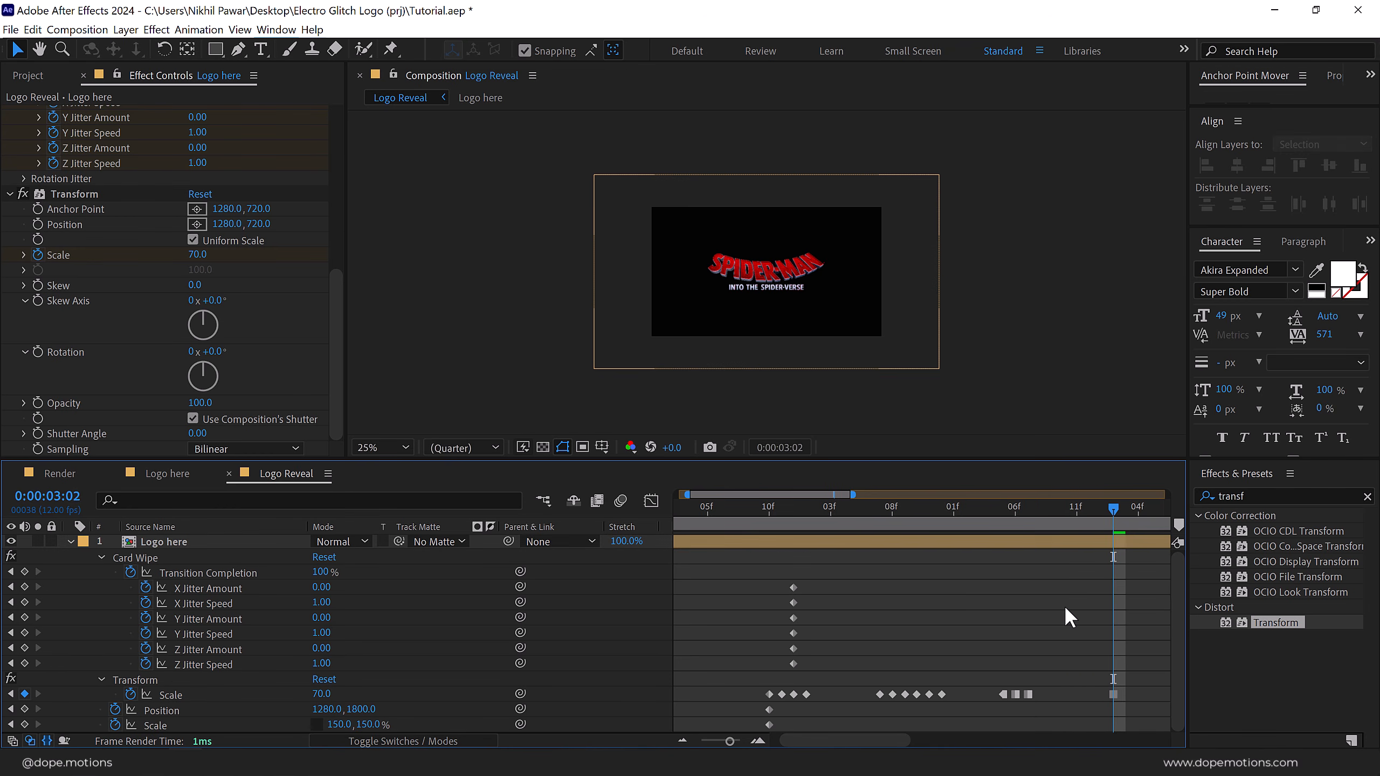
Set the Transform effect's Scale to 120 at 0:00:03:03 and to 70 at 0:00:03:05.
key("Page_Down")
left_click(321, 694)
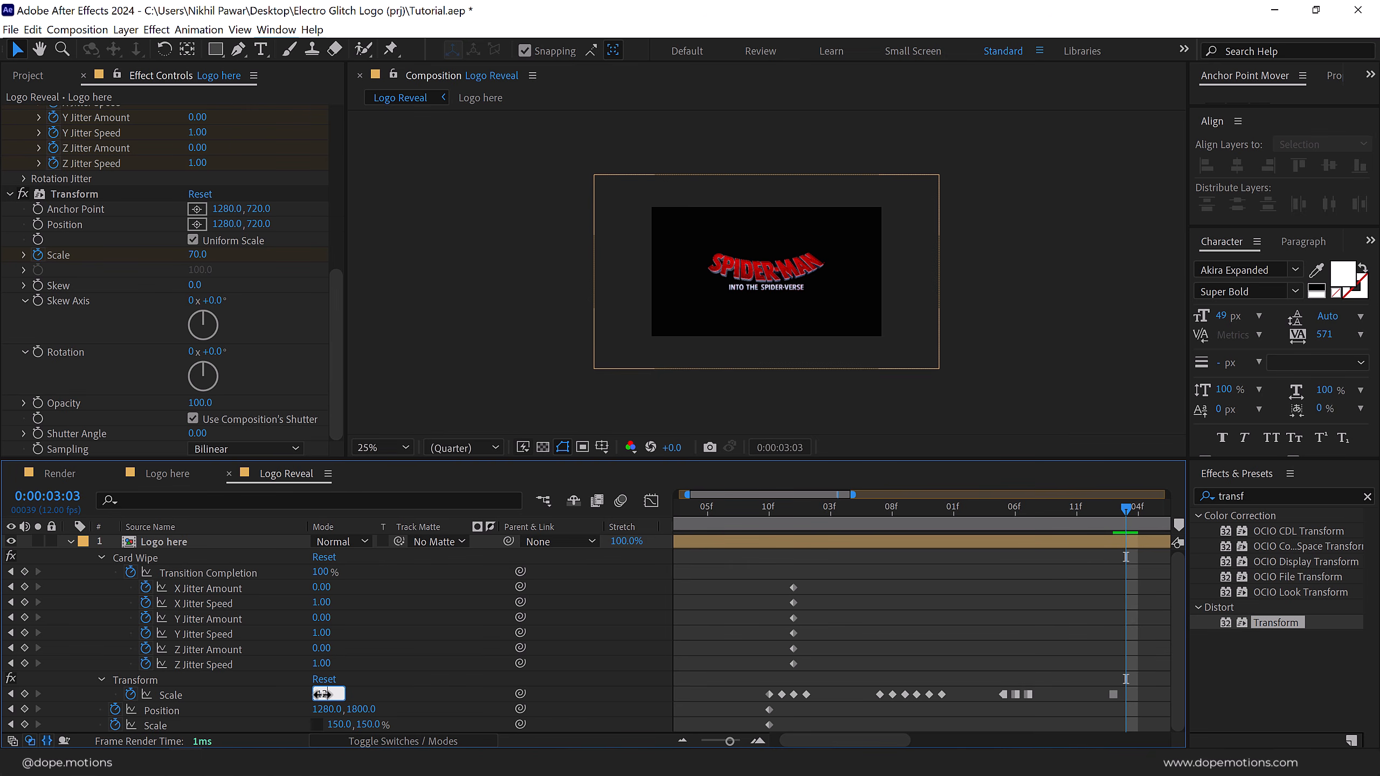
key("Return")
key("Page_Down")
key("Page_Down")
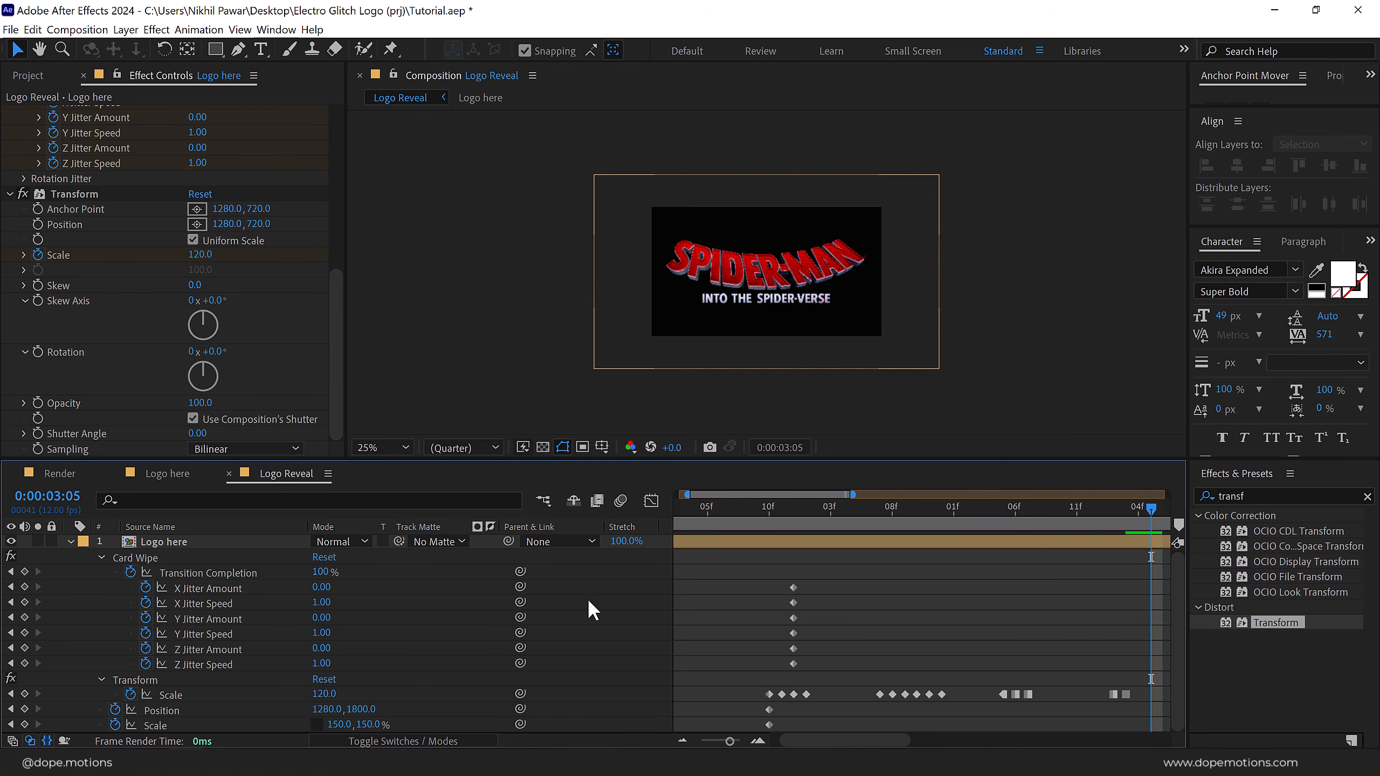
left_click(326, 694)
type("70")
key("Return")
Add a linear Transform effect Scale keyframe at 0:00:04:07.
key("Page_Down")
key("Page_Down")
key("Page_Down")
key("Page_Down")
key("Page_Down")
key("Page_Down")
key("Page_Down")
key("Page_Down")
key("Page_Down")
key("Page_Down")
key("Page_Down")
key("Page_Down")
key("Page_Down")
key("Page_Down")
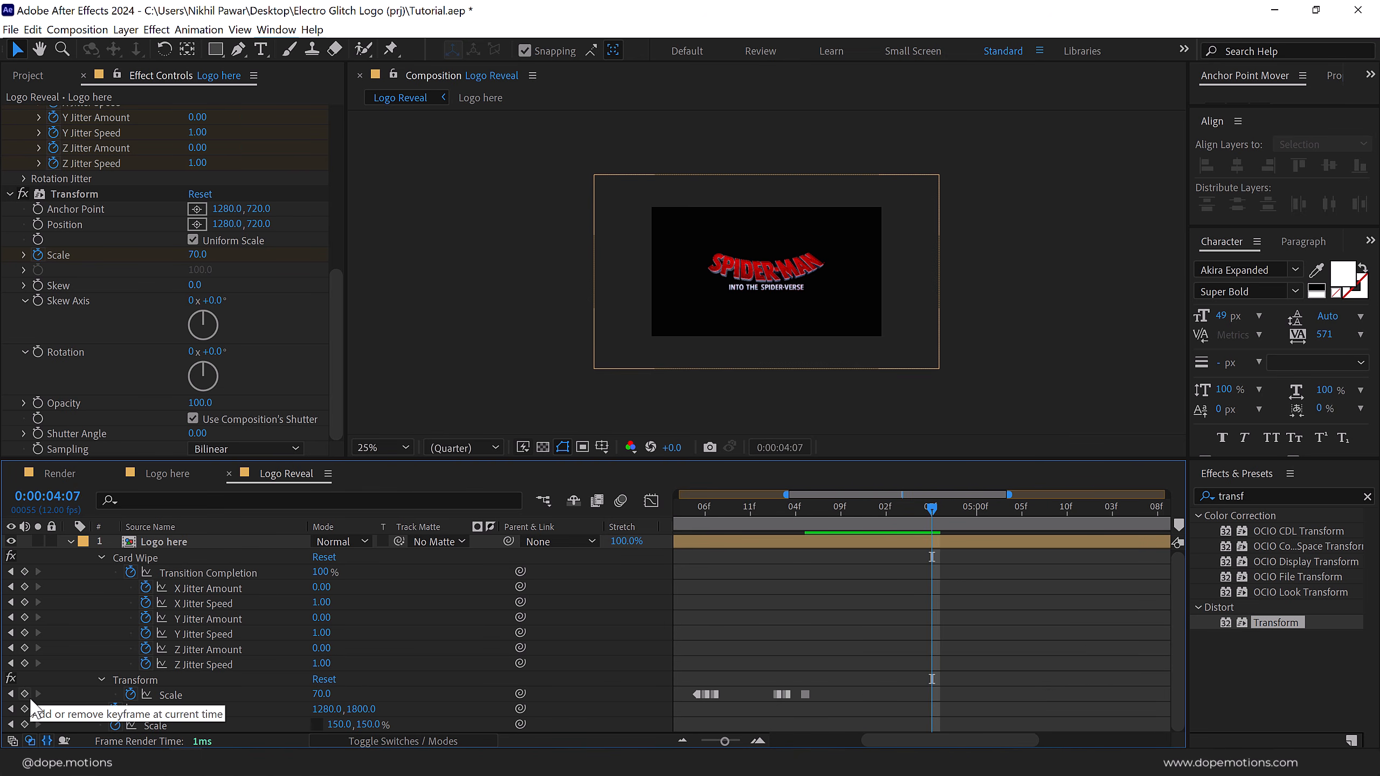
left_click(26, 695)
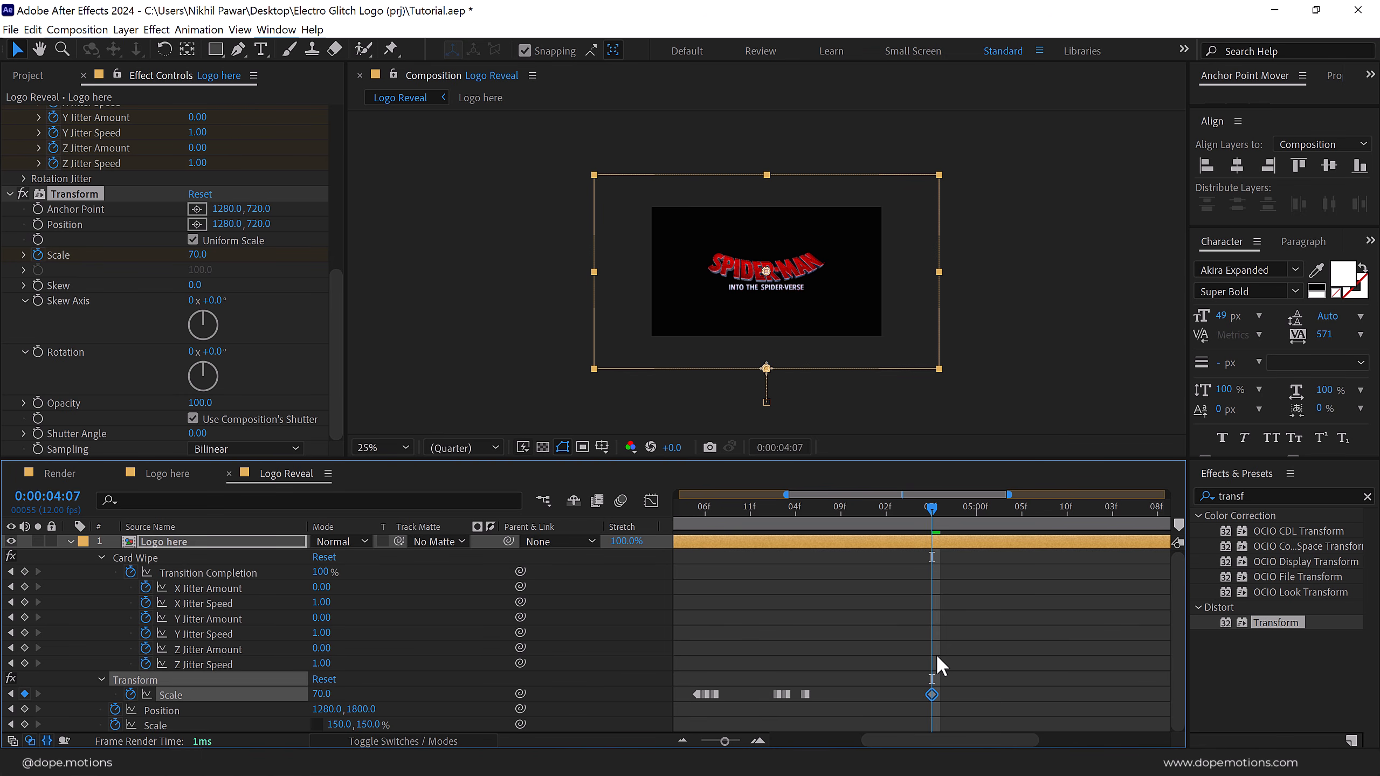
left_click(986, 608)
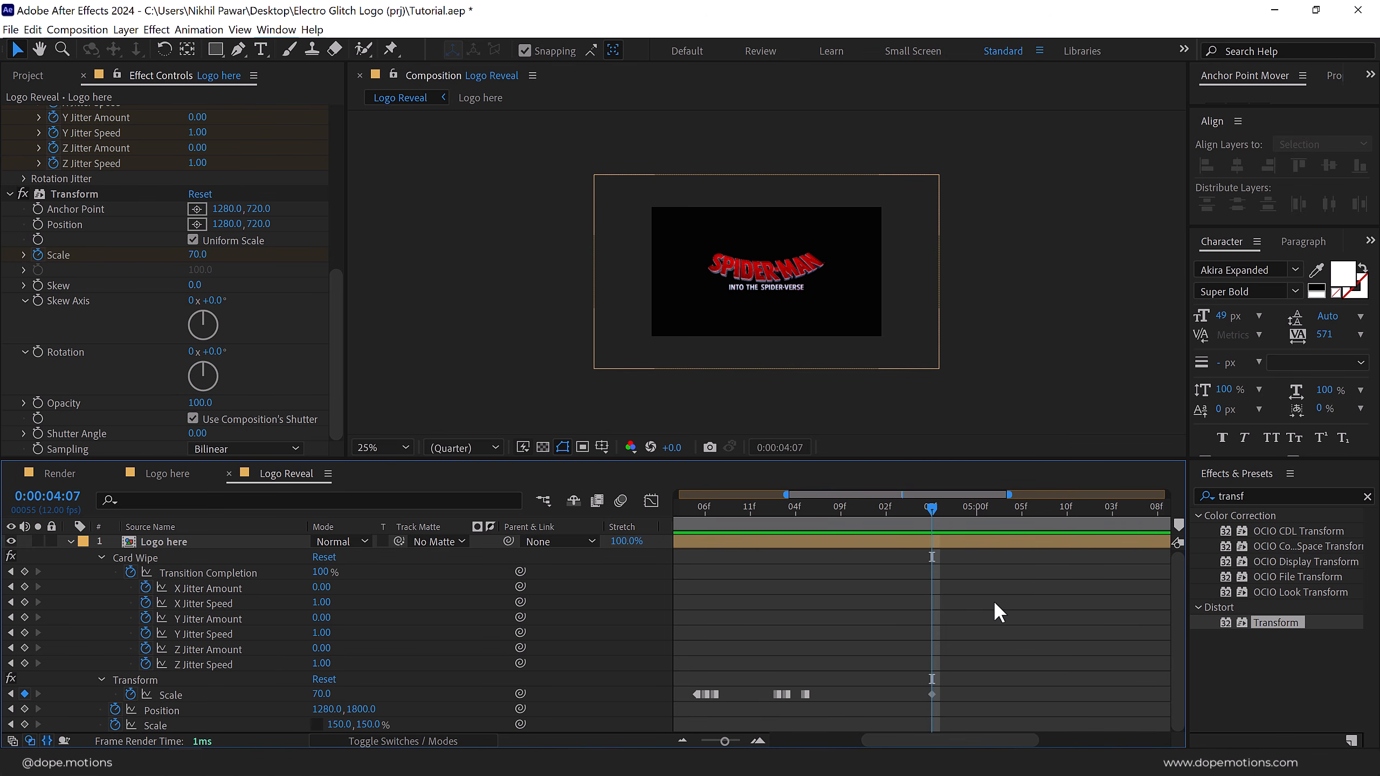
At 0:00:05:00, set the Transform effect's Scale to 130.
key("Page_Down")
key("Page_Down")
key("Page_Down")
key("Page_Down")
key("Page_Down")
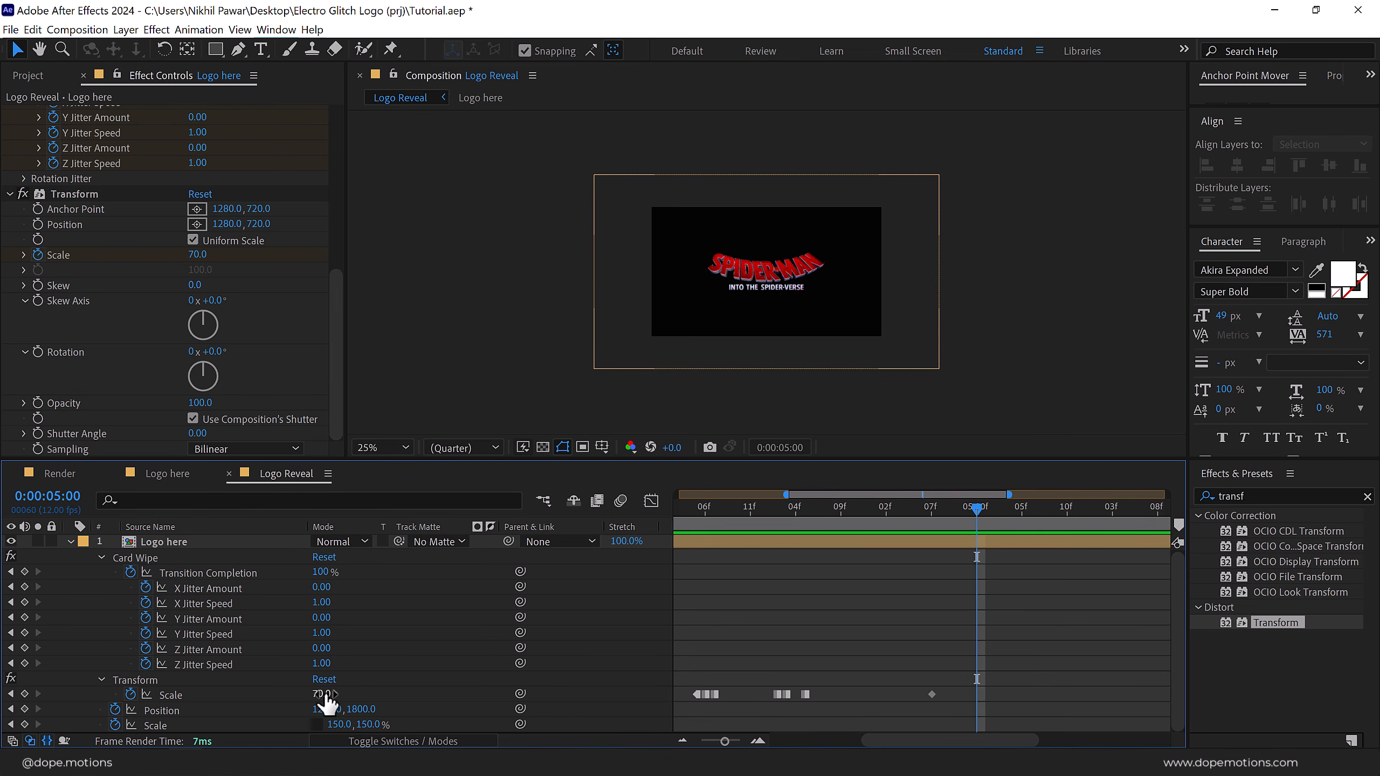
left_click(321, 695)
type("130")
key("Return")
Apply Easy Ease to the Transform effect's Scale keyframes at 0:00:04:07 and 0:00:05:00.
left_click_drag(1031, 671, 923, 710)
right_click(927, 695)
mouse_move(957, 686)
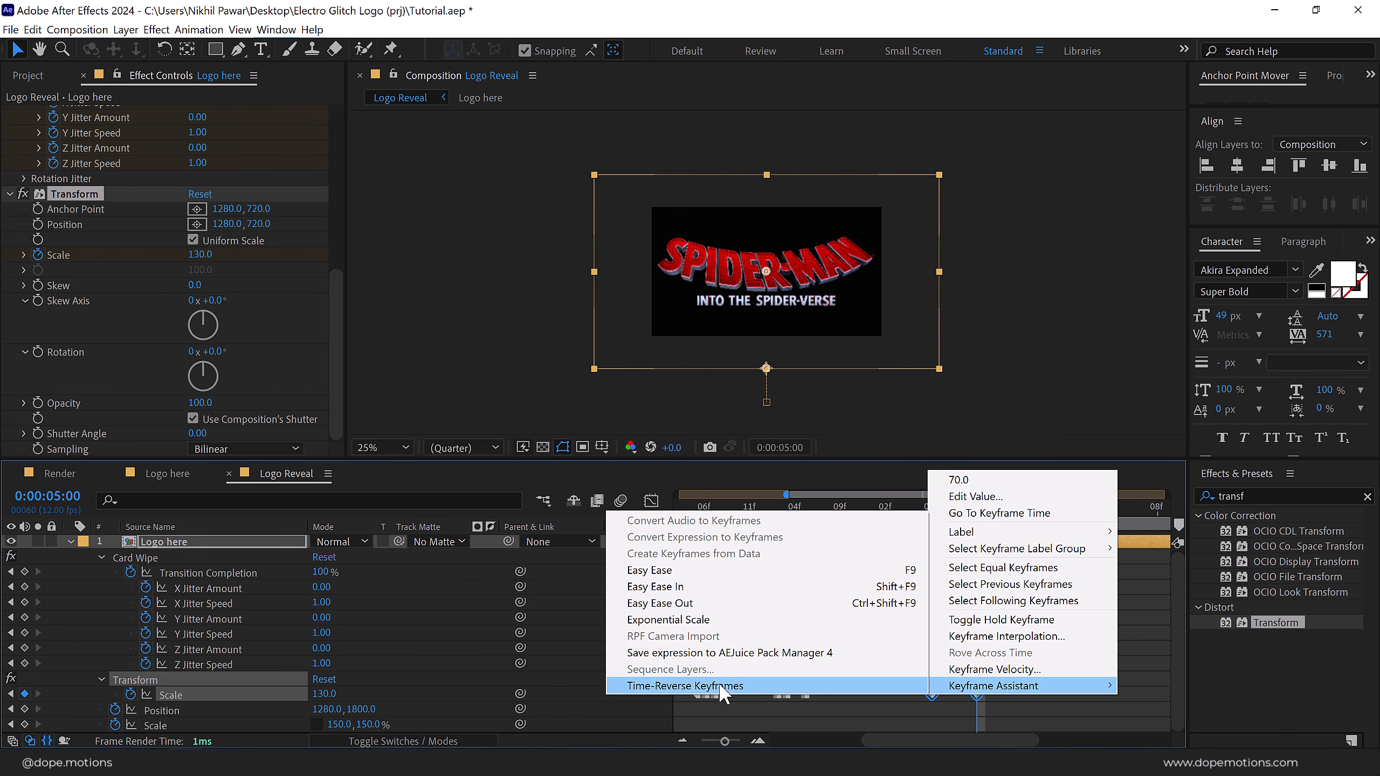
left_click(655, 570)
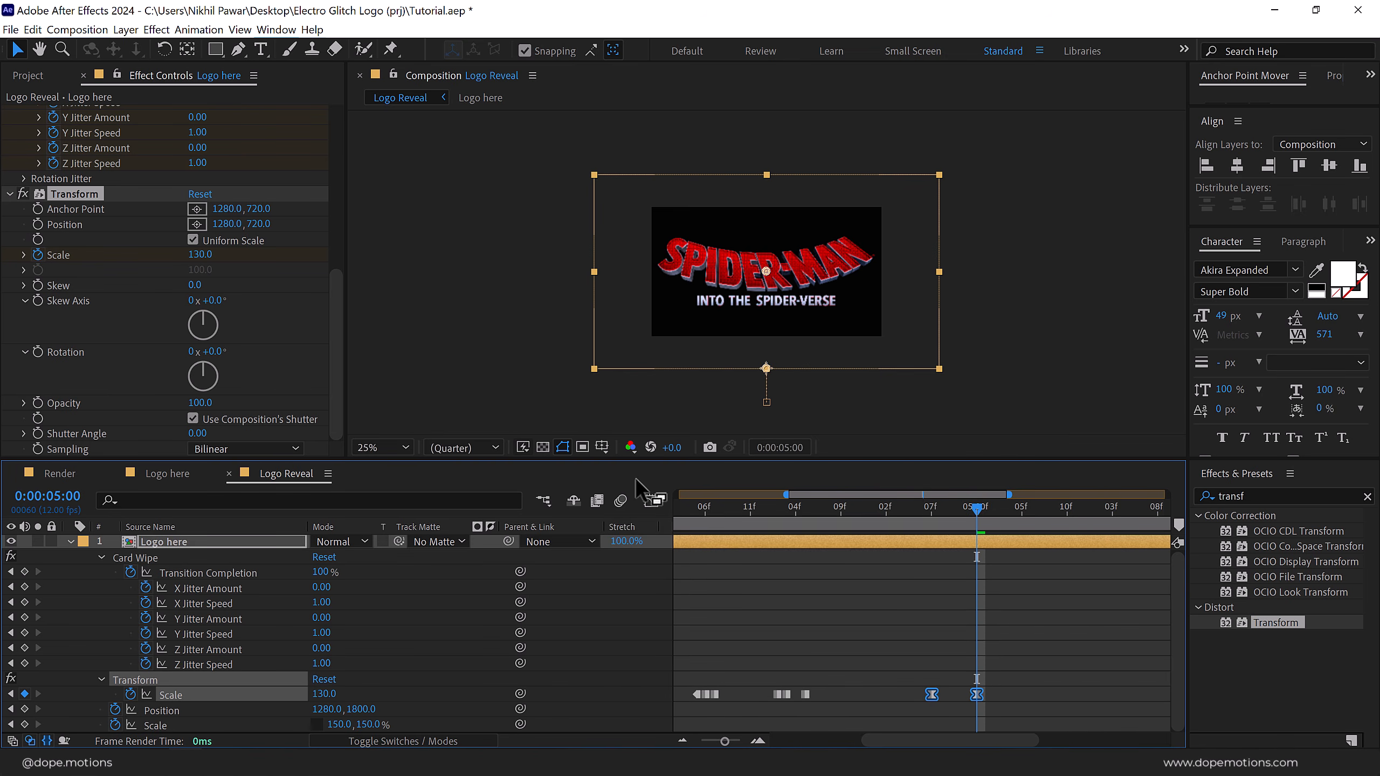
Reshape the Scale speed graph between the two eased keyframes so the speed peaks sharply just before 0:00:05:00.
left_click(653, 499)
right_click(858, 620)
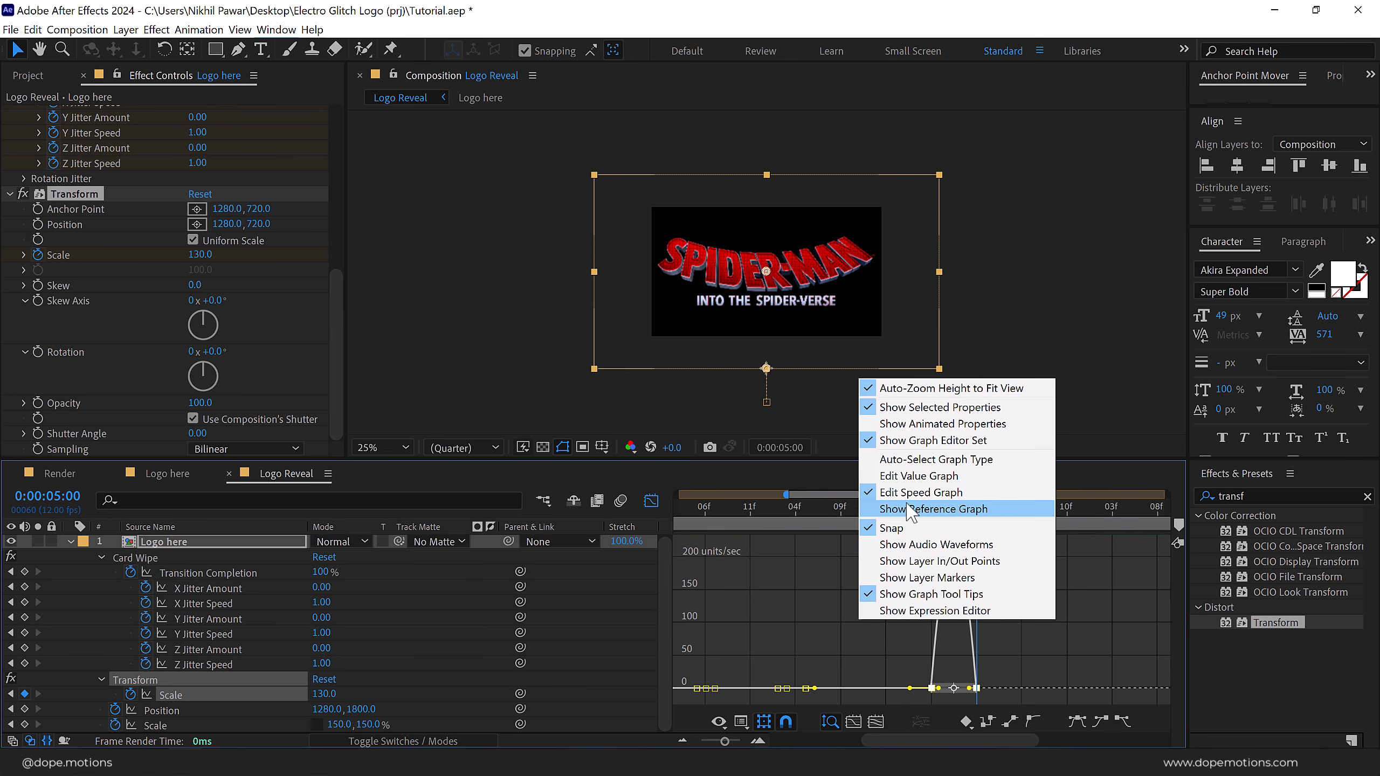
left_click(841, 649)
scroll(941, 673, "up", 1)
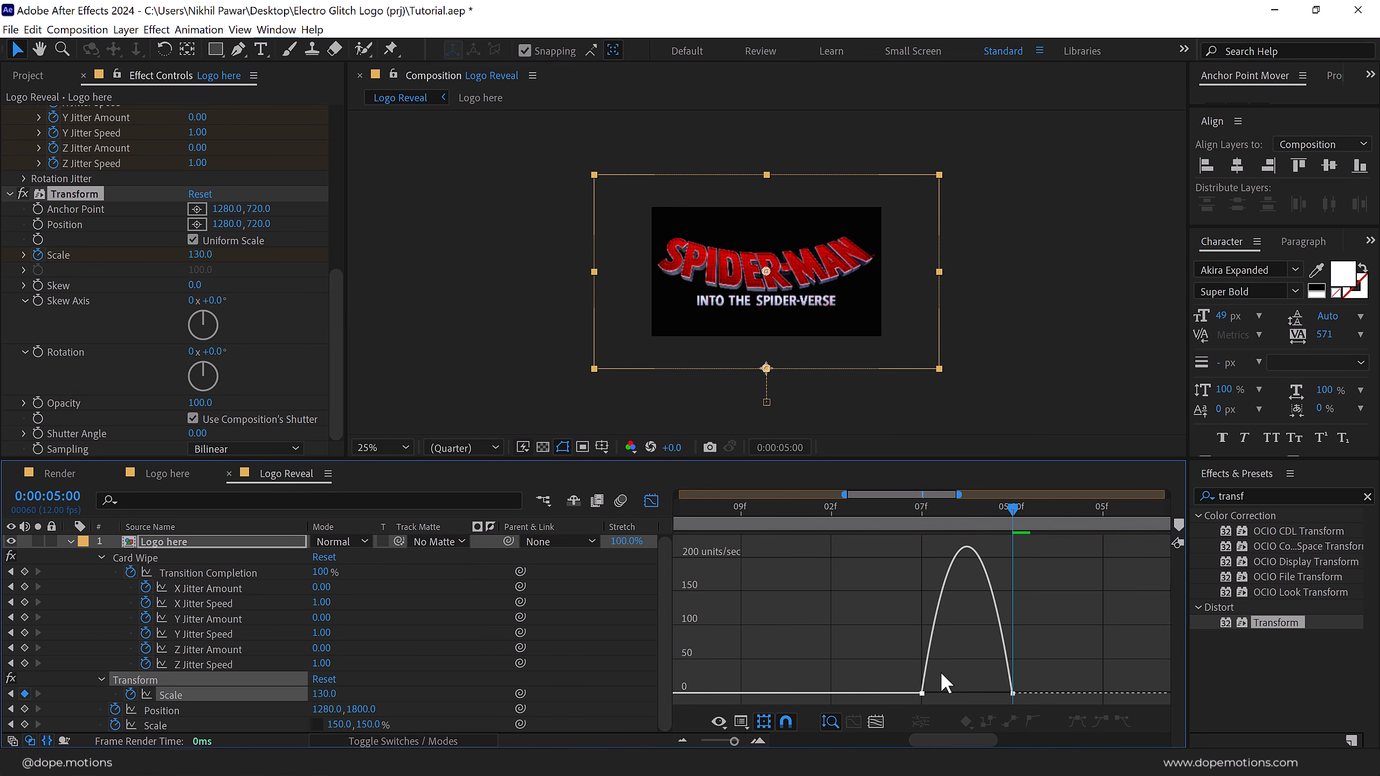
left_click_drag(959, 687, 1008, 693)
left_click(924, 507)
left_click_drag(925, 507, 934, 507)
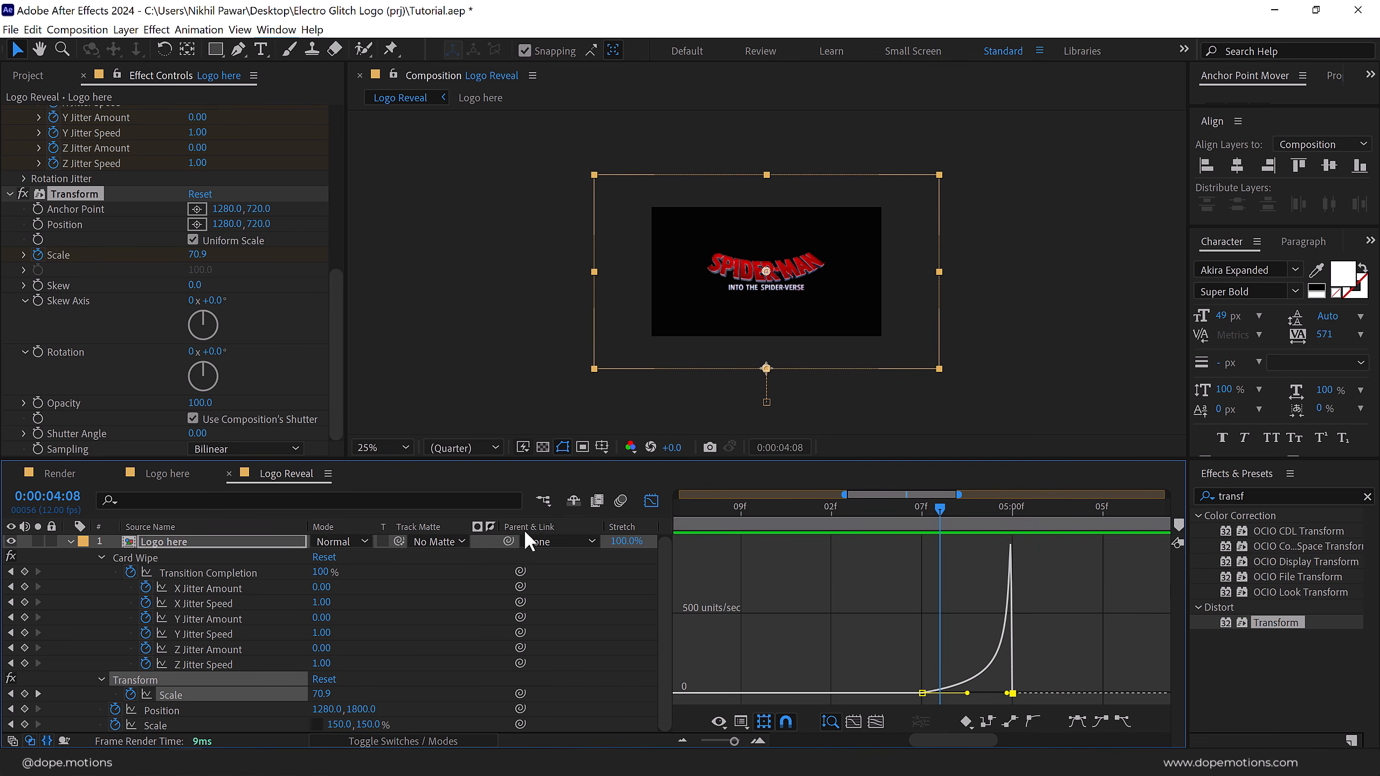
left_click(650, 501)
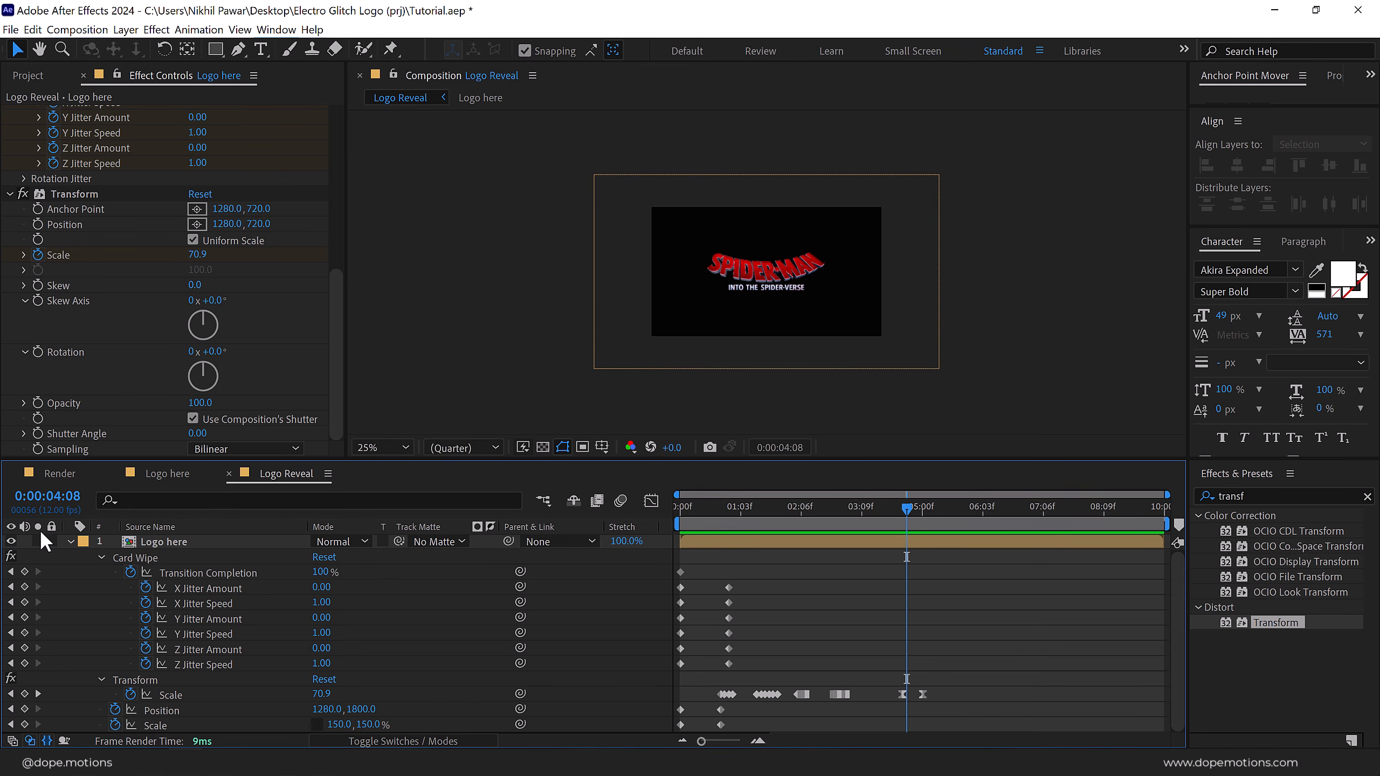
Collapse the Logo here layer's properties and create a new composition named Logo Map_01.
left_click(65, 541)
key("ctrl+0")
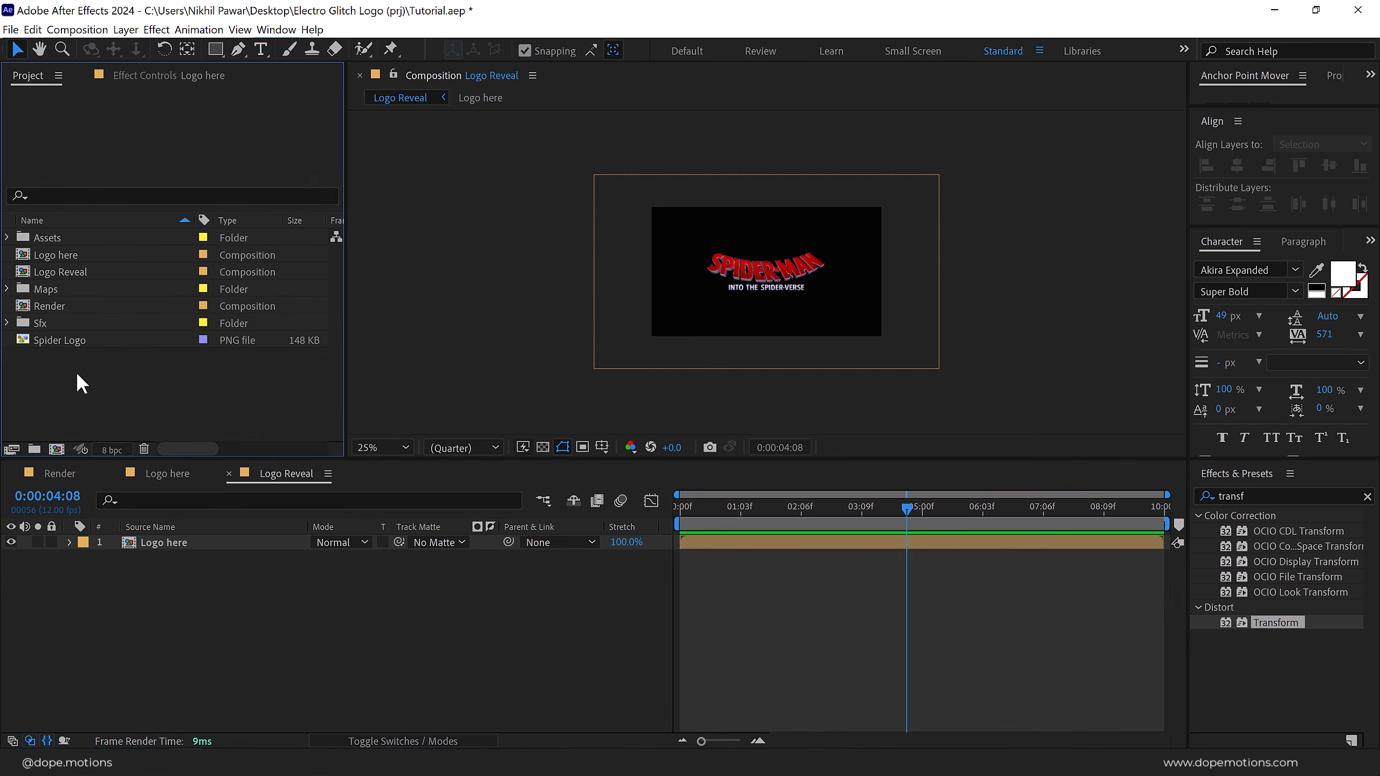
left_click(57, 449)
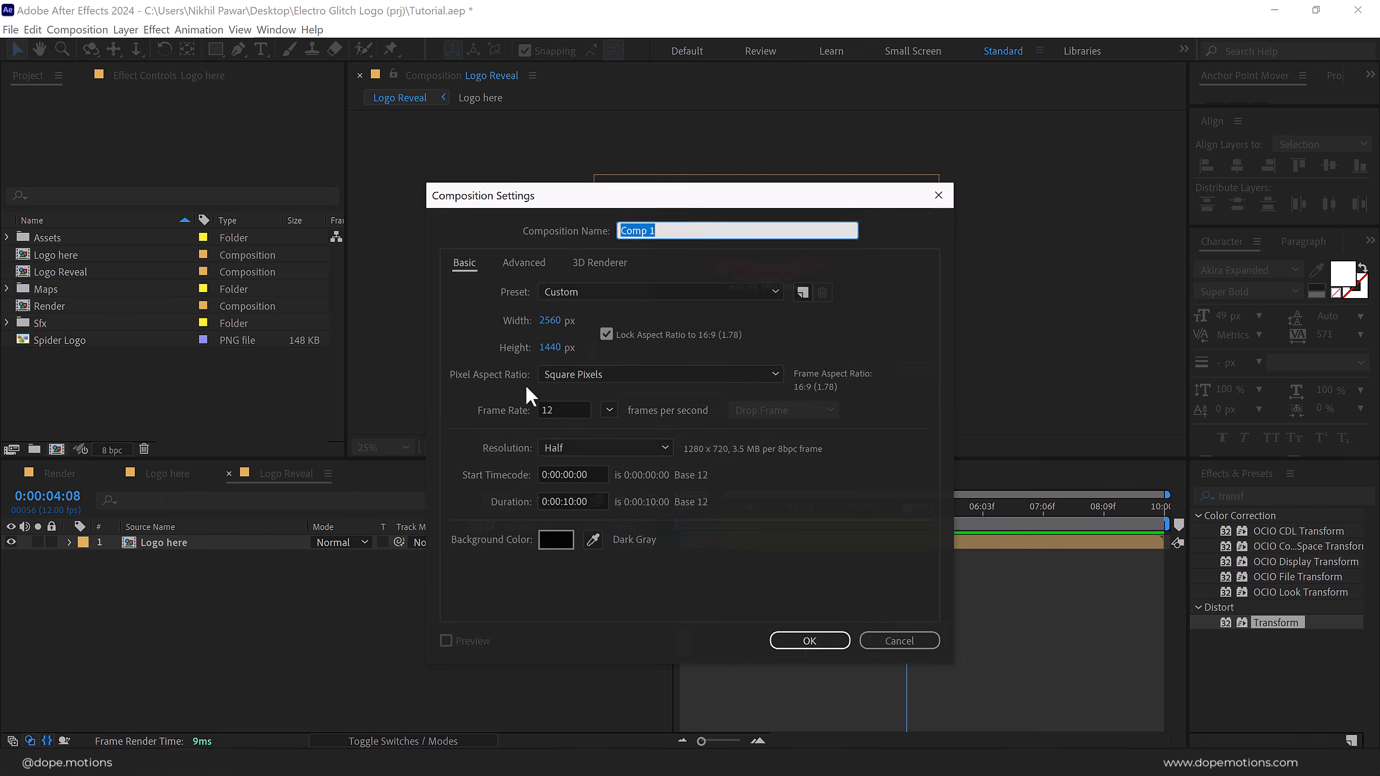
type("Logo")
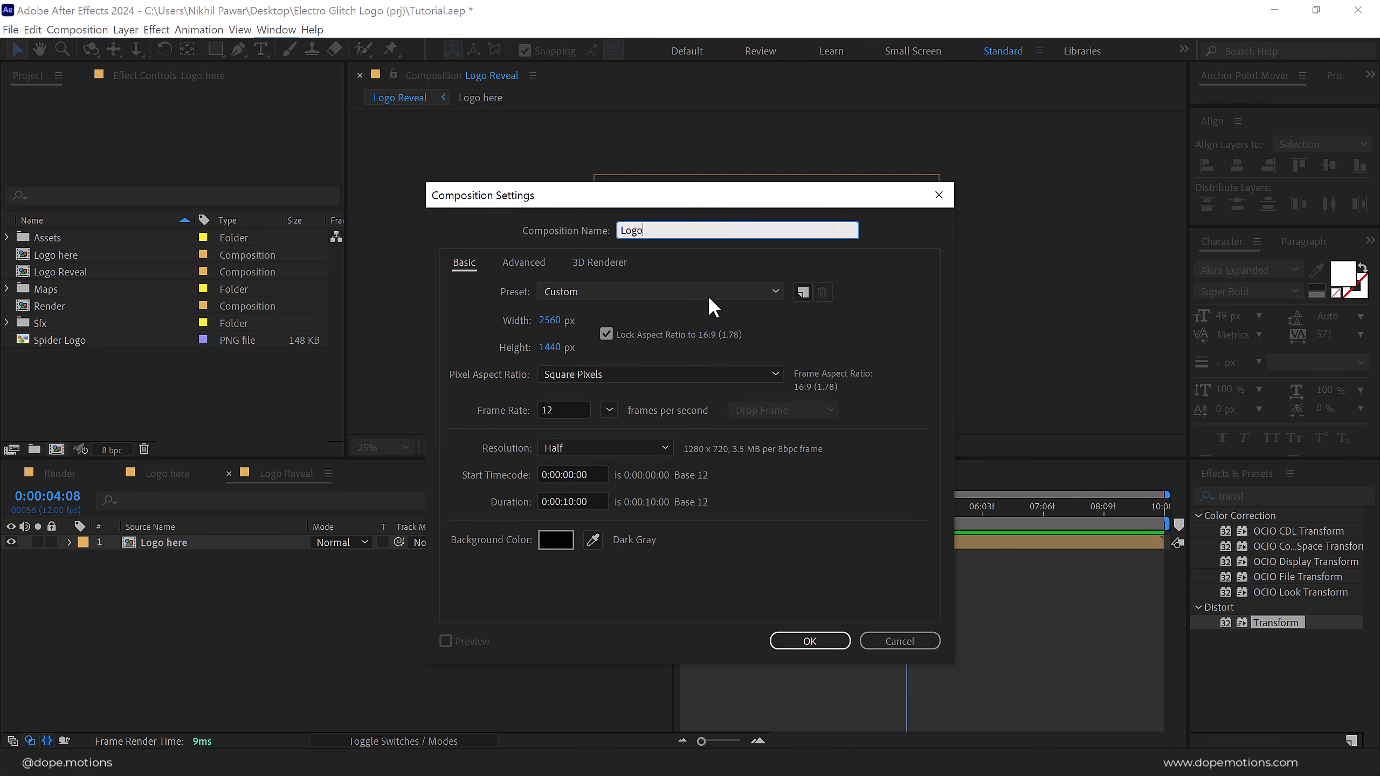
type(" Map_01")
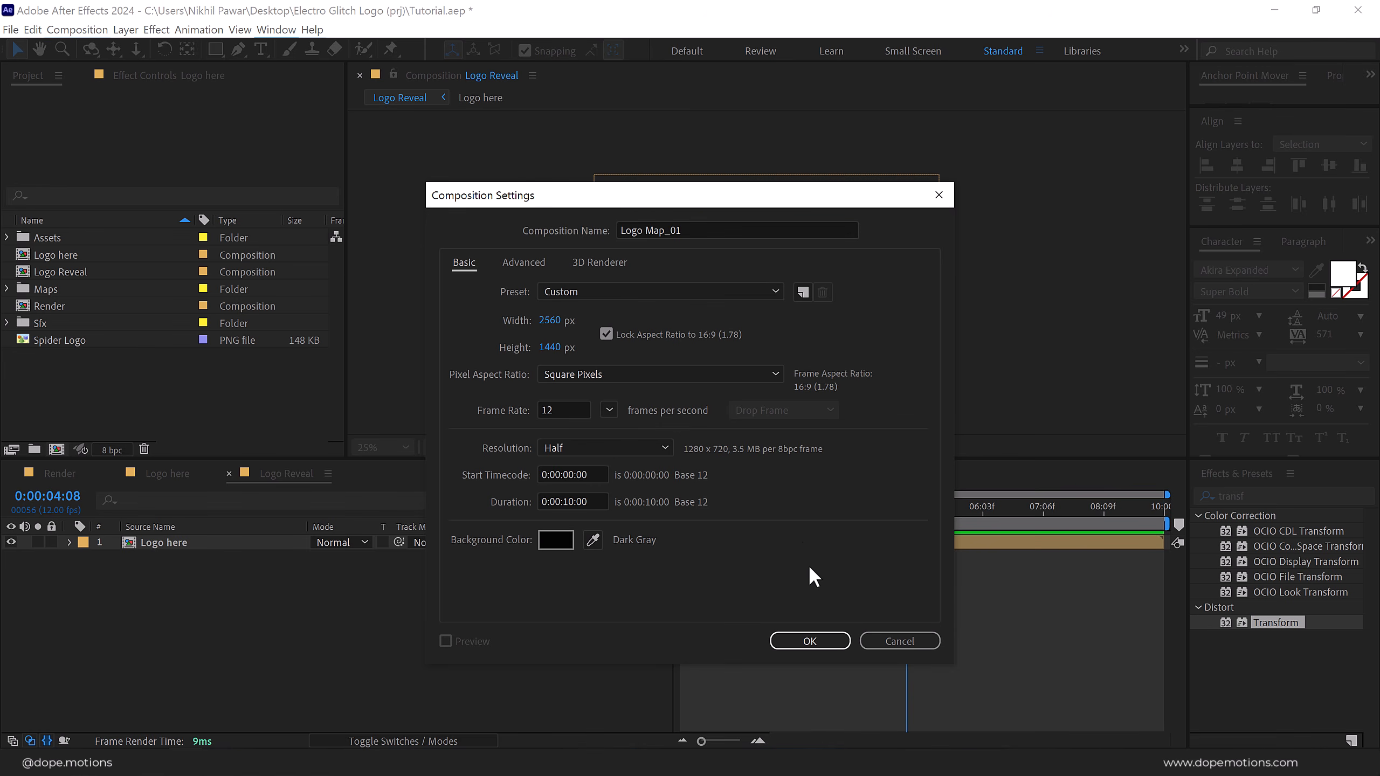
left_click(809, 641)
Add the Logo Reveal composition as a layer in Logo Map_01 and preview it at 0:00:00:09.
left_click_drag(326, 459, 327, 509)
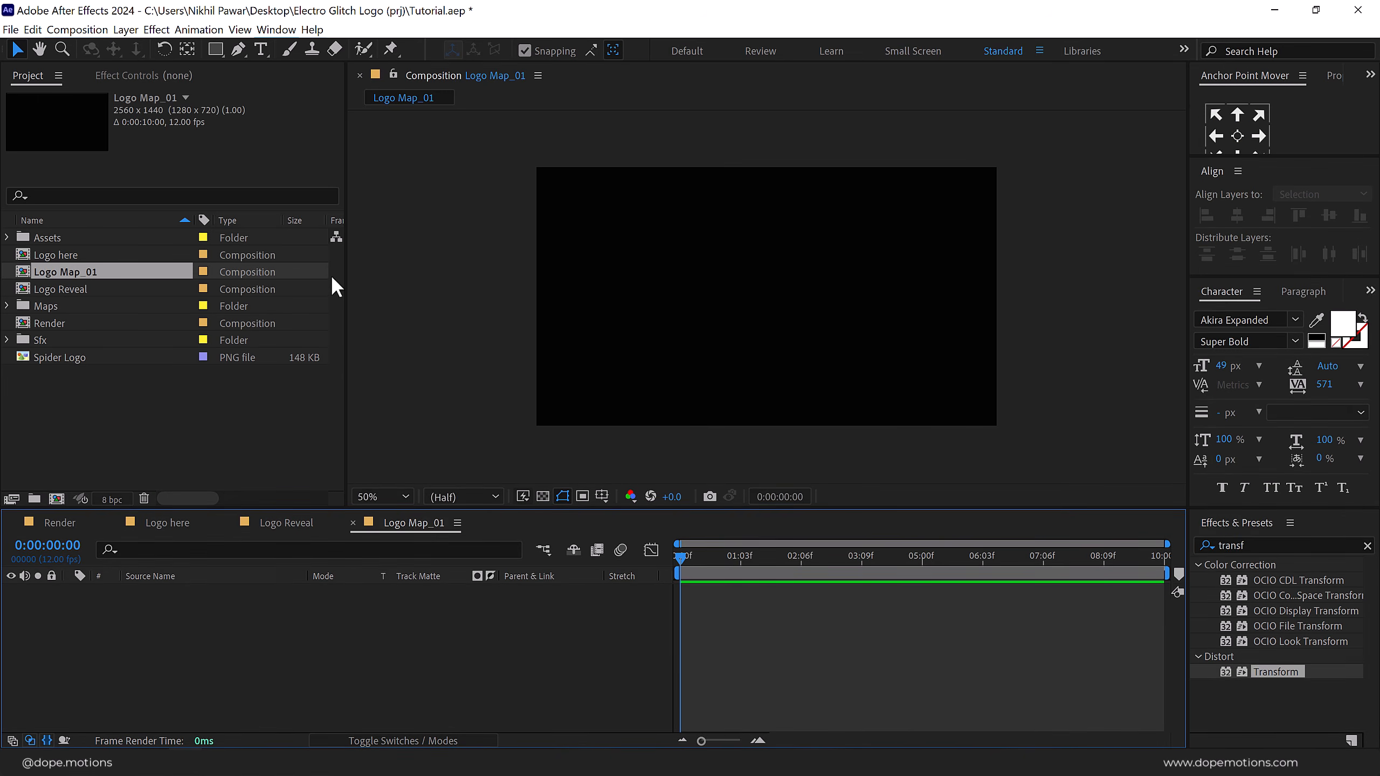
left_click_drag(64, 288, 217, 597)
left_click_drag(729, 560, 715, 587)
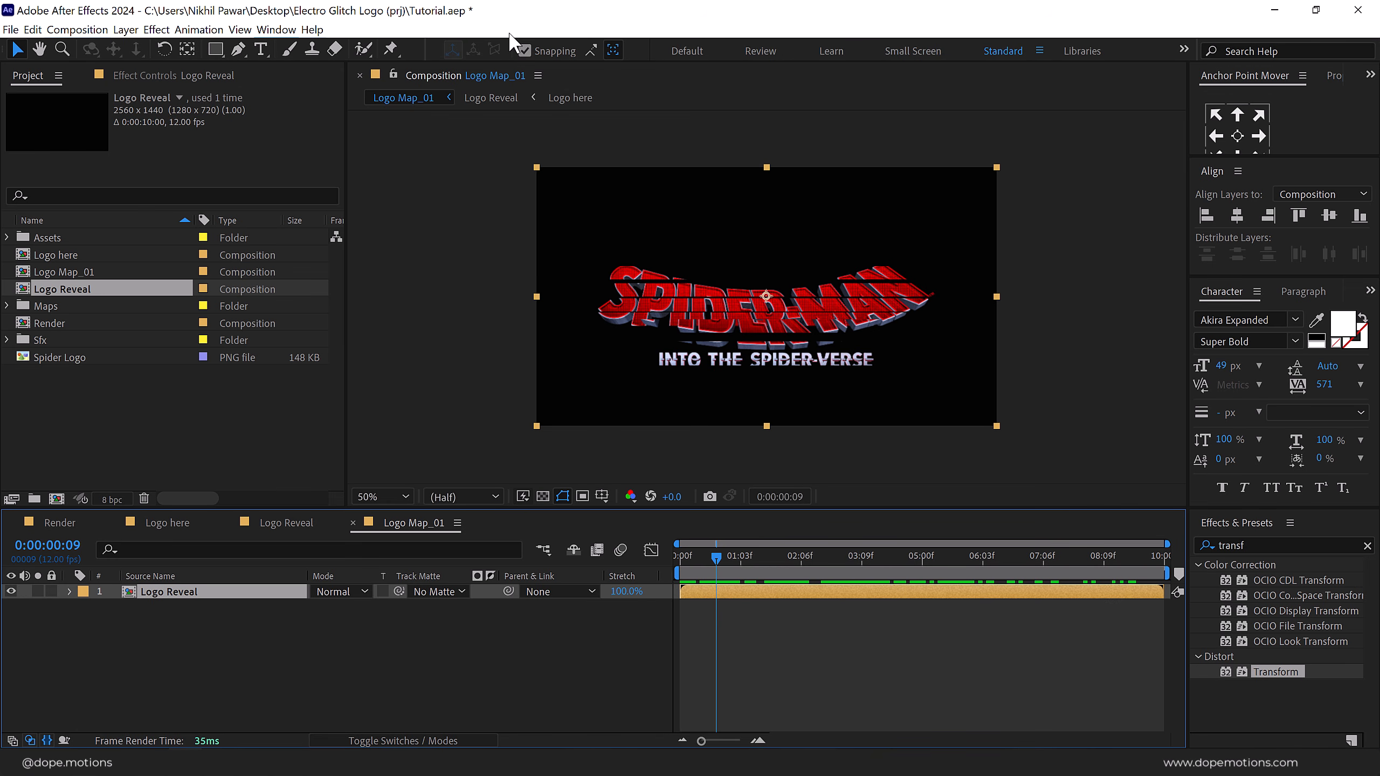
Add Map_01.mov from the Maps folder above the Logo Reveal layer.
left_click(114, 395)
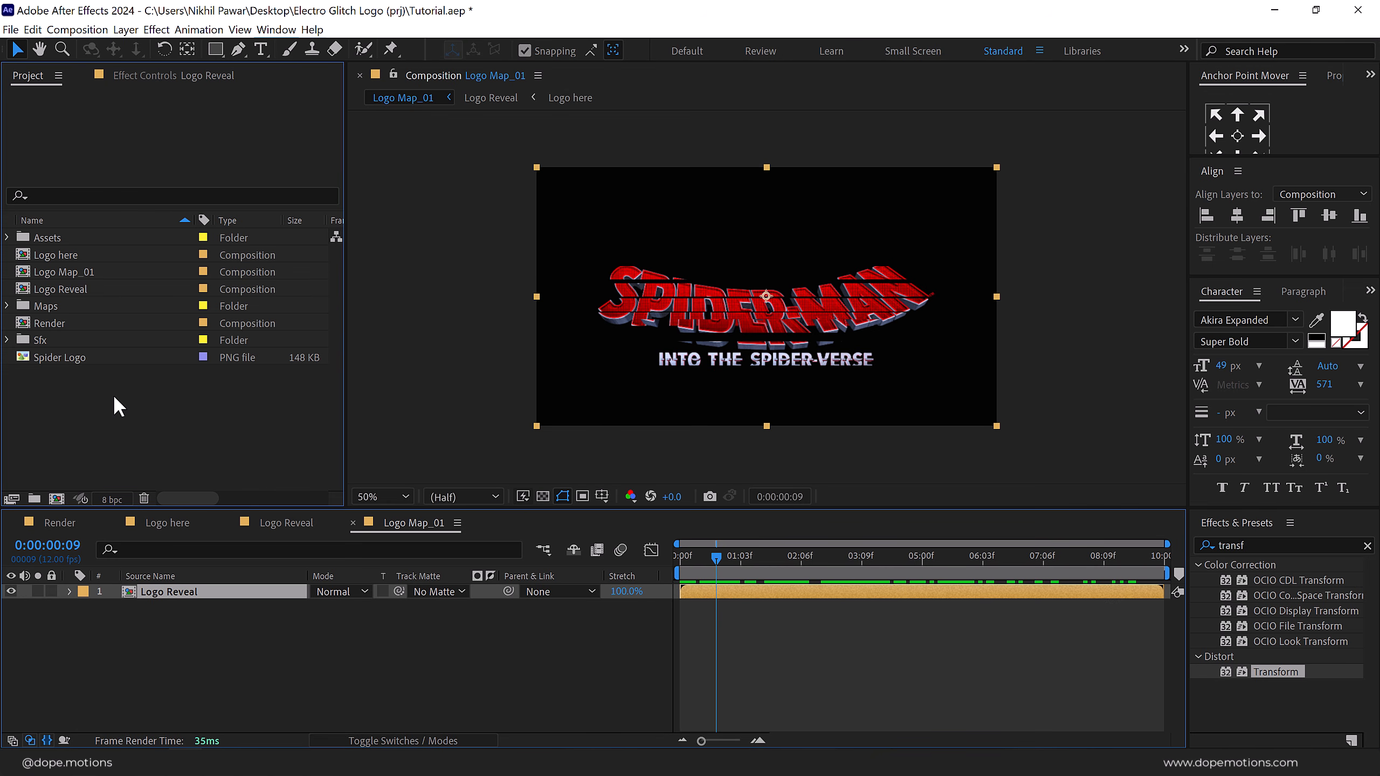
left_click(7, 306)
left_click_drag(91, 325, 174, 590)
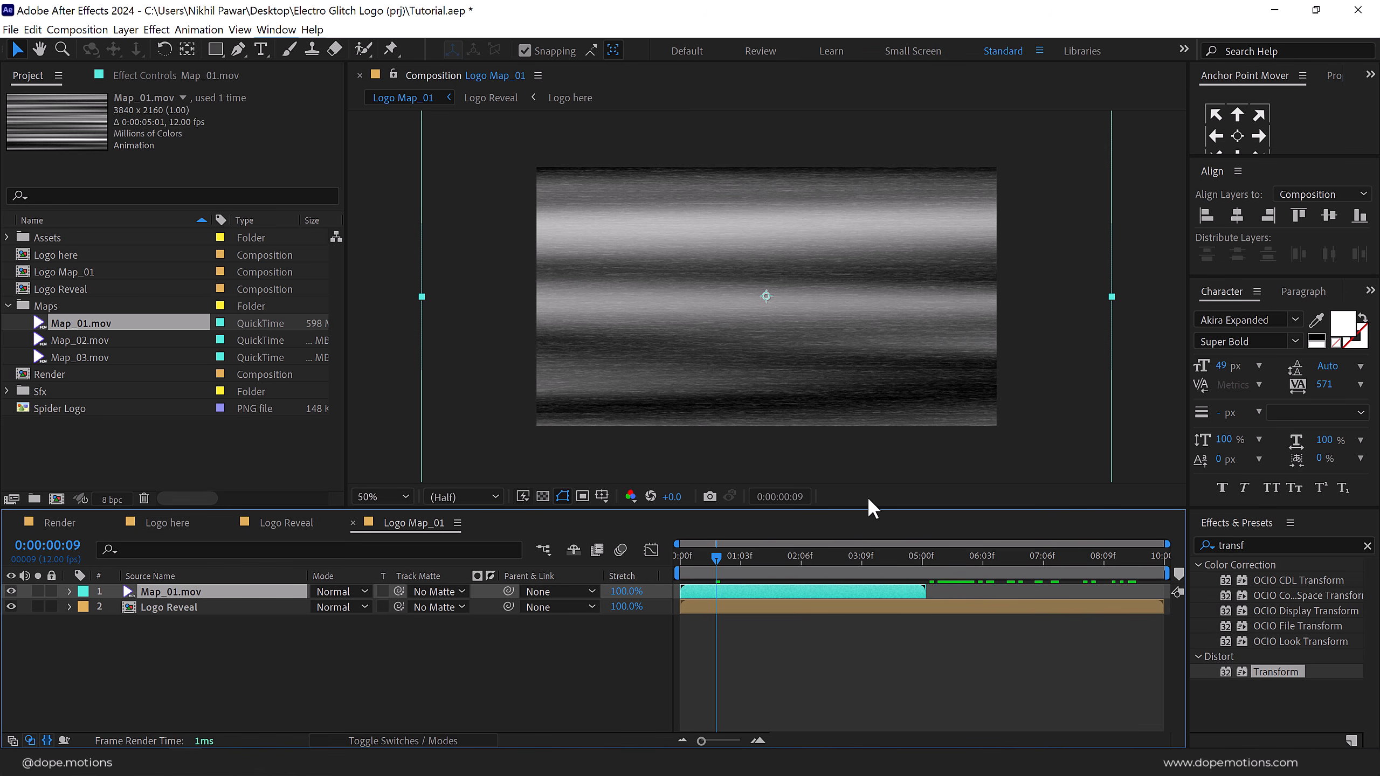
Scale the Map_01.mov layer to 68% and hide it.
key("s")
left_click(369, 607)
type("68")
key("Return")
left_click(234, 656)
left_click(11, 591)
Find the Displacement Map effect and apply it to the Logo Reveal layer.
left_click(183, 625)
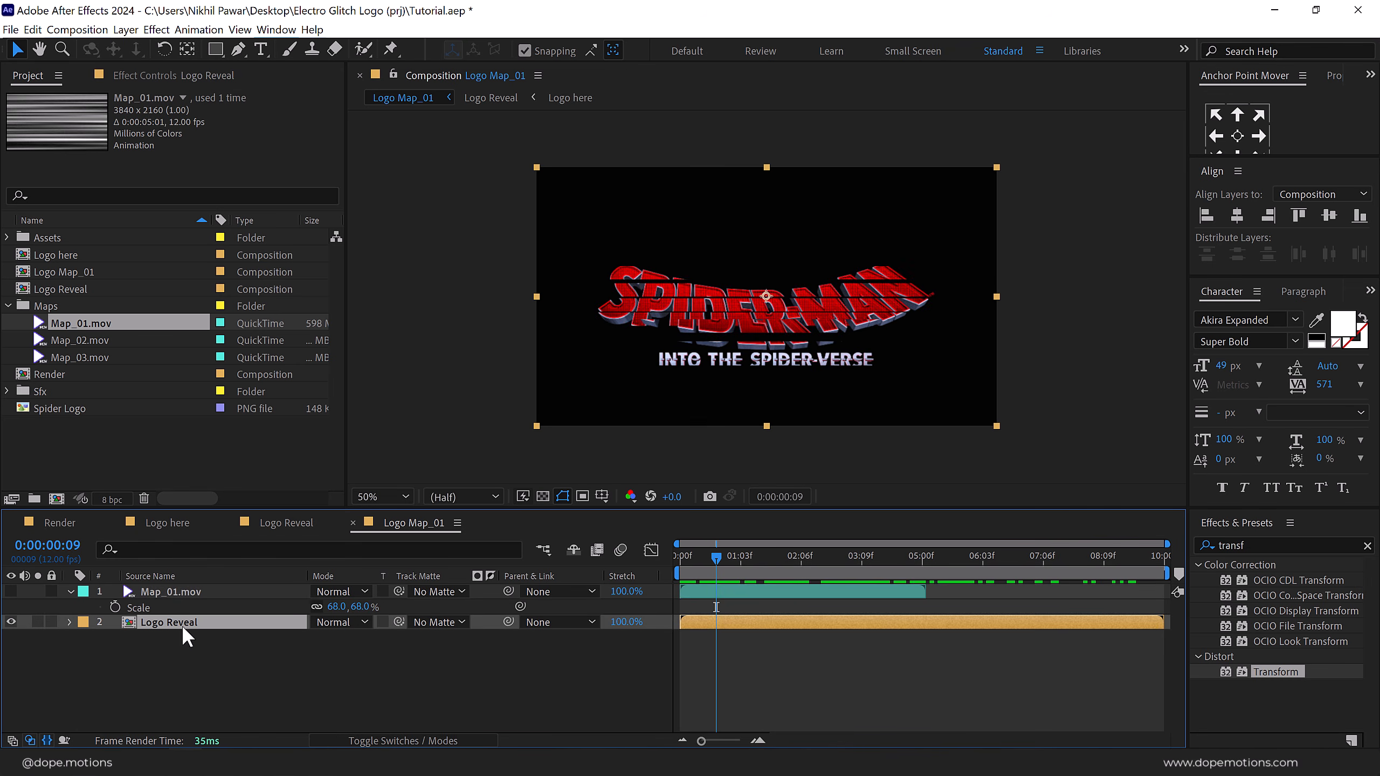
left_click_drag(1257, 545, 1164, 544)
type("displac")
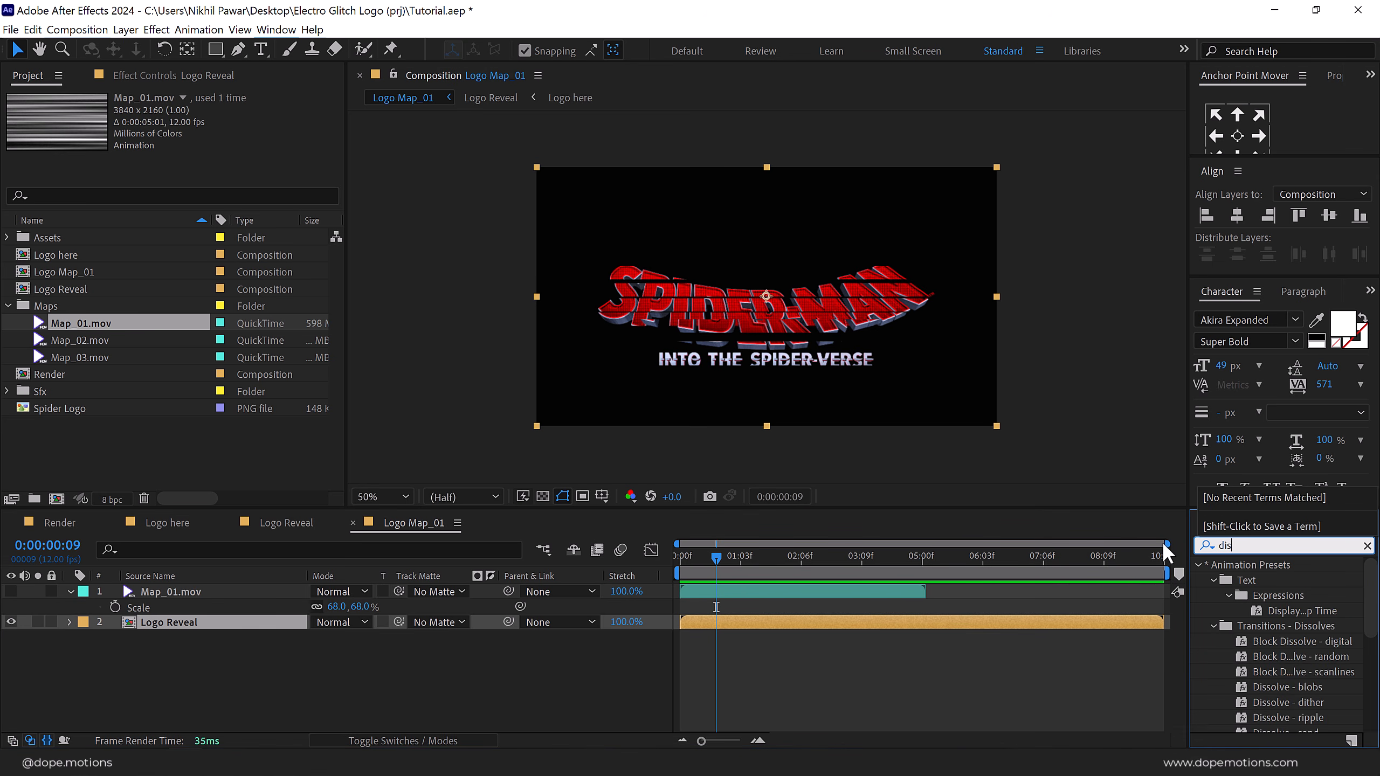
double_click(1278, 580)
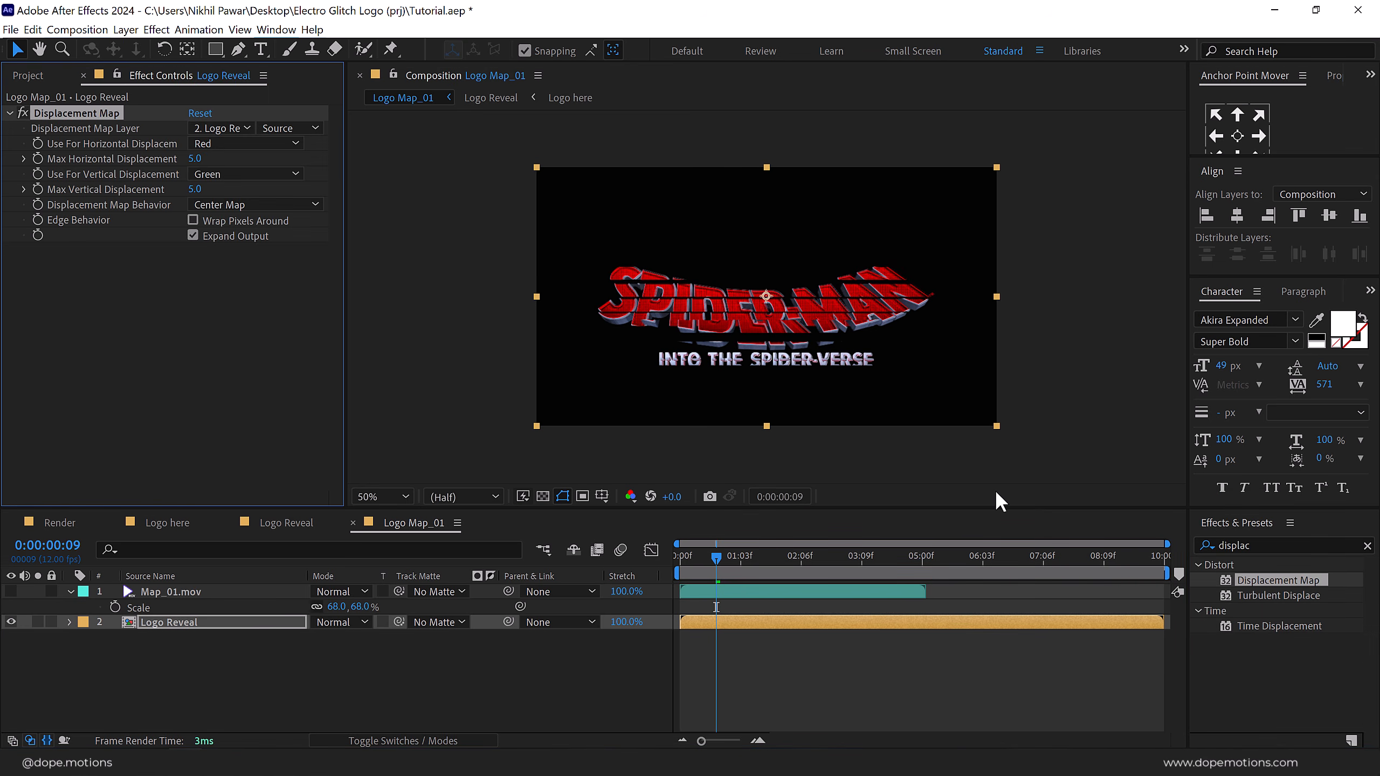
Go to 0:00:00:00 and set the Displacement Map Layer to Map_01.mov.
left_click_drag(704, 556, 590, 571)
scroll(737, 675, "up", 1)
left_click_drag(845, 736, 736, 738)
scroll(742, 648, "up", 1)
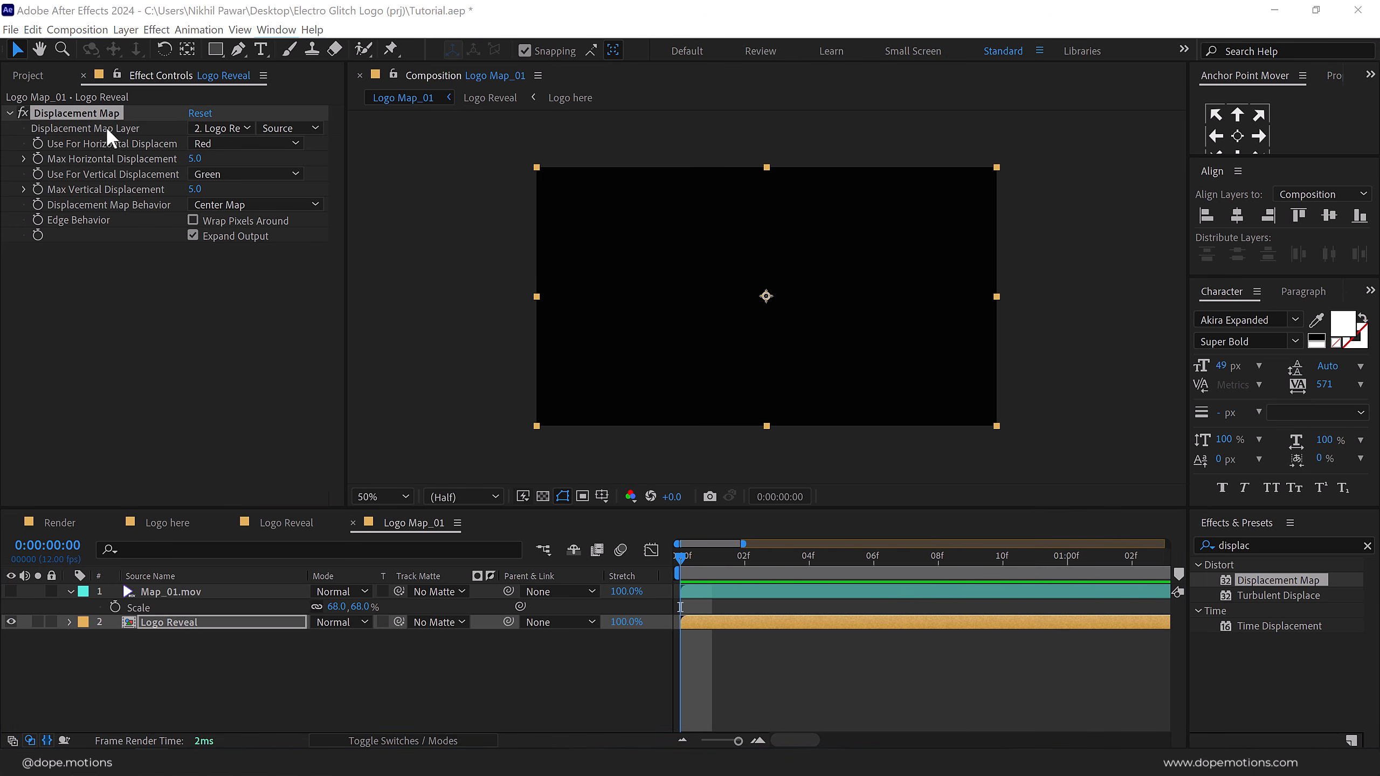
left_click(223, 129)
left_click(262, 166)
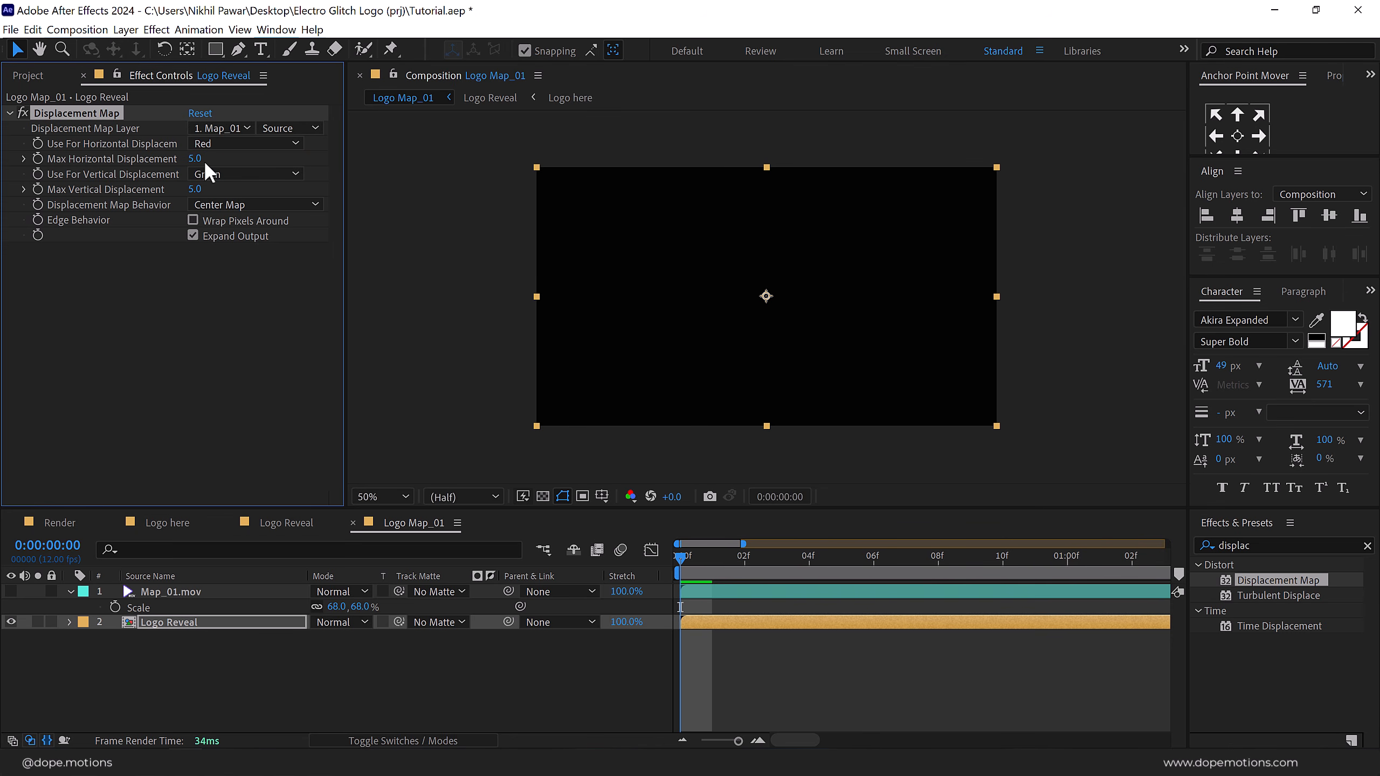
Set the Displacement Map effect's Max Horizontal Displacement to 580 and Max Vertical Displacement to 700.
left_click(196, 159)
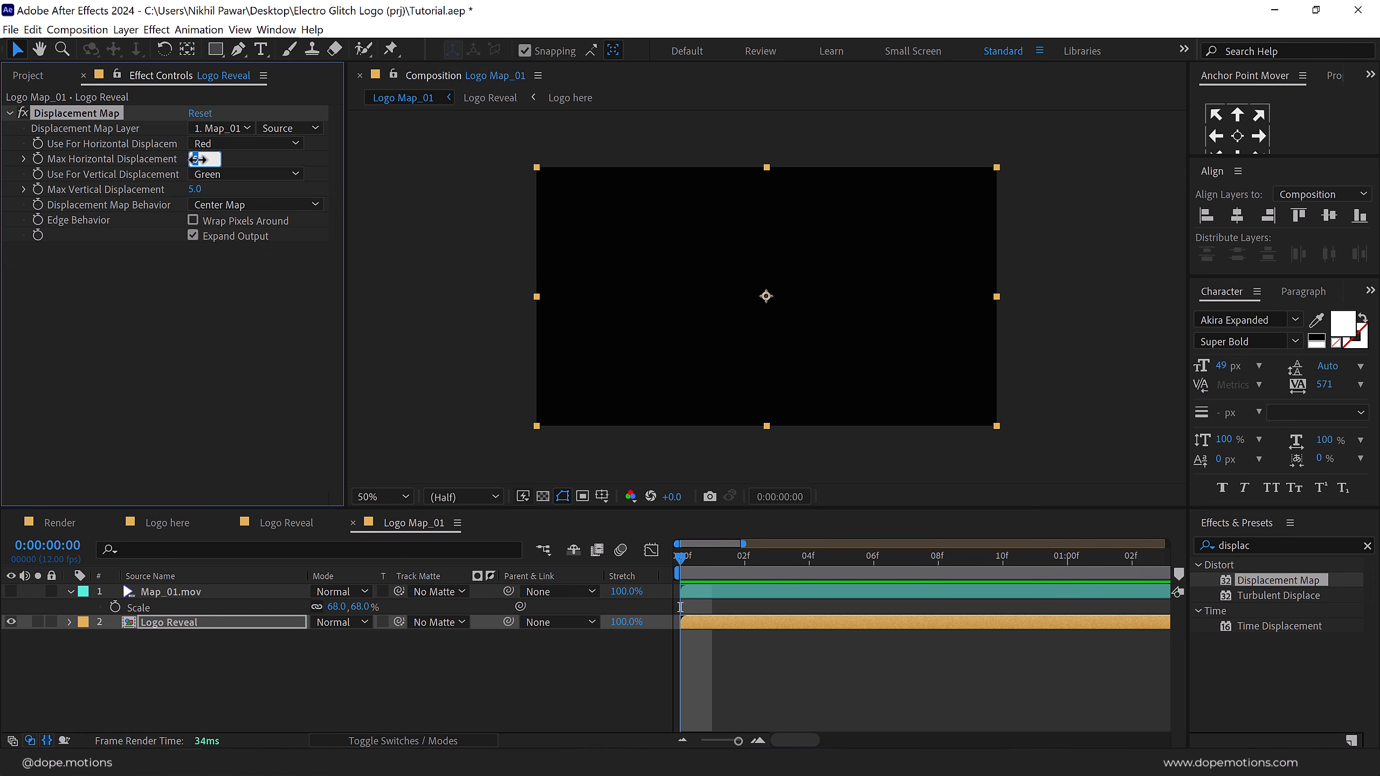
key("Return")
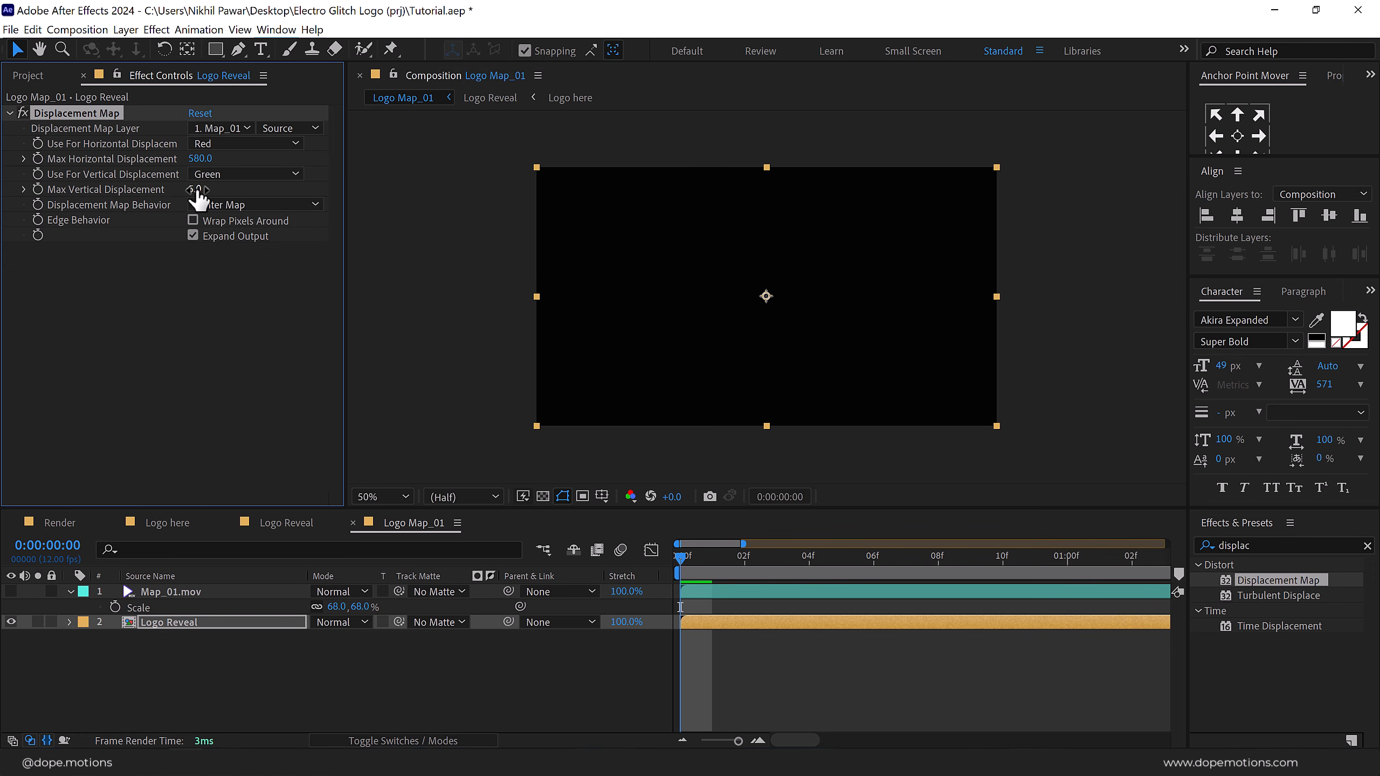
left_click(194, 190)
key("Return")
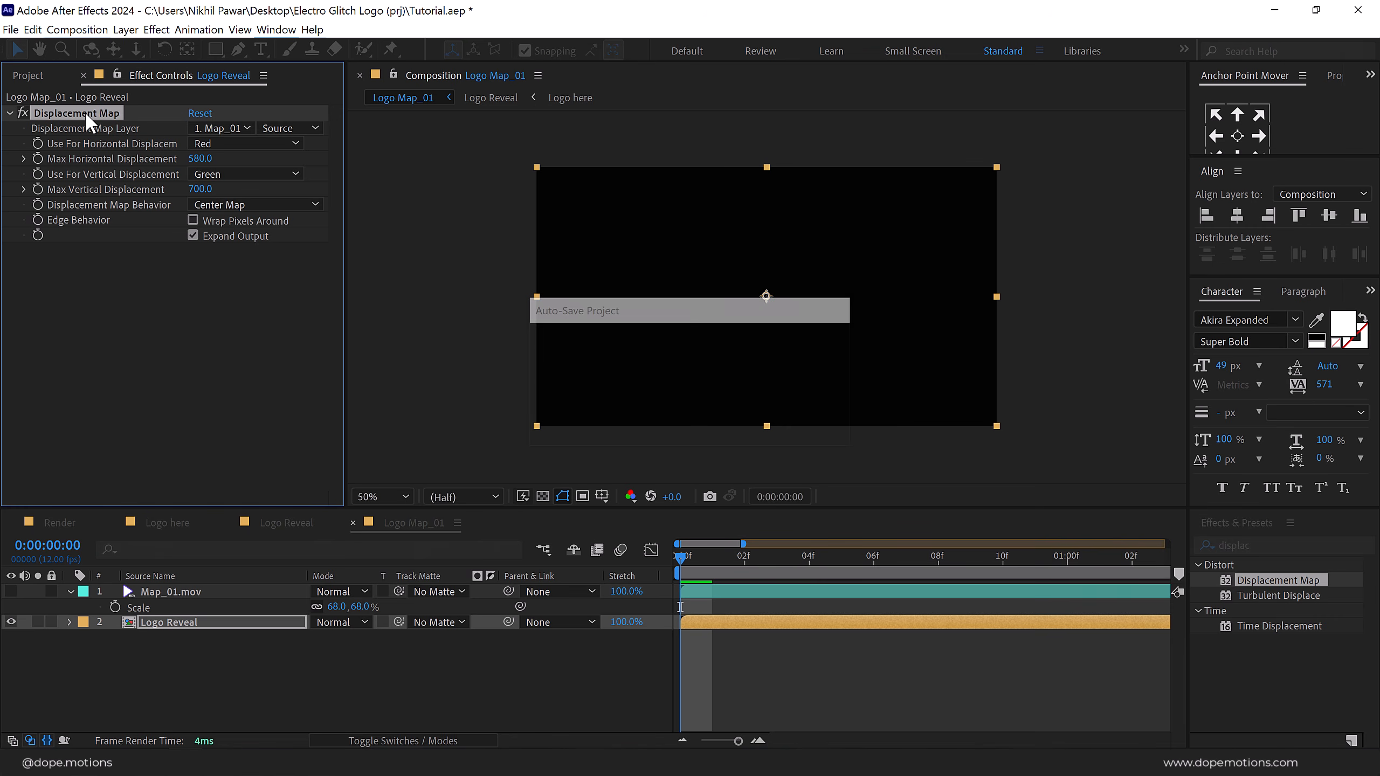
Duplicate the Displacement Map effect and set the copy's Max Horizontal Displacement to 230 and Max Vertical Displacement to -800.
key("ctrl+d")
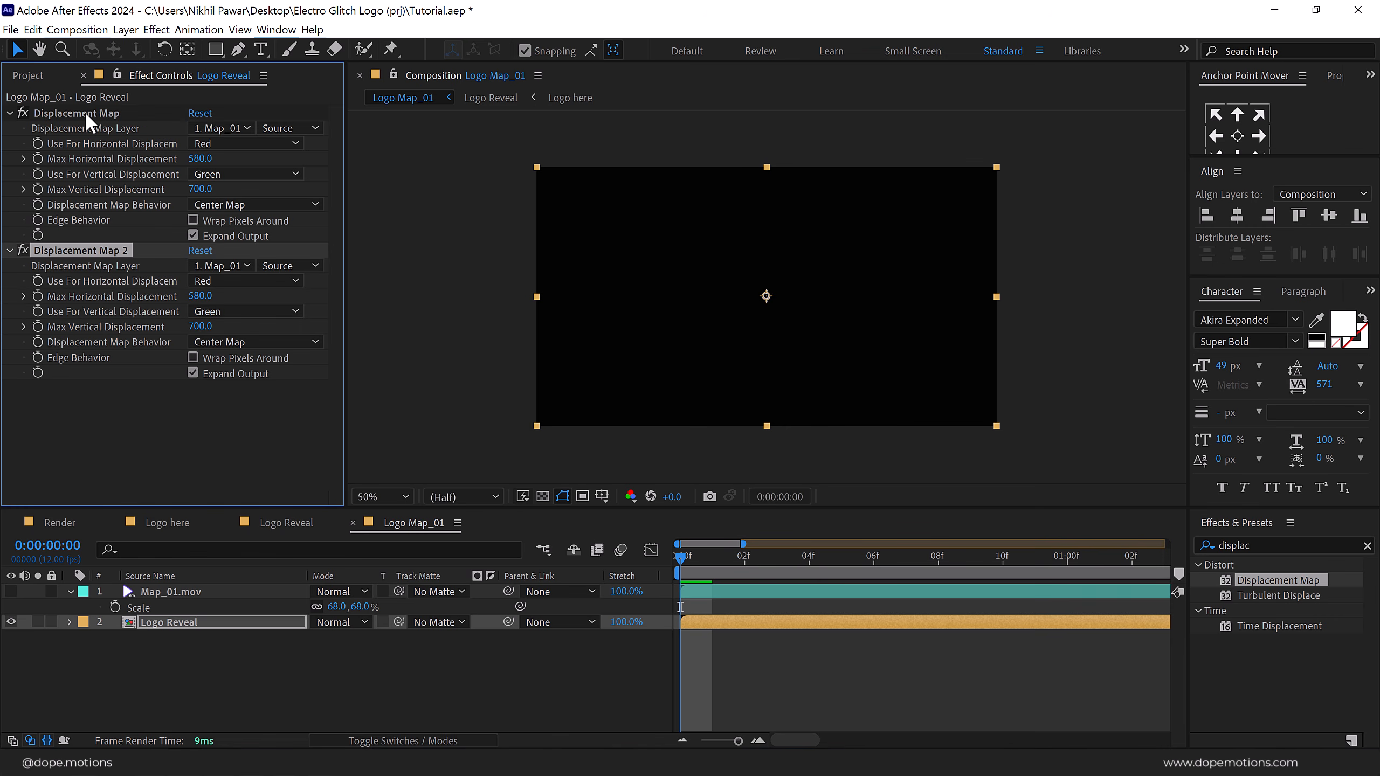
left_click(197, 297)
key("Return")
left_click(200, 327)
type("-800")
key("Return")
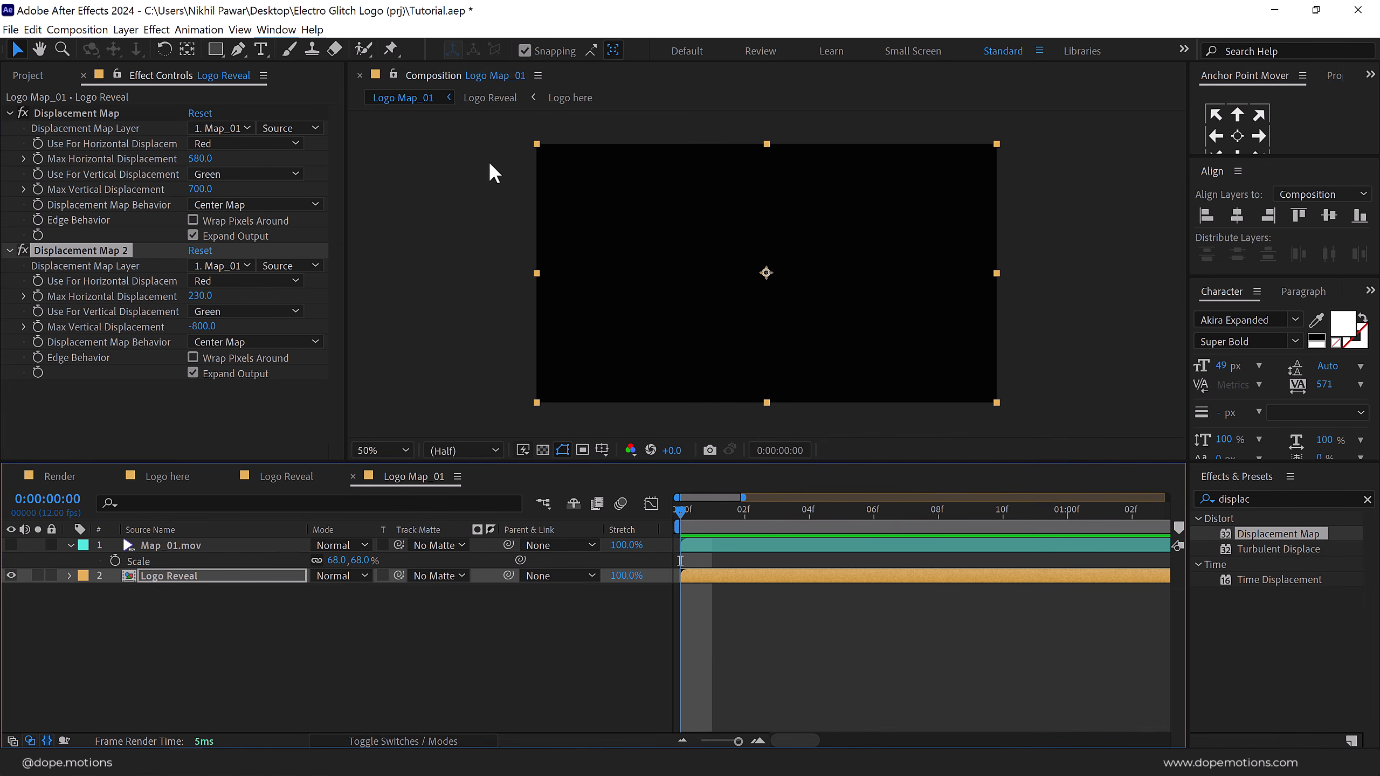
Keyframe Max Vertical Displacement on both displacement effects at 0:00:00:00 and reveal the keyframed properties of the Logo Reveal layer.
left_click(38, 189)
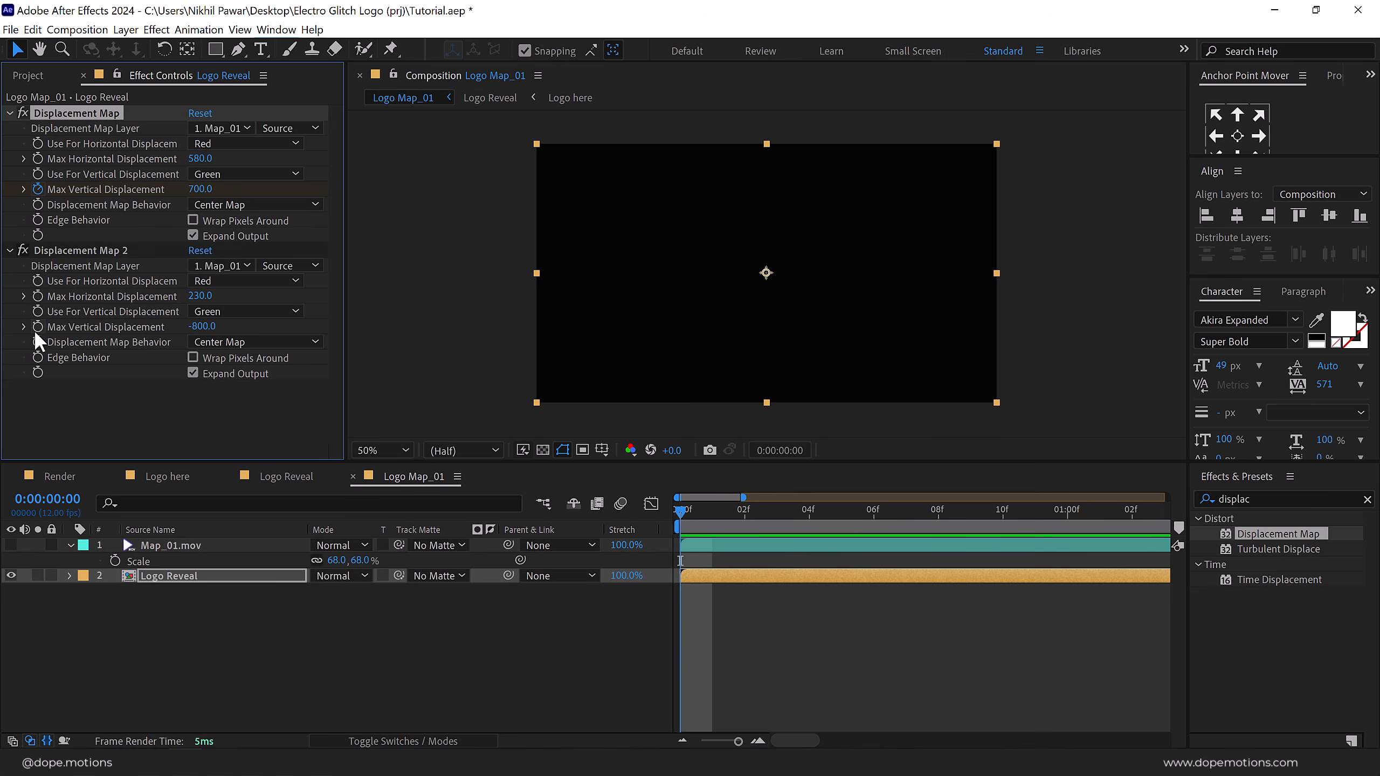
left_click(38, 326)
key("u")
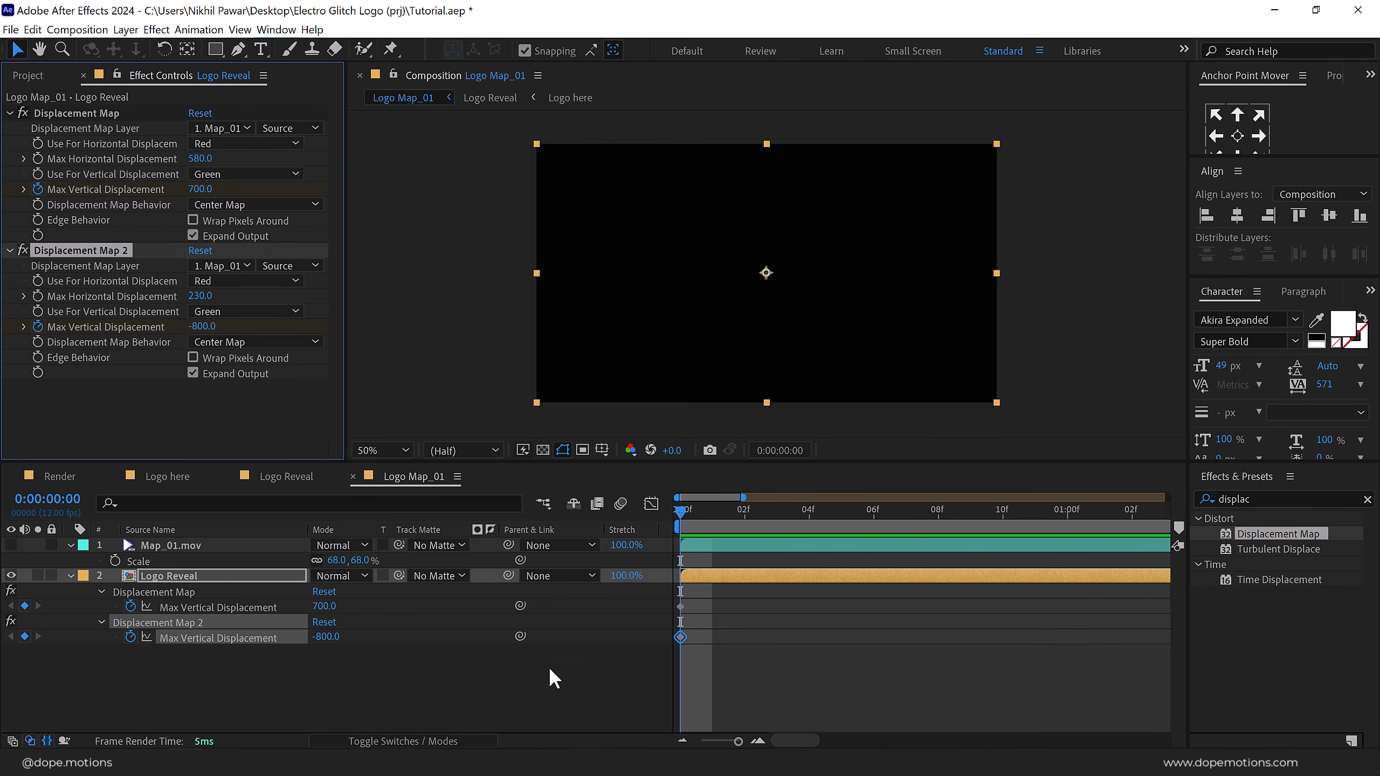
left_click(608, 712)
At 0:00:00:01, set Max Vertical Displacement to 200 on Displacement Map and 900 on Displacement Map 2.
key("Page_Down")
left_click(324, 637)
type("900")
key("Return")
left_click(325, 606)
type("200")
key("Return")
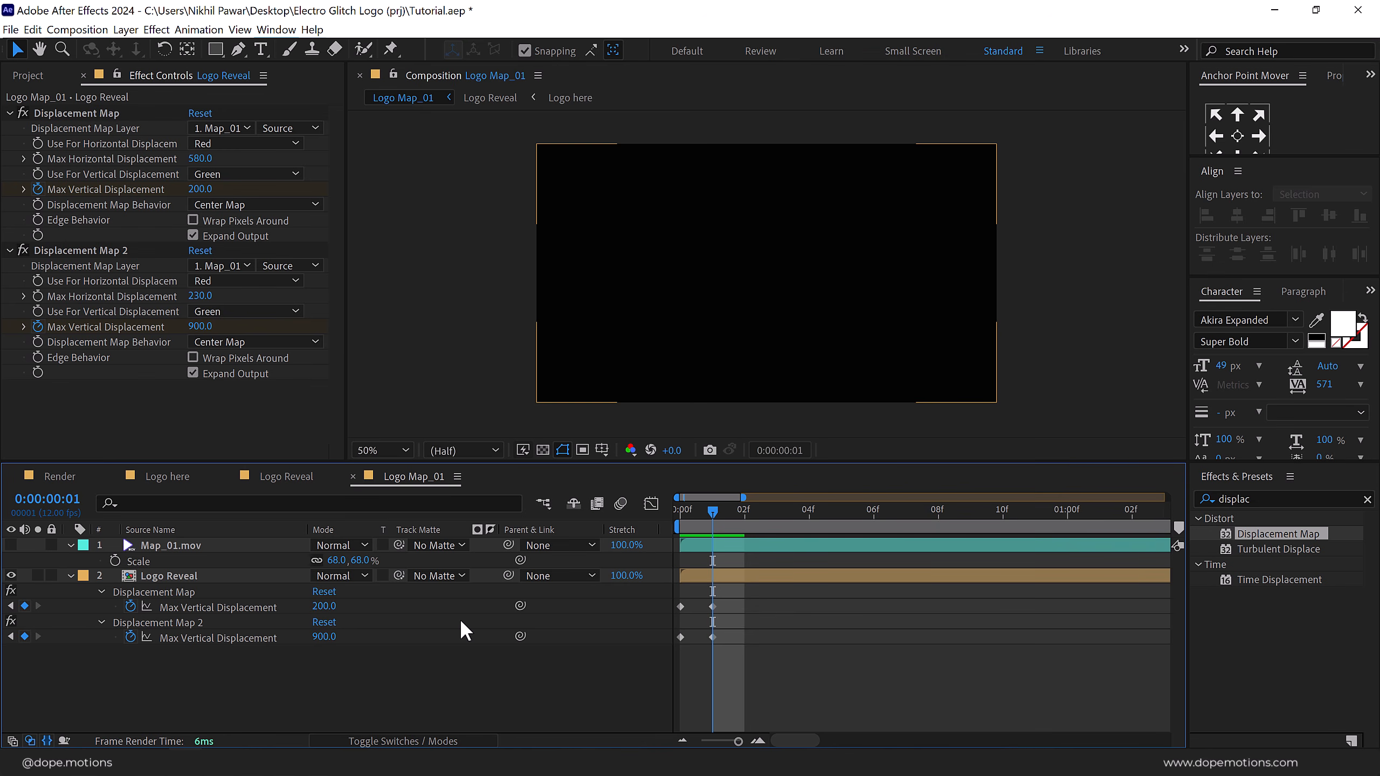
At 0:00:00:02, set Max Vertical Displacement to 600 on Displacement Map and -600 on Displacement Map 2.
key("Page_Down")
left_click(325, 606)
type("600")
key("Return")
left_click(324, 637)
type("-600")
key("Return")
left_click(444, 664)
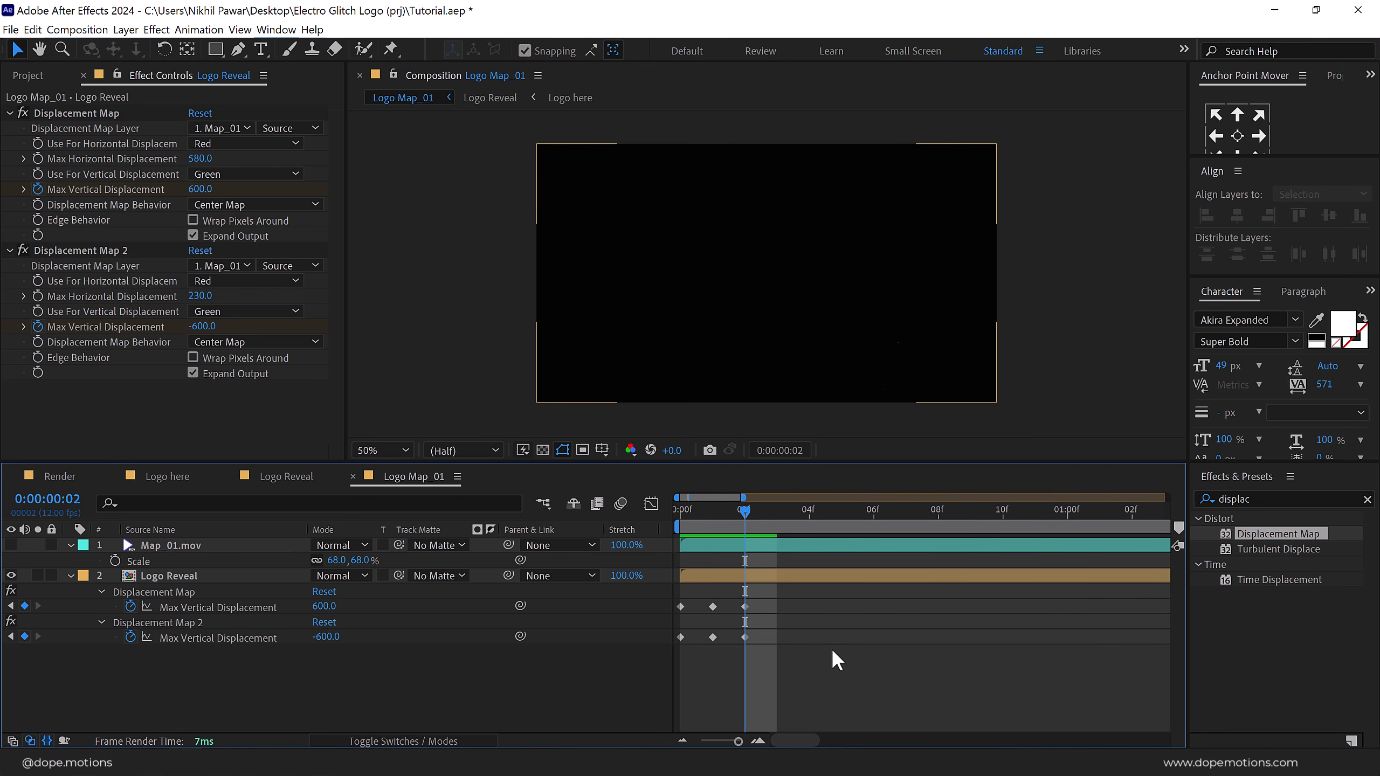
Keyframe Max Horizontal Displacement on both displacement effects at 0:00:00:04 and show the new keyframes in the timeline.
key("space")
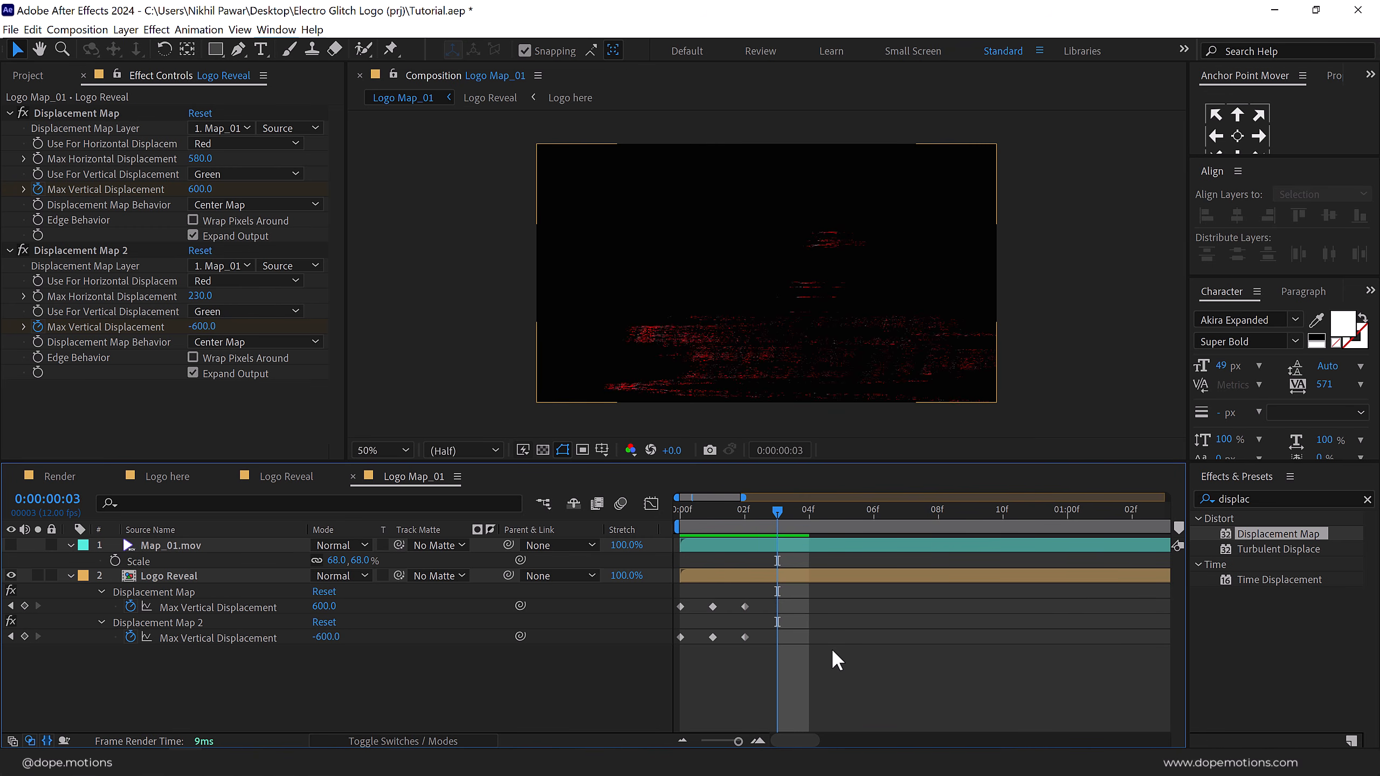
left_click(38, 158)
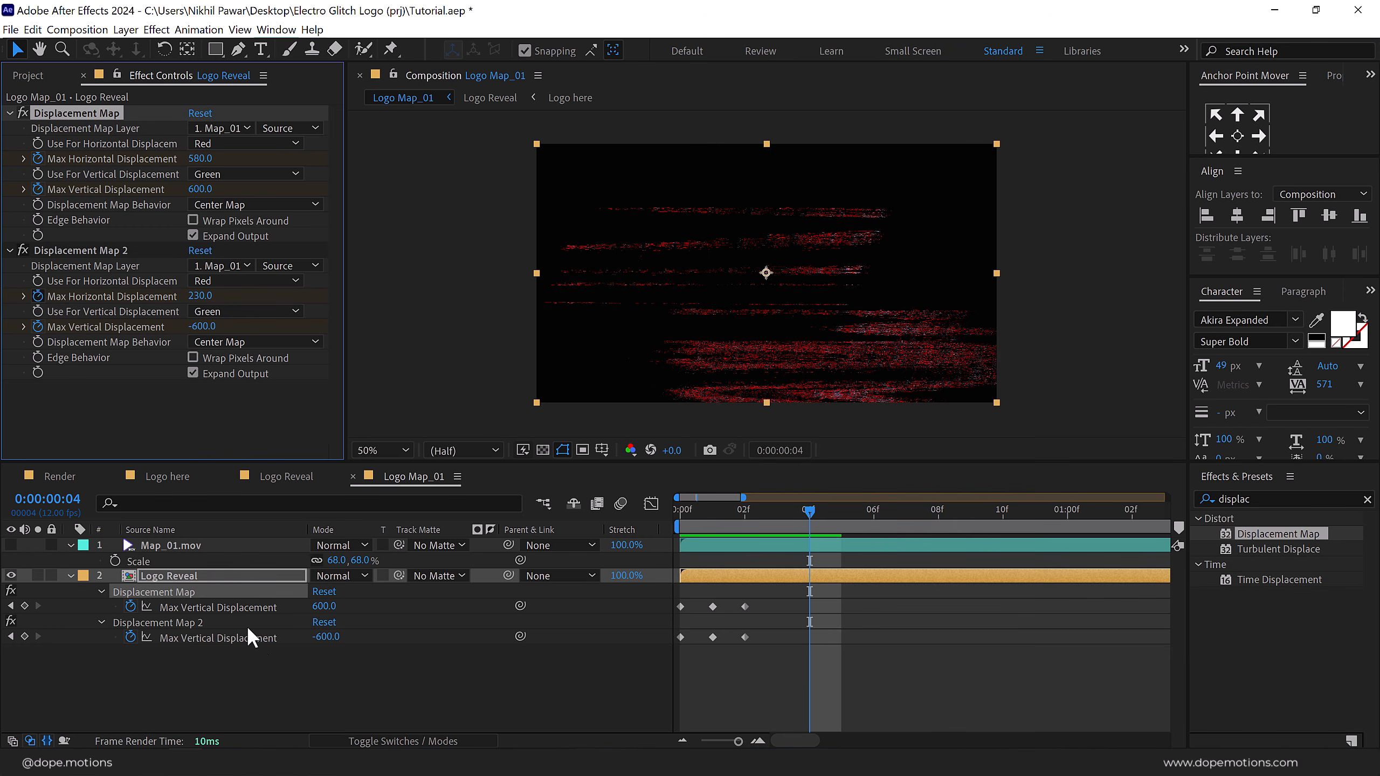
left_click(37, 296)
key("u")
left_click(861, 709)
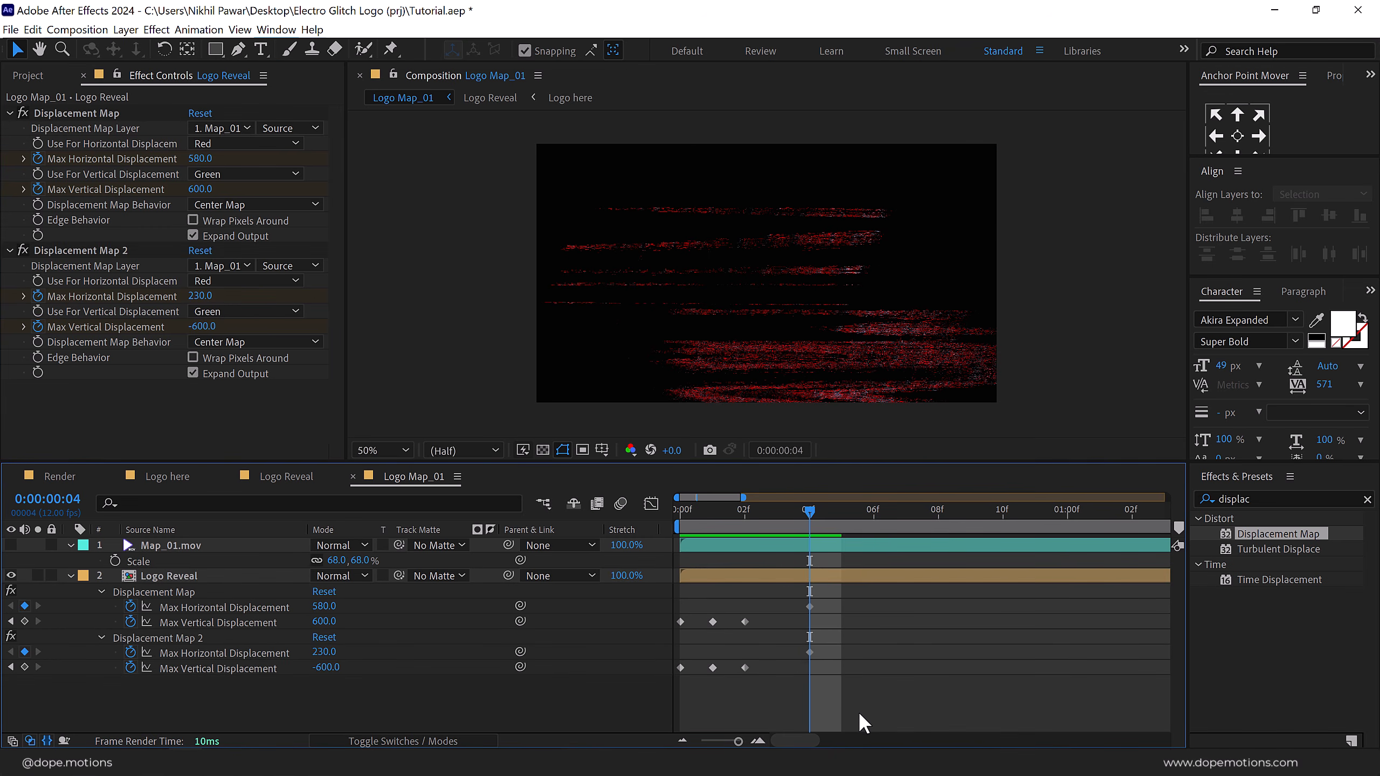
At 0:00:00:05, set Max Horizontal Displacement to 0 on both Displacement Map and Displacement Map 2.
key("Page_Down")
left_click(326, 606)
type("0")
key("Return")
left_click(325, 652)
type("0")
key("Return")
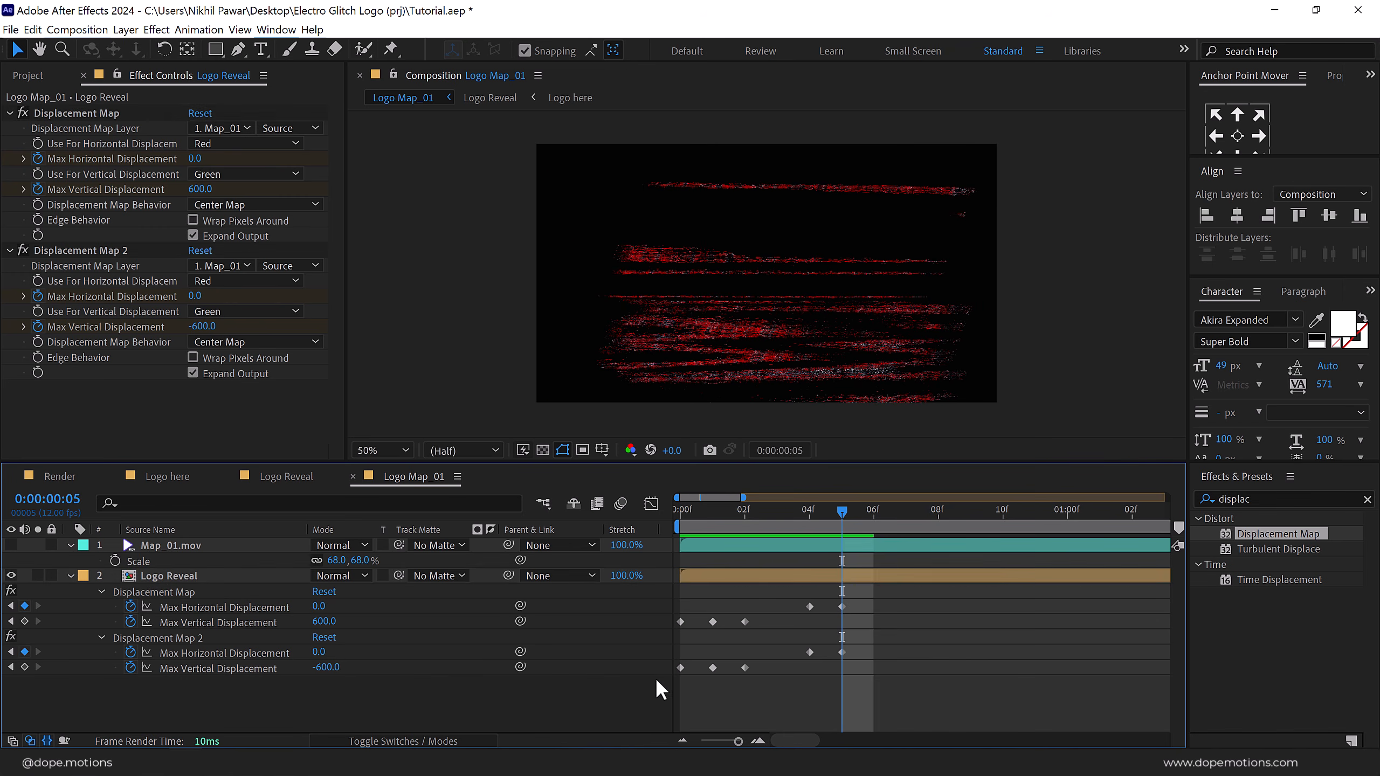
At 0:00:00:10, set the first Displacement Map's Max Vertical Displacement to 160.
key("Page_Down")
key("Page_Down")
key("Page_Down")
key("Page_Down")
key("Page_Down")
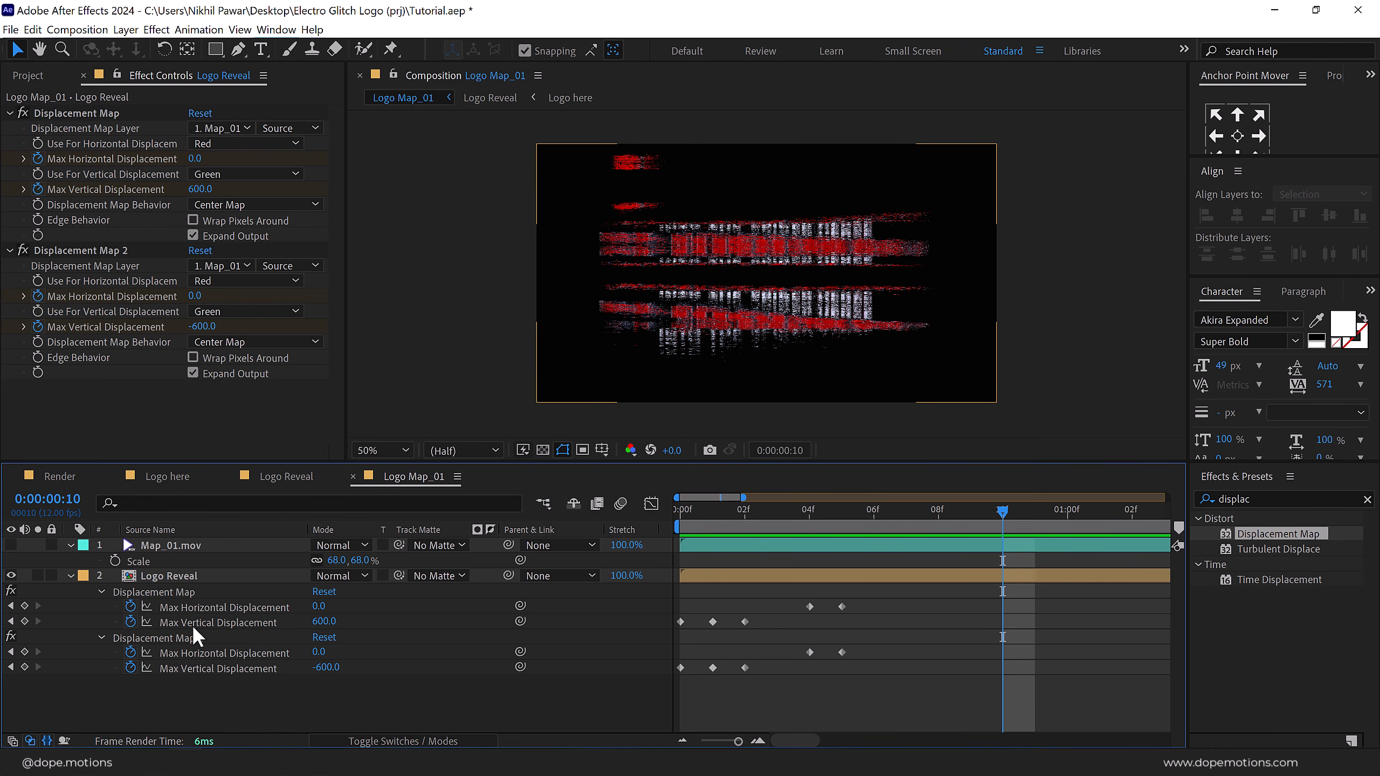
left_click(322, 623)
type("160")
key("Return")
left_click(988, 685)
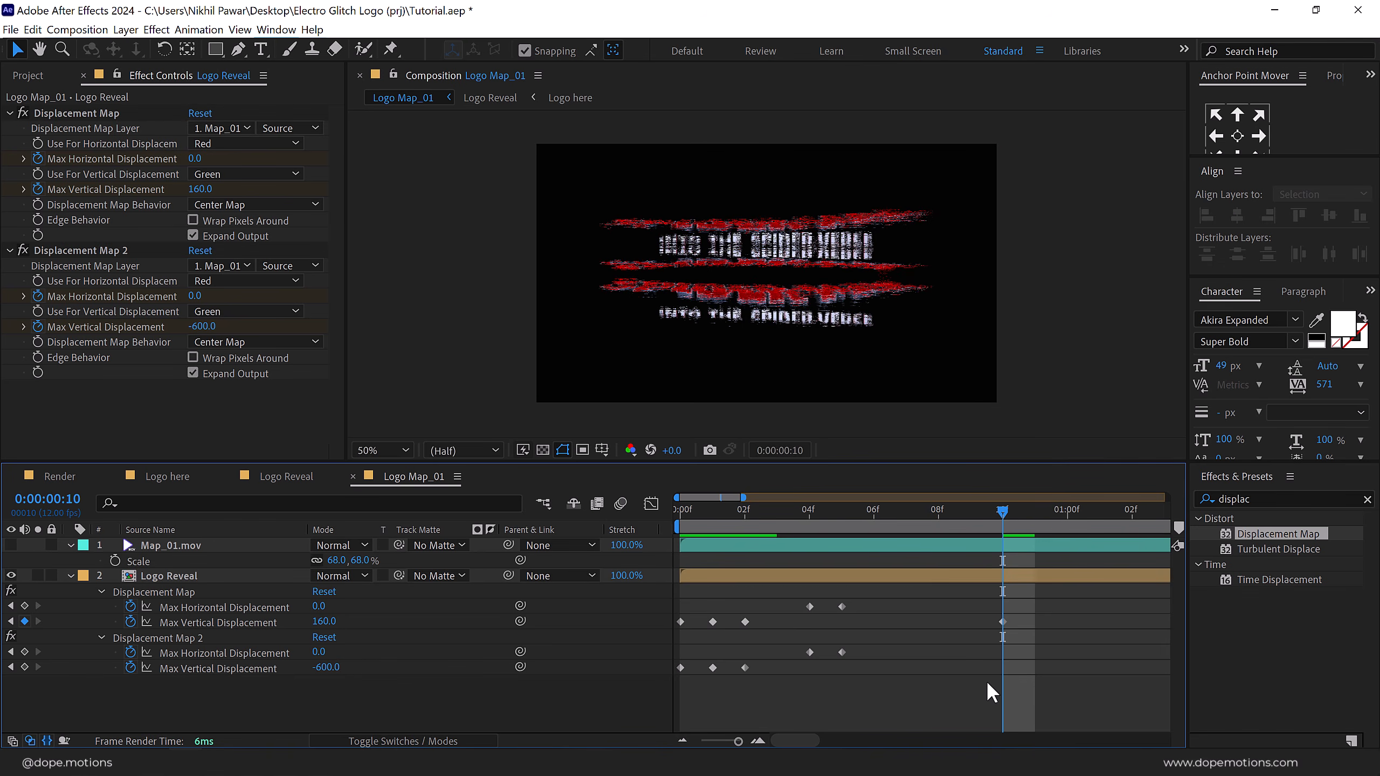
At 0:00:00:11, set the first Displacement Map's Max Vertical Displacement to 120.
key("Page_Down")
left_click(326, 622)
type("120")
key("Return")
At 0:00:01:00, set the first Displacement Map's Max Vertical Displacement to 5000.
key("Page_Down")
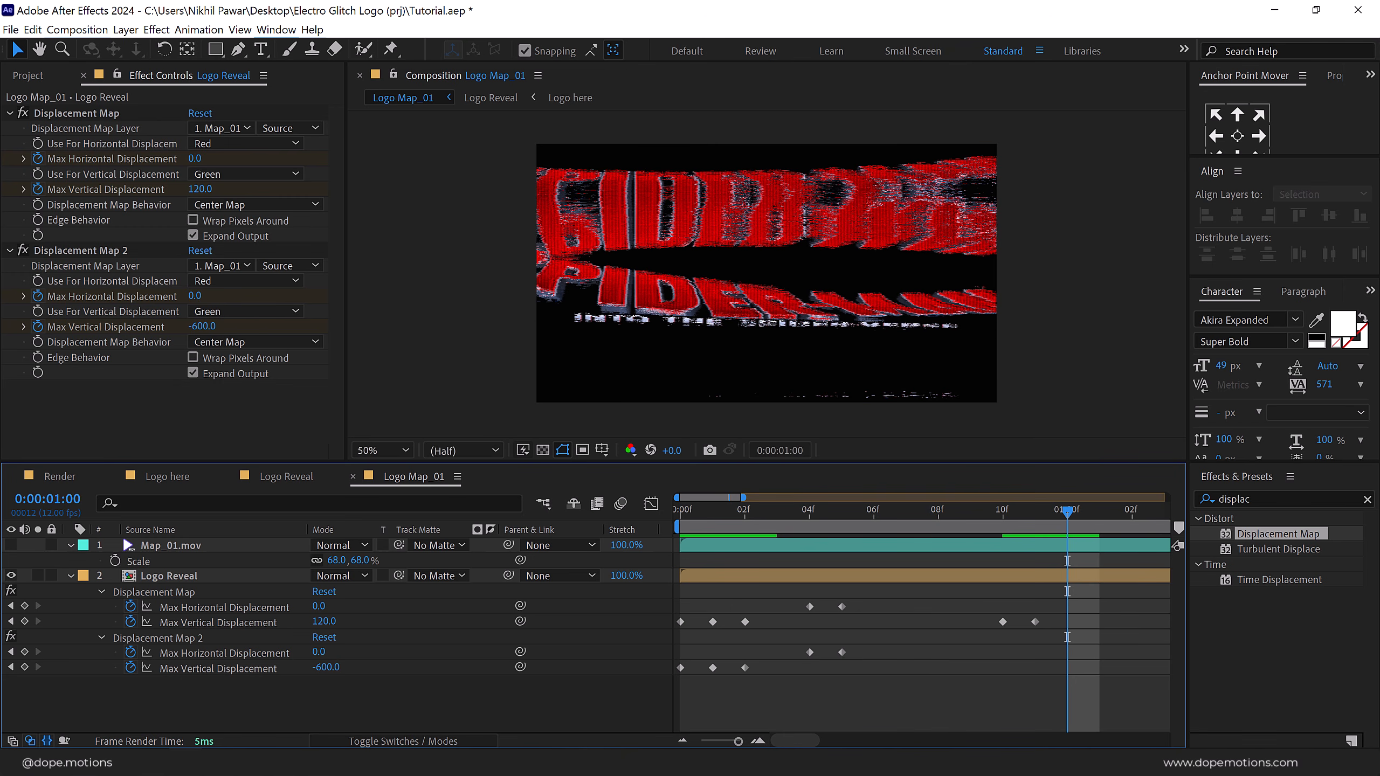
left_click(327, 622)
type("500")
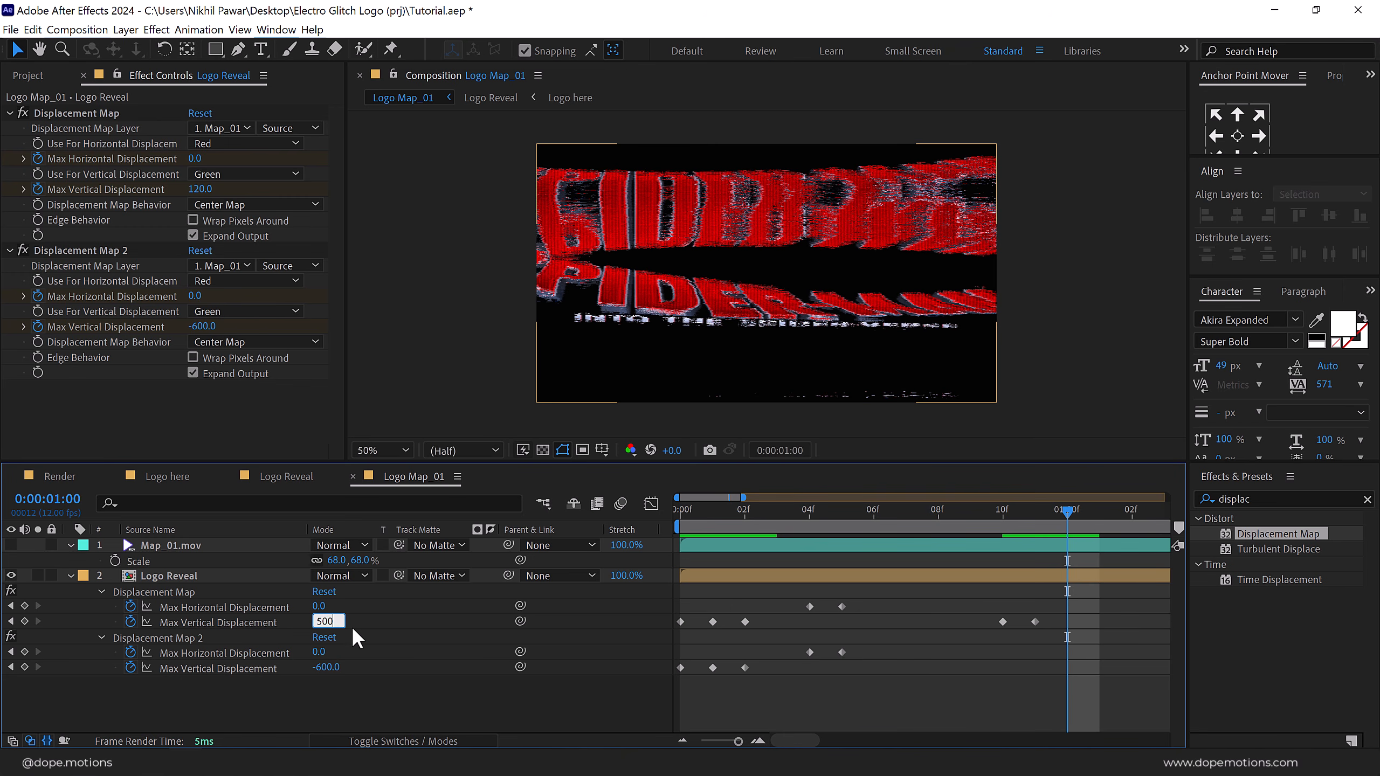
type("0")
key("Return")
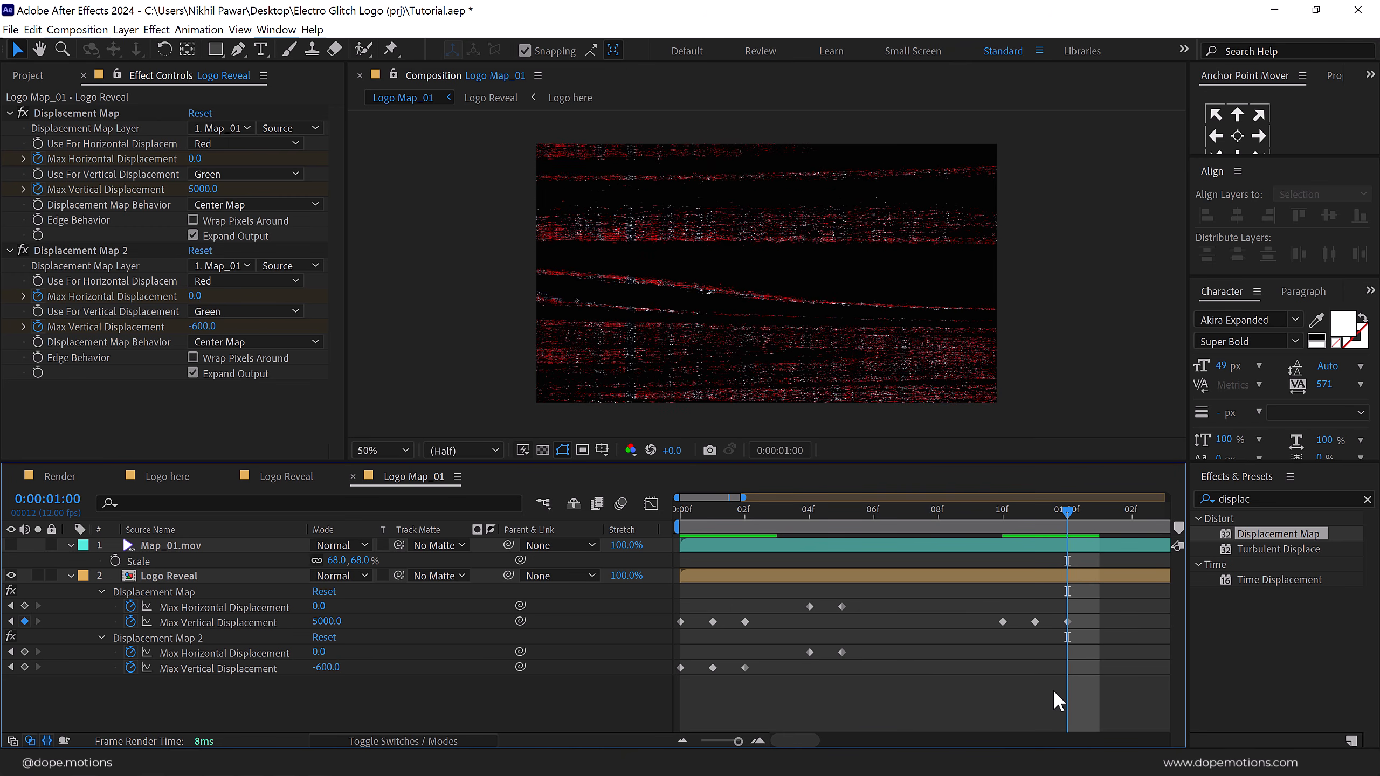
At 0:00:01:01, set the first Displacement Map's Max Vertical Displacement to 300.
key("Page_Down")
left_click(327, 621)
type("300")
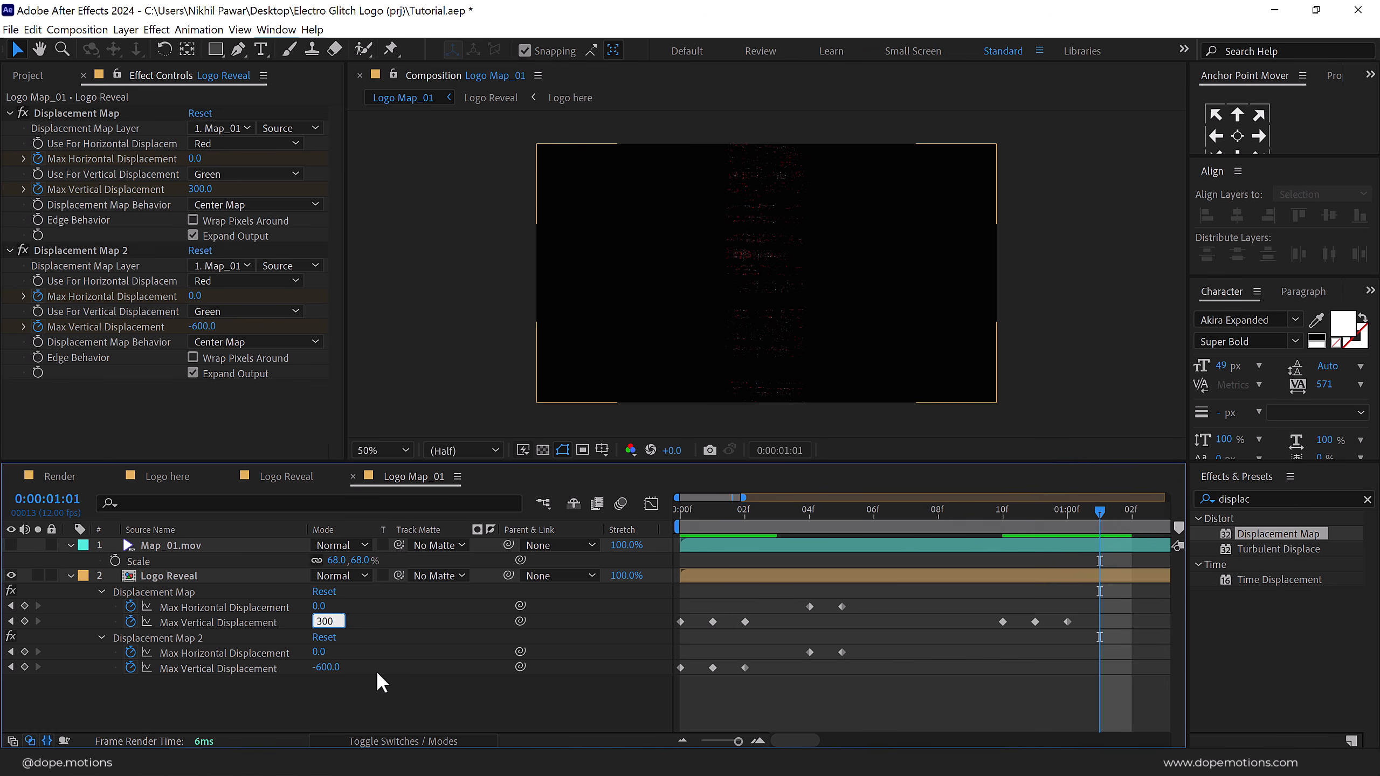
key("Return")
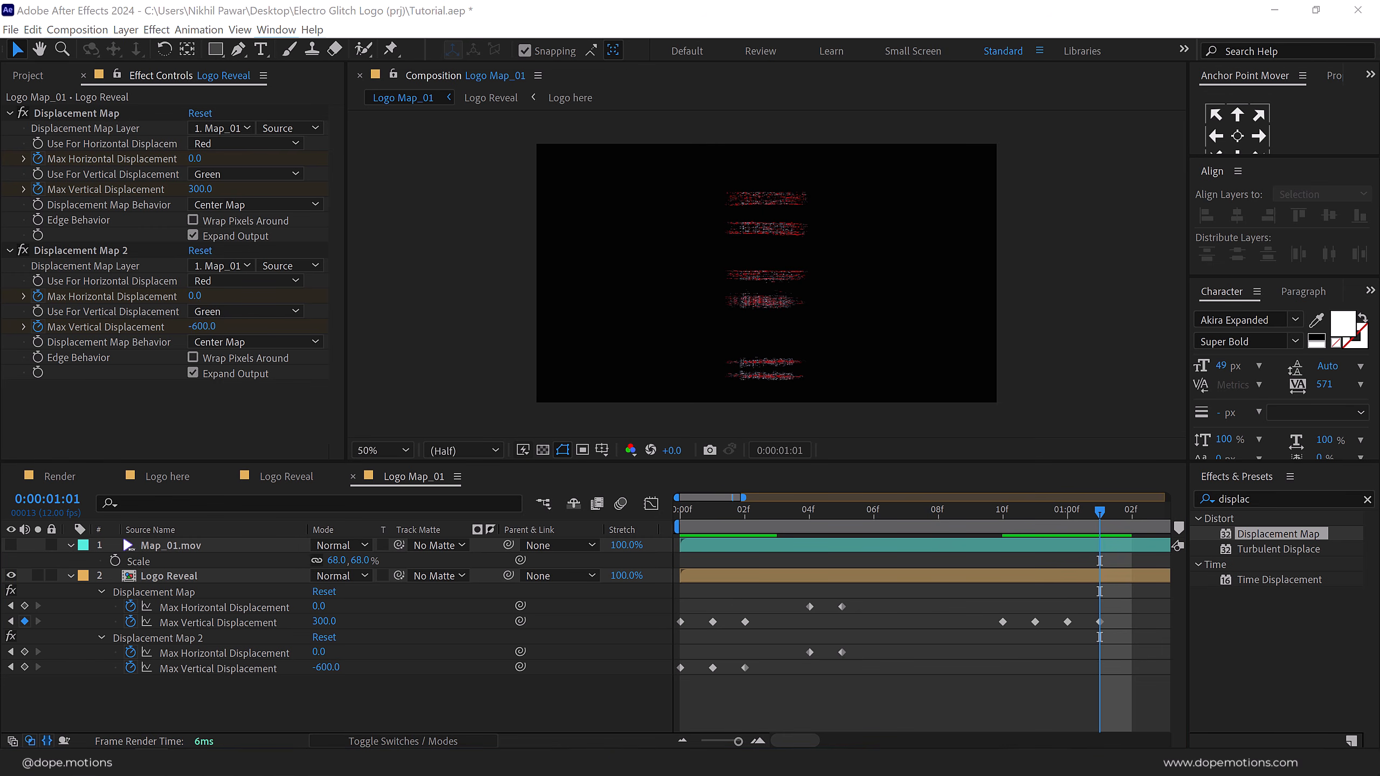
left_click(1024, 686)
At 0:00:01:02, set Max Vertical Displacement to 0 on both Displacement Map and Displacement Map 2.
key("Page_Down")
left_click(326, 623)
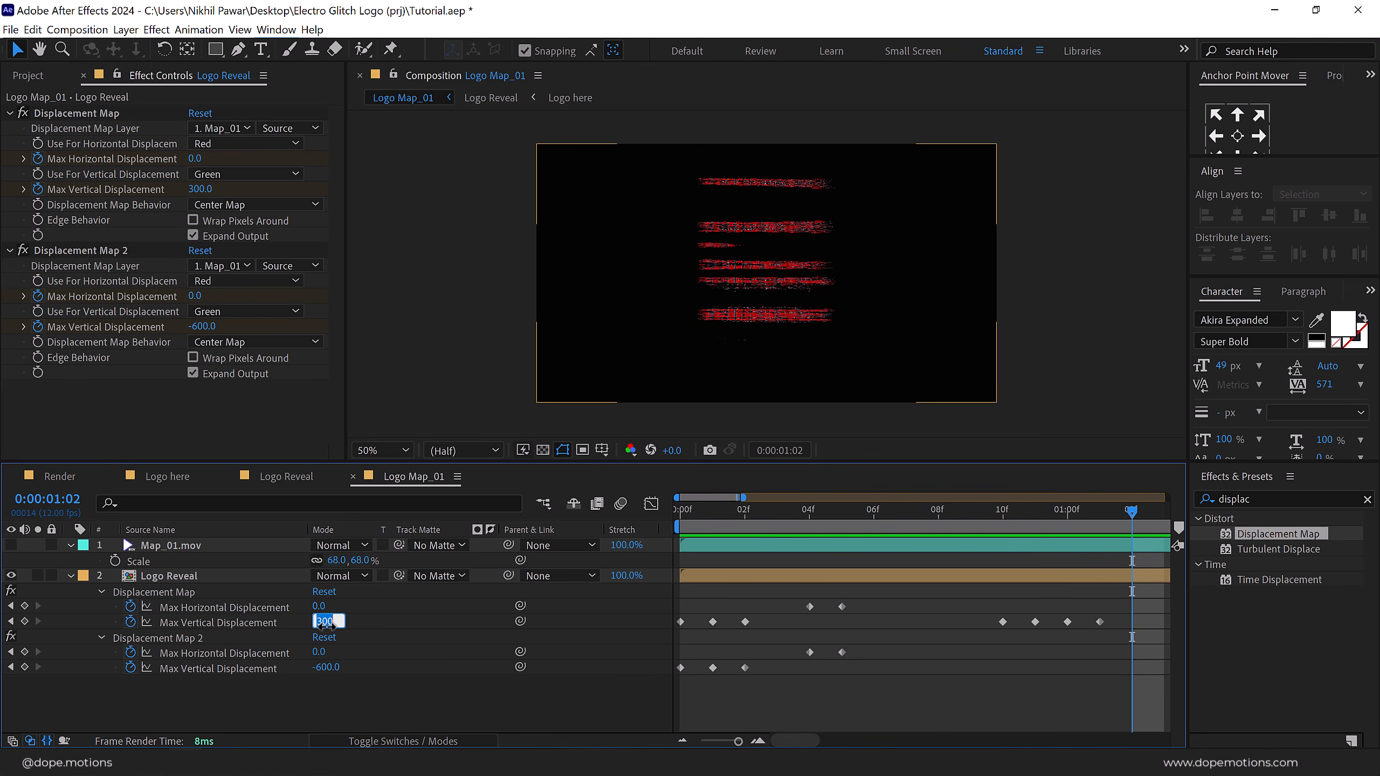
type("0")
key("Return")
left_click(326, 667)
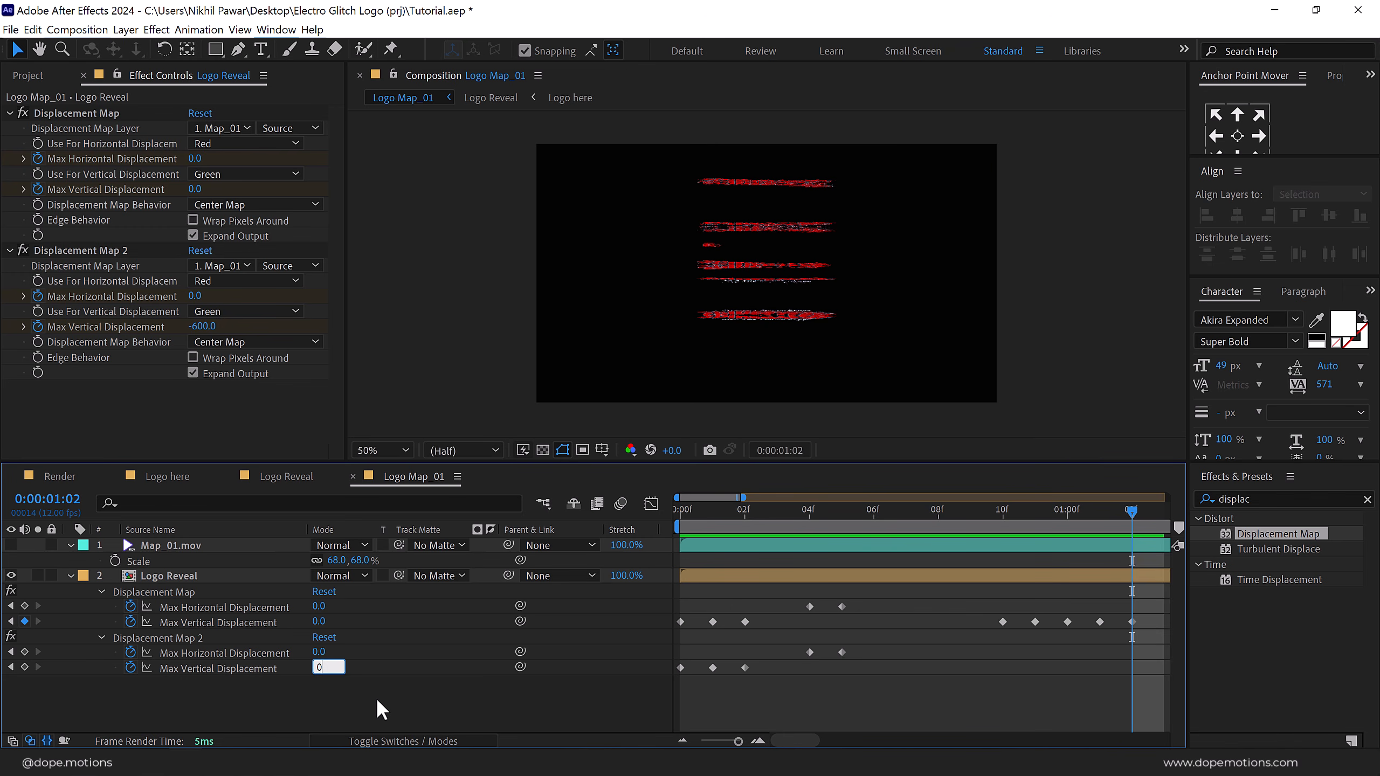
type("0")
key("Return")
Preview the displacement animation from the start and check the glitch frames between 0:00:00:10 and 0:00:01:00.
key("minus")
left_click_drag(951, 520, 630, 555)
key("space")
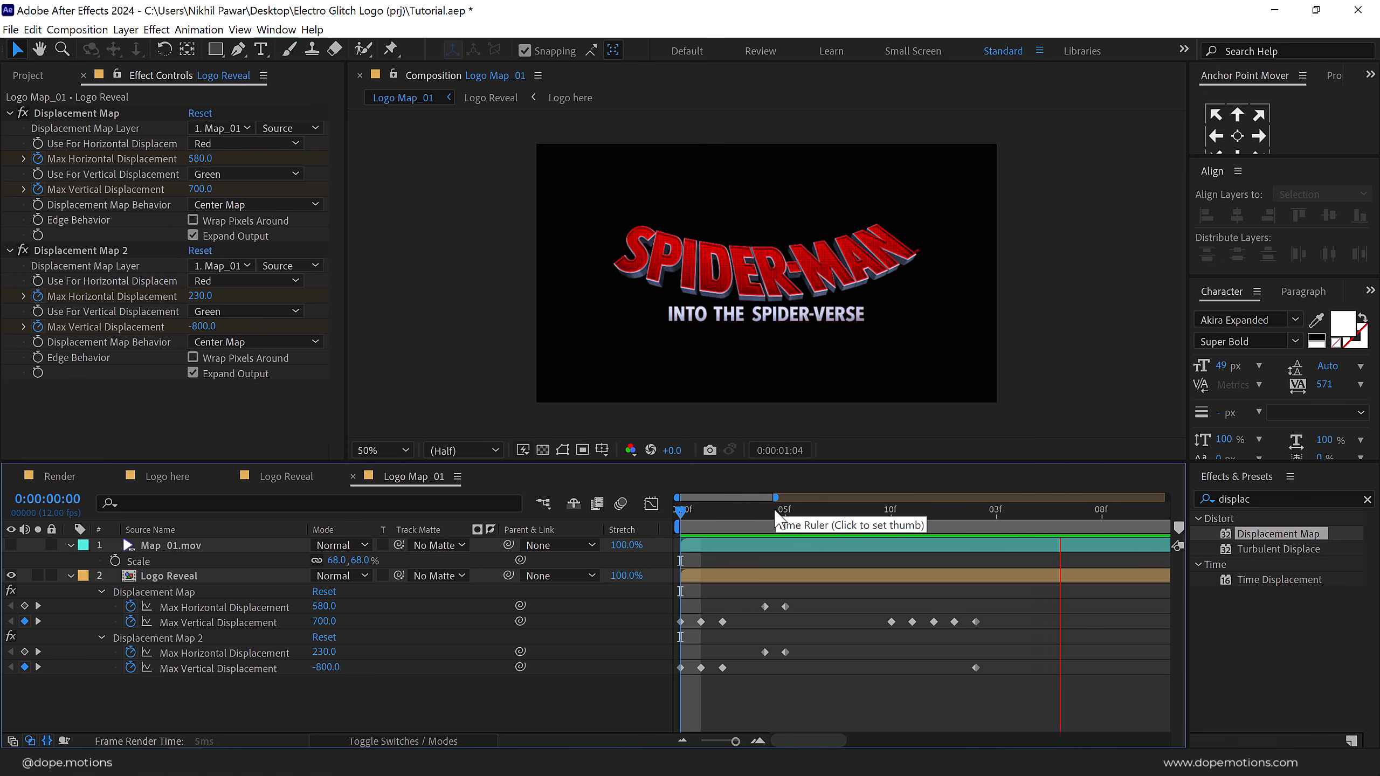
left_click_drag(915, 513, 901, 602)
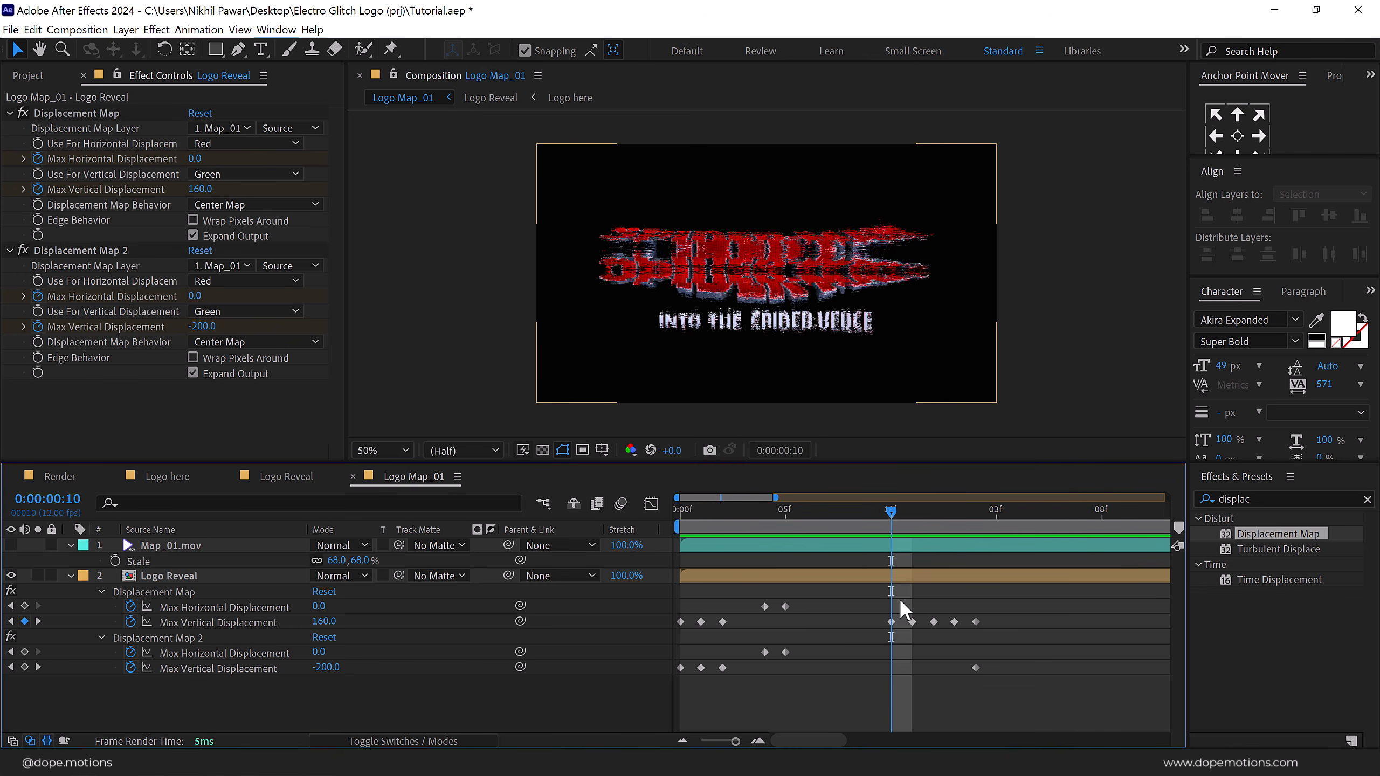
left_click_drag(891, 511, 920, 584)
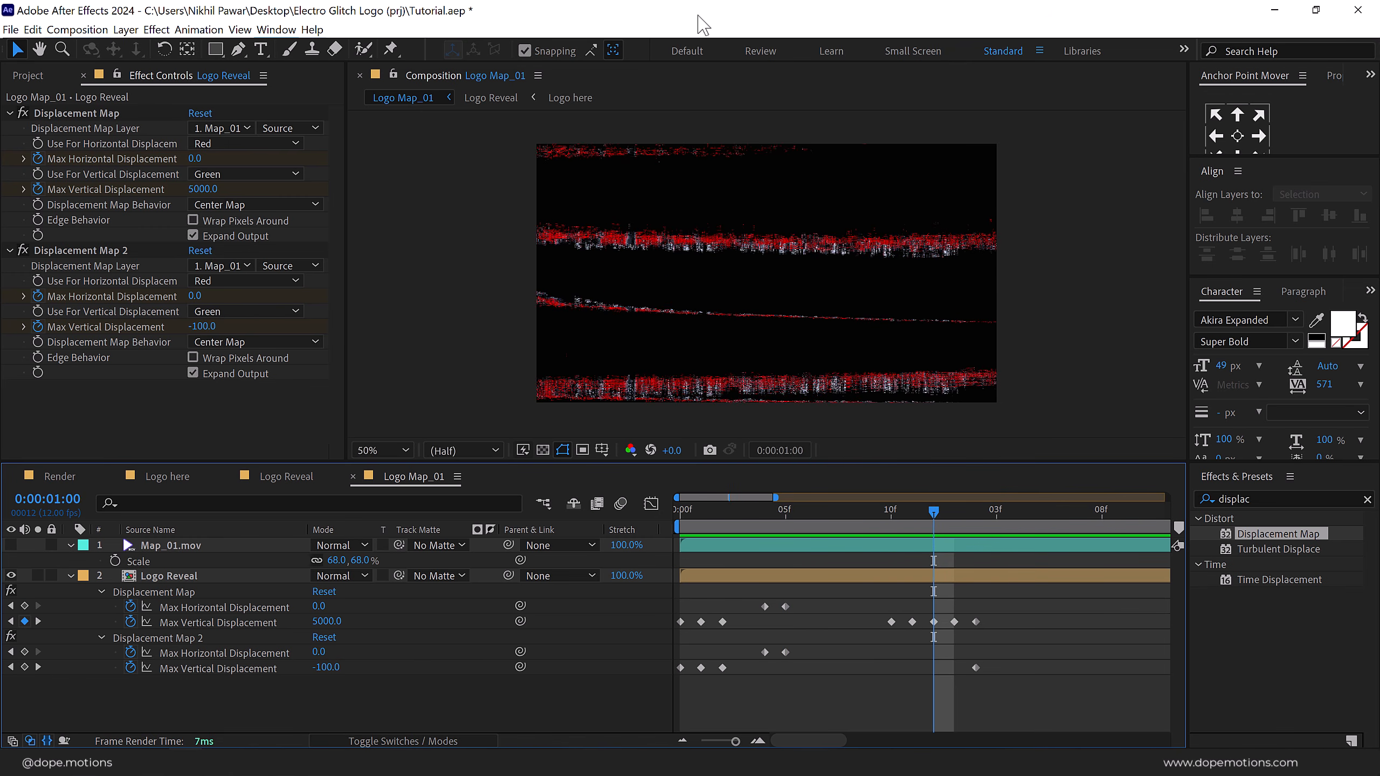
Create a new composition named Logo Map_02 and place the Logo Map_01 composition in it.
left_click(34, 75)
left_click(64, 426)
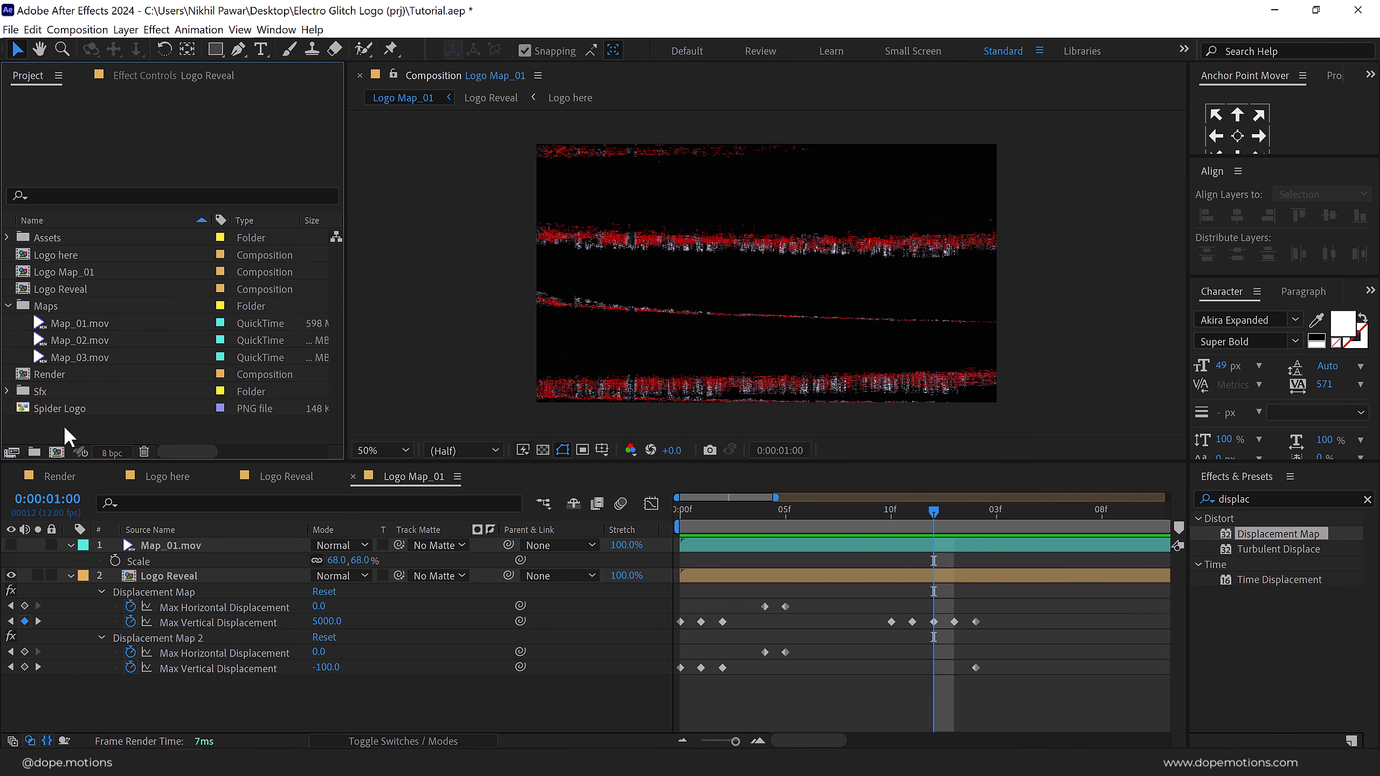
left_click(8, 305)
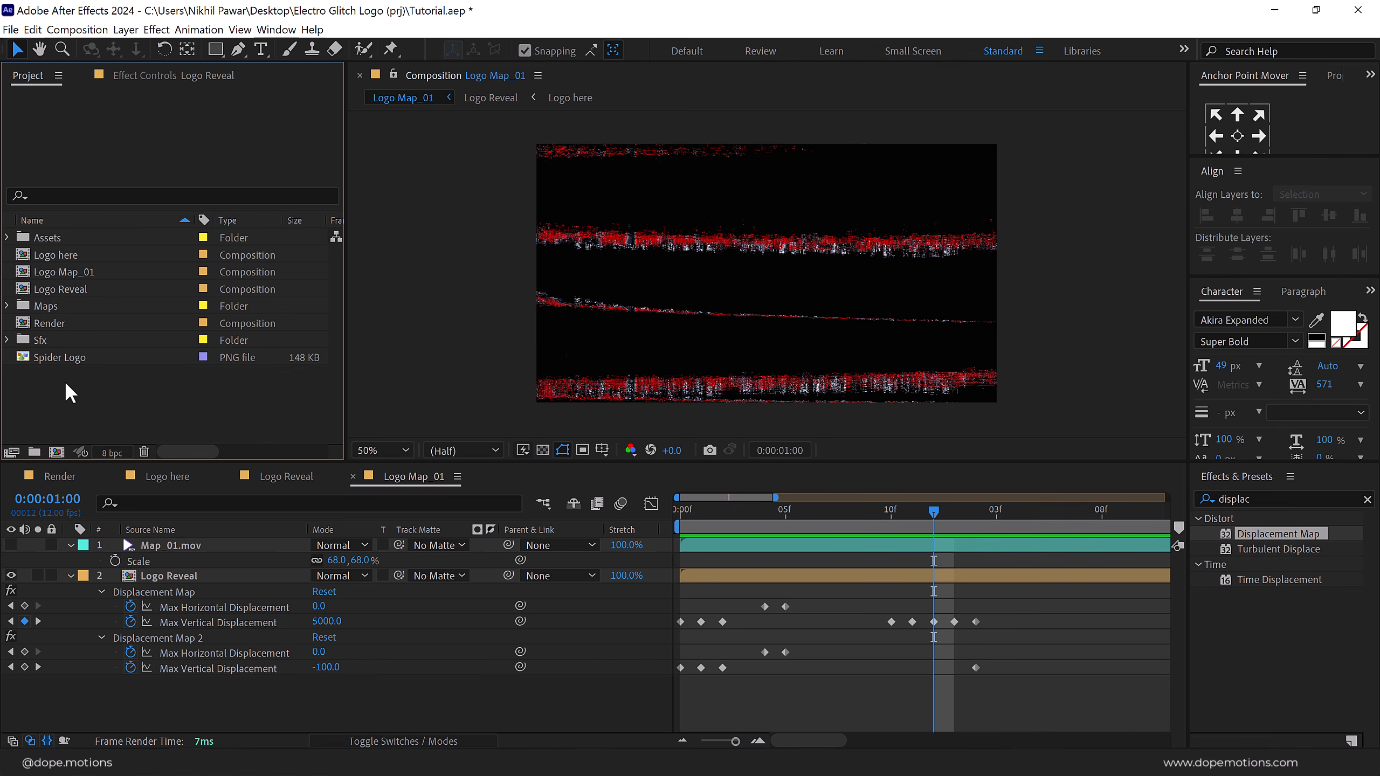
left_click(56, 452)
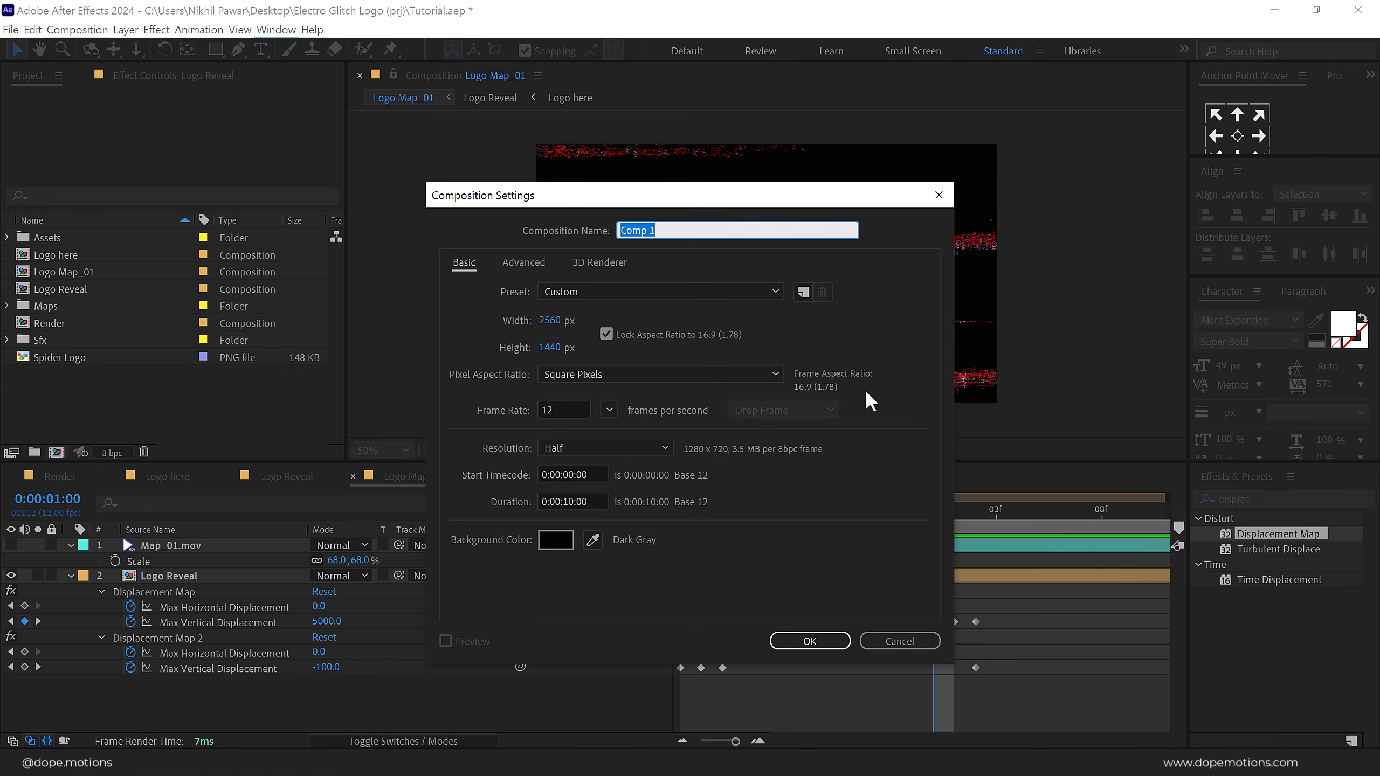
type("Logo Map_02")
left_click(802, 647)
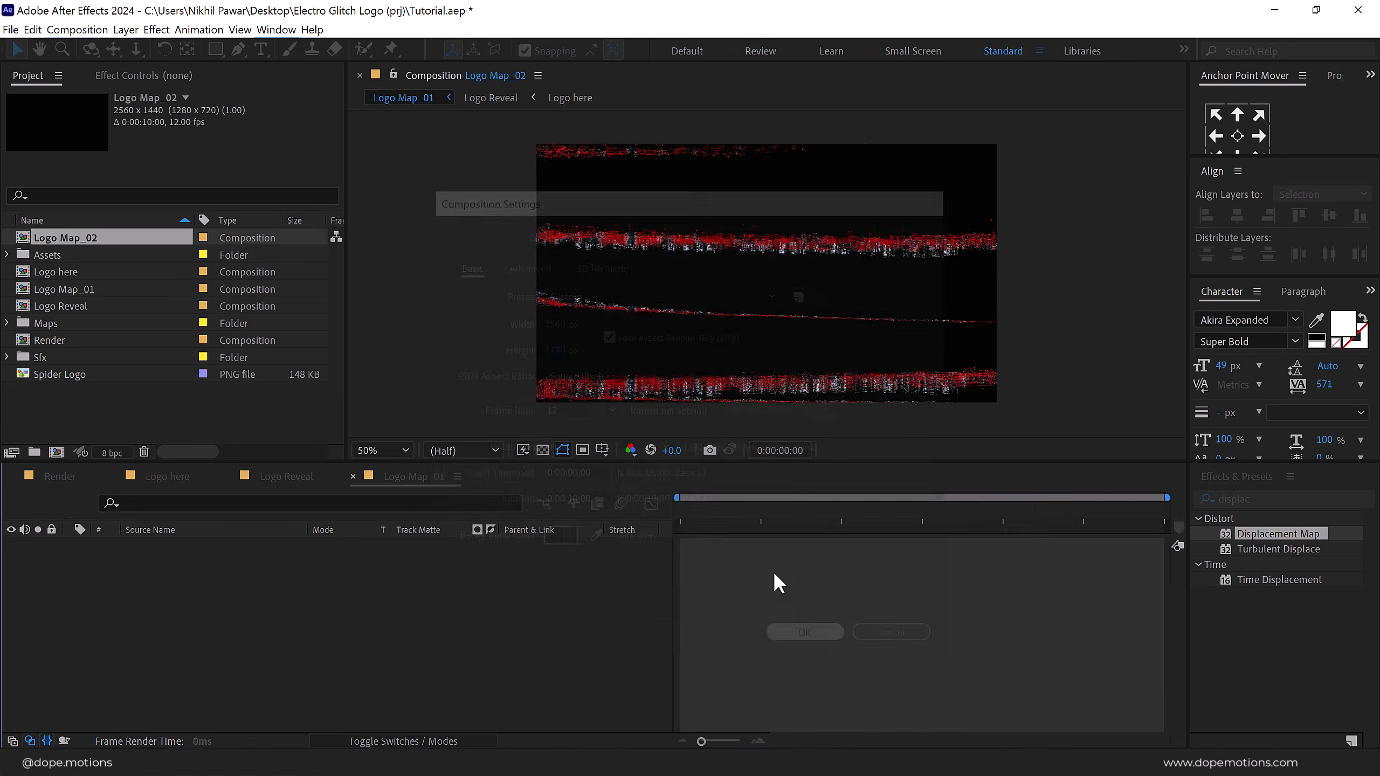
left_click(73, 272)
left_click_drag(73, 271, 168, 647)
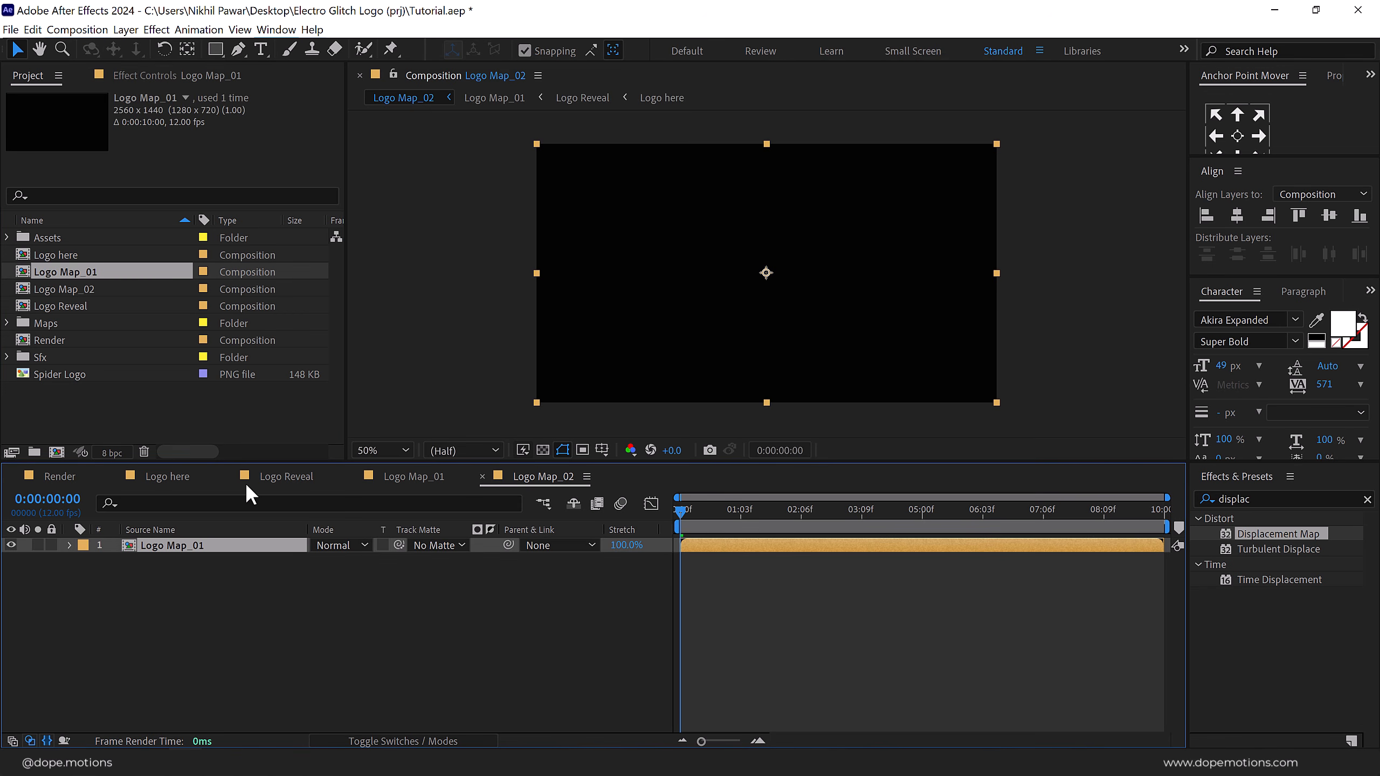
Add Map_02.mov from the Maps folder above the Logo Map_01 layer and hide it.
left_click(7, 323)
left_click_drag(88, 357, 137, 548)
left_click(11, 544)
key("s")
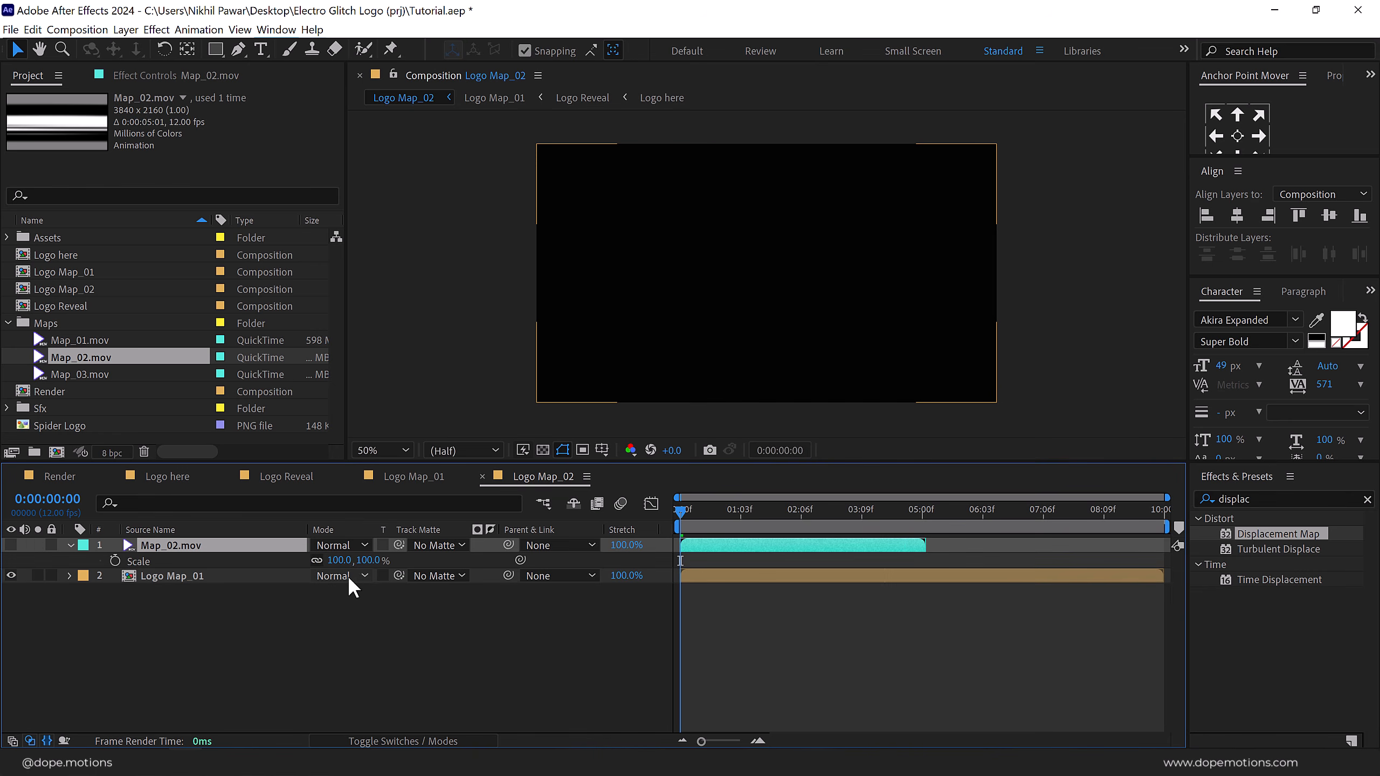
key("s")
left_click(863, 610)
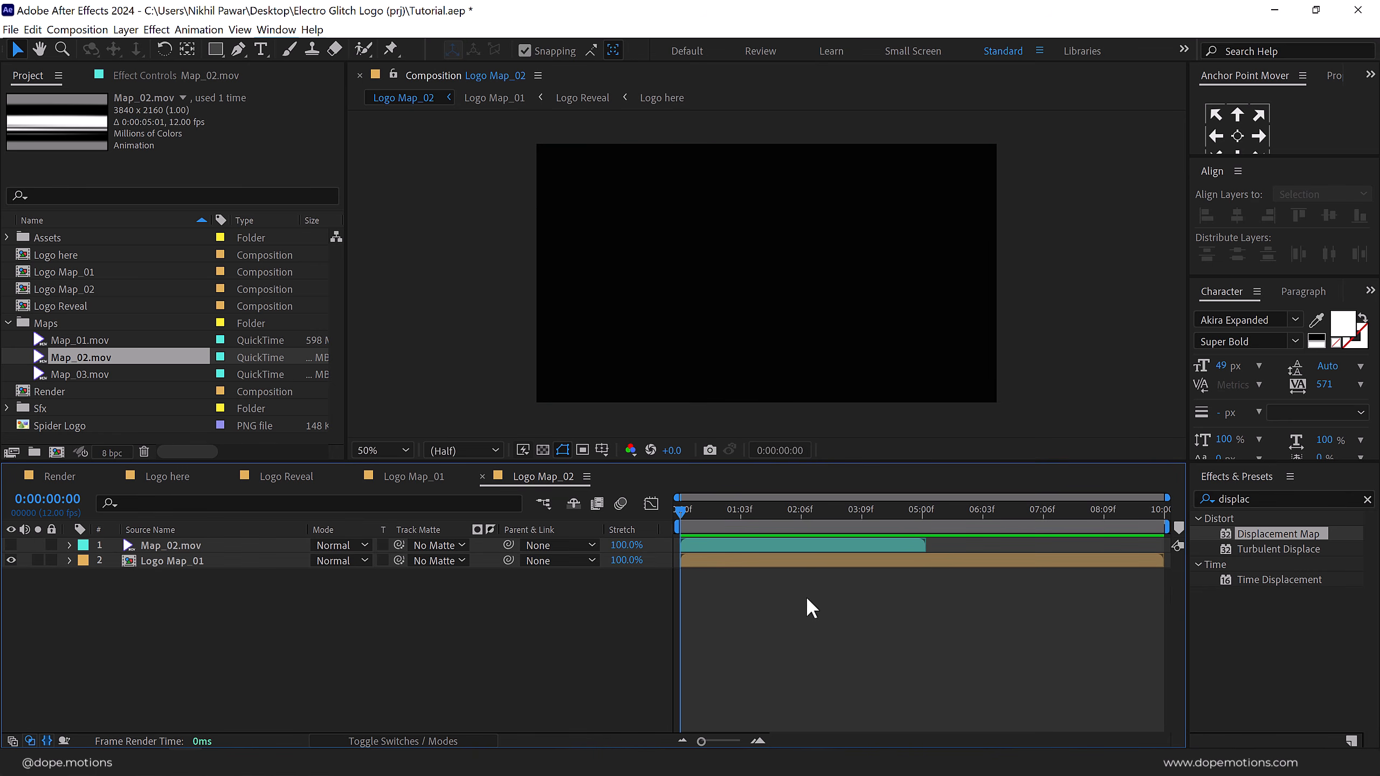
Add an adjustment layer named Warp above the other layers and make it start at 0:00:01:02.
right_click(270, 631)
mouse_move(413, 462)
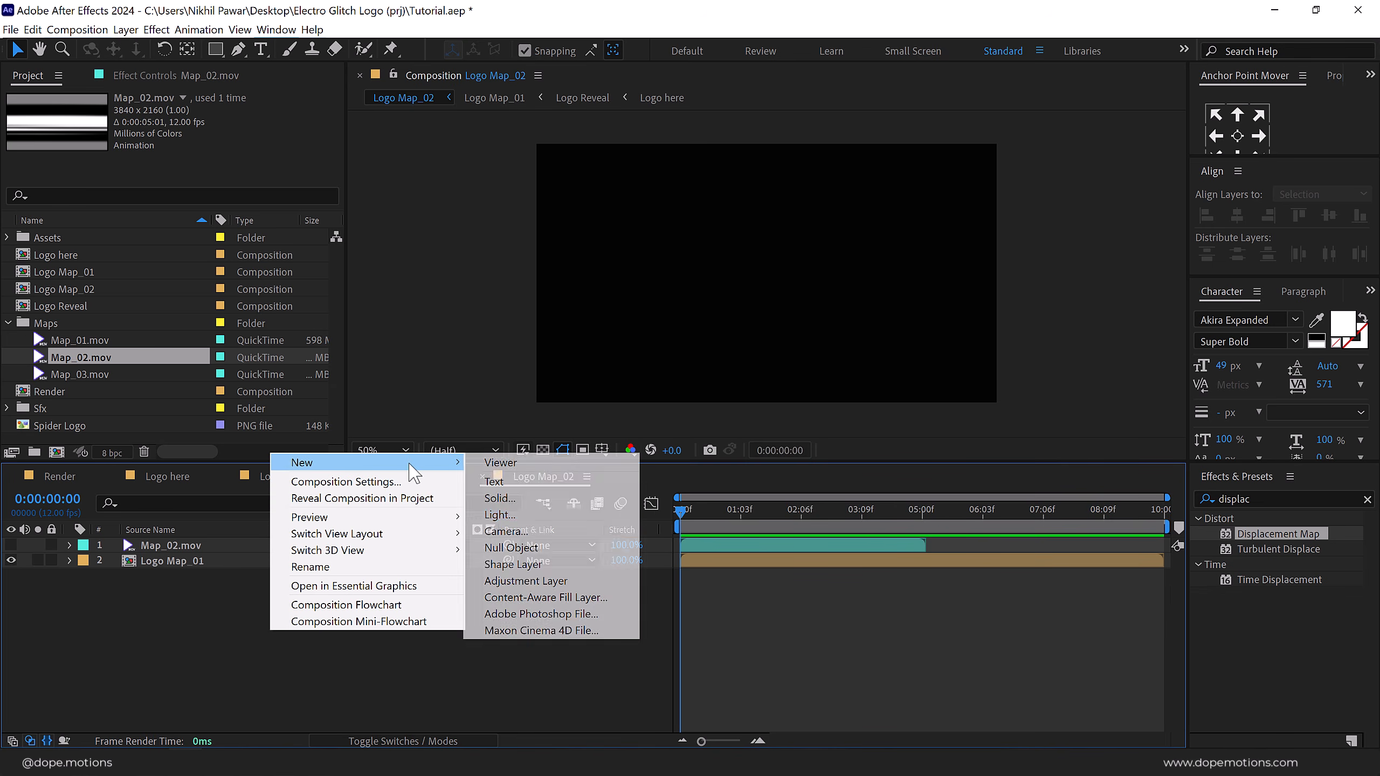
left_click(552, 581)
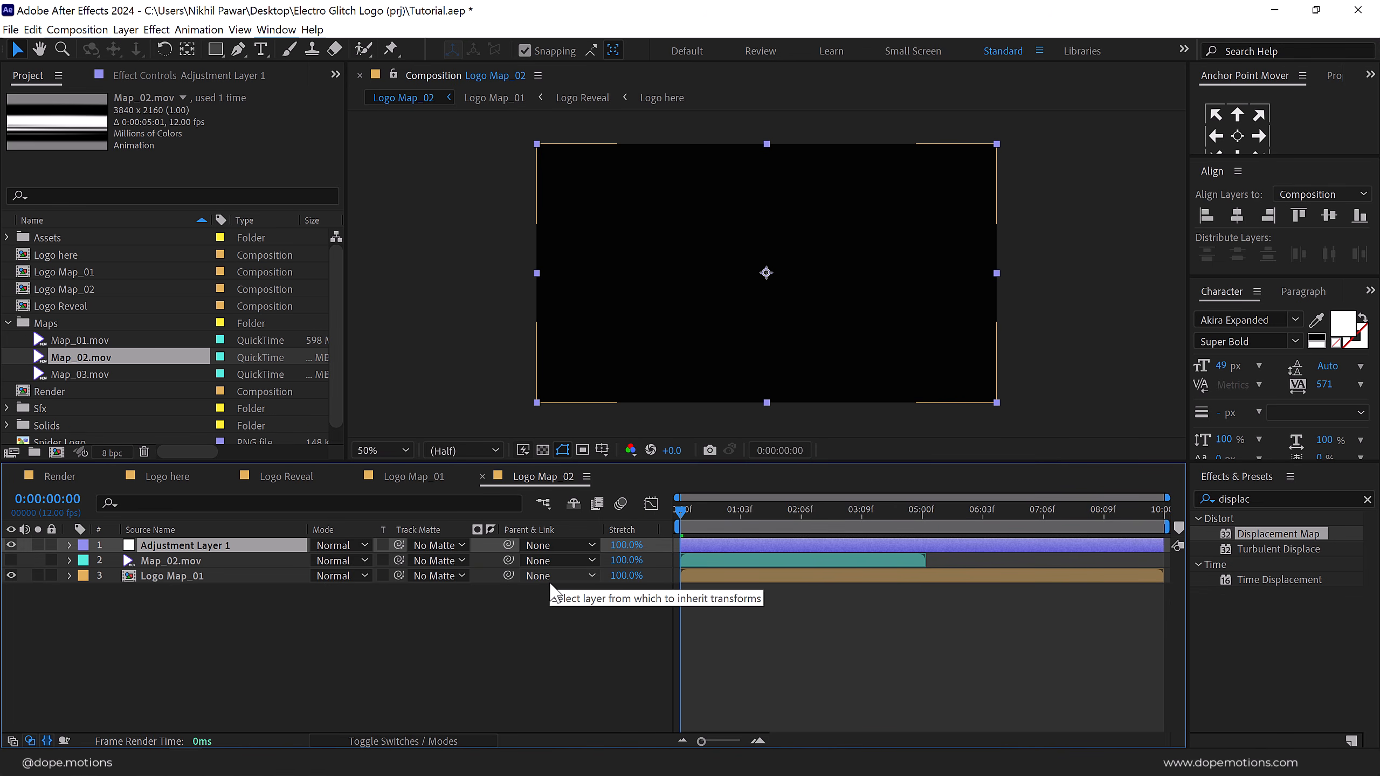
key("Return")
type("Warp")
left_click(803, 622)
mouse_move(731, 509)
left_mouse_down()
mouse_move(773, 520)
mouse_move(738, 515)
left_mouse_up()
left_click(710, 546)
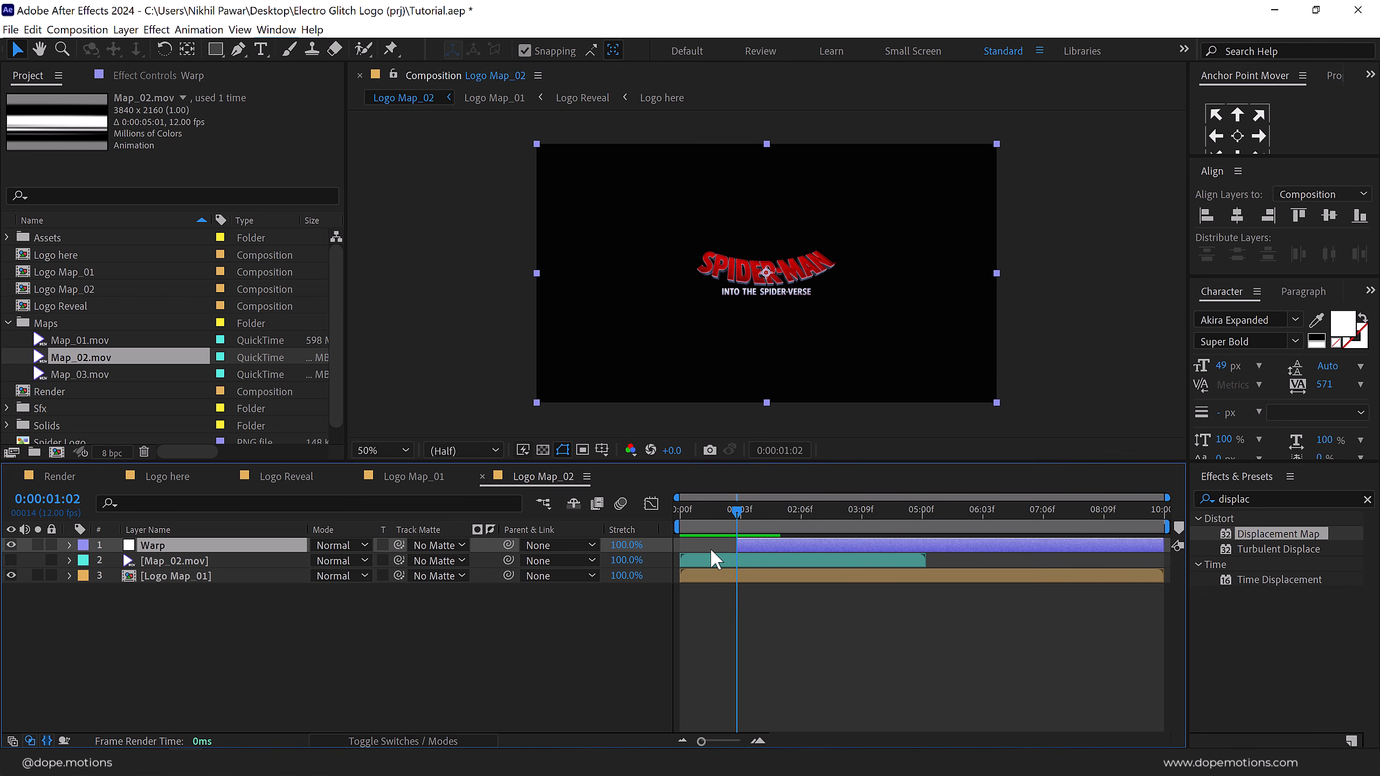
Trim the end of the Warp adjustment layer at 0:00:01:10.
left_click(754, 648)
key("Page_Down")
key("Page_Down")
key("Page_Down")
key("Page_Down")
key("Page_Down")
key("Page_Down")
key("Page_Down")
key("Page_Down")
left_click(800, 540)
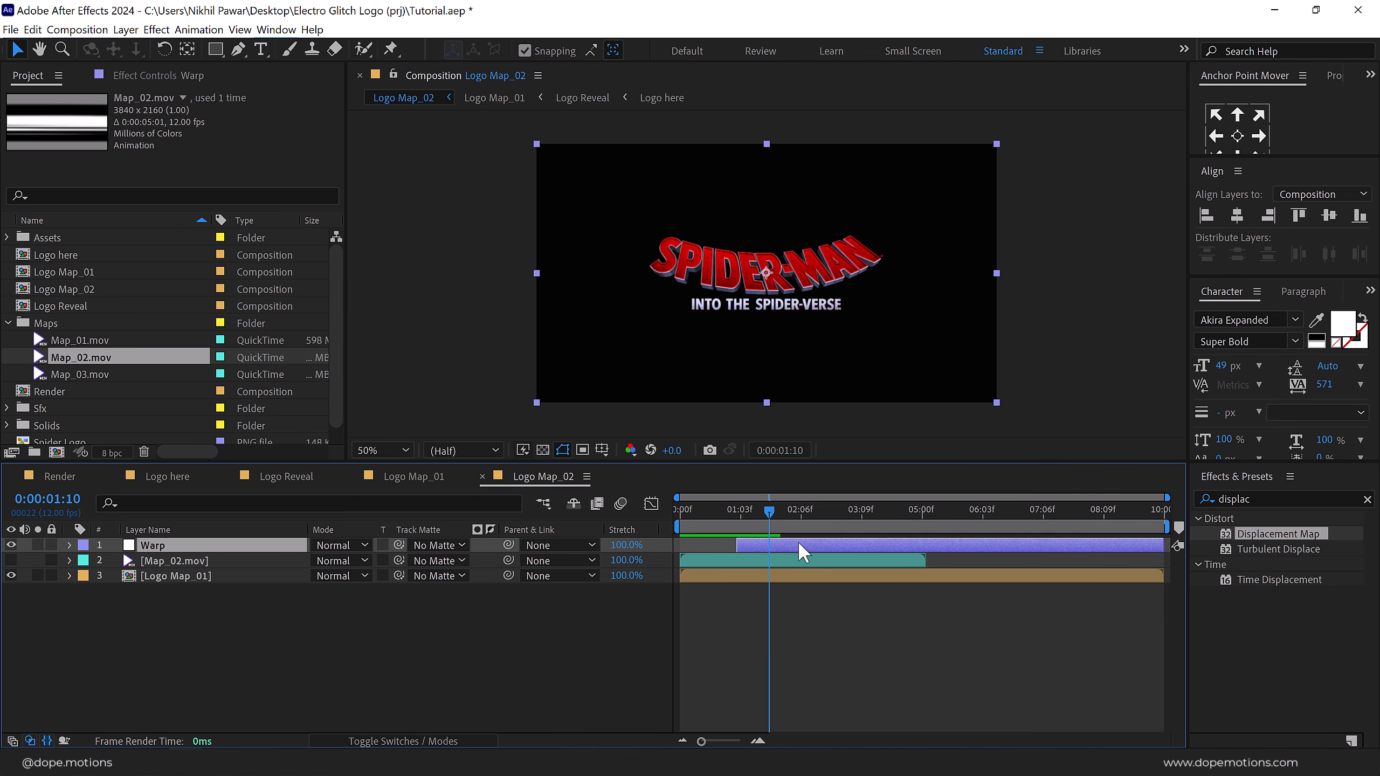
key("alt+bracketright")
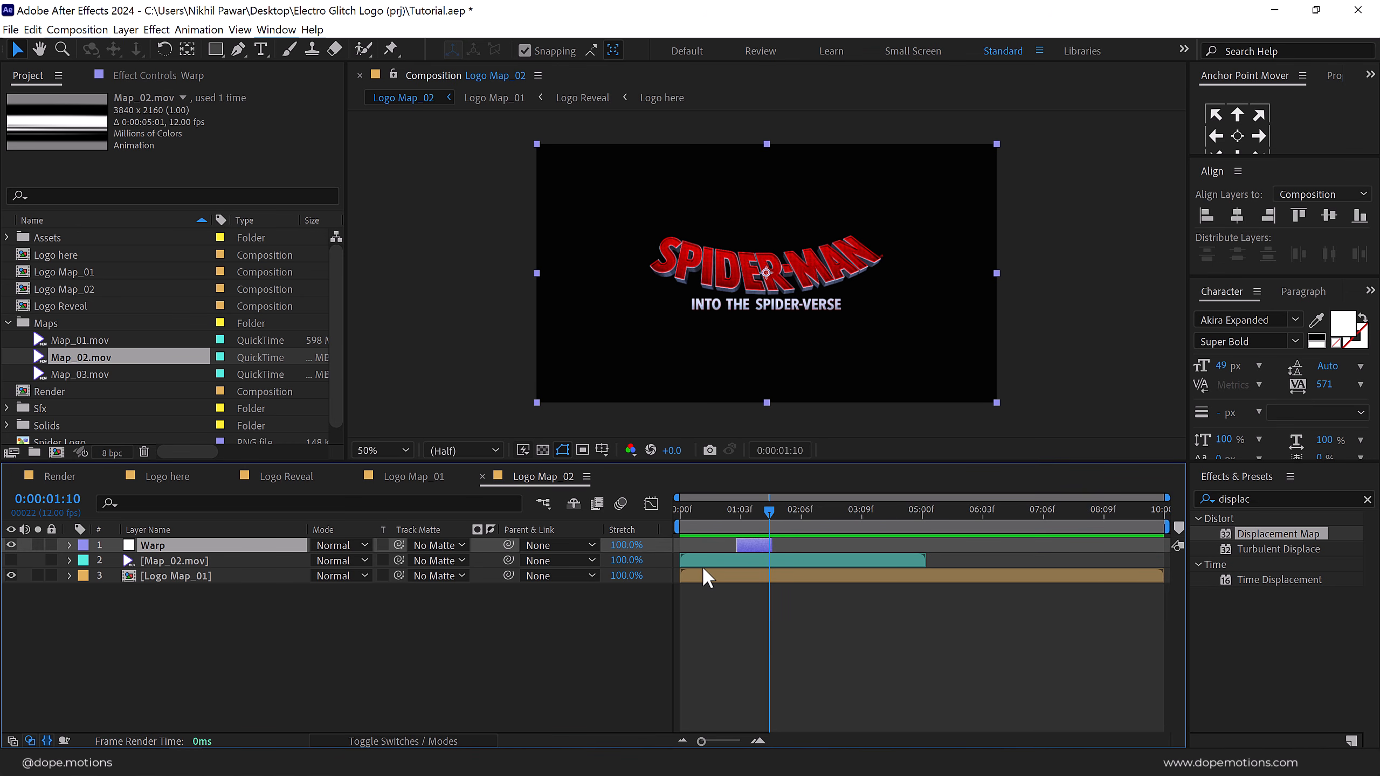
Apply Displacement Map to the Warp layer using Map_02.mov, with maximum horizontal displacement 0 and maximum vertical displacement 220.
key("equal")
mouse_move(804, 504)
left_mouse_down()
mouse_move(845, 521)
mouse_move(814, 526)
left_mouse_up()
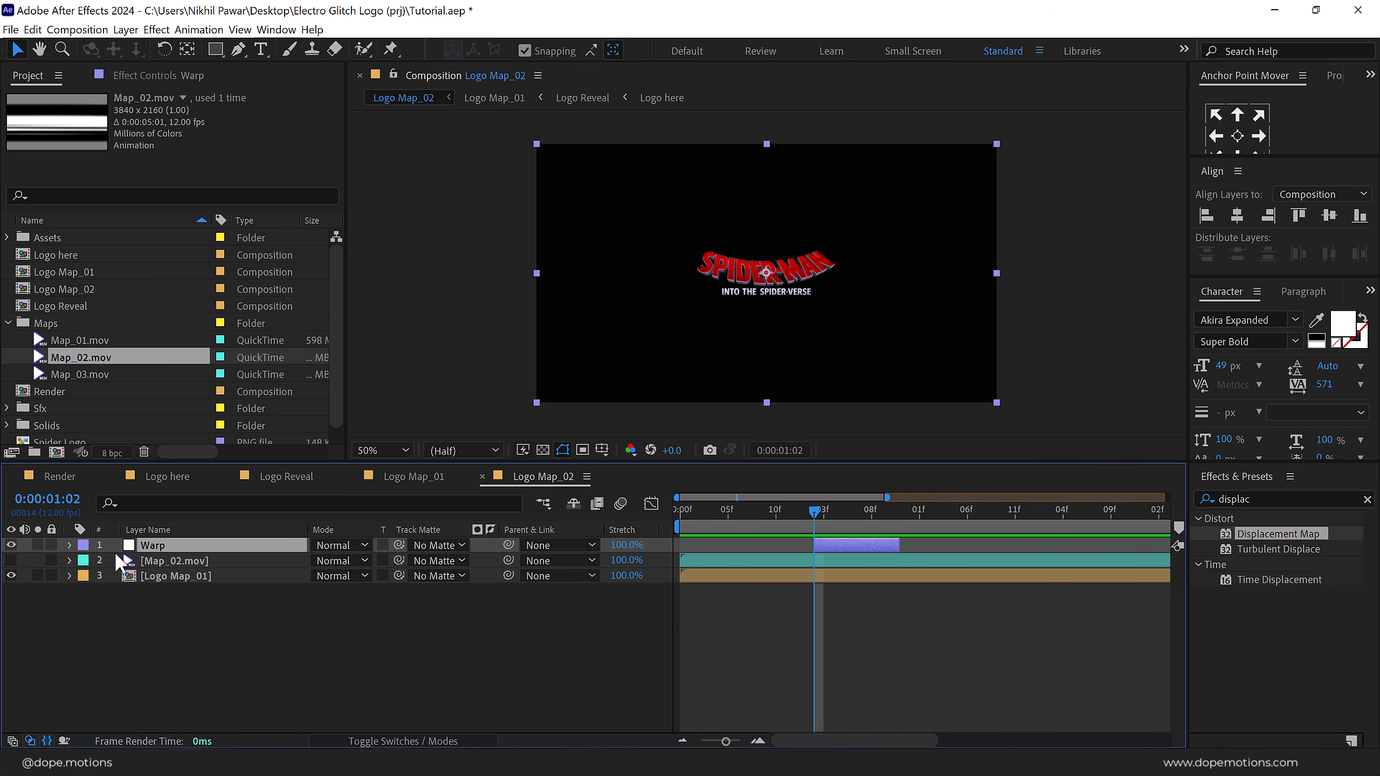
double_click(1266, 534)
left_click(223, 127)
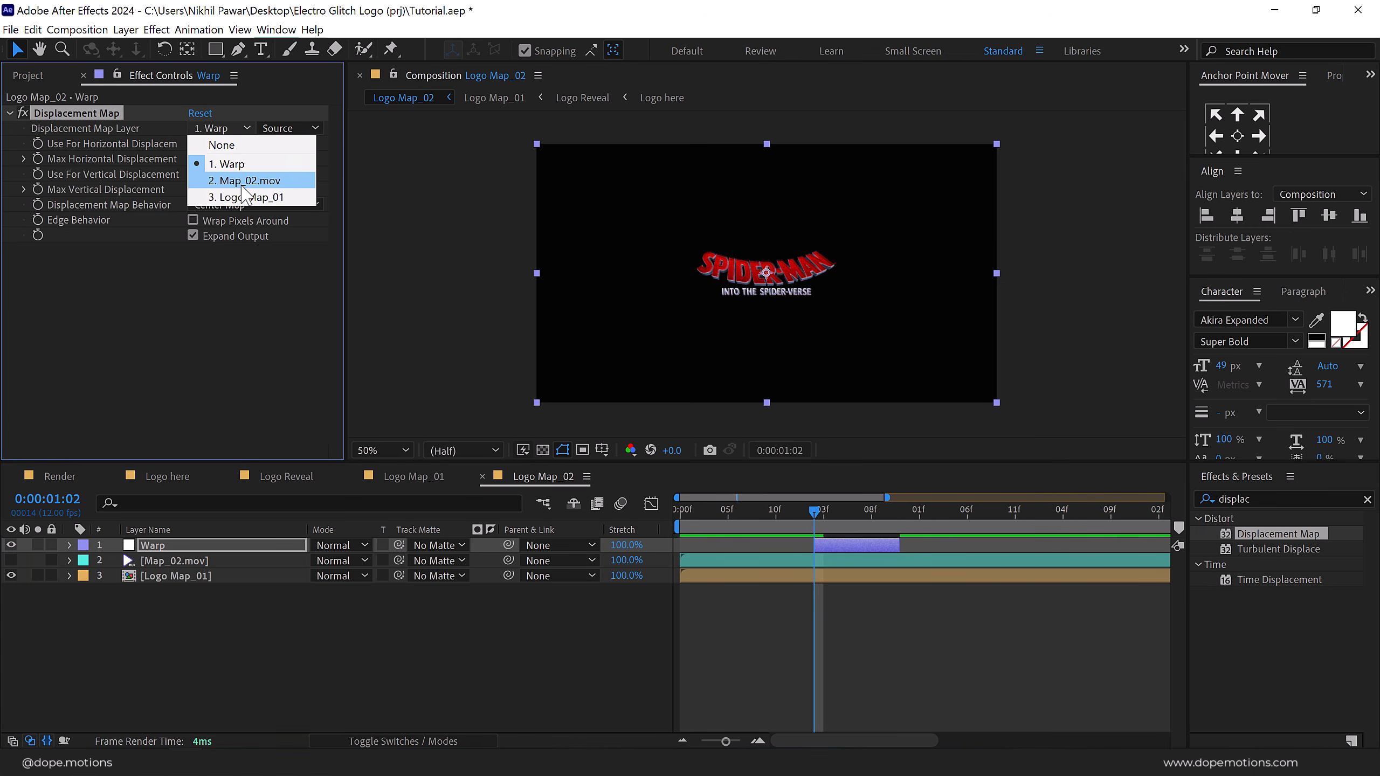
left_click(243, 184)
left_click(199, 158)
type("0")
left_click(199, 271)
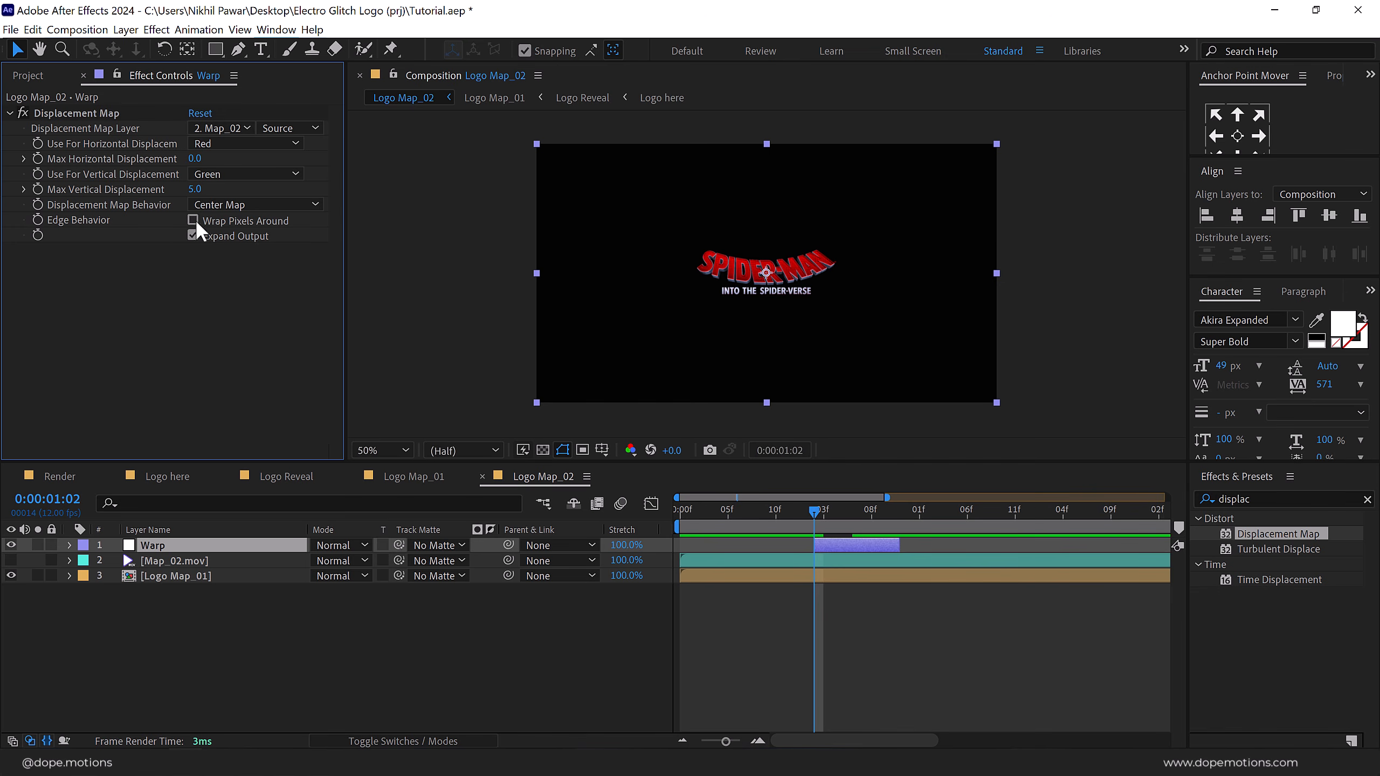
left_click(199, 189)
type("220")
left_click(188, 263)
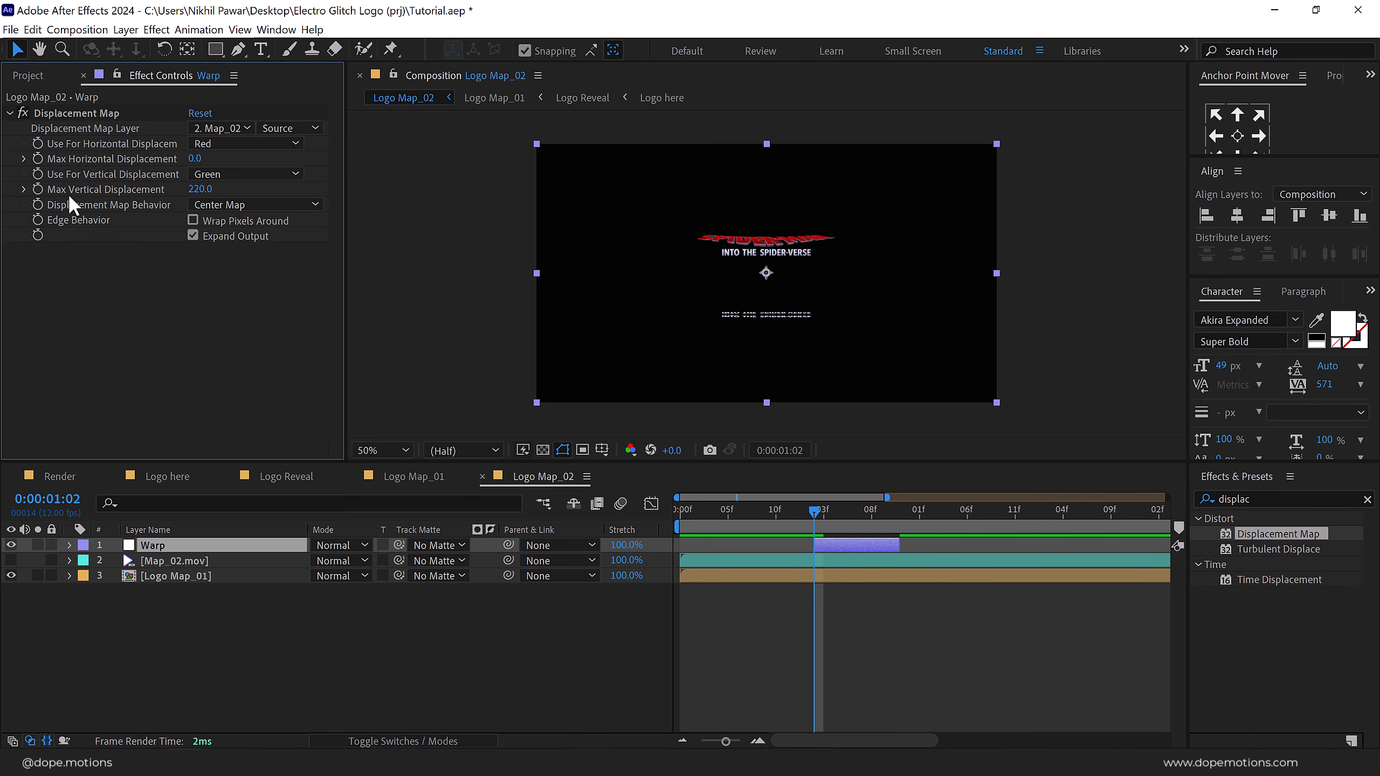
Keyframe the Warp layer's Max Vertical Displacement at 220 on 0:00:01:02, -120 on 0:00:01:03 and 30 on 0:00:01:04, and check the neighbouring frames.
left_click(40, 189)
left_click(782, 683)
key("Page_Down")
left_click(200, 191)
left_click(201, 191)
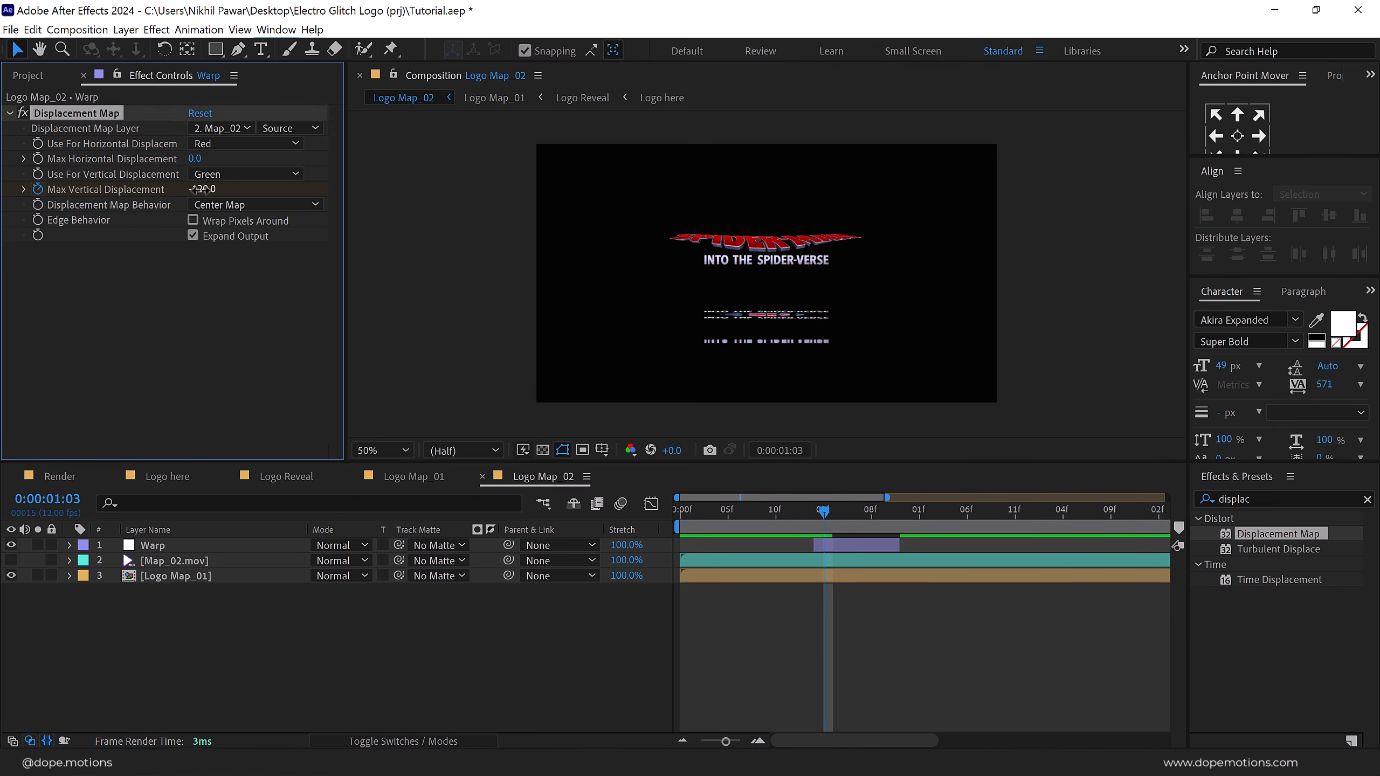
left_click(793, 645)
key("Page_Down")
left_click(202, 189)
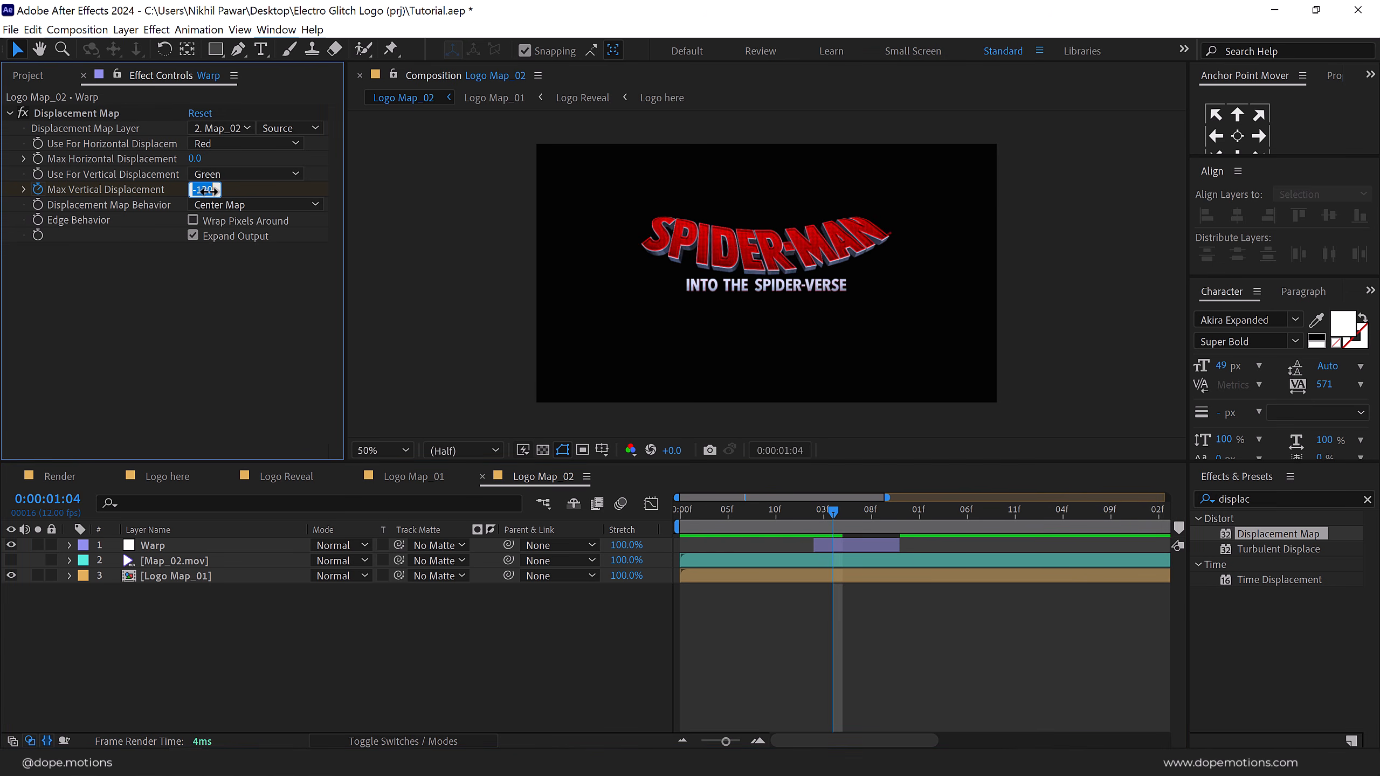
type("30")
mouse_move(832, 530)
left_mouse_down()
mouse_move(869, 538)
mouse_move(829, 537)
left_mouse_up()
key("Page_Down")
key("Page_Down")
key("Page_Up")
Create a new composition named Logo Map_03 and place the Logo Map_02 composition in it.
left_click(28, 75)
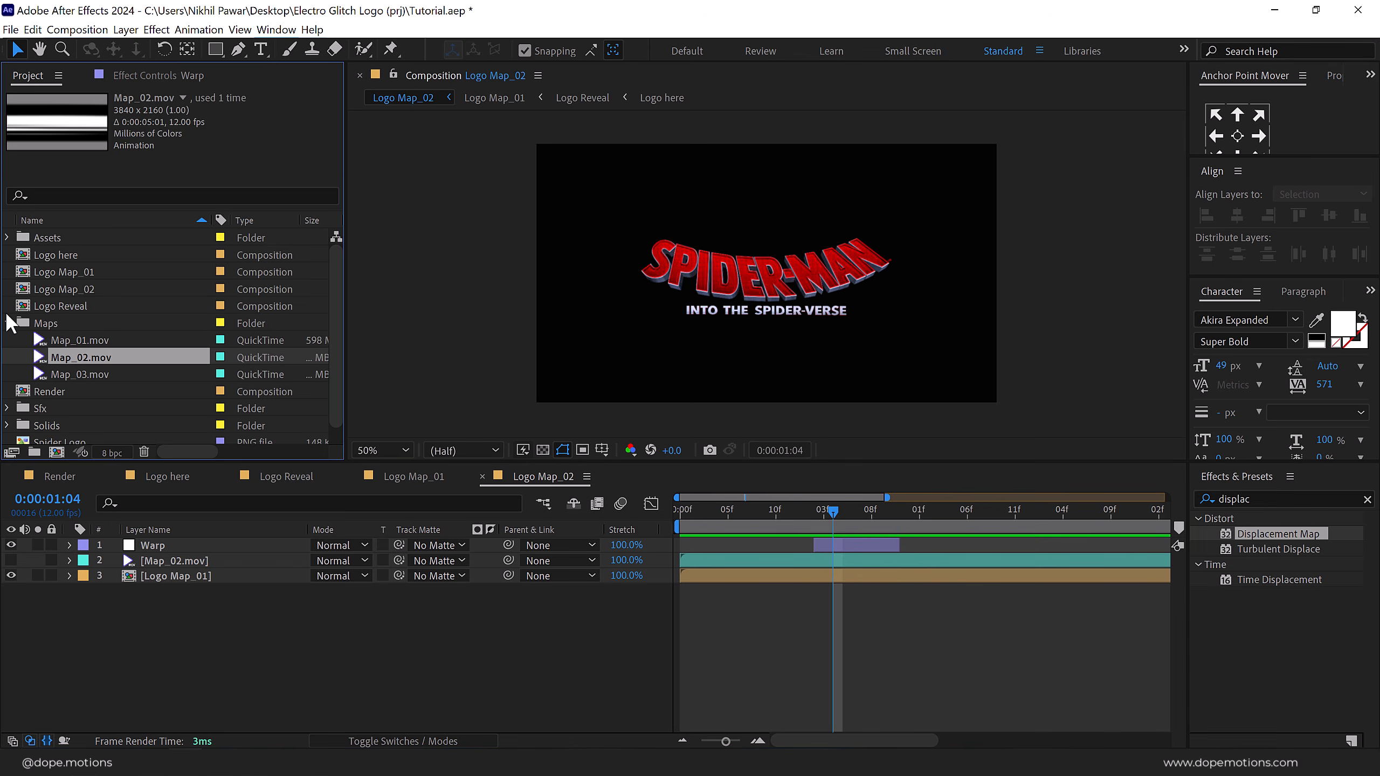
left_click(7, 322)
left_click(56, 452)
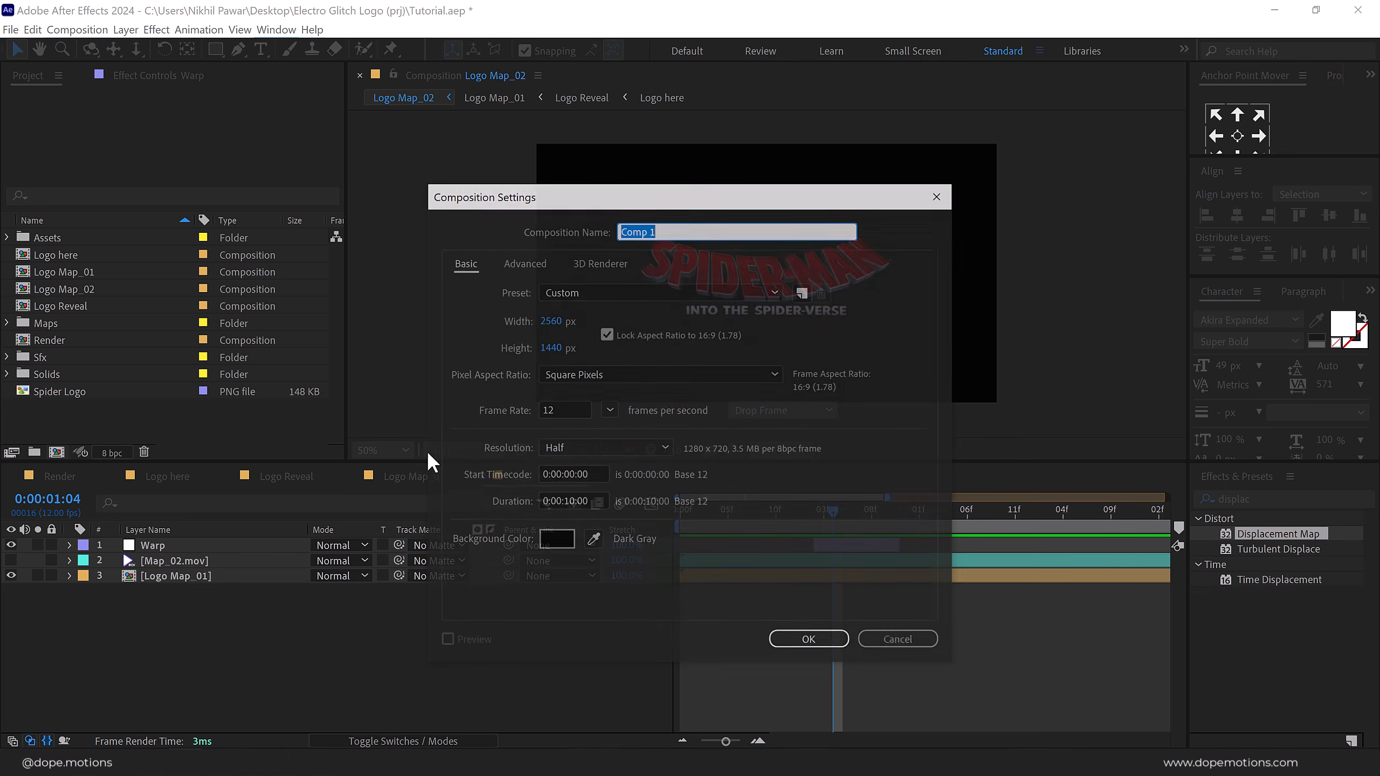
type("Logo")
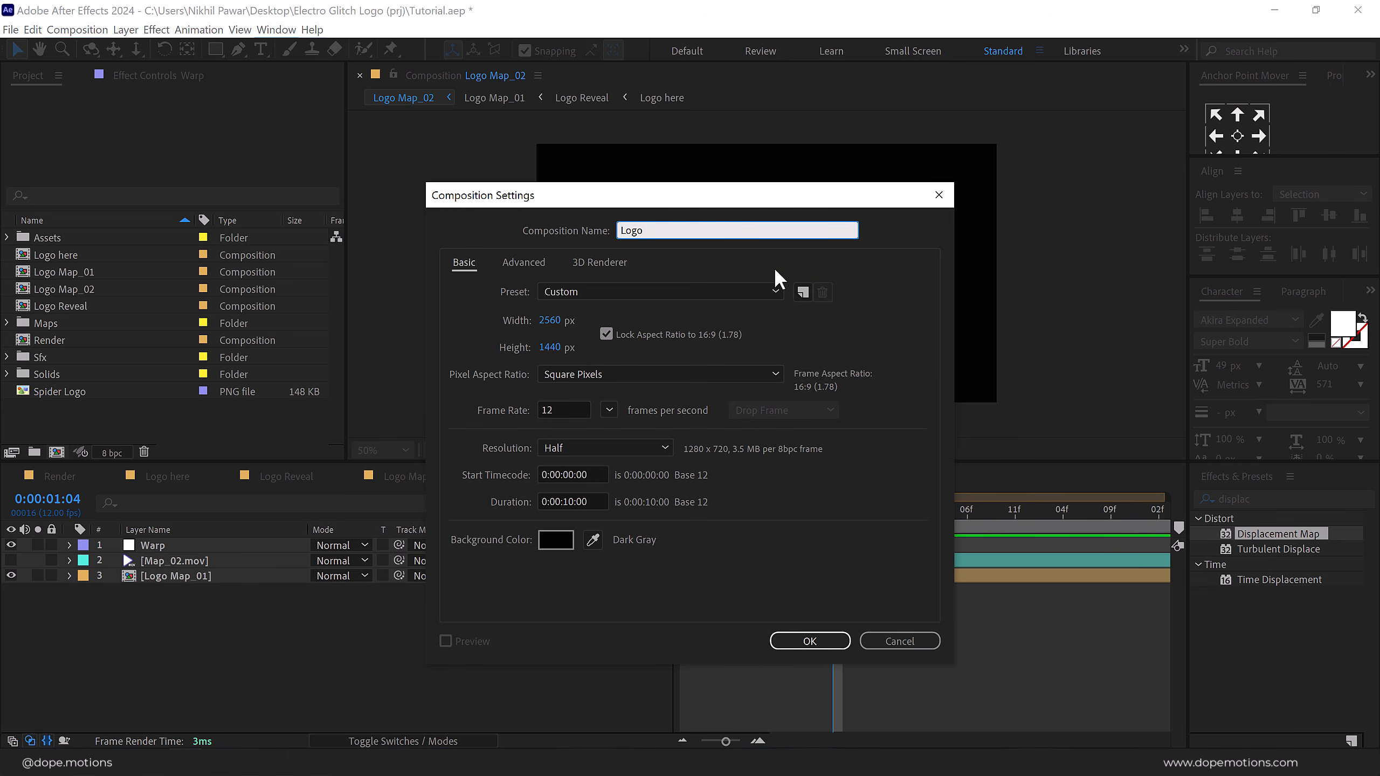
type(" Map_03")
left_click(820, 643)
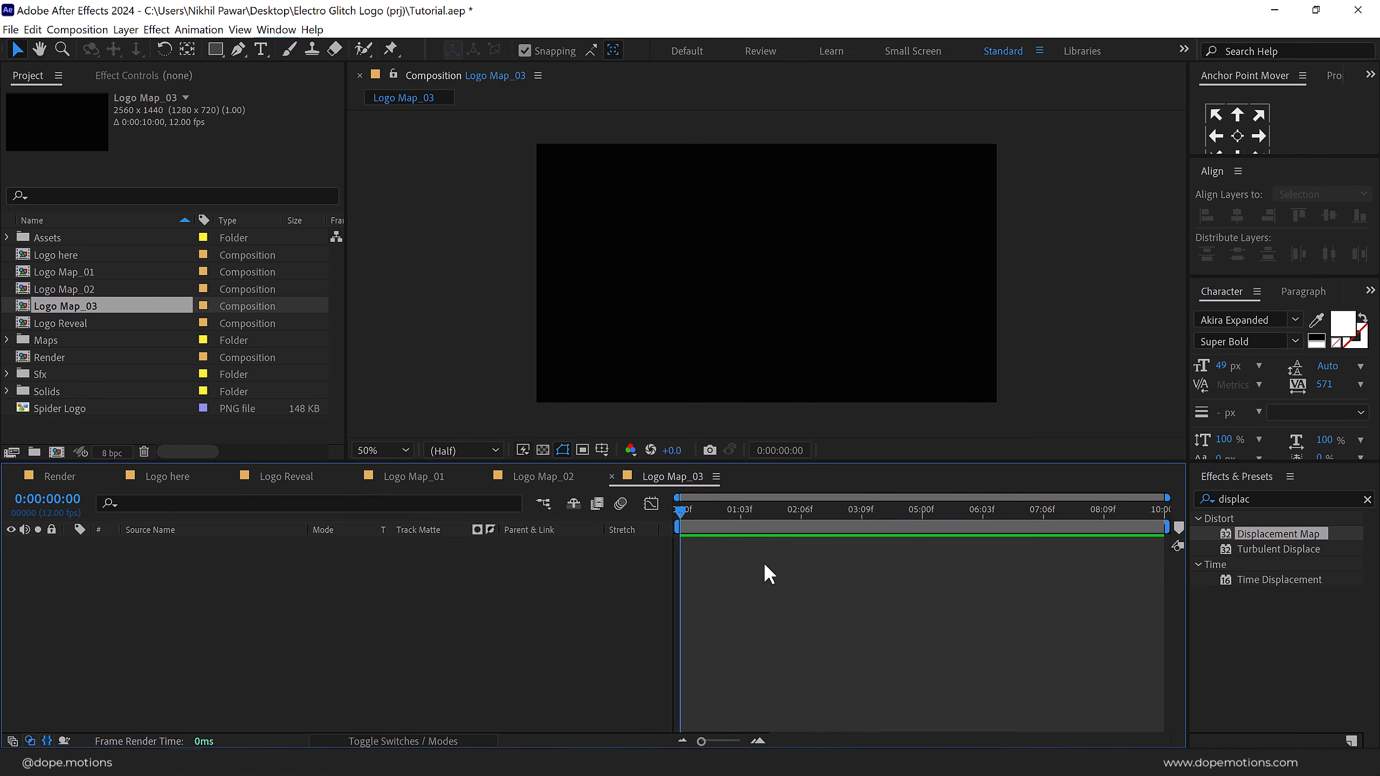
left_click_drag(73, 294, 167, 686)
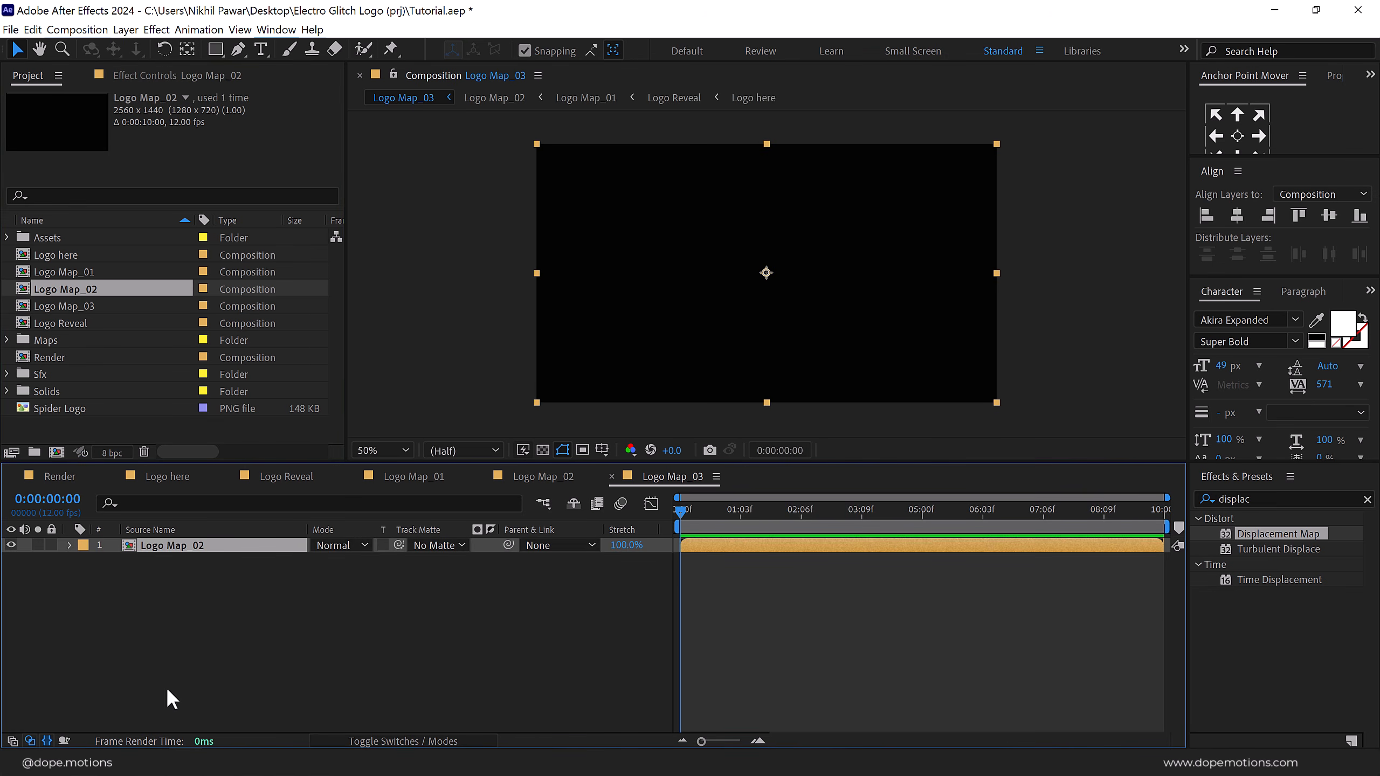
Add Map_03.mov from the Maps folder above the Logo Map_02 layer and hide it.
left_click(8, 340)
left_click_drag(79, 388, 169, 541)
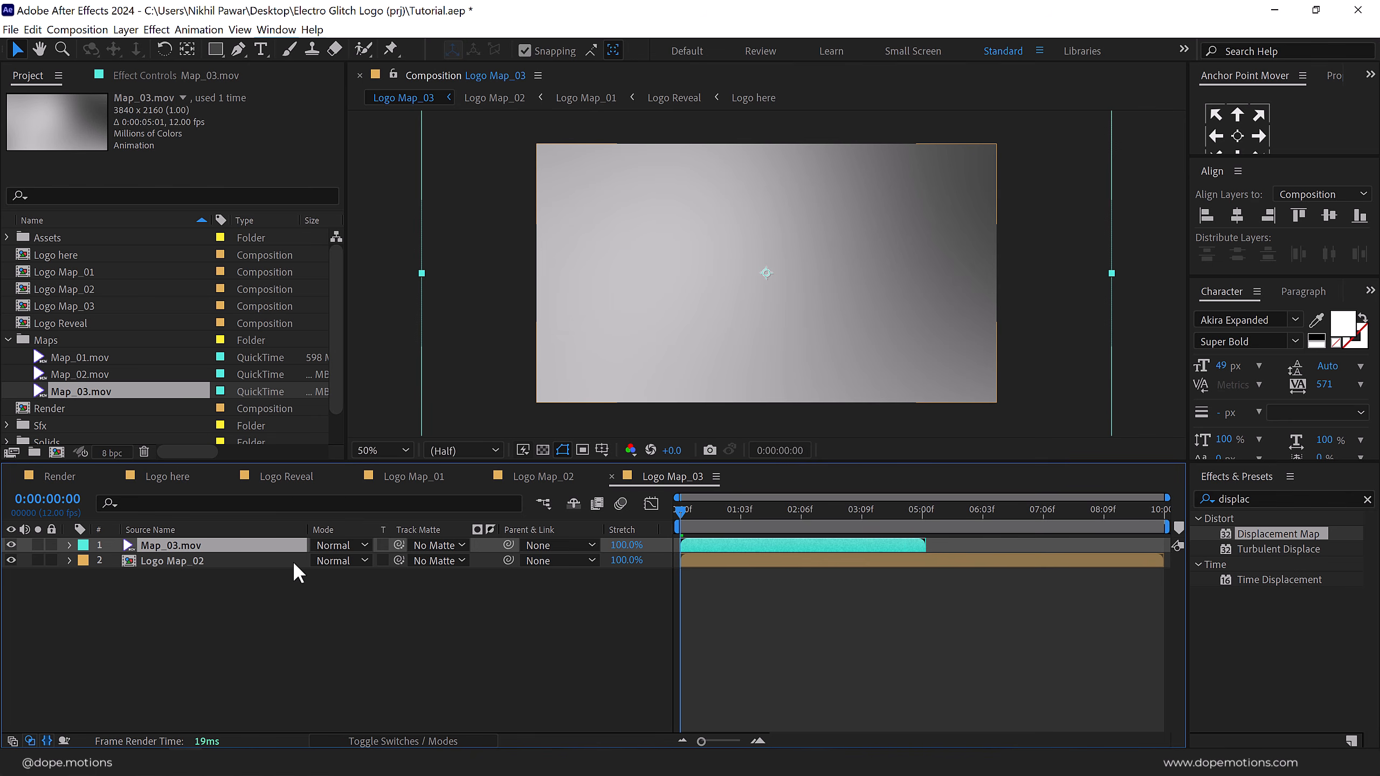
key("s")
left_click(374, 561)
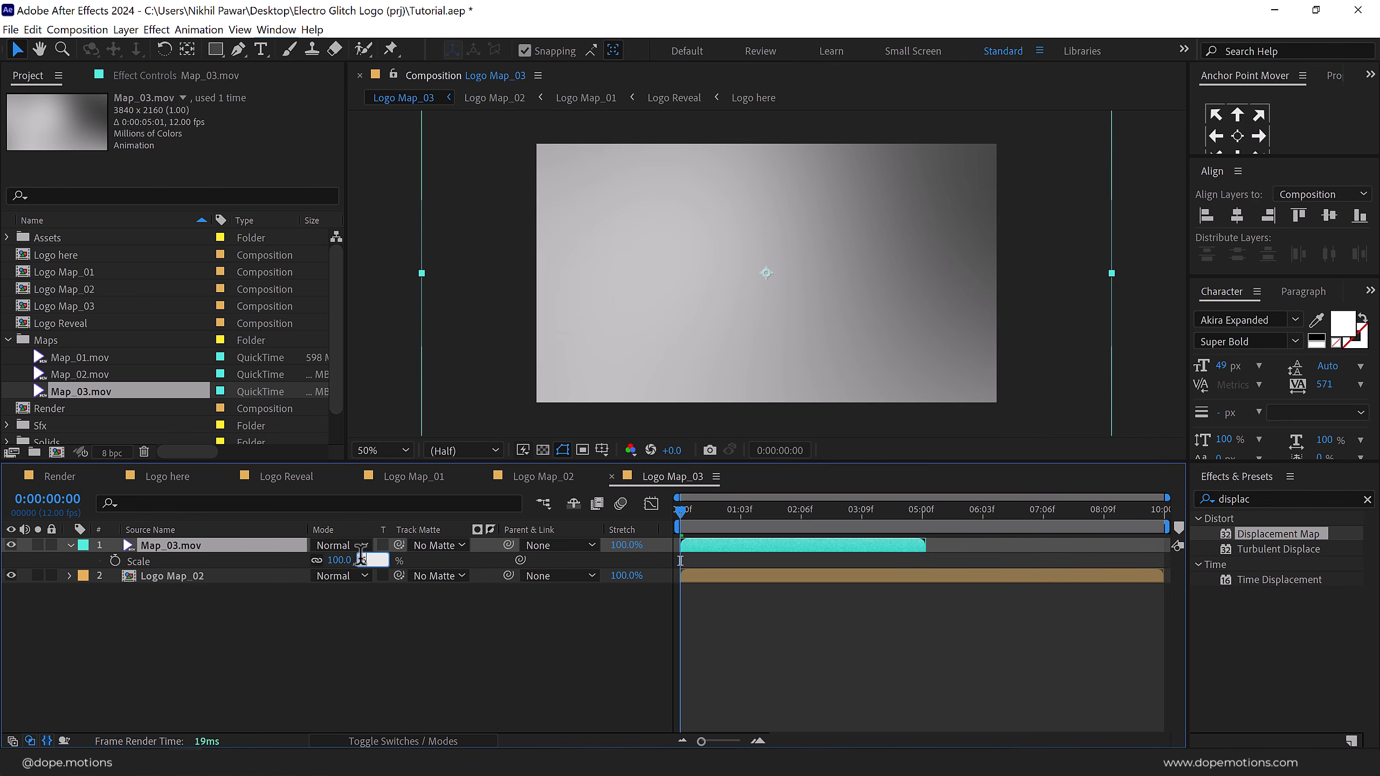
left_click(272, 625)
left_click(71, 546)
left_click(11, 546)
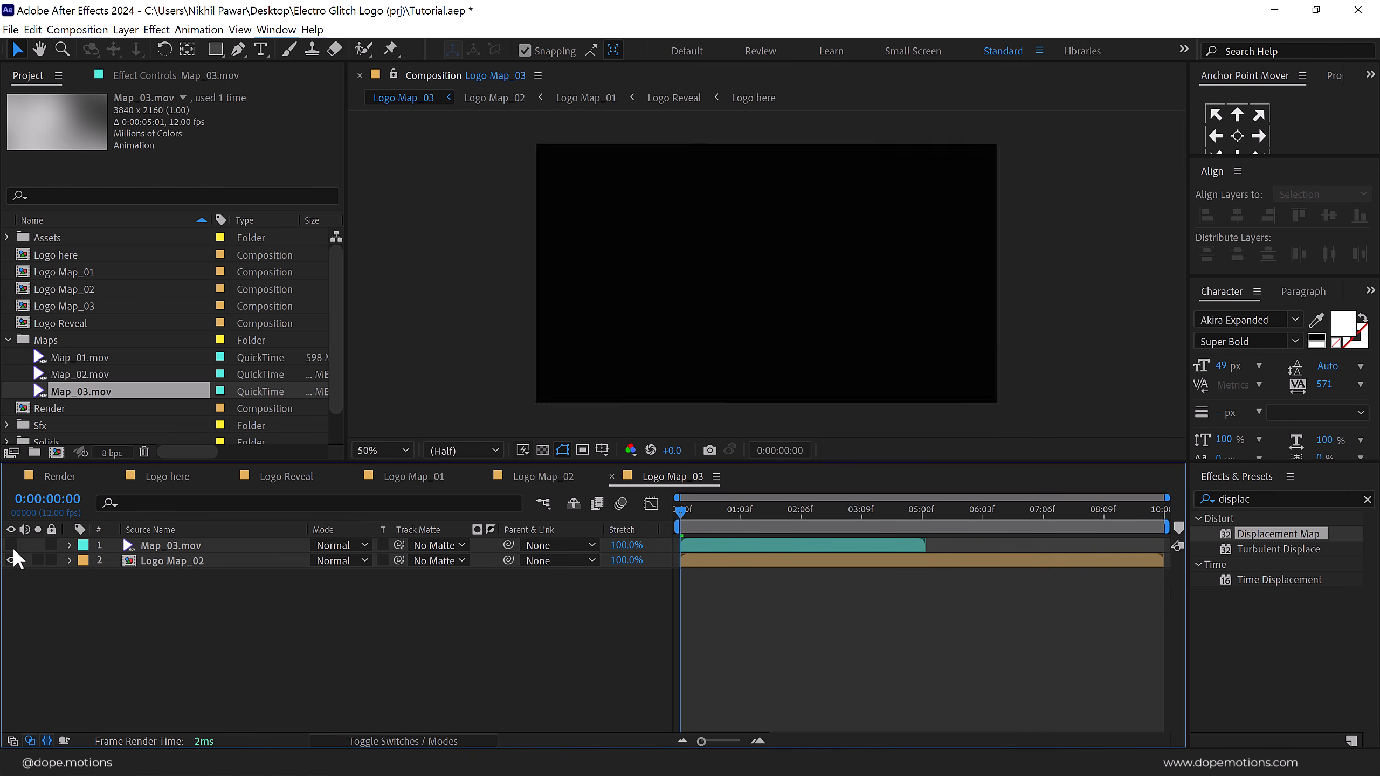
Apply Displacement Map to the Logo Map_02 layer using Map_03.mov, set Max Horizontal Displacement to 3, and check the logo around 0:00:04:05.
left_click(175, 564)
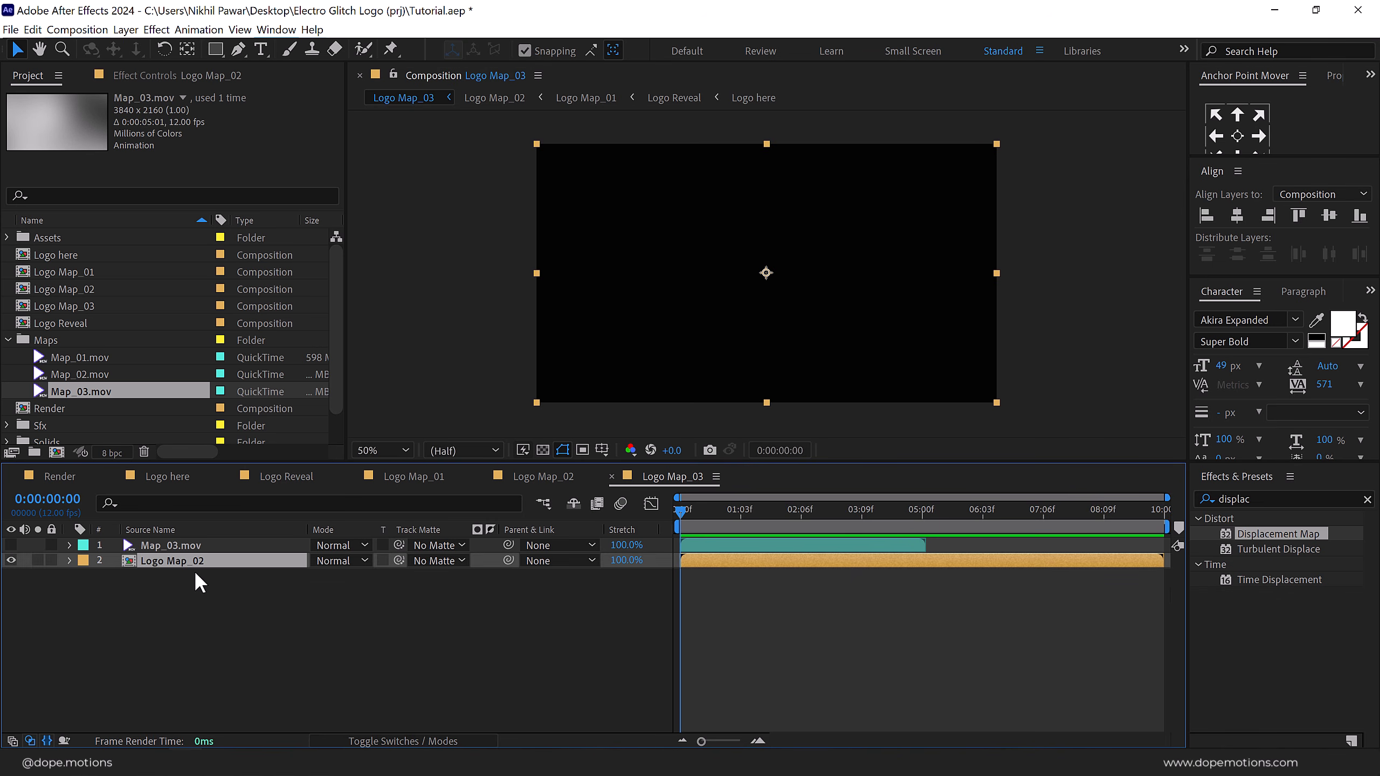
double_click(1287, 532)
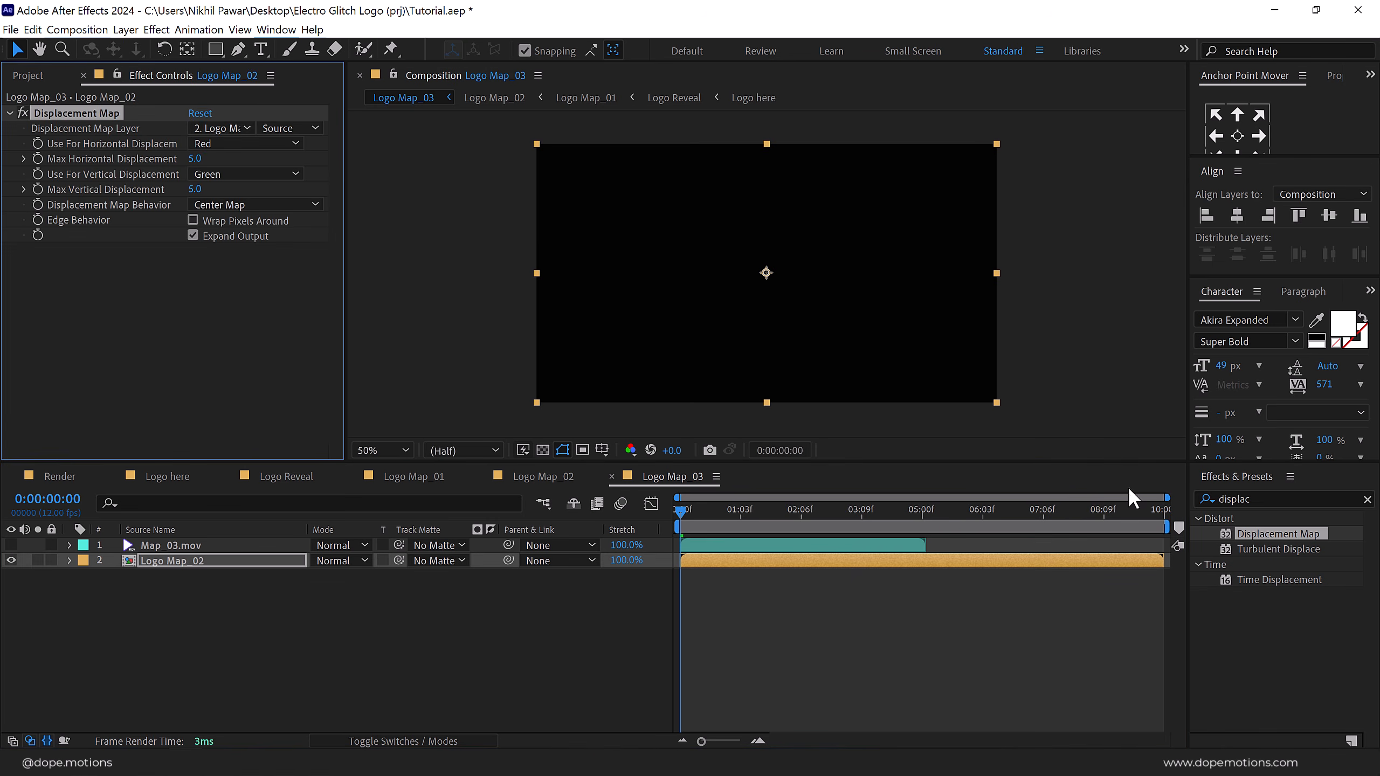
left_click(219, 126)
left_click(223, 161)
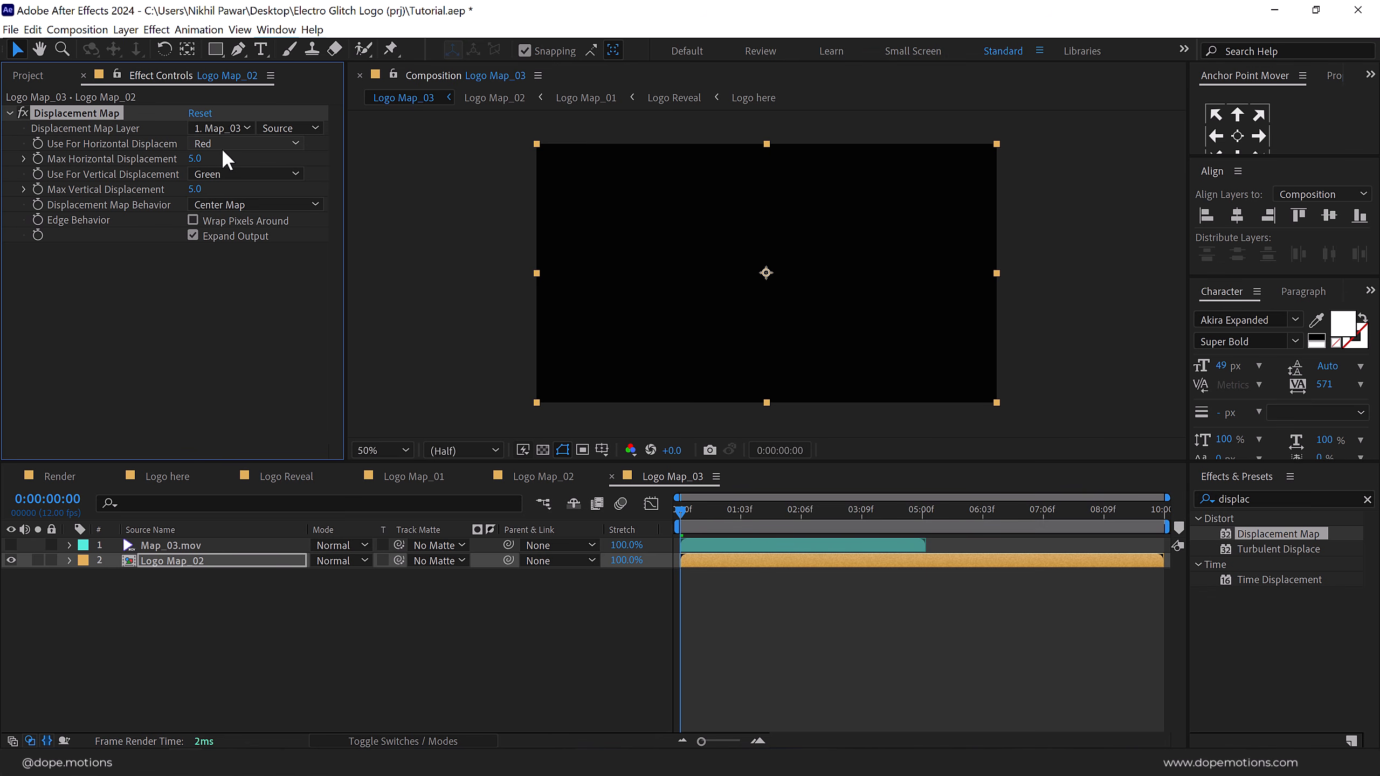
left_click(194, 158)
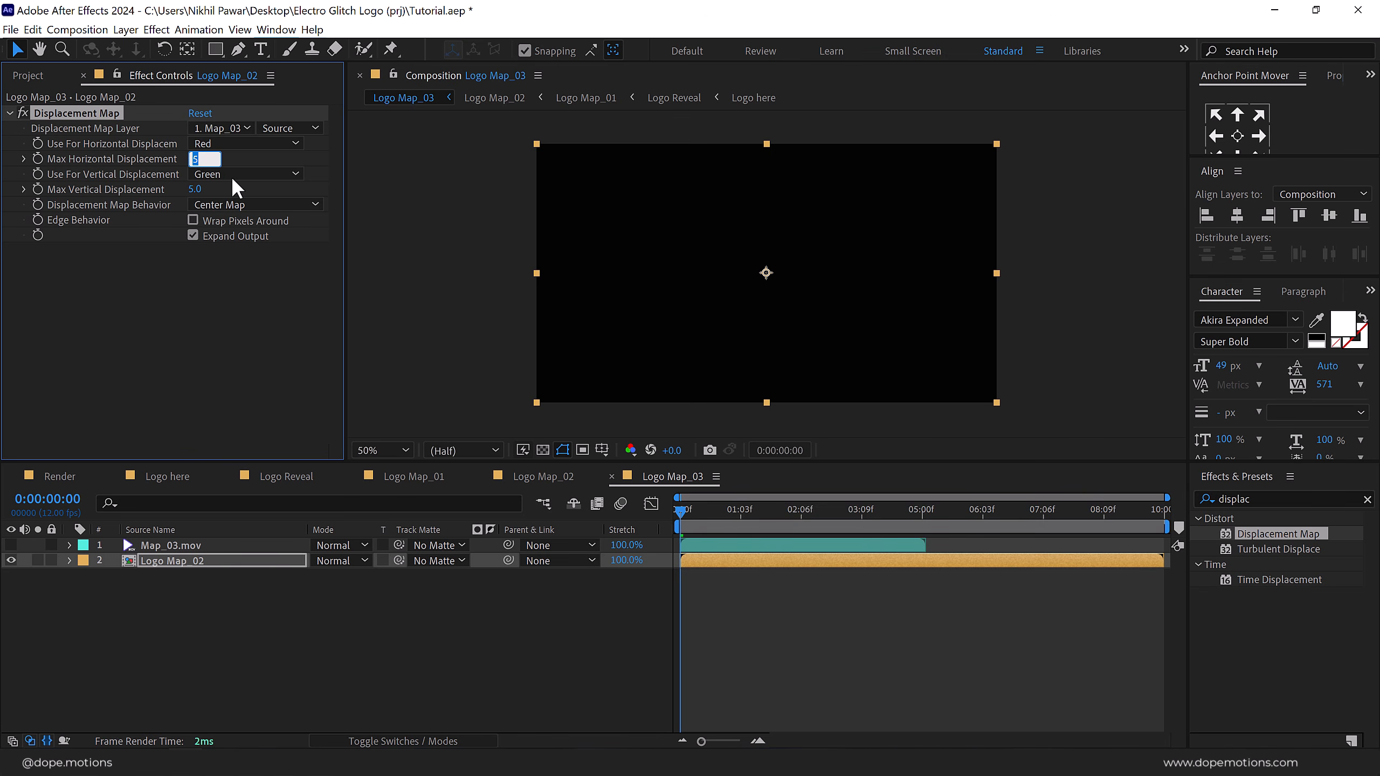
type("3")
key("Return")
left_click_drag(692, 511, 869, 526)
scroll(724, 349, "up", 1)
mouse_move(891, 527)
left_mouse_down()
mouse_move(912, 524)
mouse_move(848, 528)
mouse_move(909, 538)
mouse_move(894, 543)
left_mouse_up()
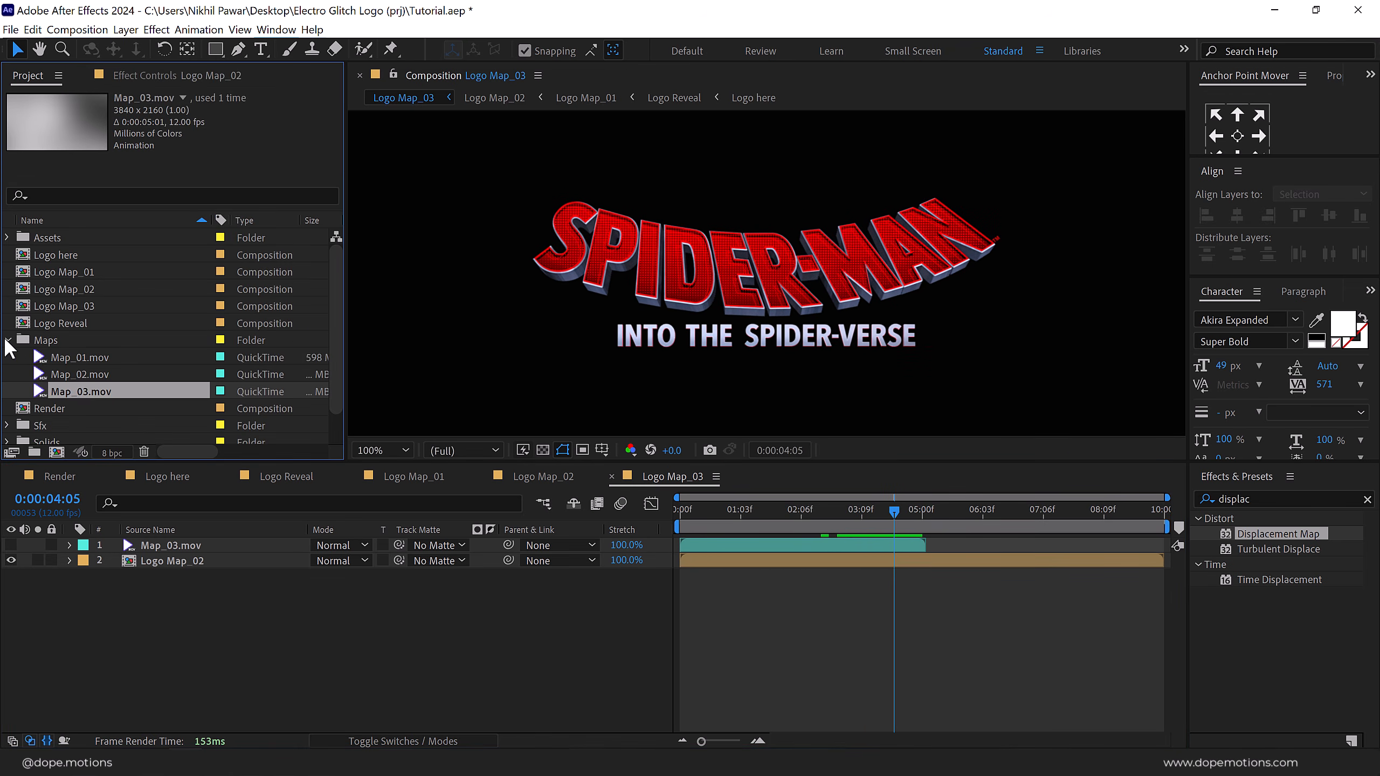
Create a new composition named Blur map with the existing 2560 x 1440, 12 fps settings.
left_click(7, 340)
left_click(71, 428)
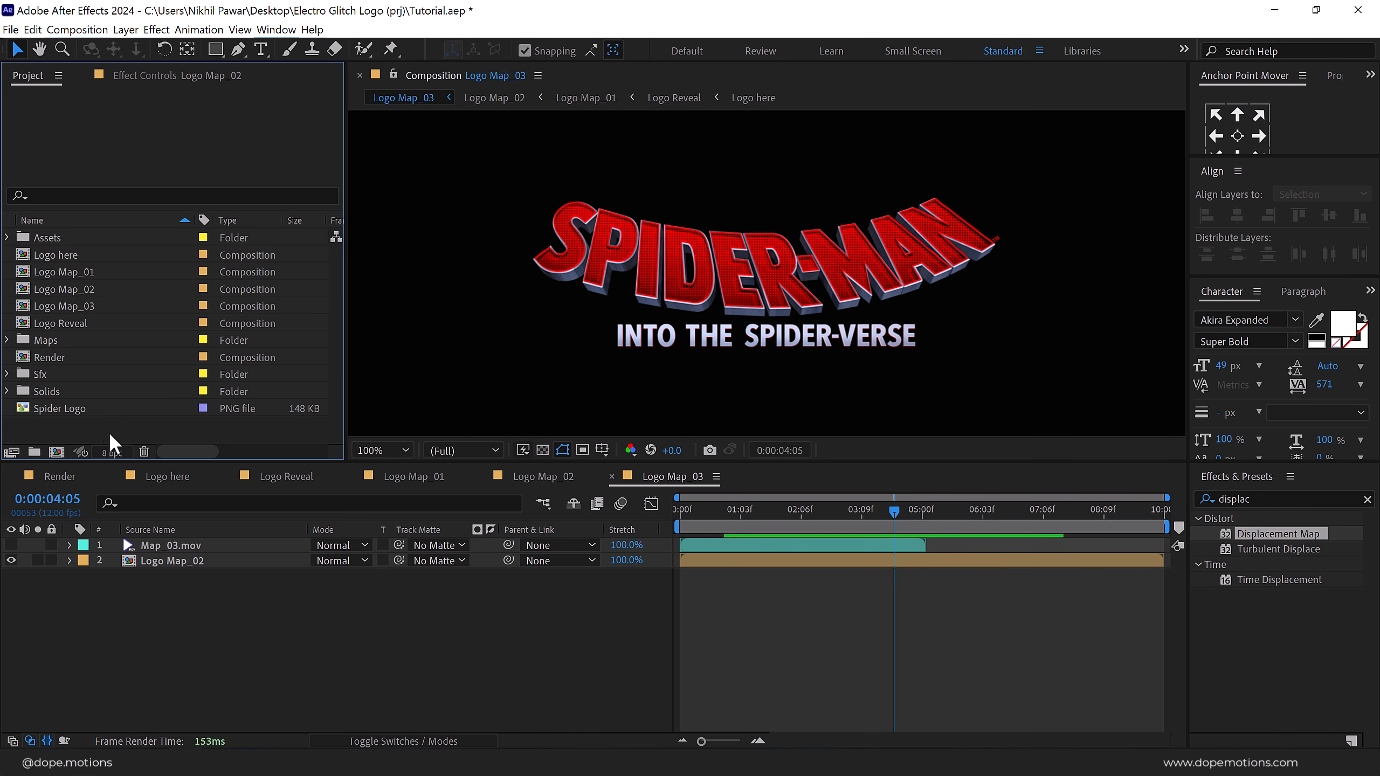
left_click(56, 452)
type("Blur map")
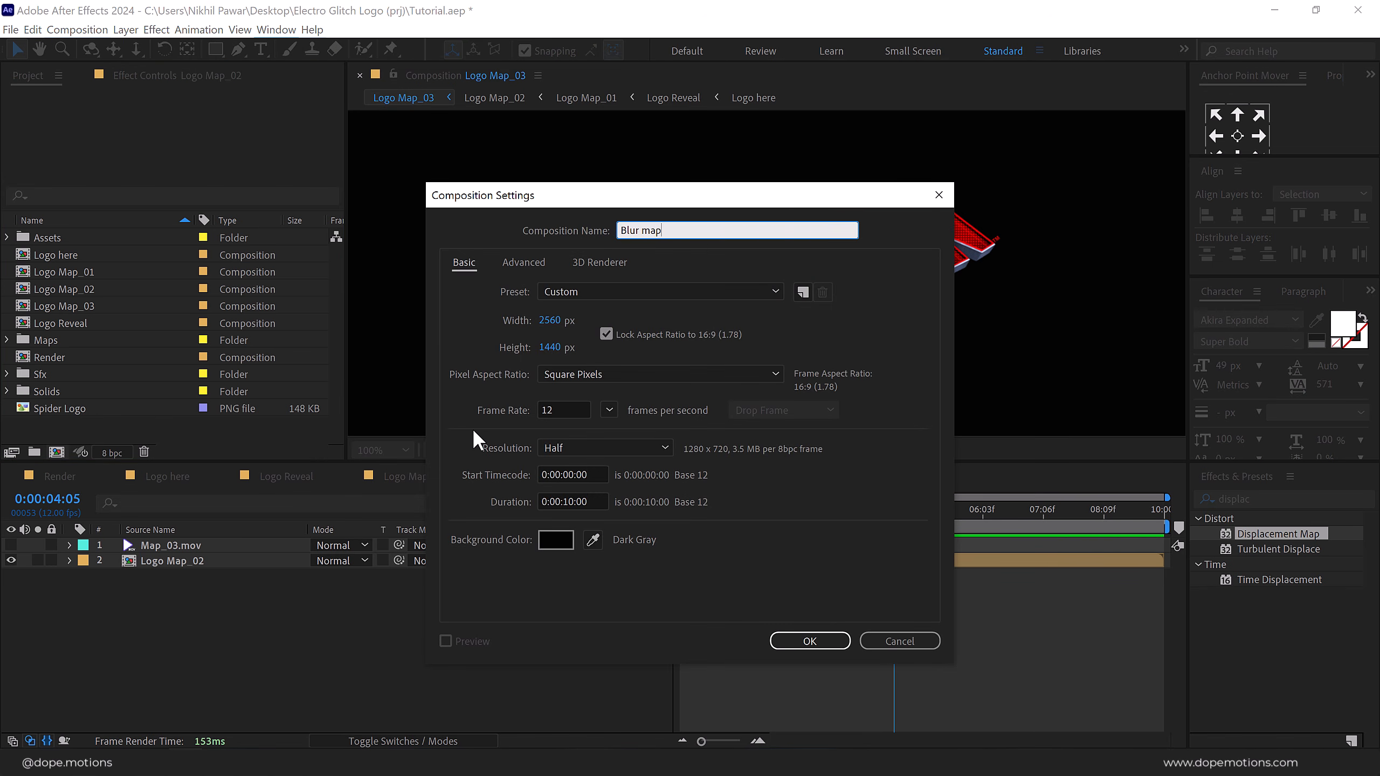
left_click(795, 641)
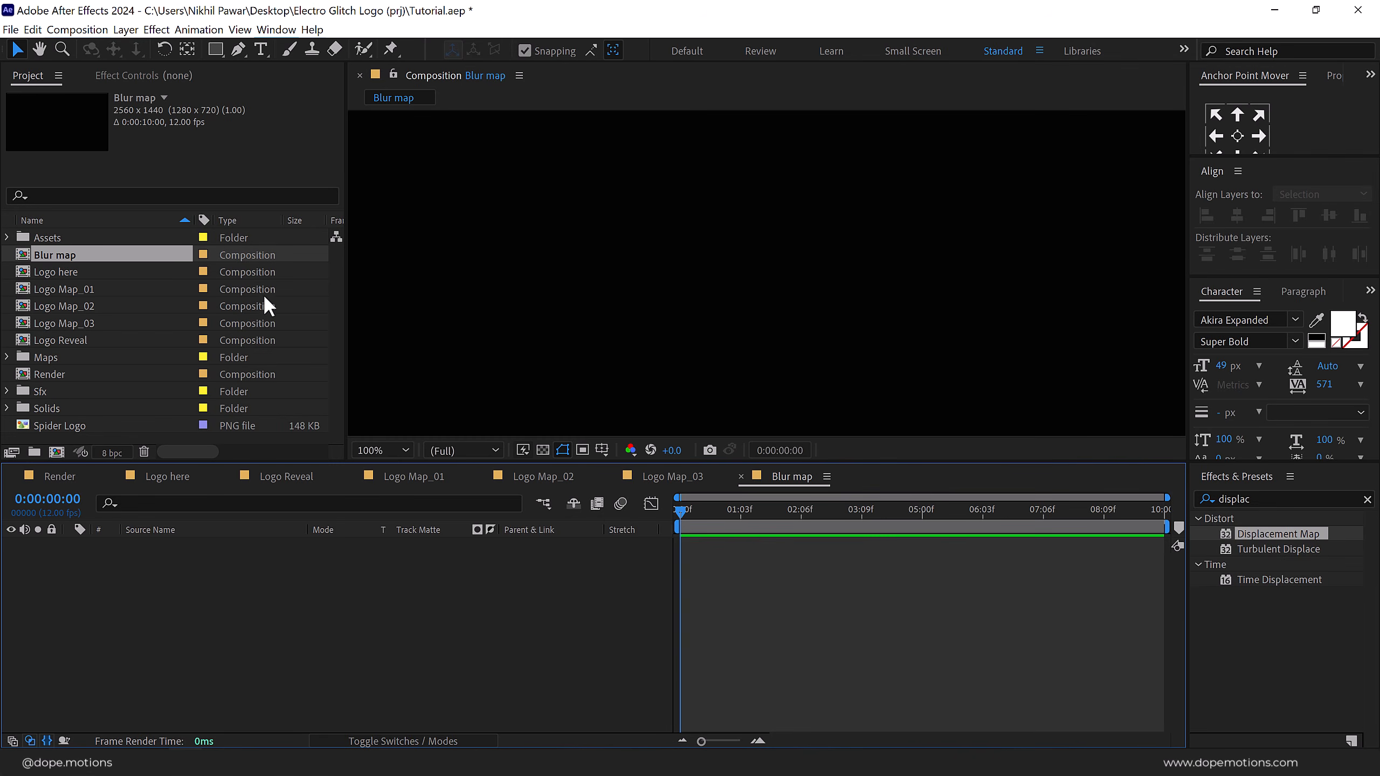
Place Ref Texture.mov from the Assets folder in the Blur map composition and scale it to 112%.
left_click(6, 238)
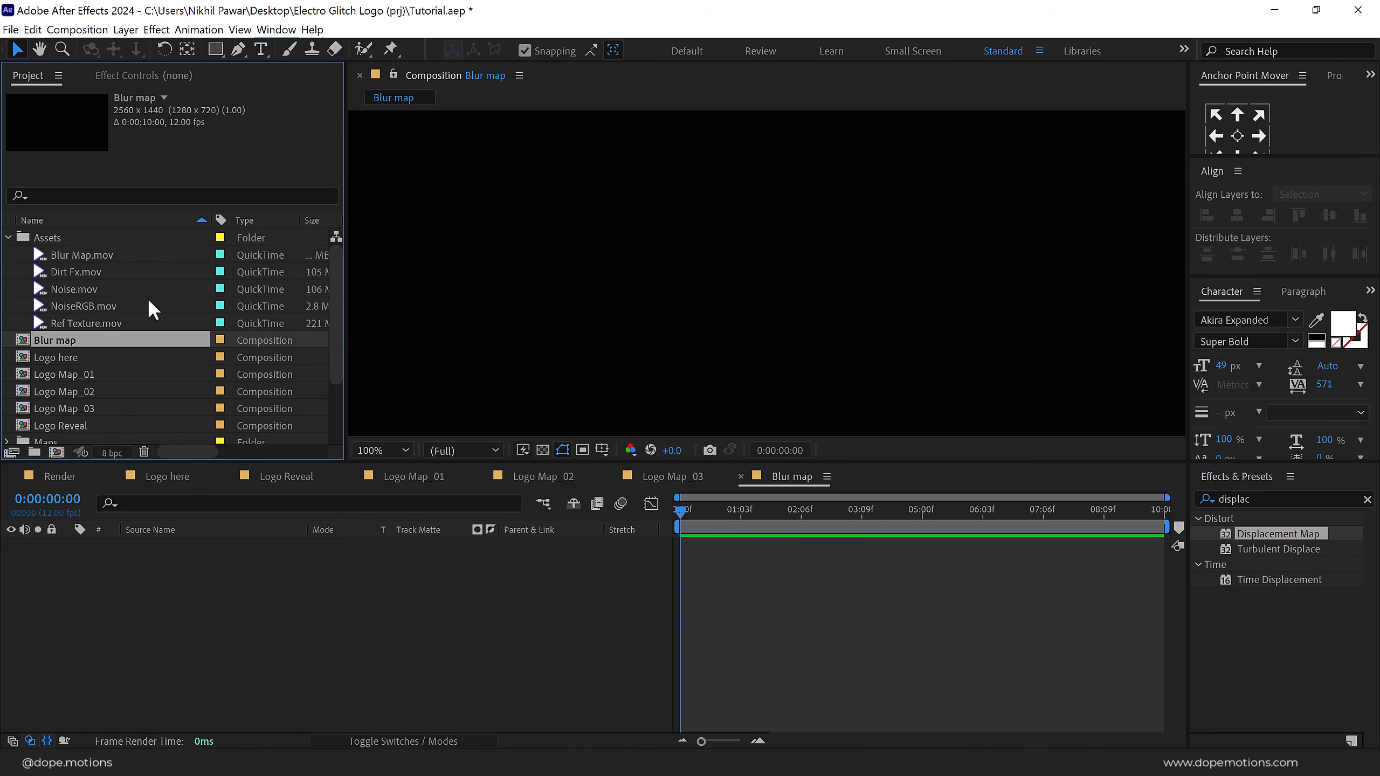
scroll(598, 299, "down", 2)
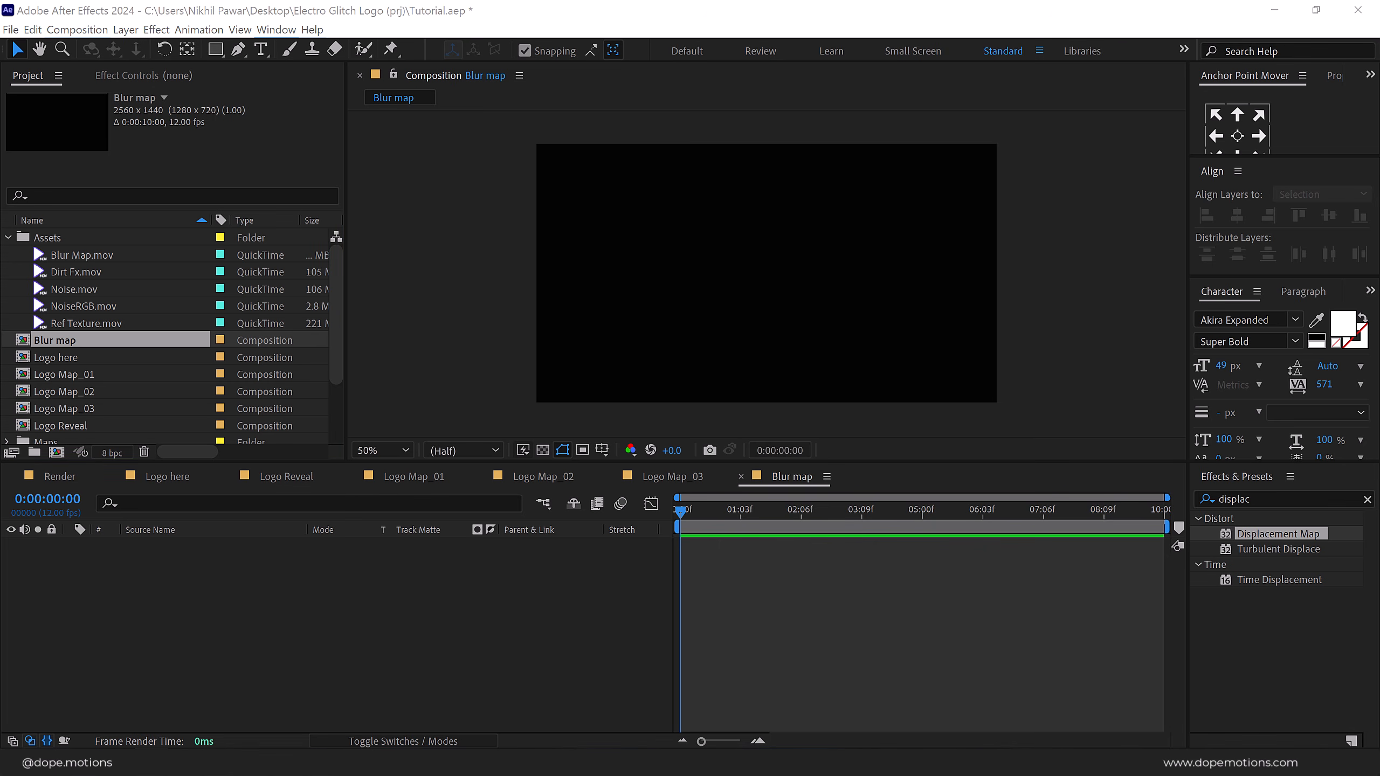
left_click_drag(75, 323, 125, 604)
left_click_drag(354, 561, 380, 561)
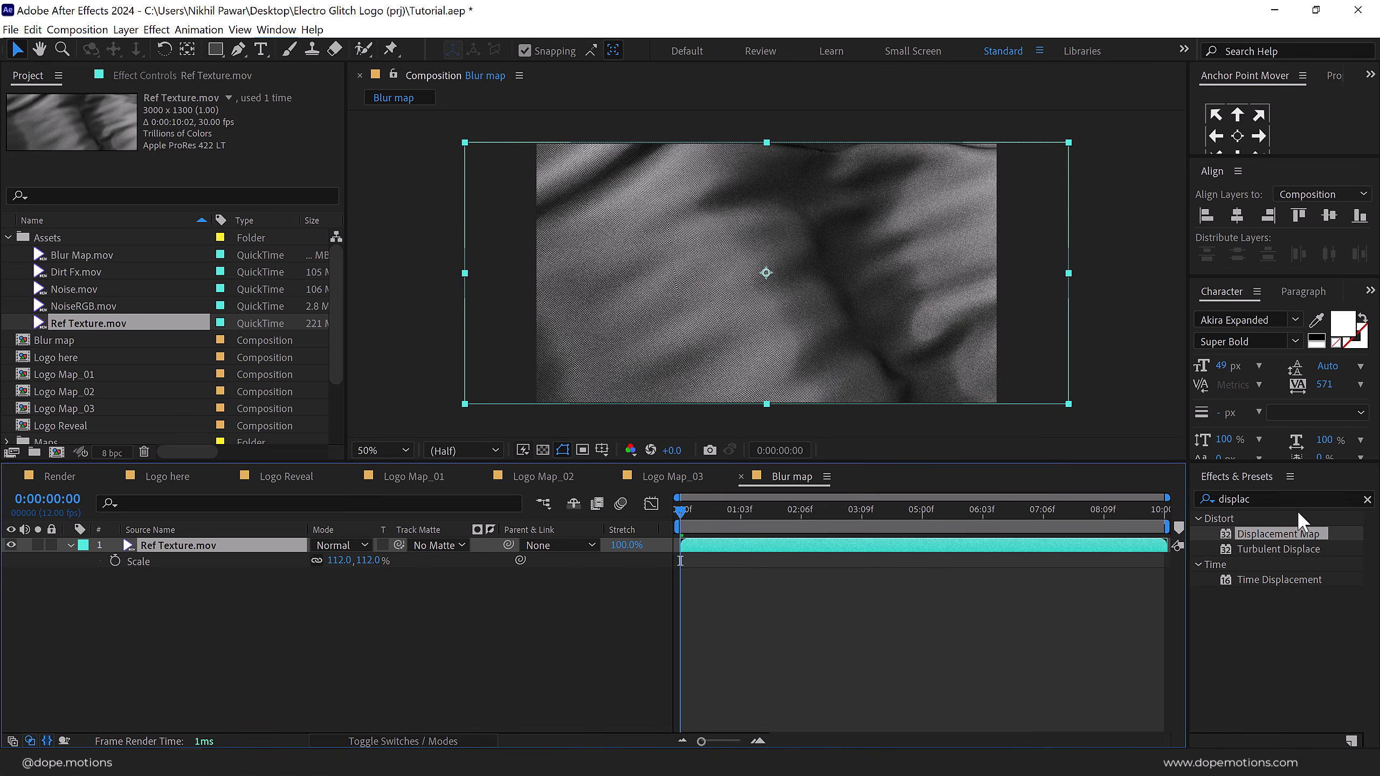
Apply Curves to Ref Texture.mov and shape a steep contrast curve that crushes the shadows and lifts the highlights.
left_click(1255, 499)
type("curv")
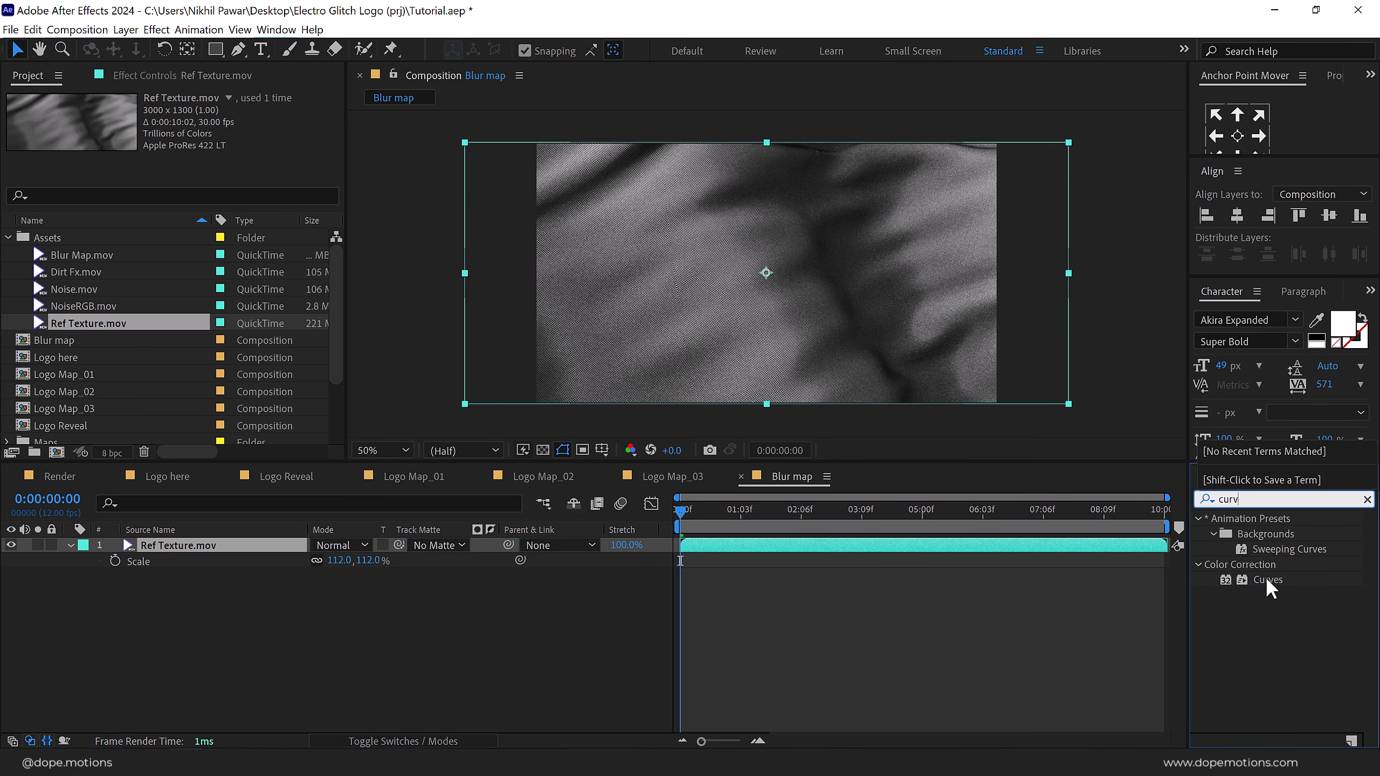
left_click_drag(1267, 581, 161, 82)
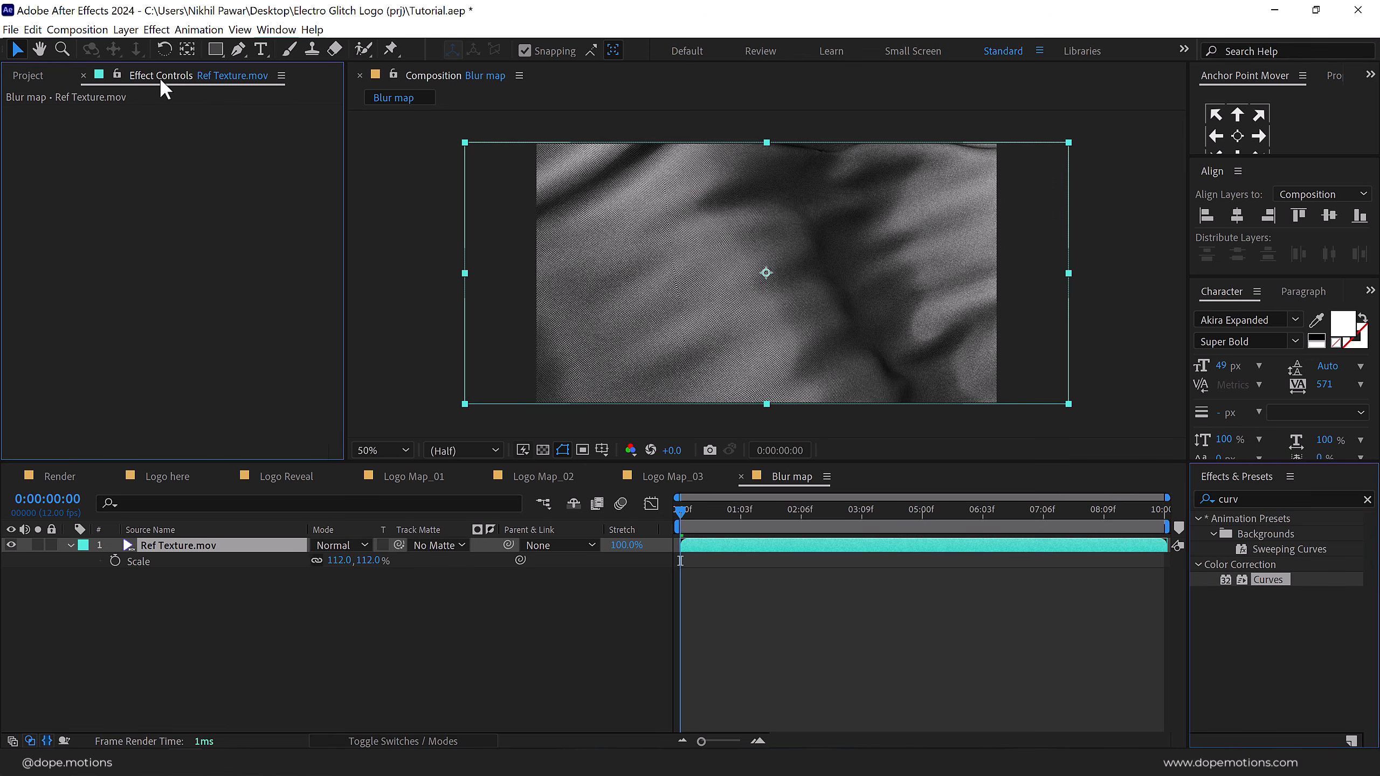
double_click(1267, 580)
left_click_drag(95, 351, 131, 397)
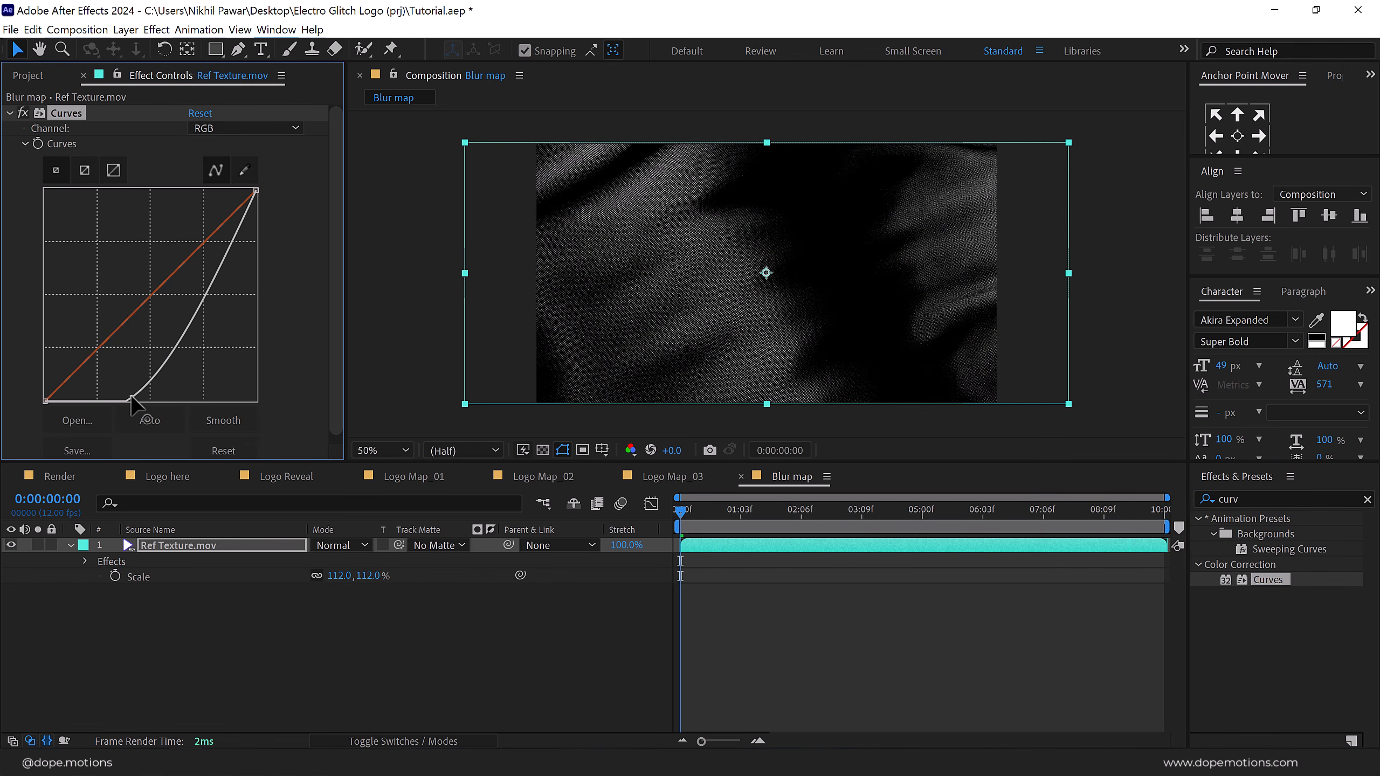
left_click_drag(215, 269, 178, 190)
left_click(387, 634)
key("space")
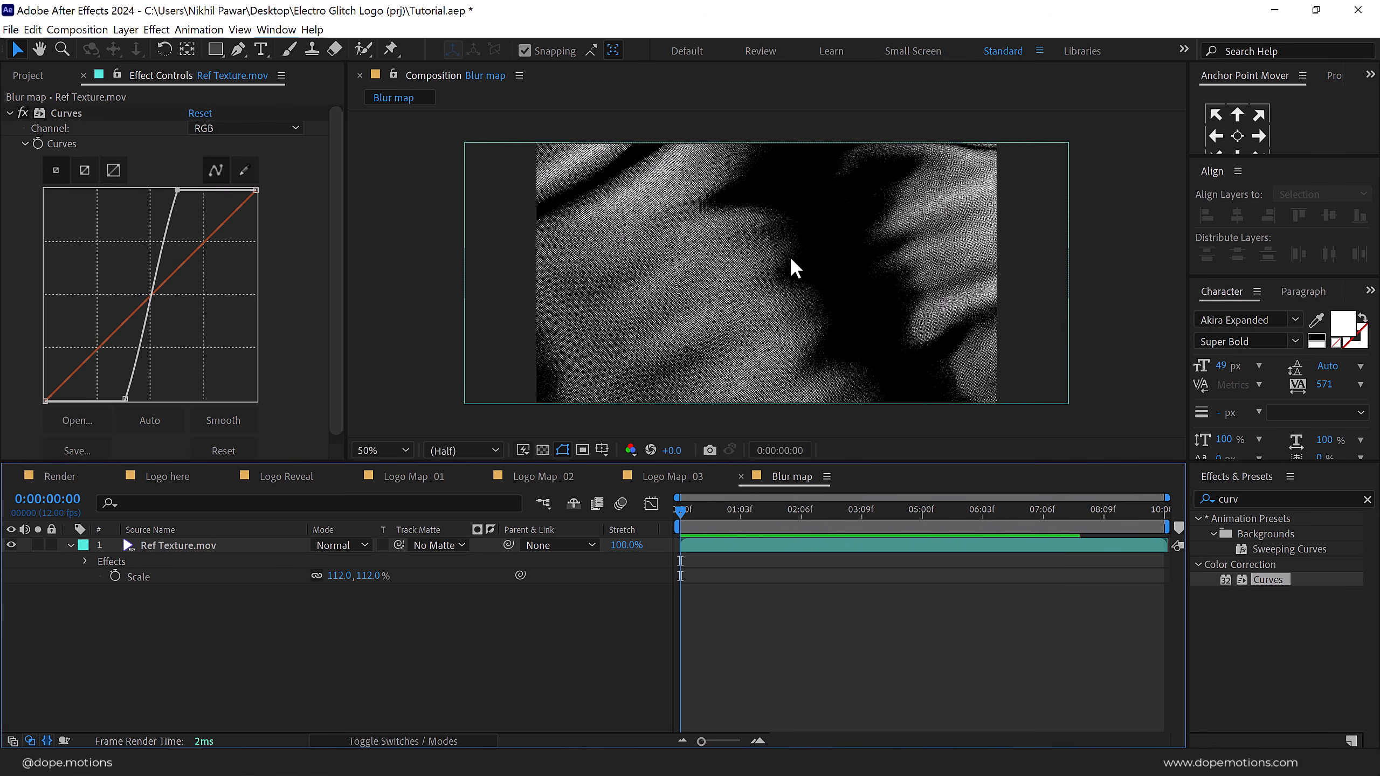
Create a black solid named Layer above Ref Texture.mov.
key("comma")
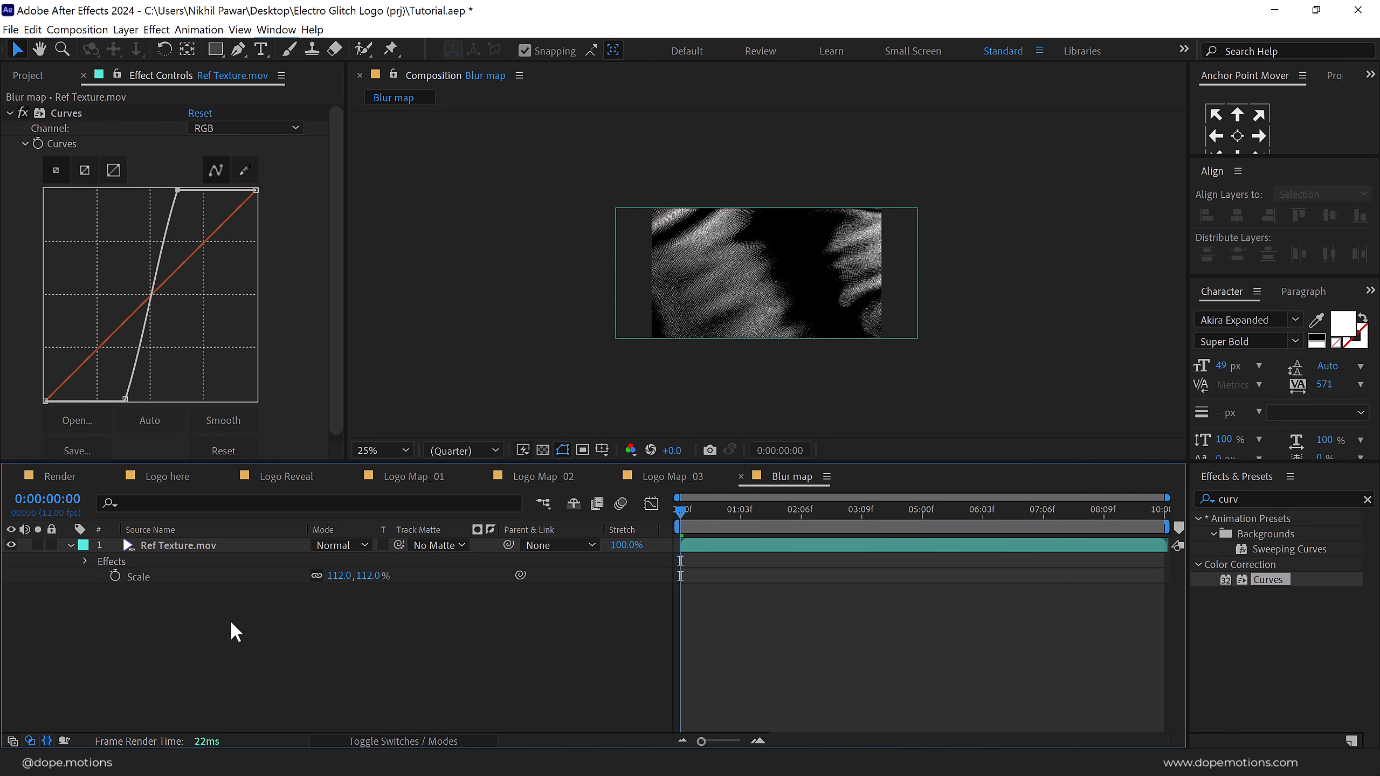
key("ctrl+y")
type("Layer")
key("Return")
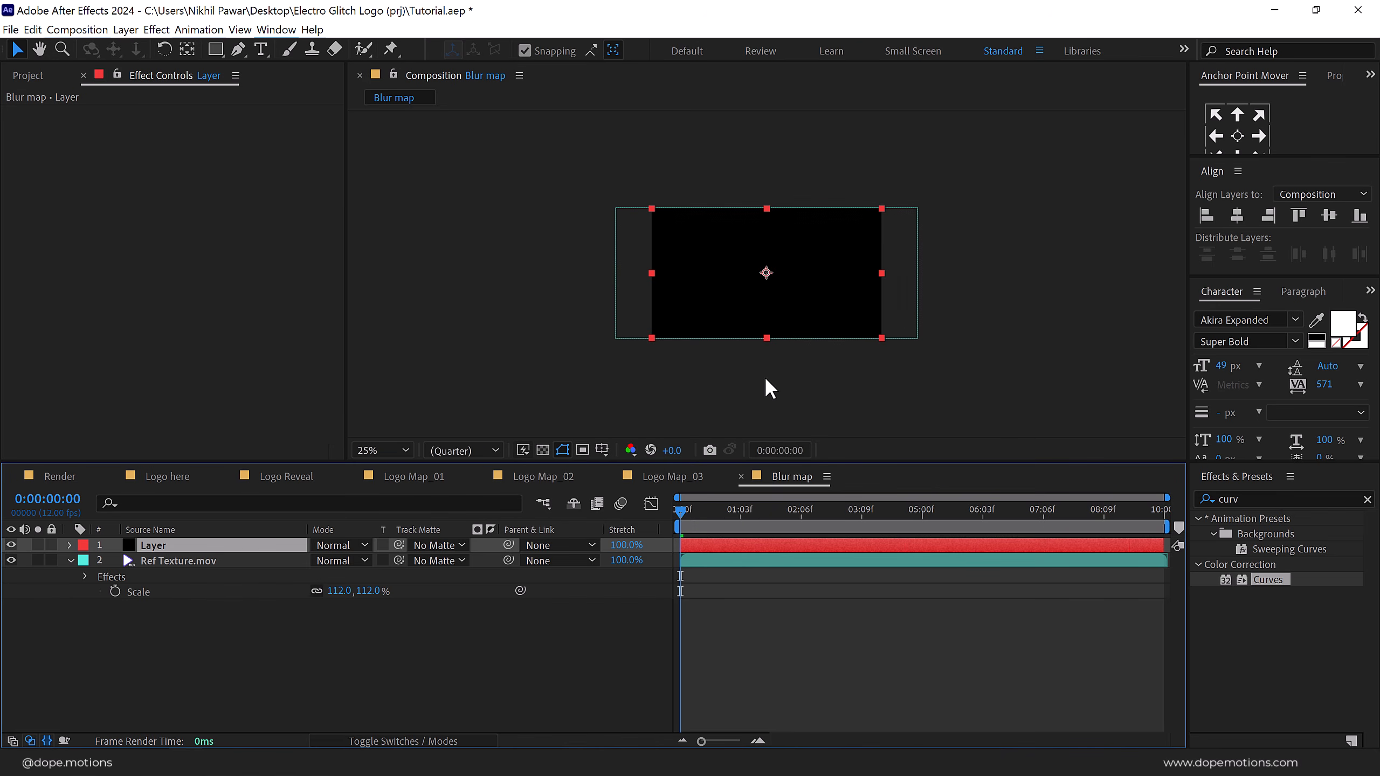
Draw a rectangular mask on the black Layer solid covering the upper part of the frame and feather it by 600 pixels.
key("period")
key("comma")
key("q")
left_click_drag(541, 141, 1036, 288)
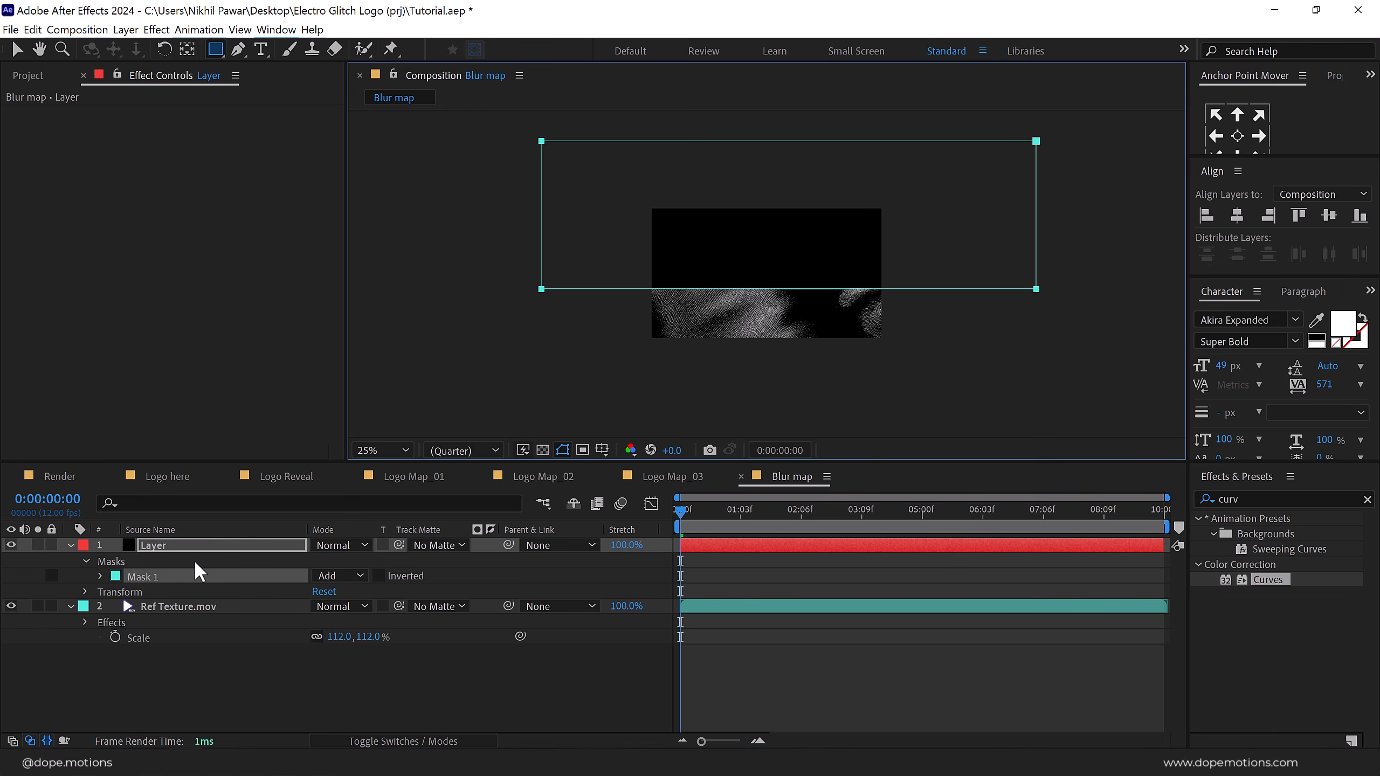
key("f")
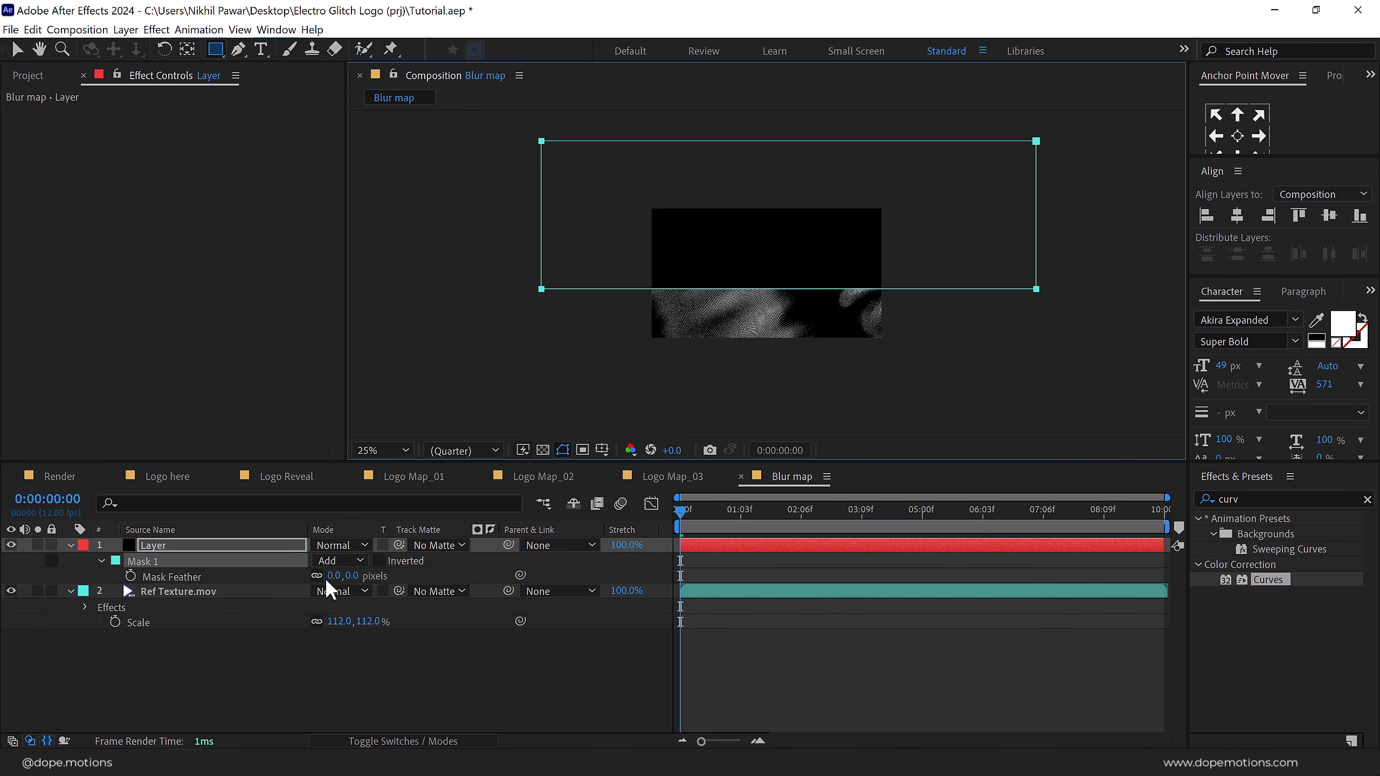
left_click_drag(578, 559, 745, 547)
left_click(364, 577)
type("600")
left_click(414, 687)
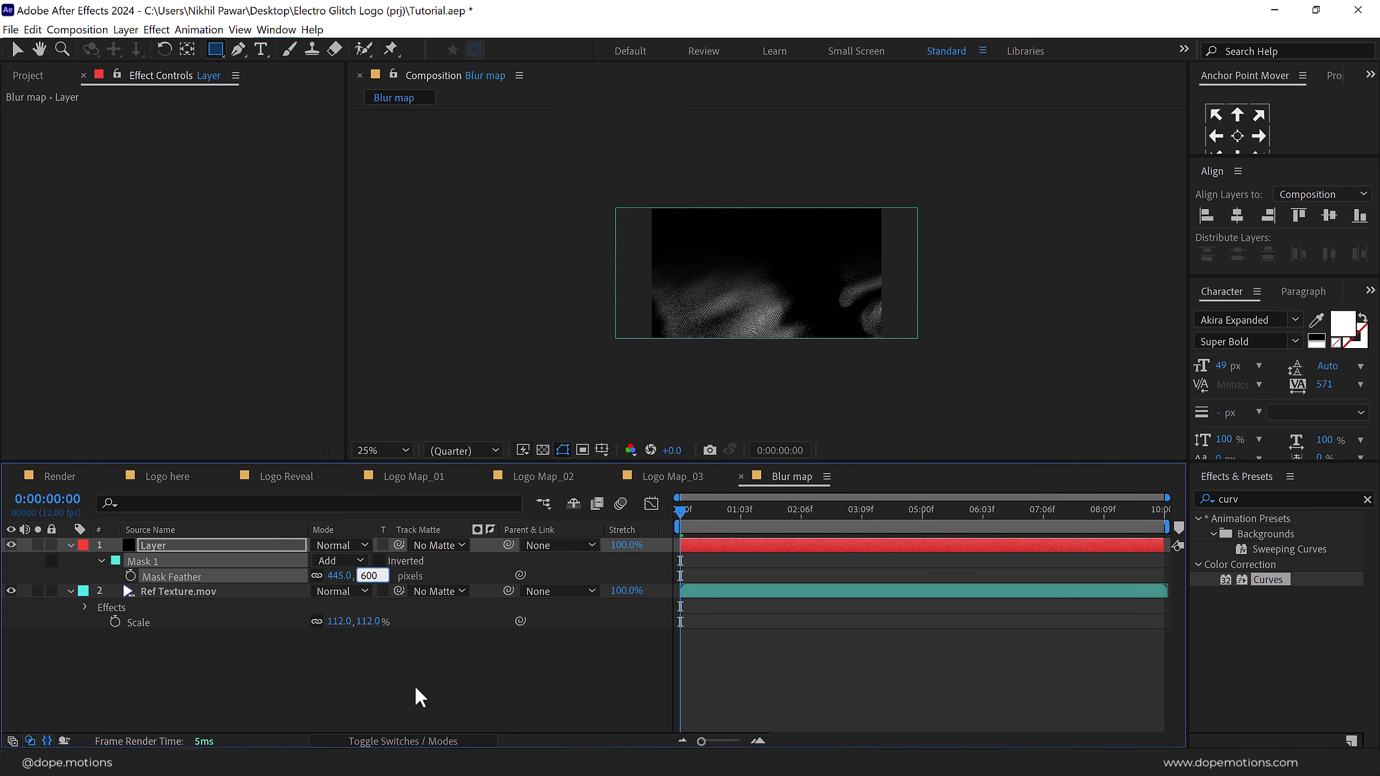
scroll(701, 275, "up", 2)
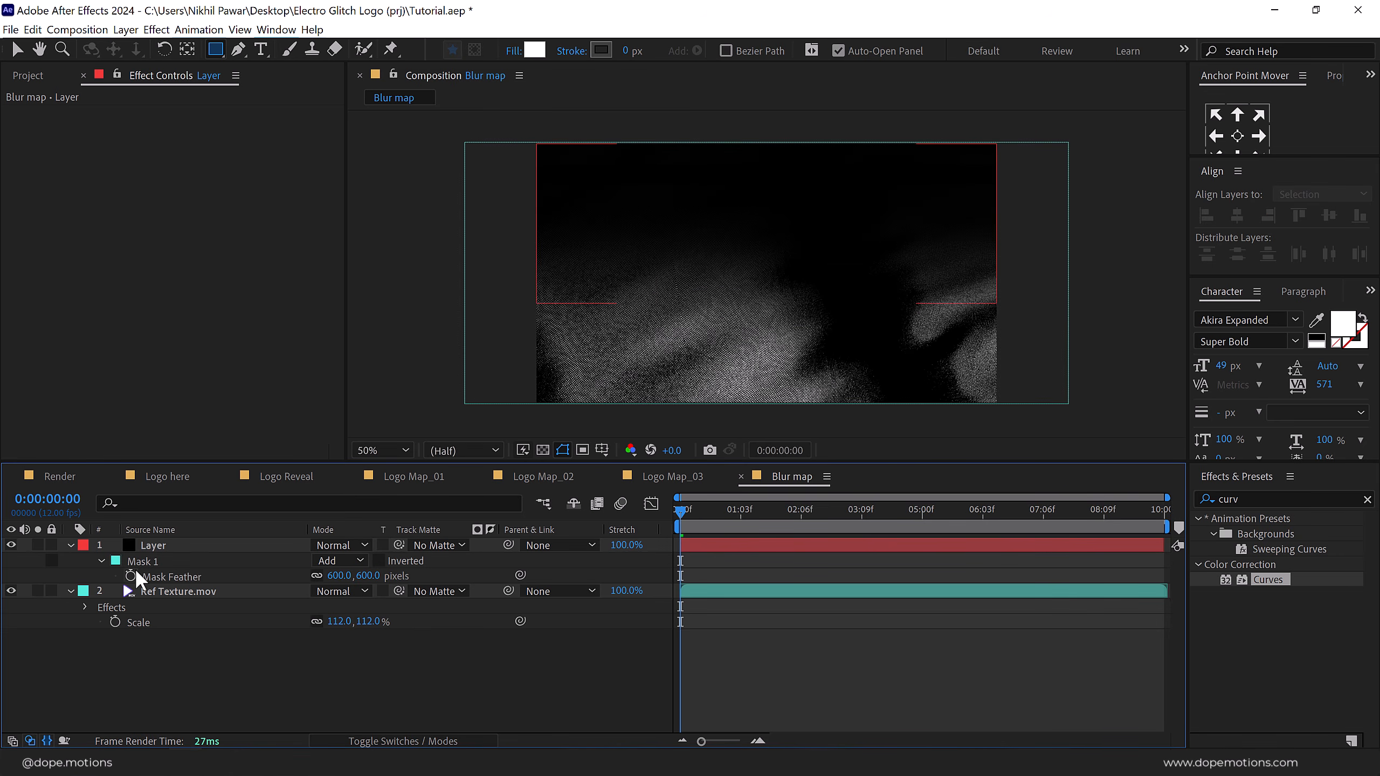
left_click(152, 561)
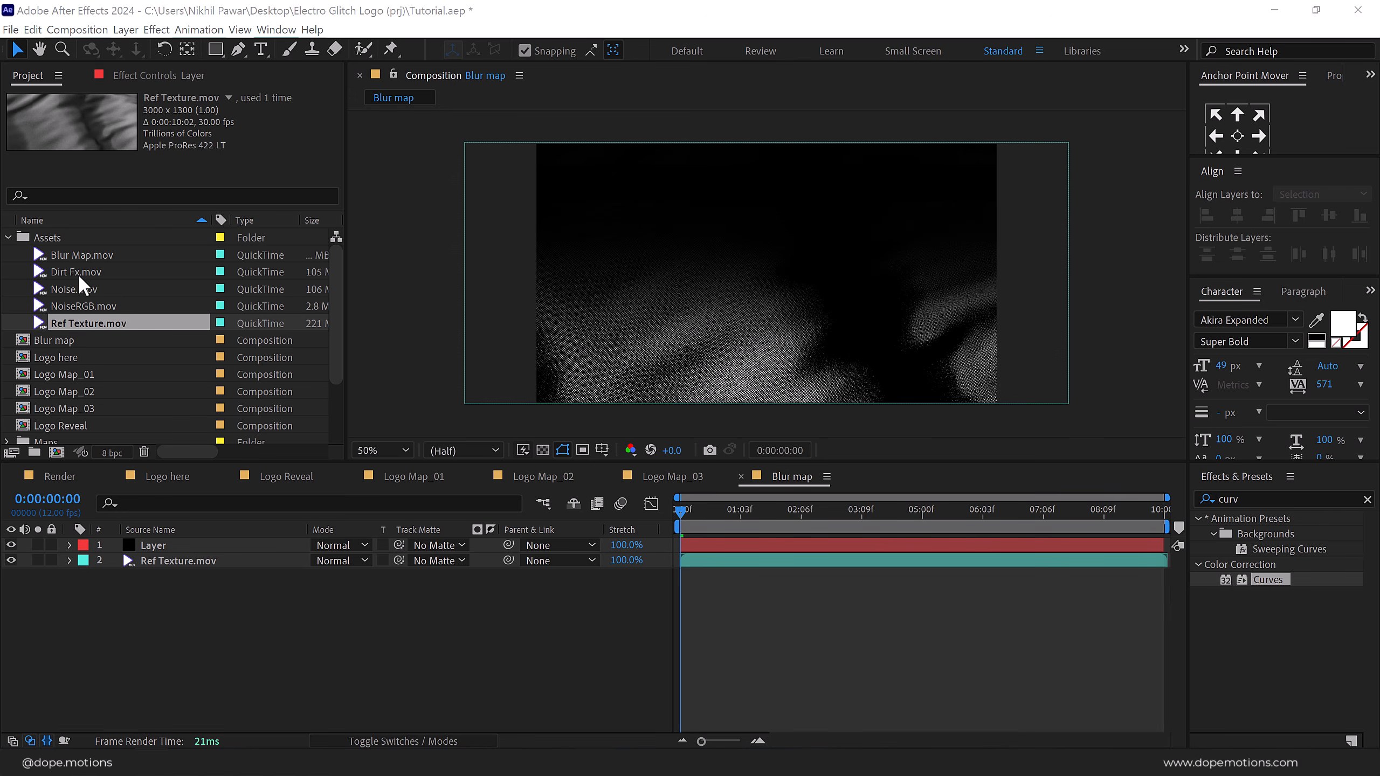
Place Dirt Fx.mov above the other Blur map layers, set its blending mode to Add and duplicate it.
left_click(82, 272)
left_click_drag(88, 275, 180, 544)
left_click(326, 545)
left_click(394, 271)
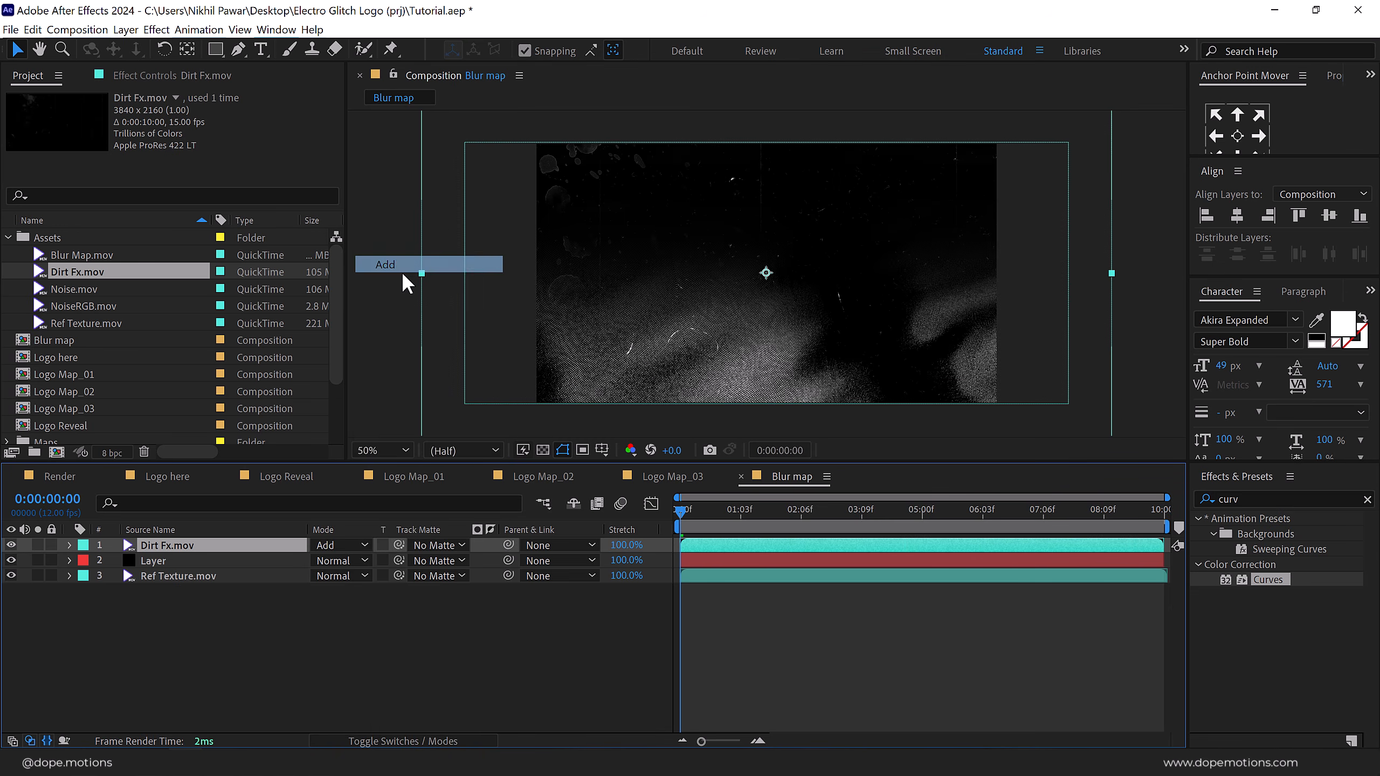
left_click(729, 511)
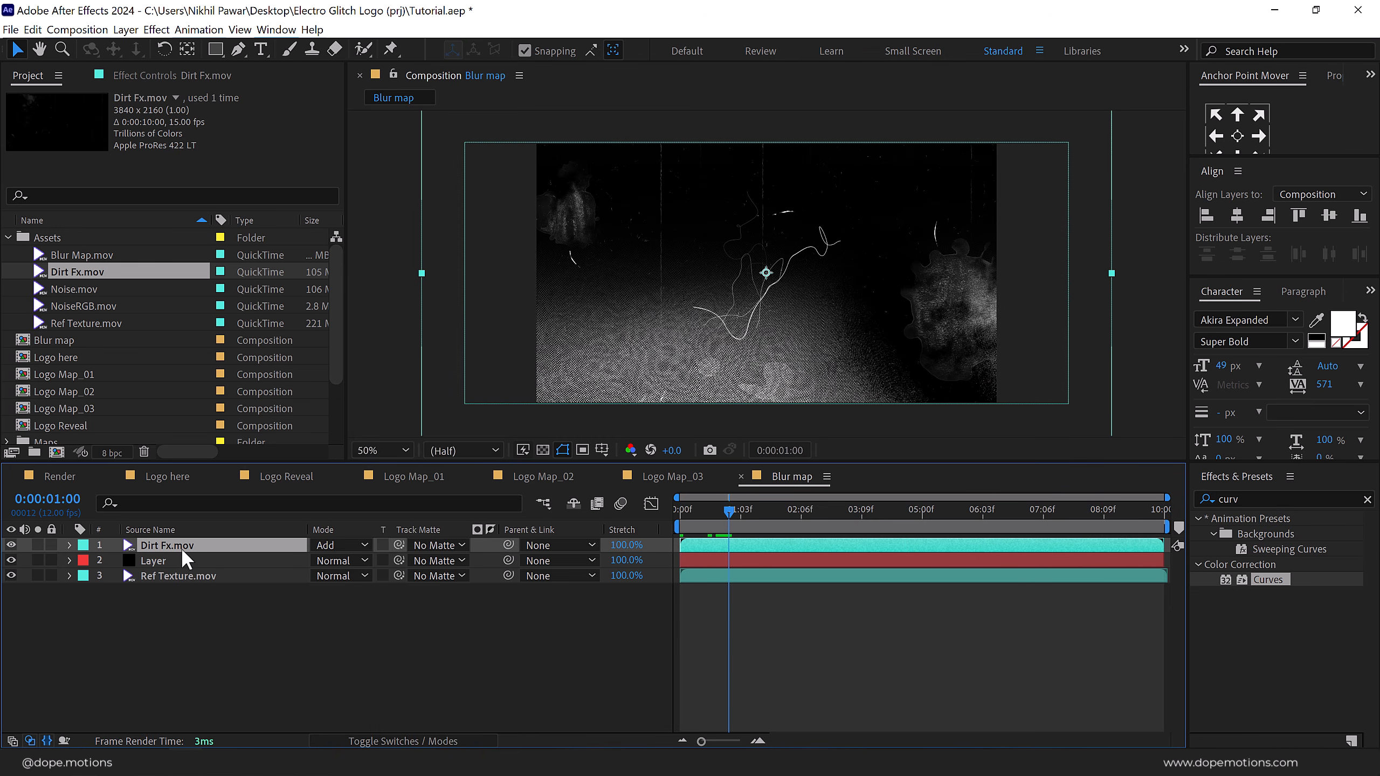
key("ctrl+d")
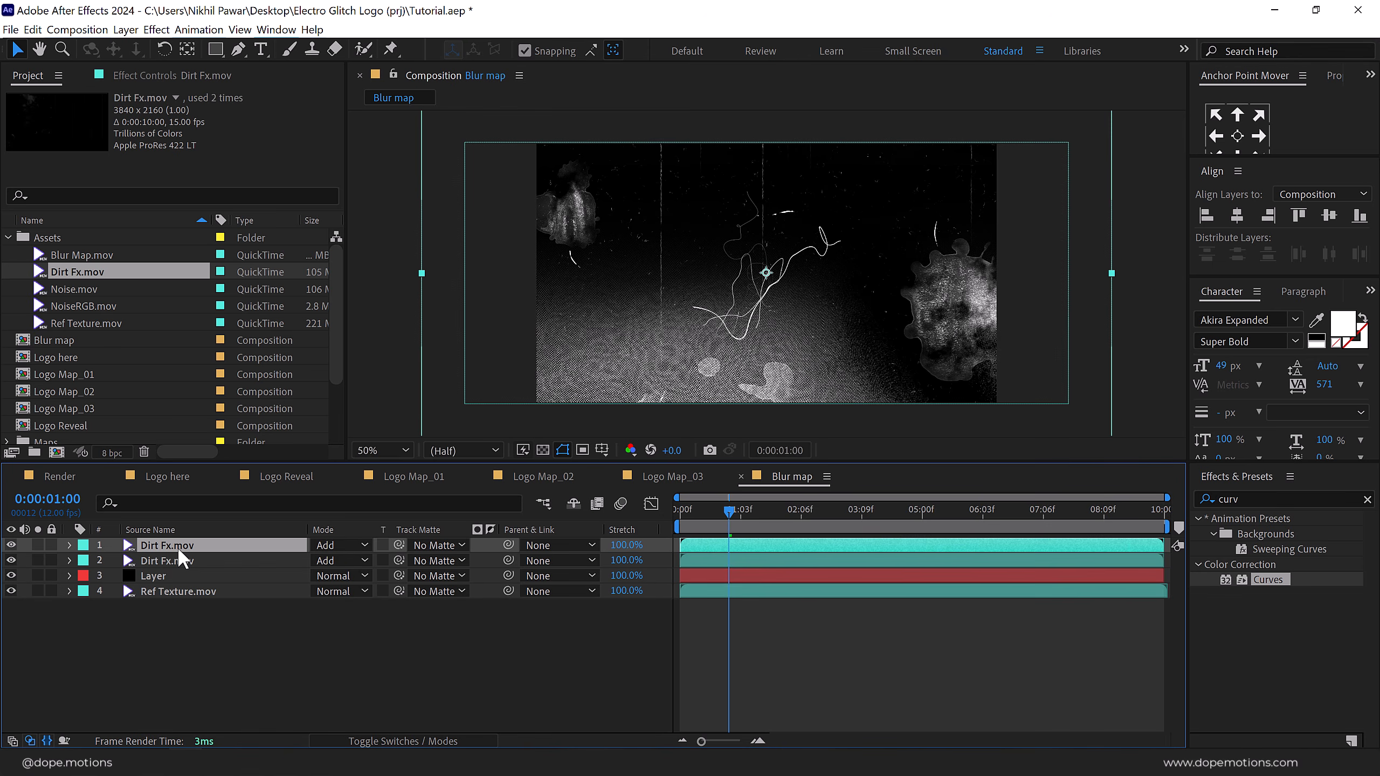
Preview the Blur Map.mov footage, place it above the Dirt Fx.mov layers and set its blending mode to Add.
left_click(87, 257)
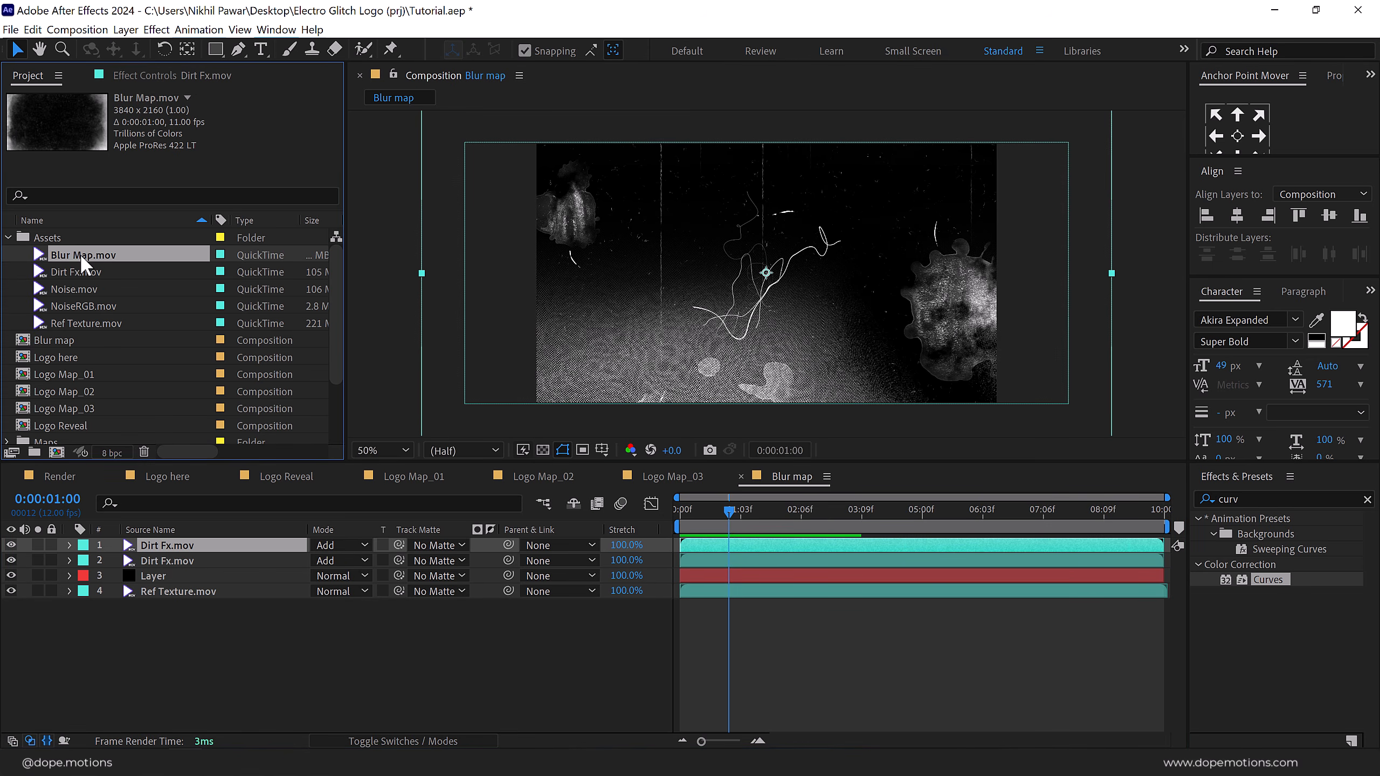
double_click(83, 258)
left_click_drag(1134, 81, 878, 261)
left_click_drag(446, 415, 873, 412)
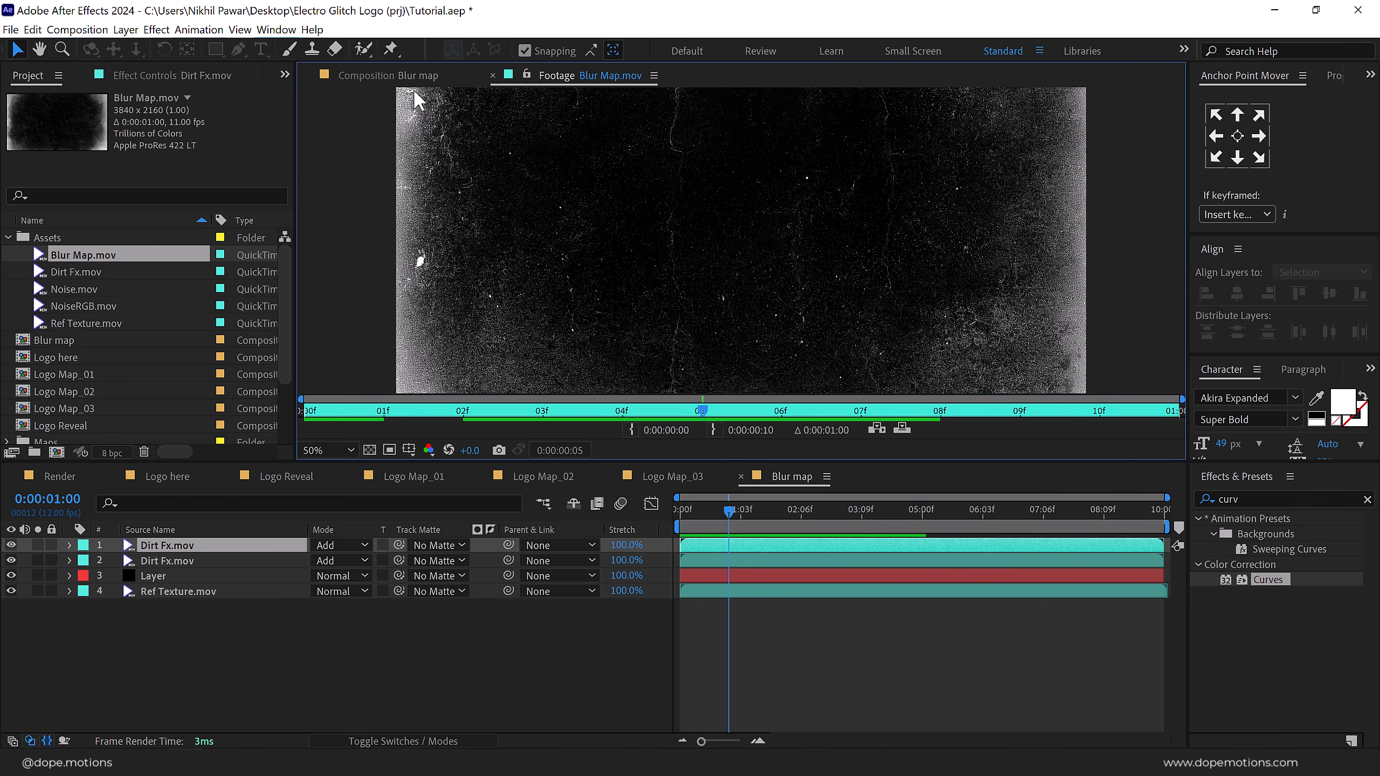
left_click(410, 82)
left_click_drag(76, 257, 152, 540)
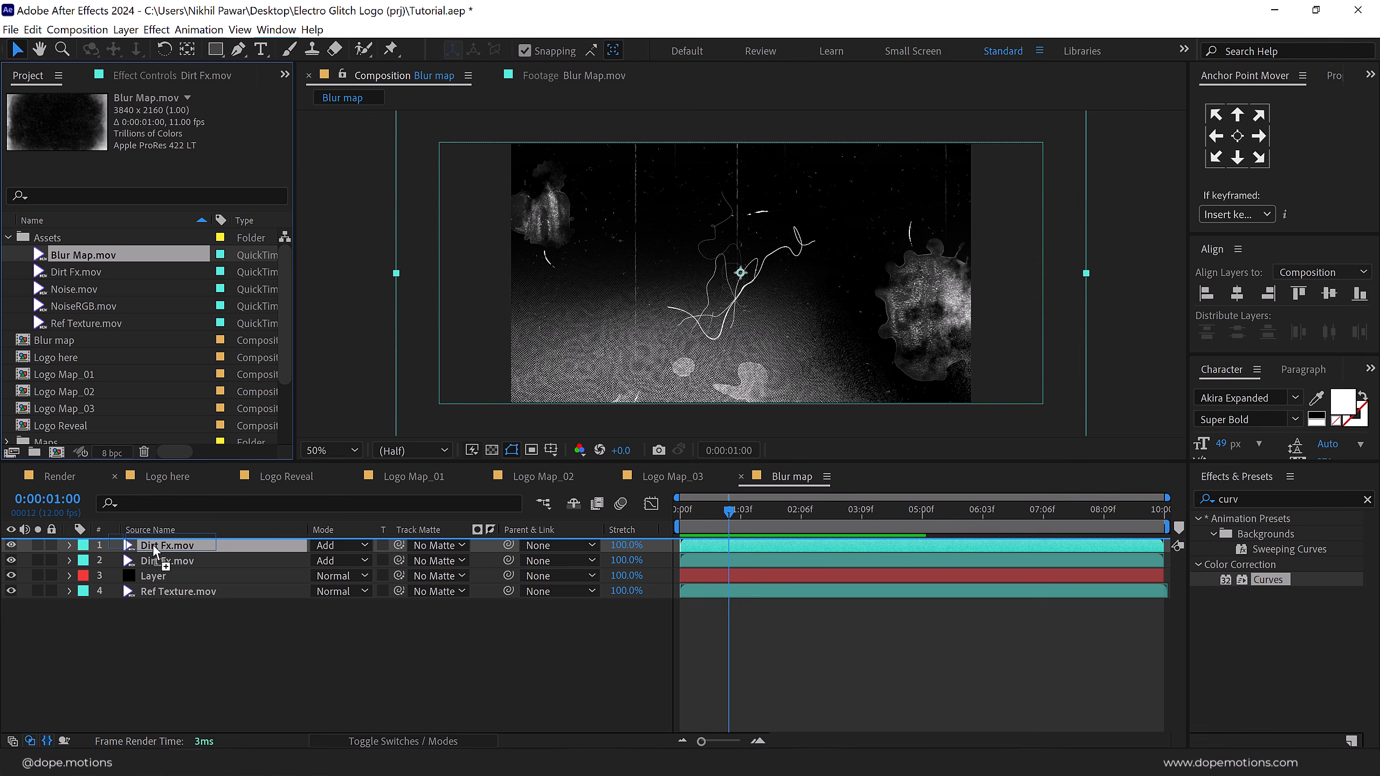
left_click(330, 545)
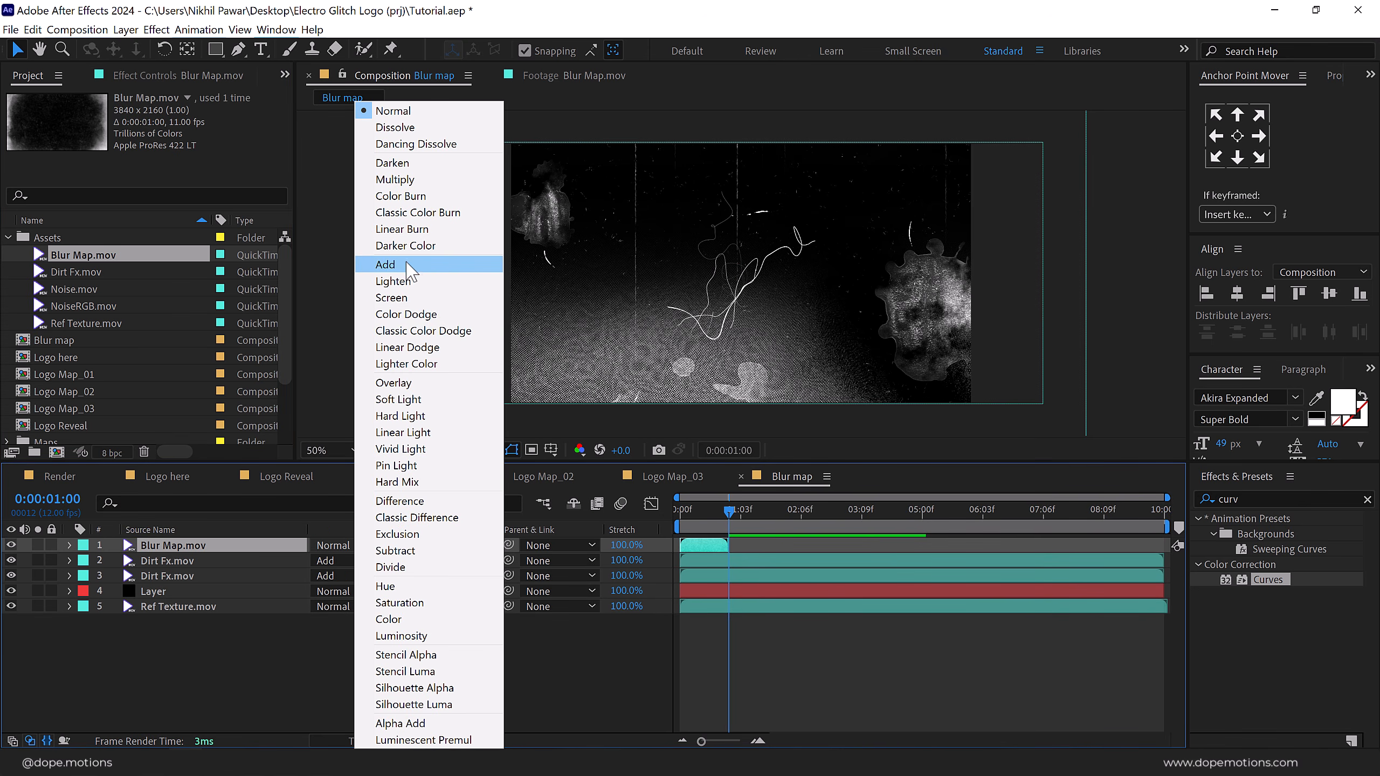
left_click(392, 264)
Scale the Blur Map.mov layer to 68% and play back the composition.
left_click(701, 519)
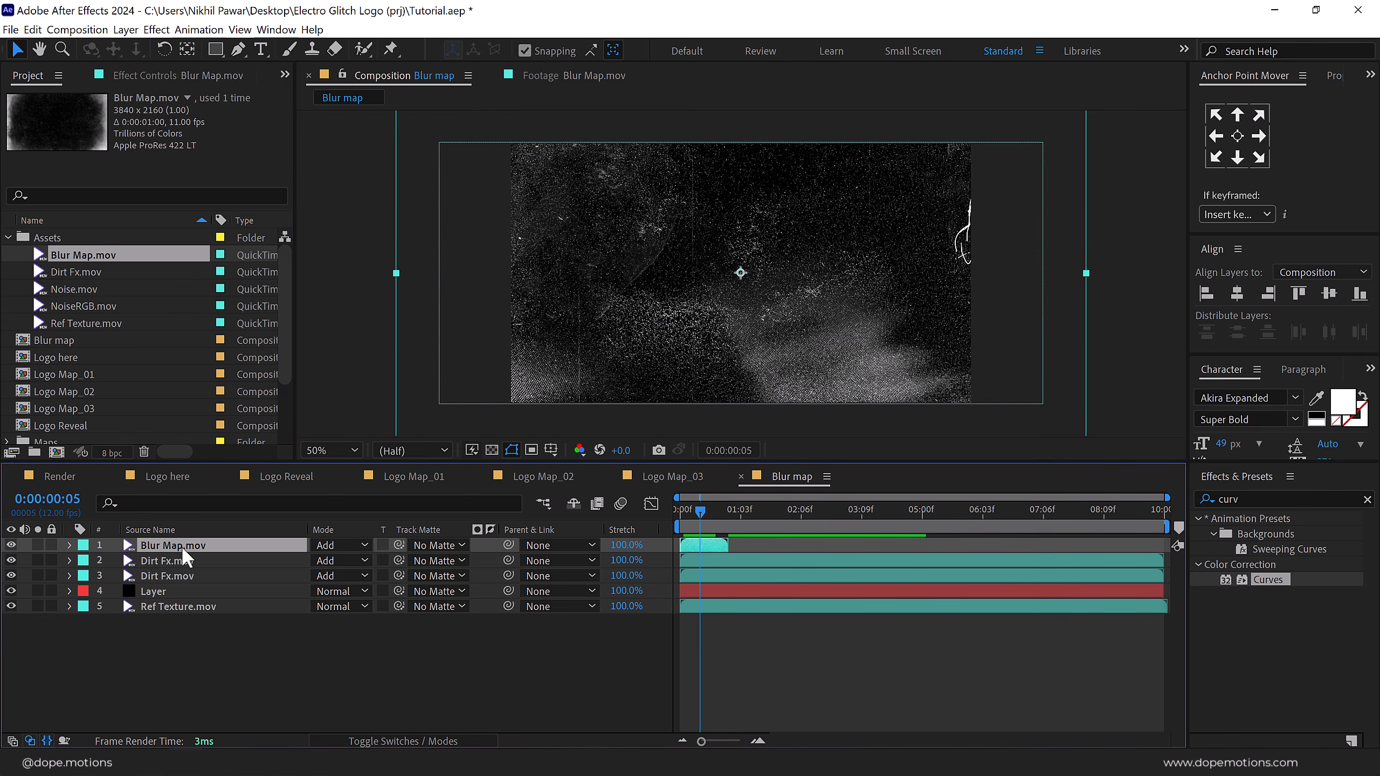
key("s")
left_click(371, 560)
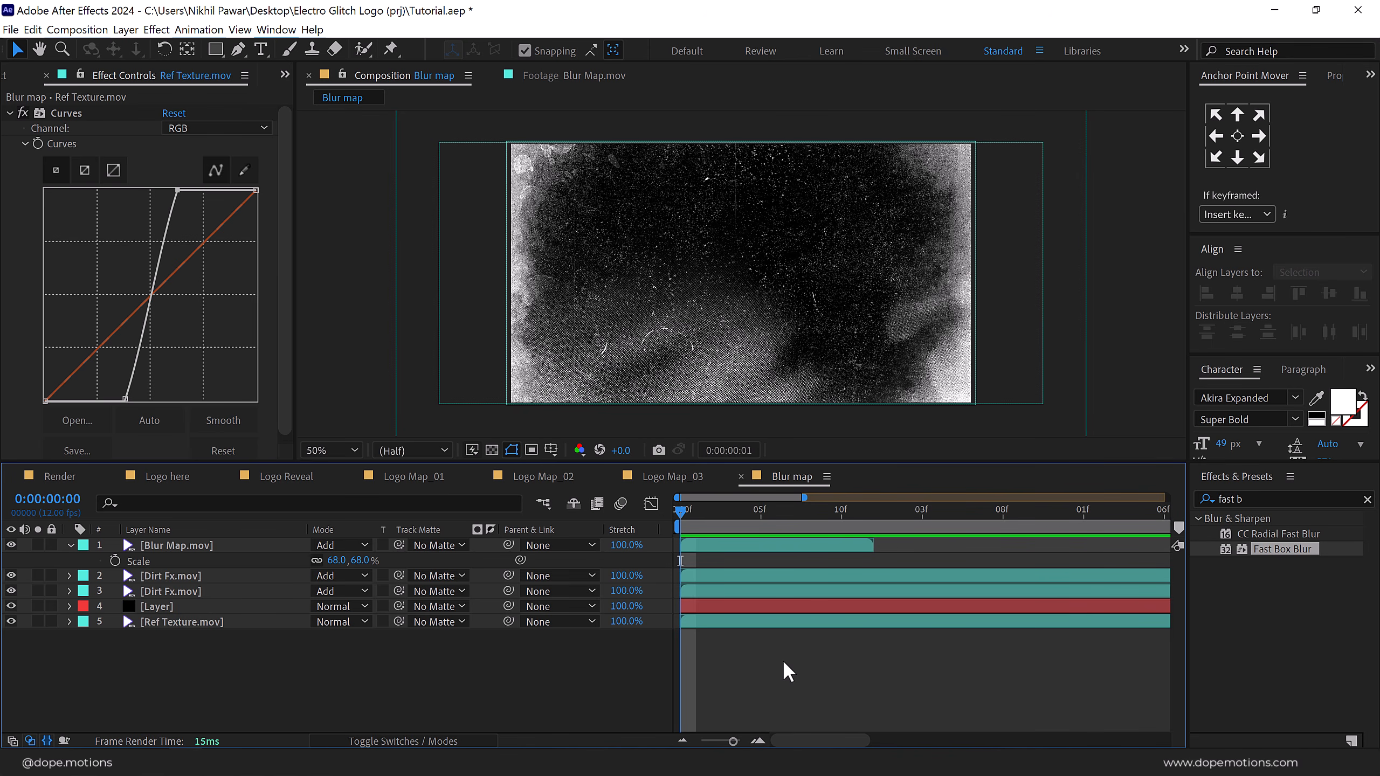
key("space")
key("space")
left_click(71, 544)
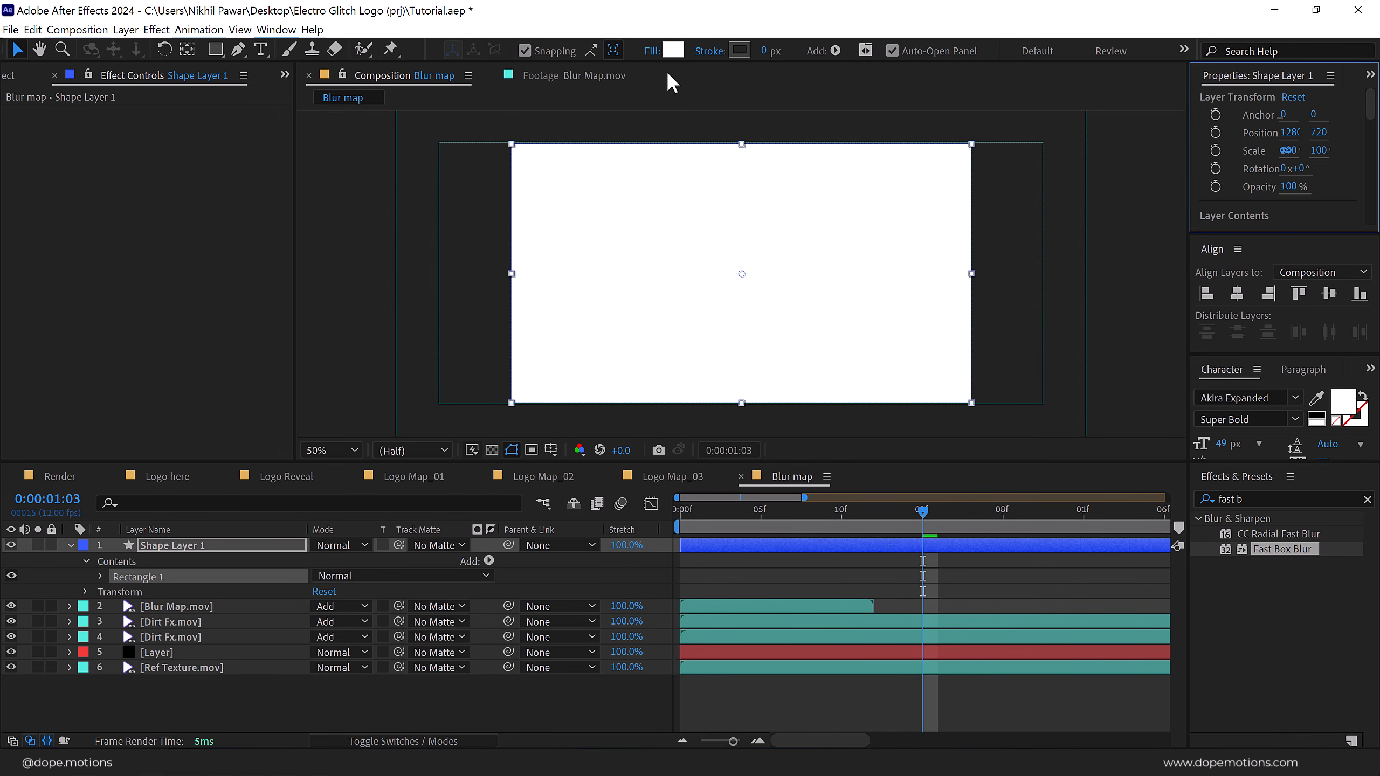
Lower the white rectangle so it covers the bottom part of the frame and apply Fast Box Blur with a radius of 200.
left_click_drag(770, 262, 761, 415)
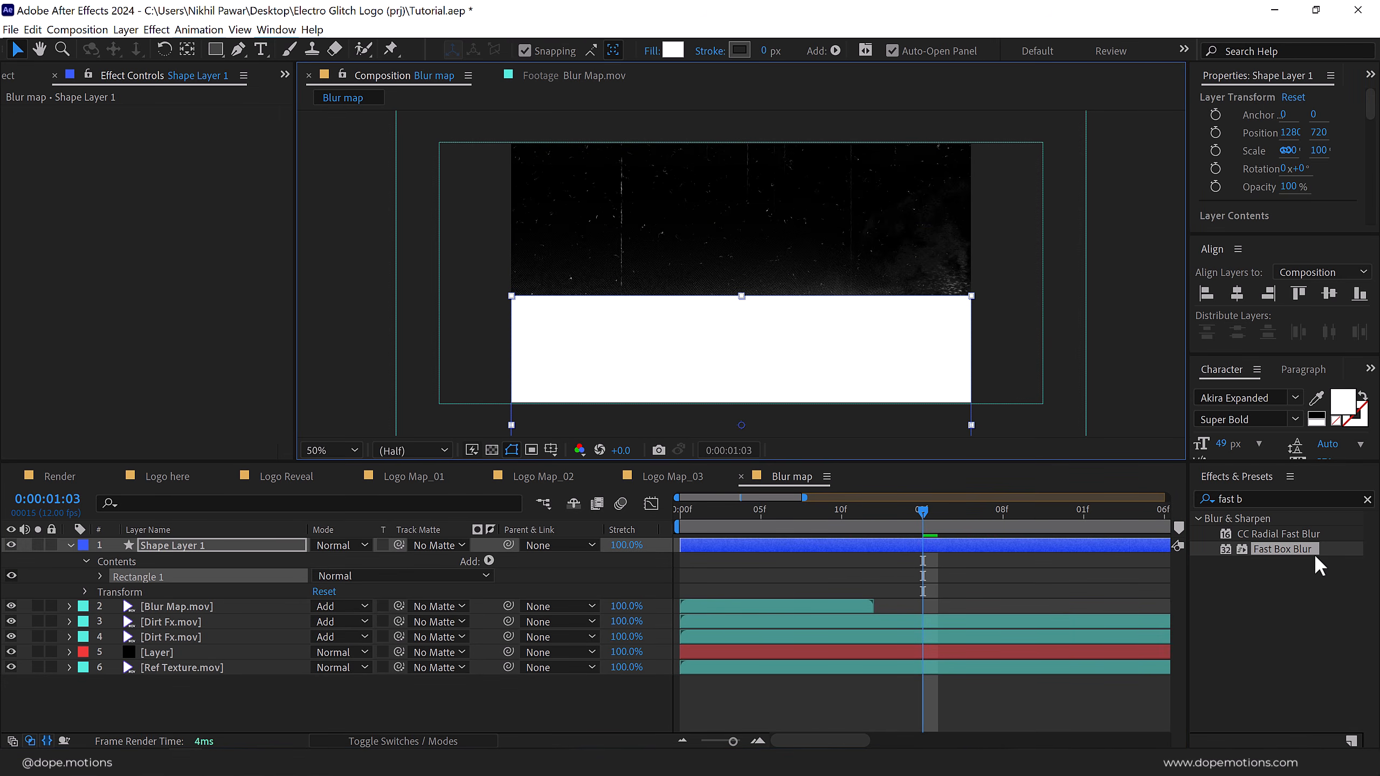
left_click_drag(1293, 562, 175, 556)
left_click(166, 128)
type("200")
key("Return")
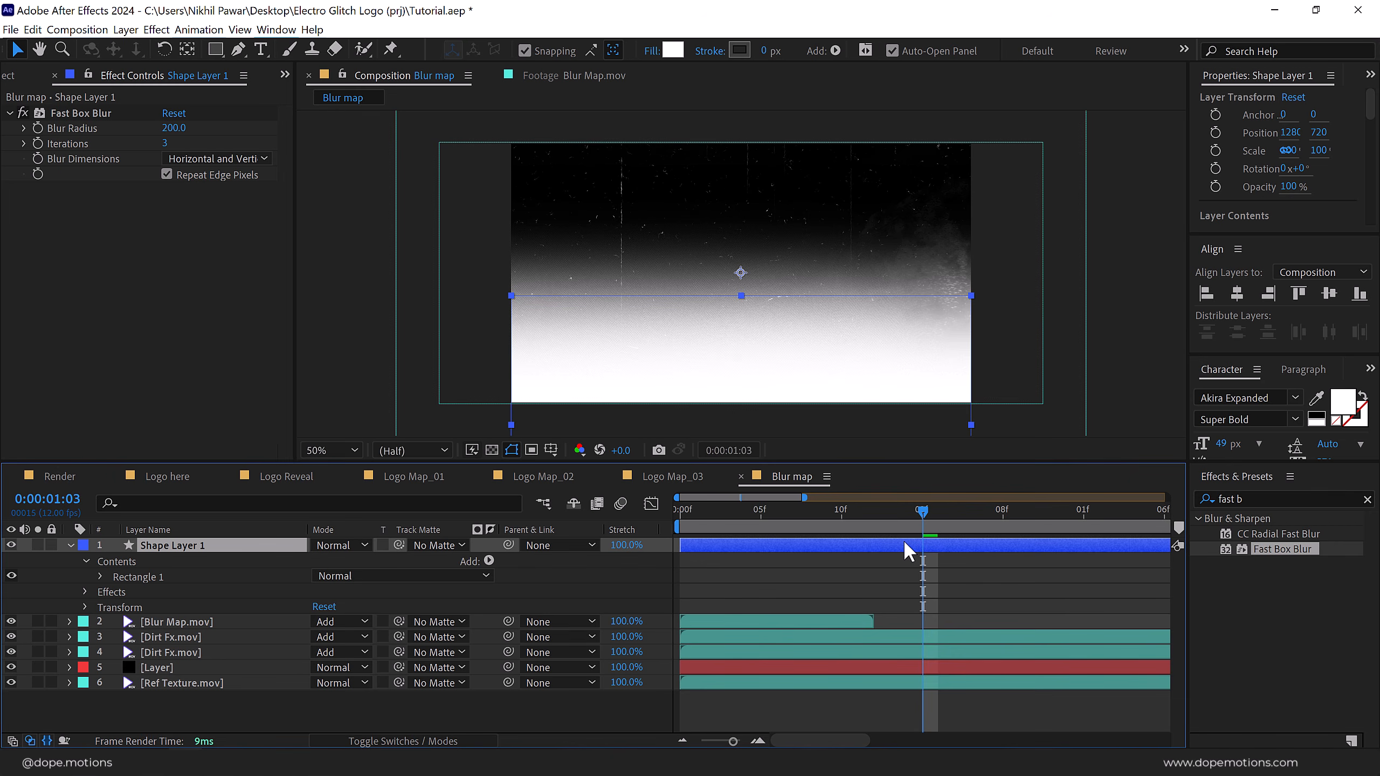
Trim Shape Layer 1 so it starts at 0:00:01:03 and ends after 0:00:01:08.
key("alt+bracketleft")
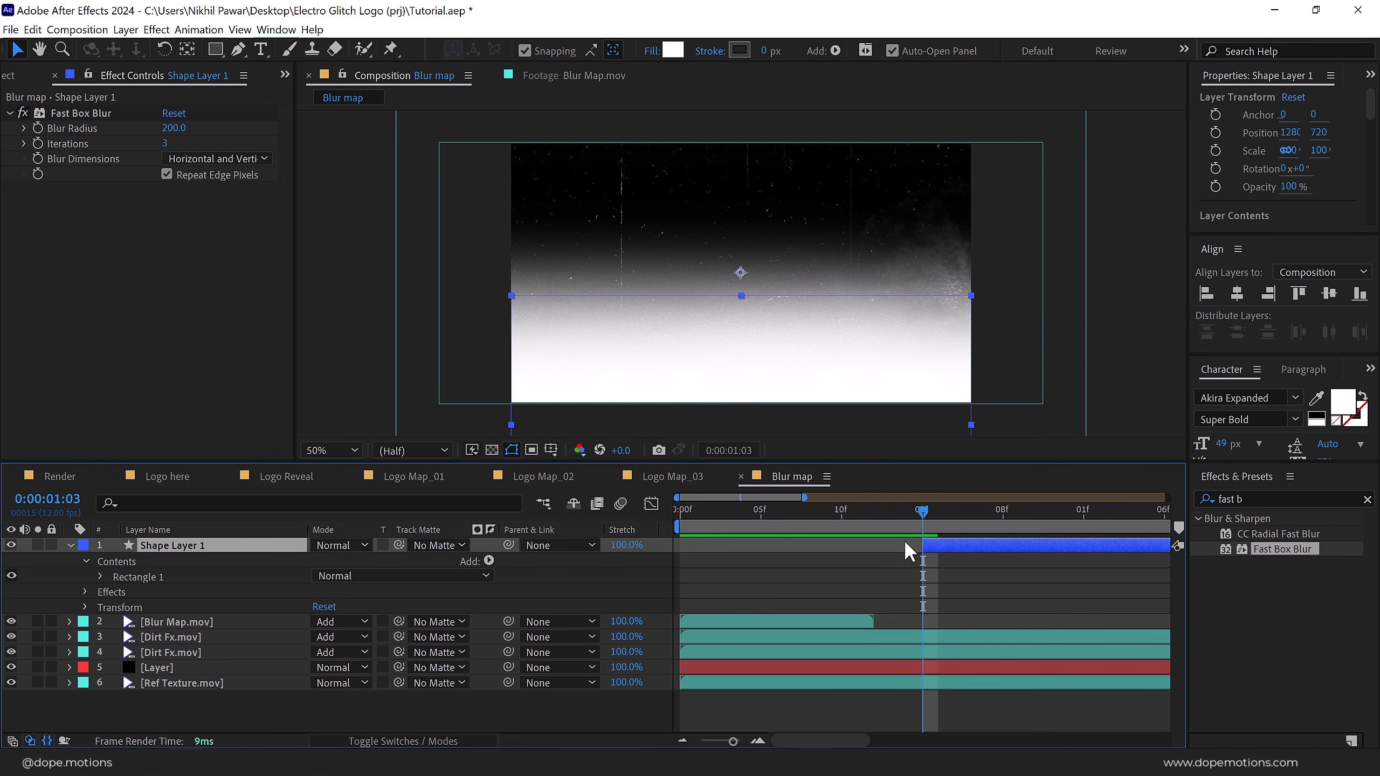
key("space")
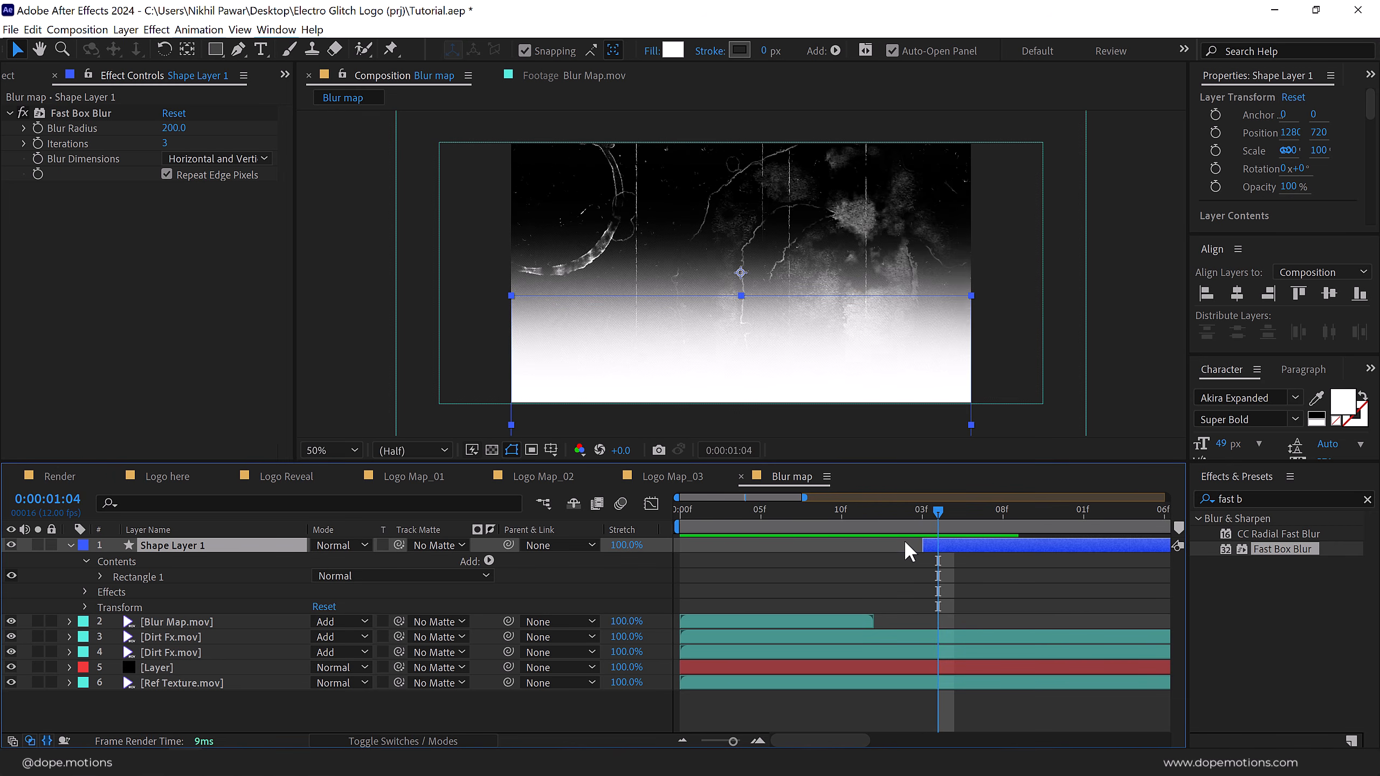
key("alt+bracketright")
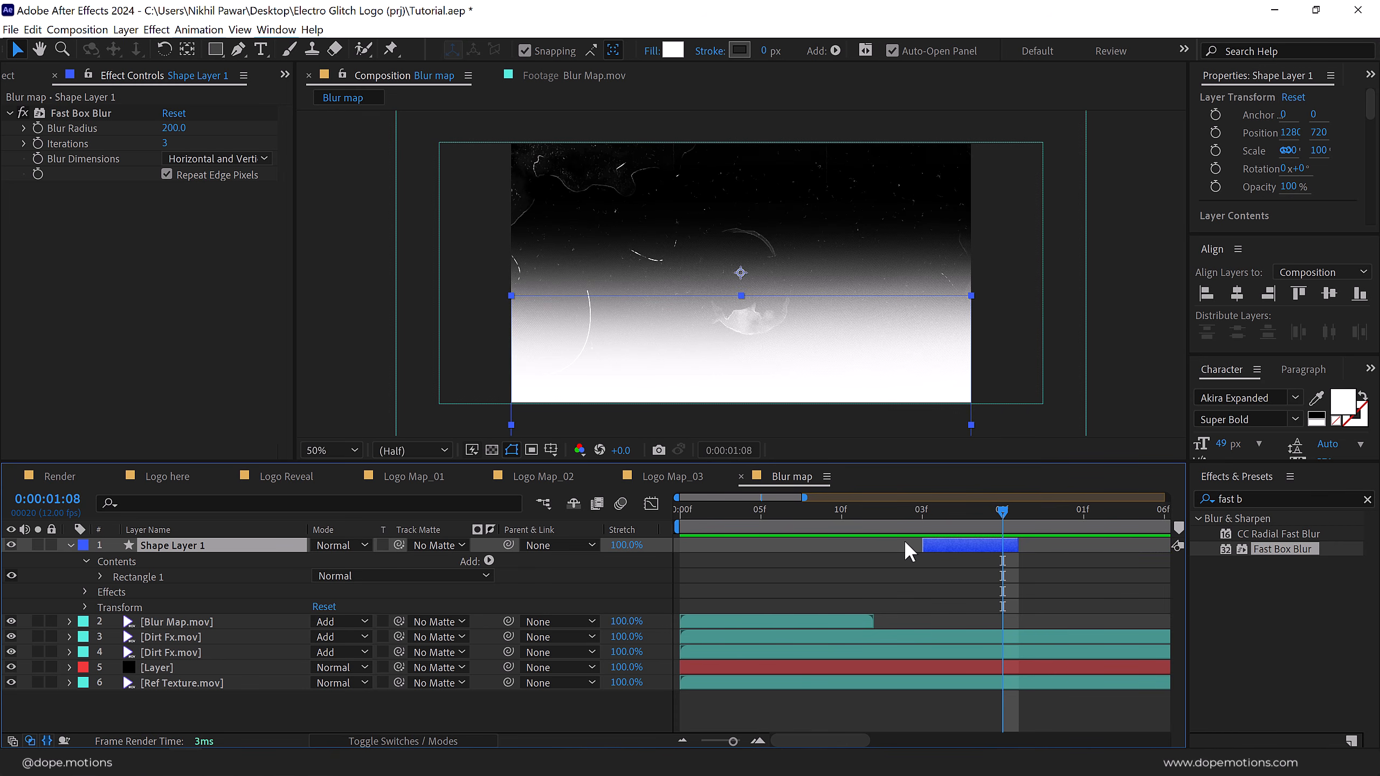
Set Shape Layer 1's opacity to 35% with a keyframe at 0:00:01:03.
left_click_drag(941, 509, 923, 514)
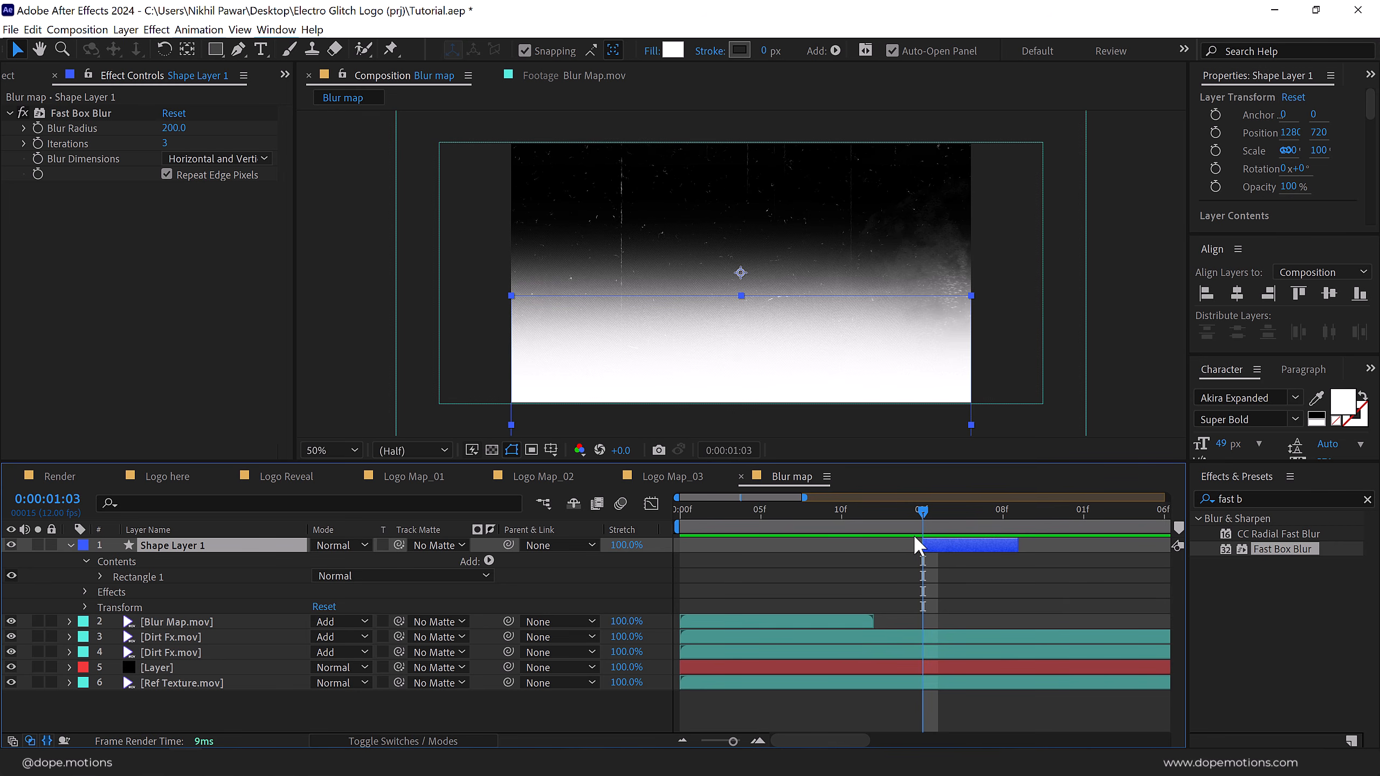
key("t")
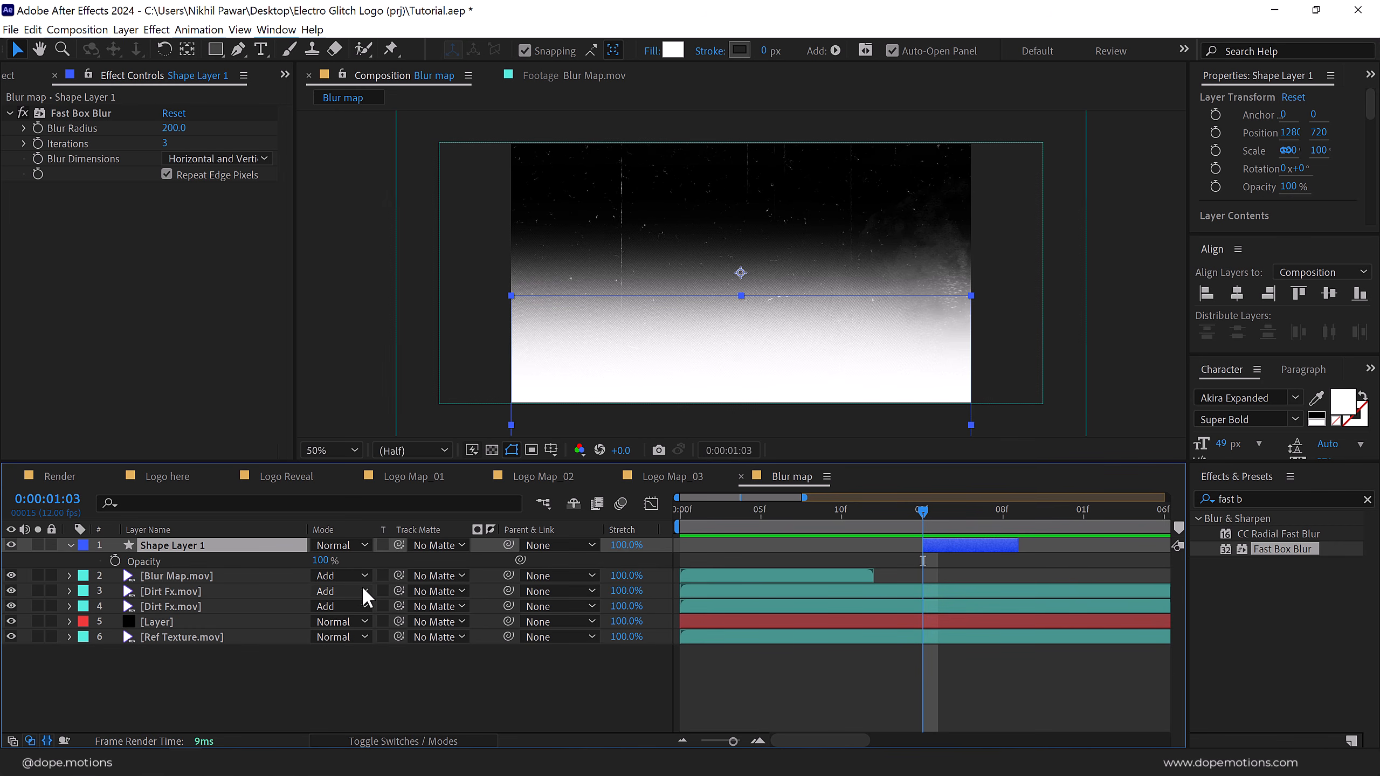
left_click(322, 560)
type("35")
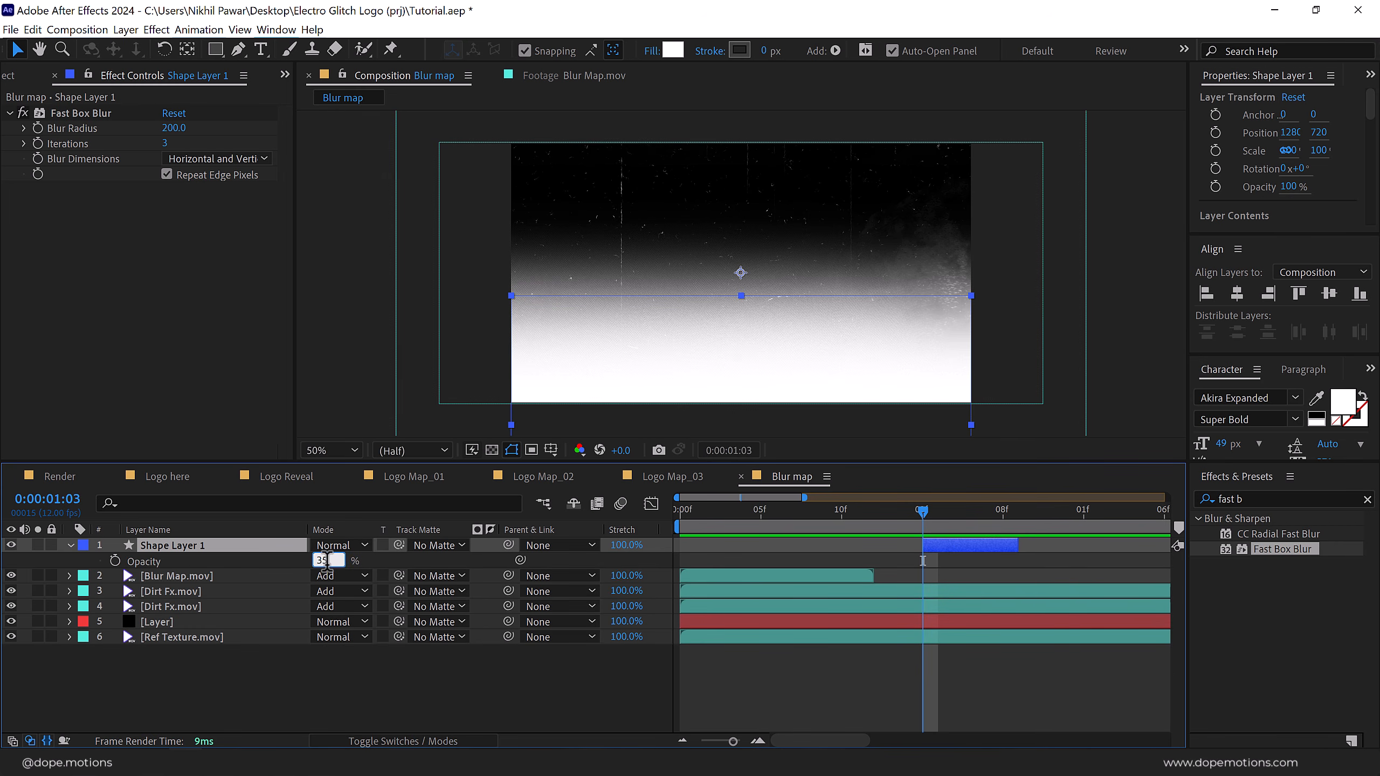
key("Return")
left_click(115, 561)
Add a 10% opacity keyframe at 0:00:01:09 on Shape Layer 1 and apply Easy Ease to the opacity keyframes.
left_click(1003, 521)
left_click(1011, 522)
left_click(319, 561)
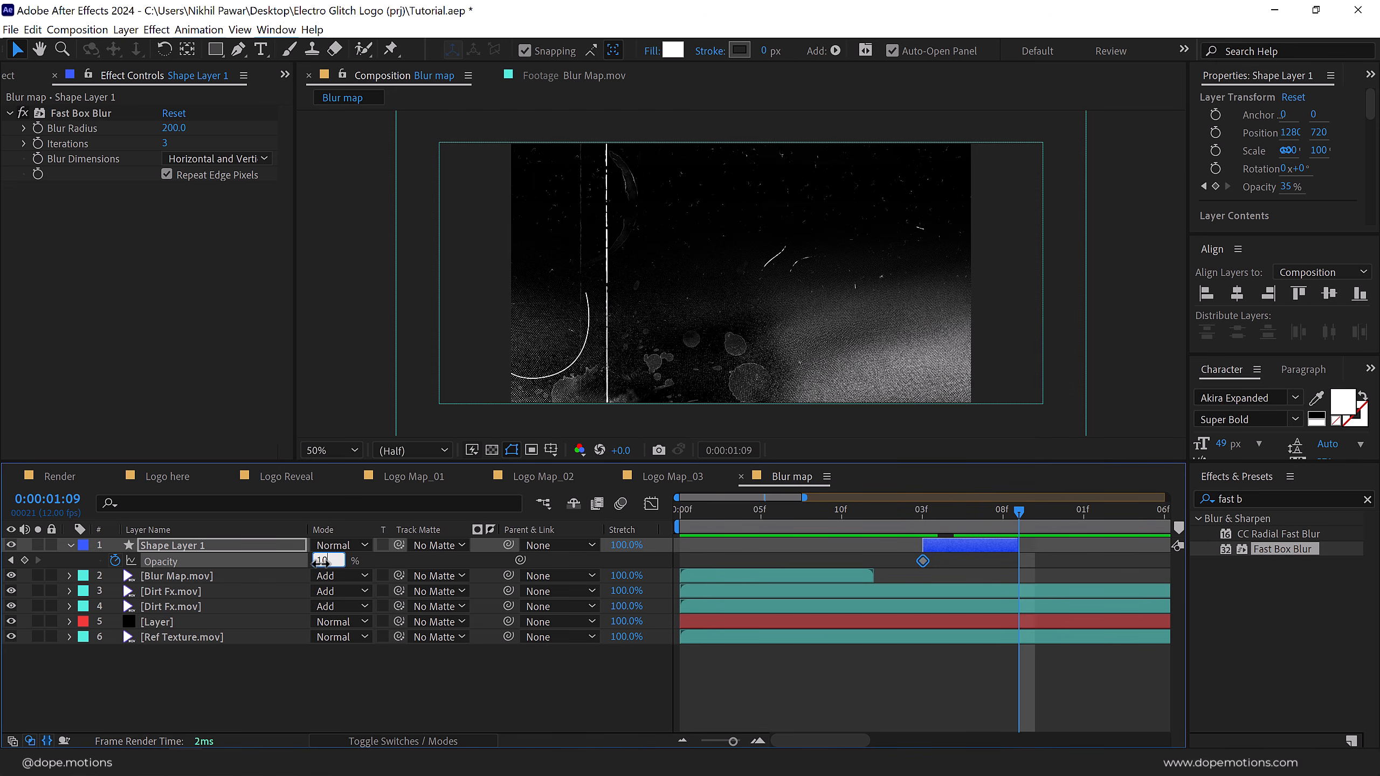
type("10")
key("Return")
right_click(1017, 566)
mouse_move(1062, 552)
left_click(758, 602)
At 0:00:01:04, move the blurred white shape down to a Y position of about 818.
left_click_drag(899, 523, 948, 555)
left_click(948, 556)
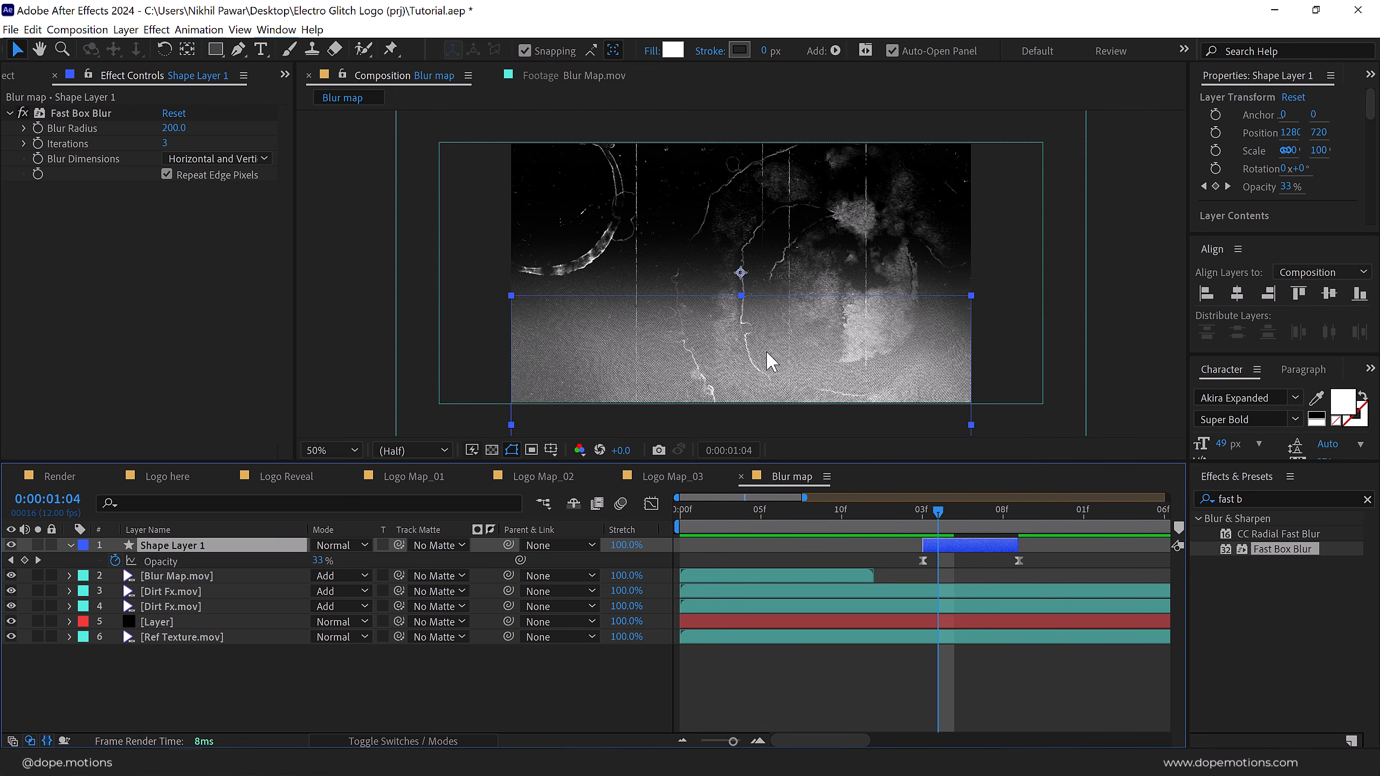
left_click_drag(769, 360, 773, 380)
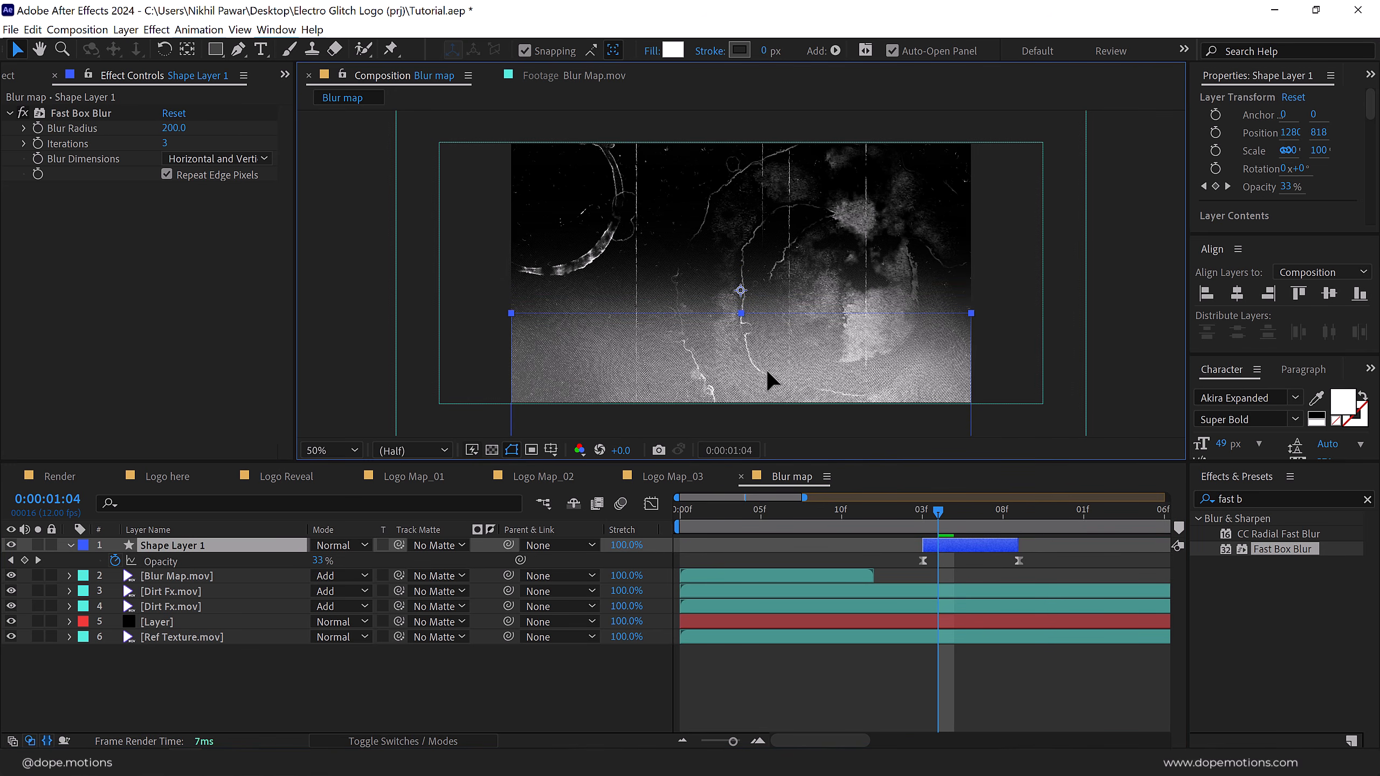
left_click(468, 708)
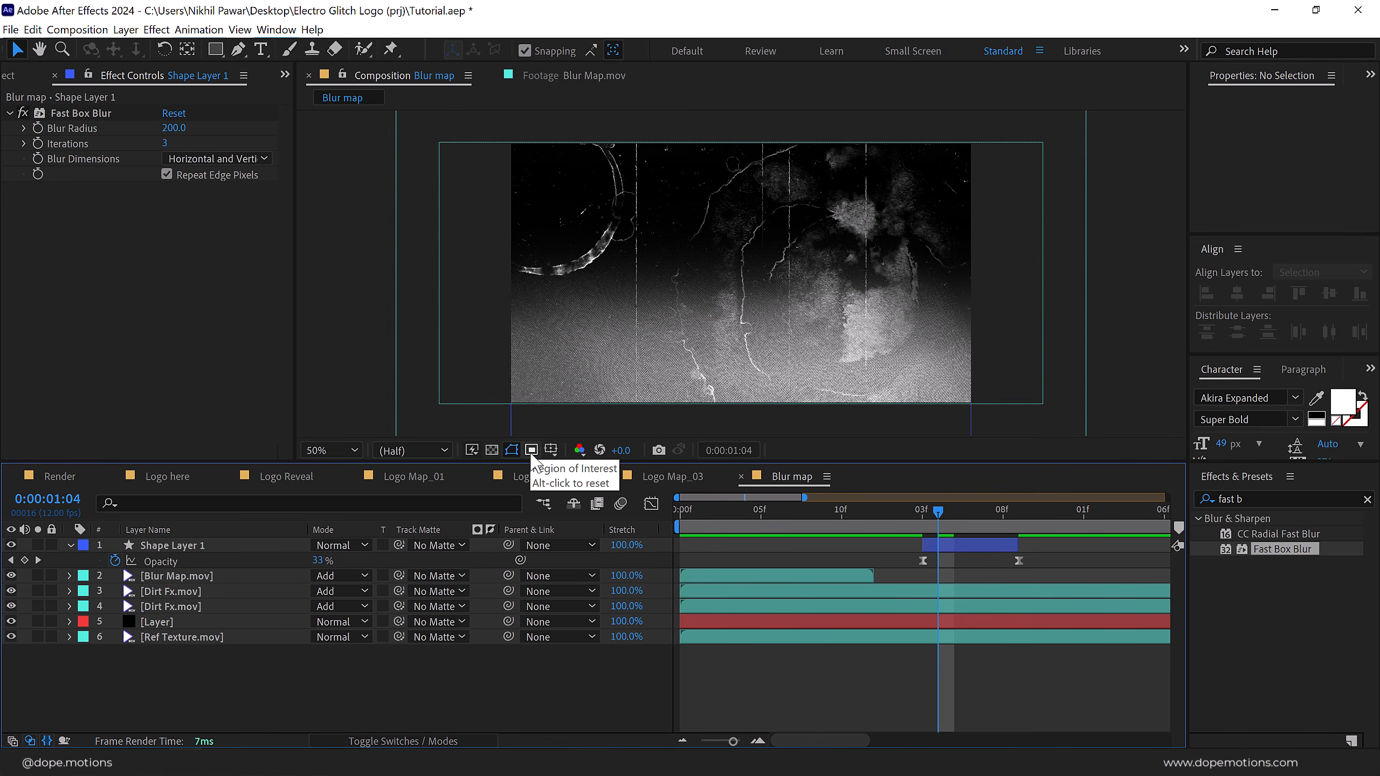
Duplicate the Blur Map.mov layer, shift the copy later in time and trim it to span 0:00:01:04 to 0:00:01:11.
left_click(174, 578)
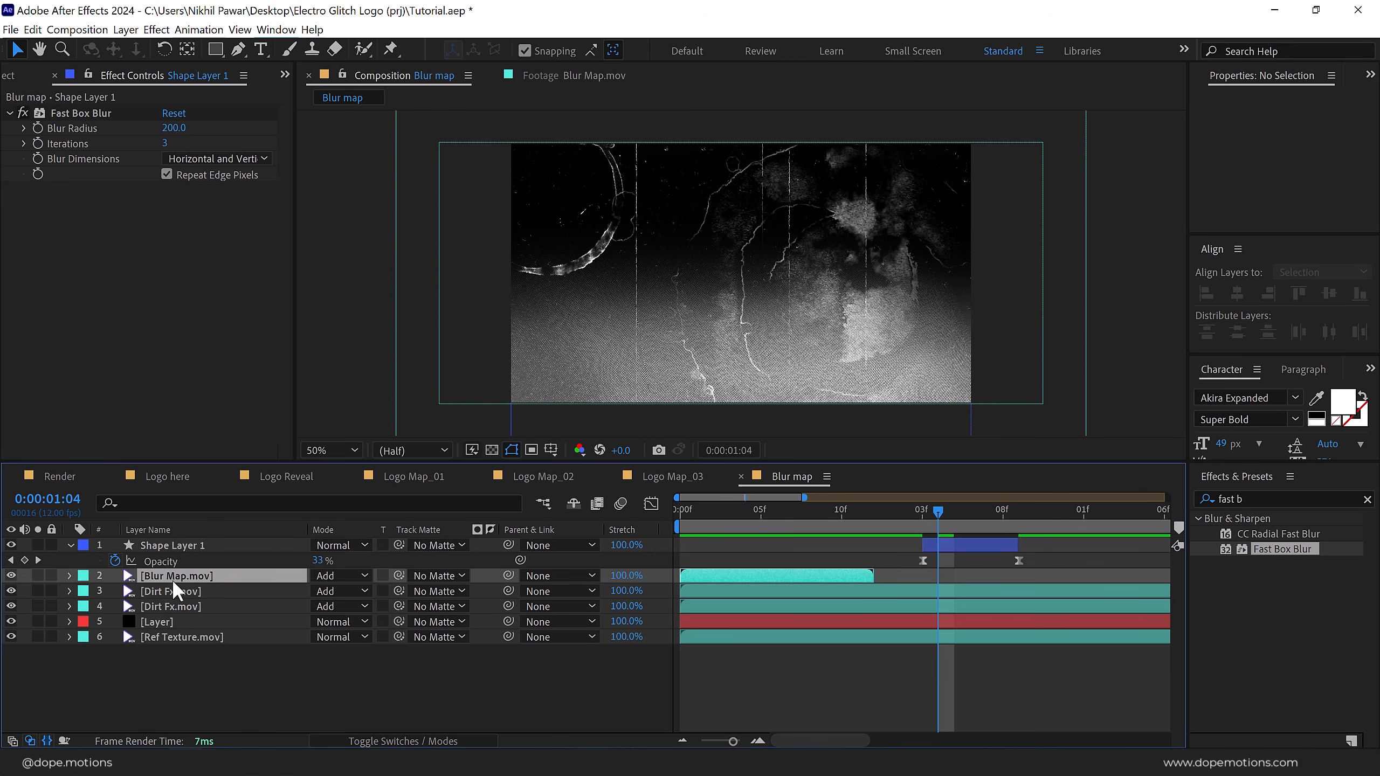
key("ctrl+d")
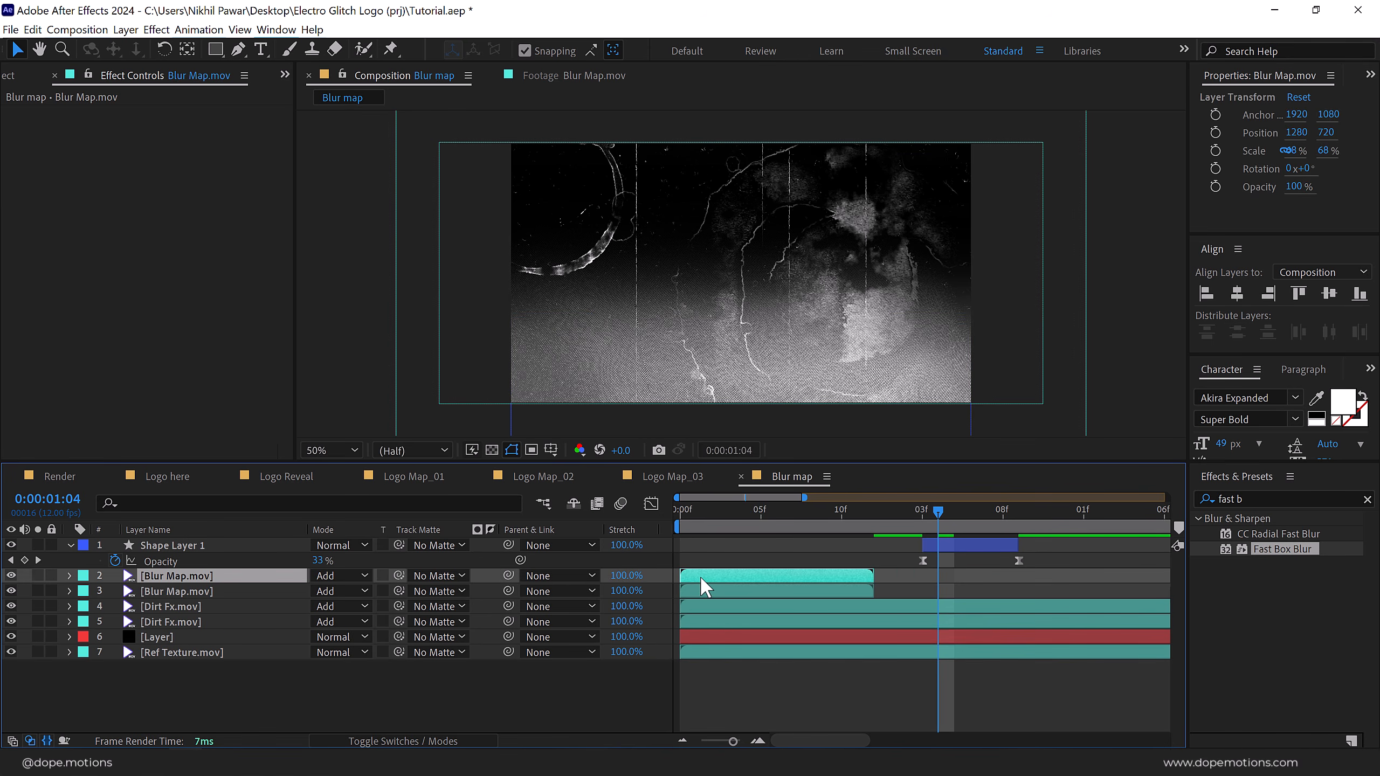
left_click_drag(711, 587, 907, 590)
key("alt+bracketleft")
left_click(971, 534)
left_click_drag(972, 534, 1054, 538)
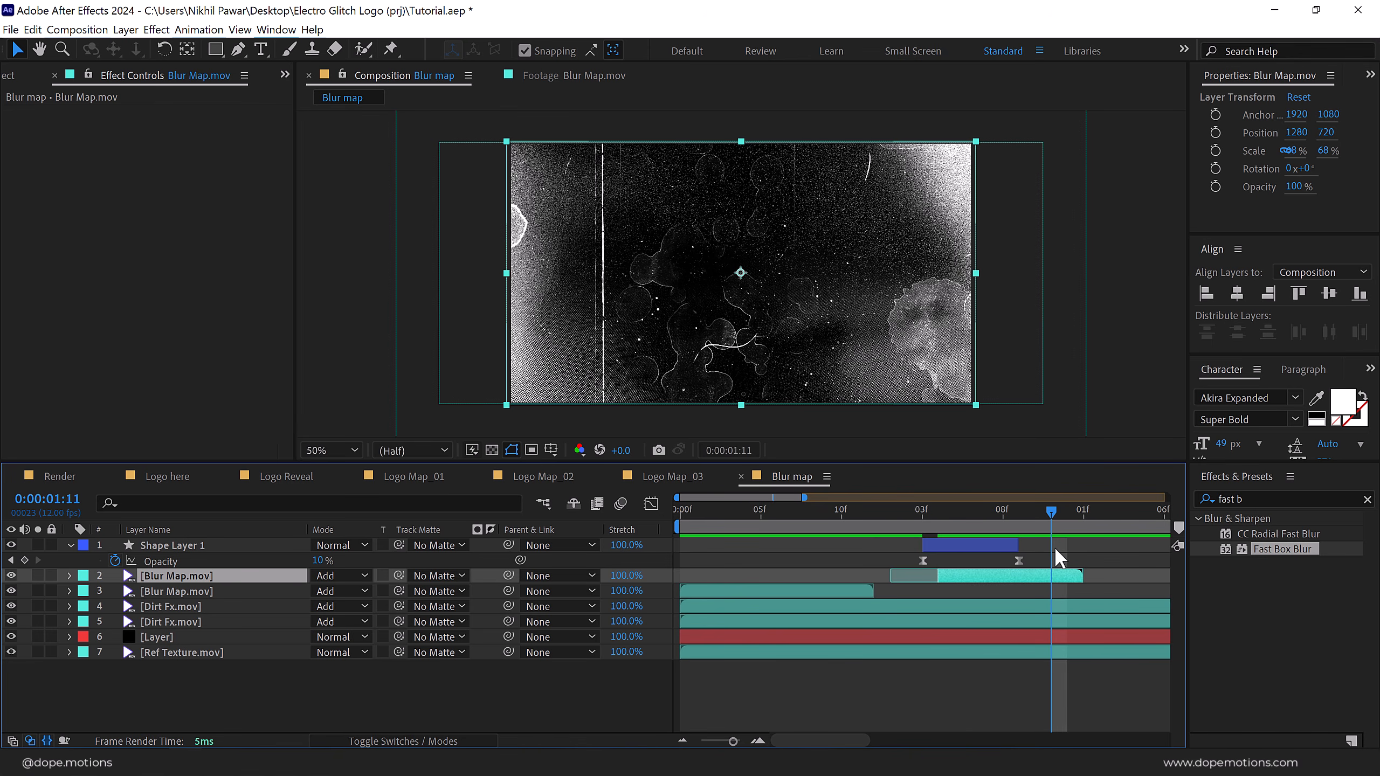
left_click_drag(1082, 575, 1051, 575)
key("Home")
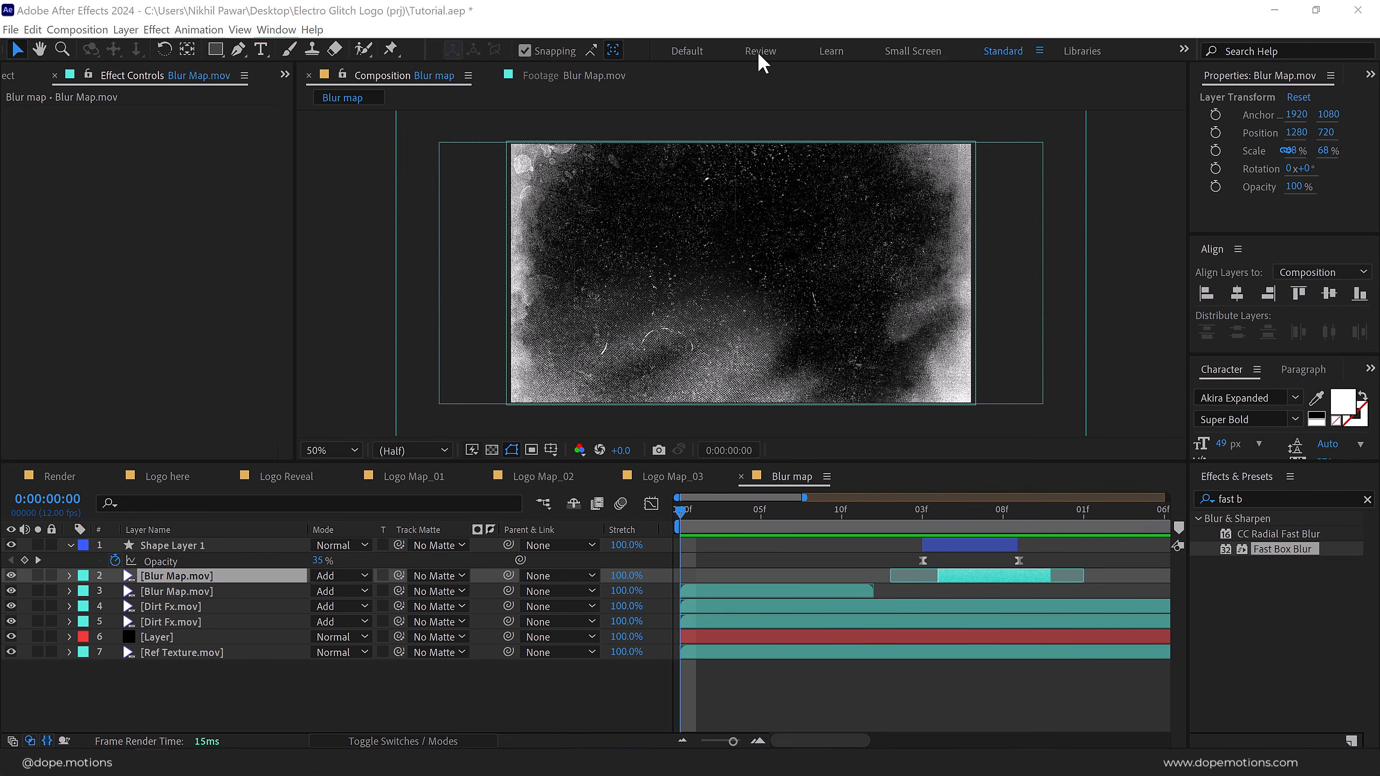
Create a new composition named Animation with the existing 2560 x 1440, 12 fps, 10-second settings.
left_click(13, 76)
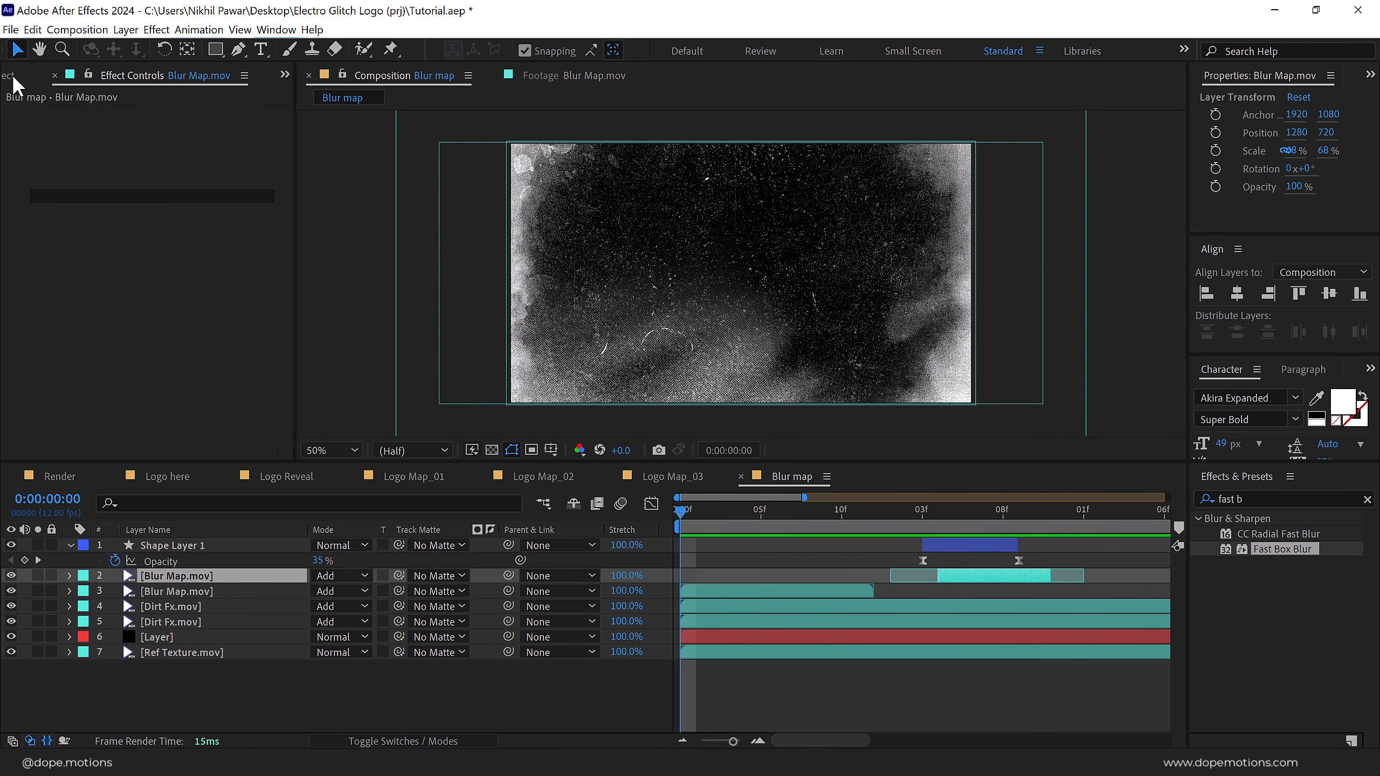
left_click(8, 237)
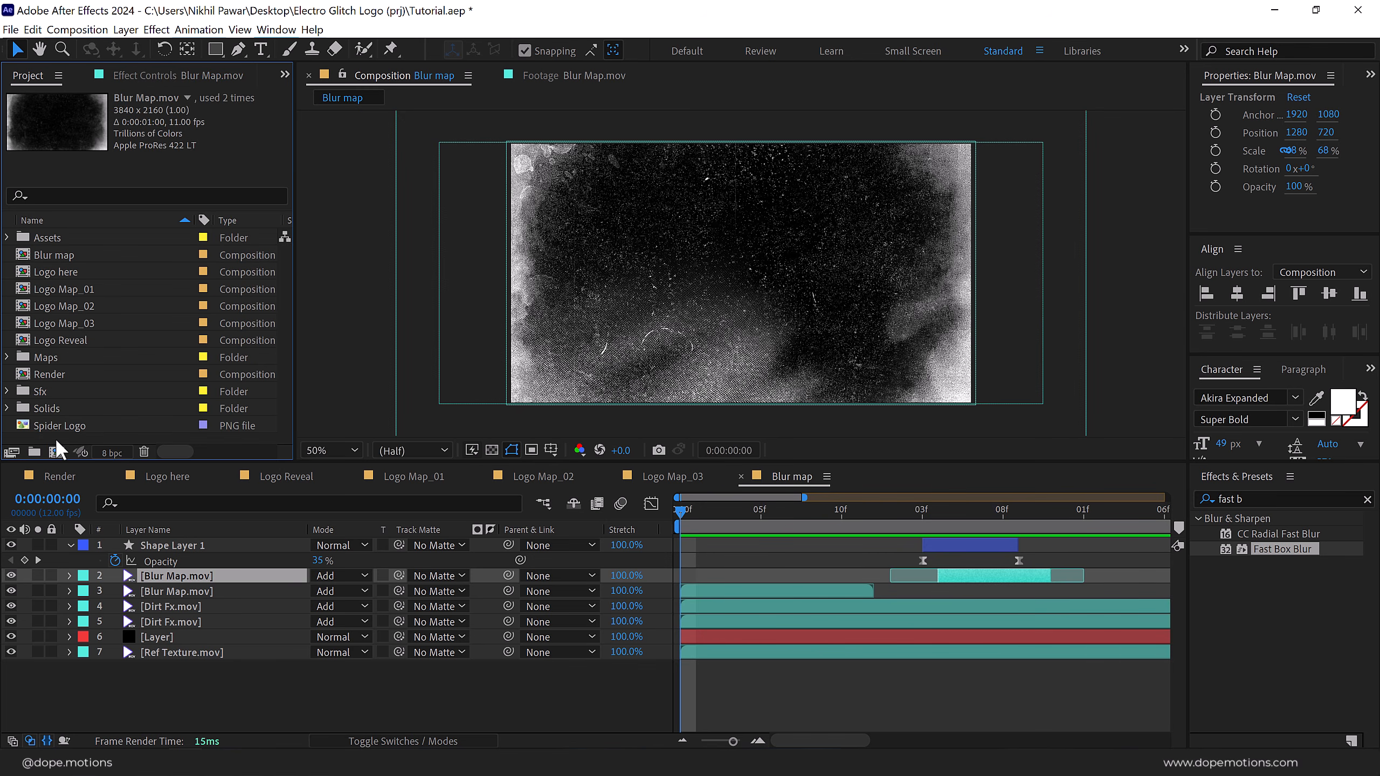
left_click(57, 452)
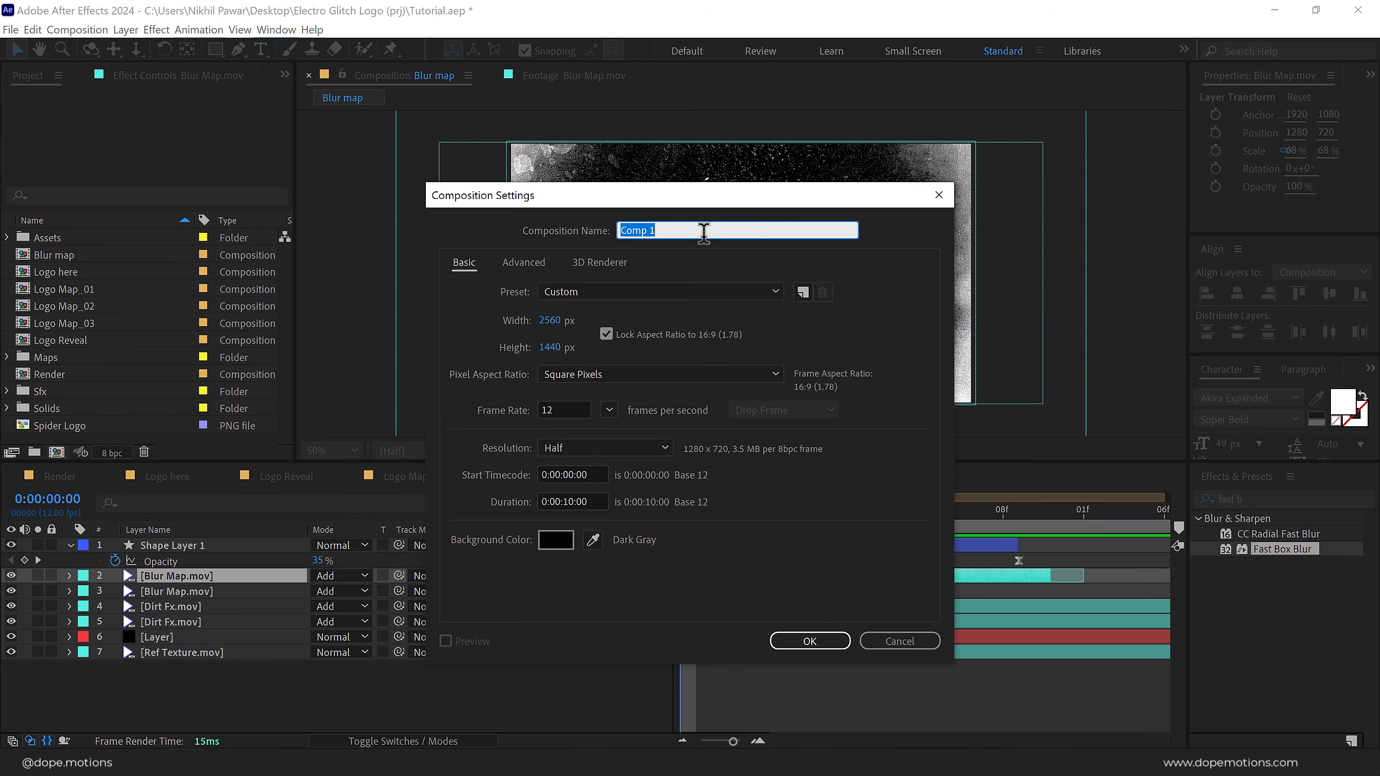
type("Animation")
key("Return")
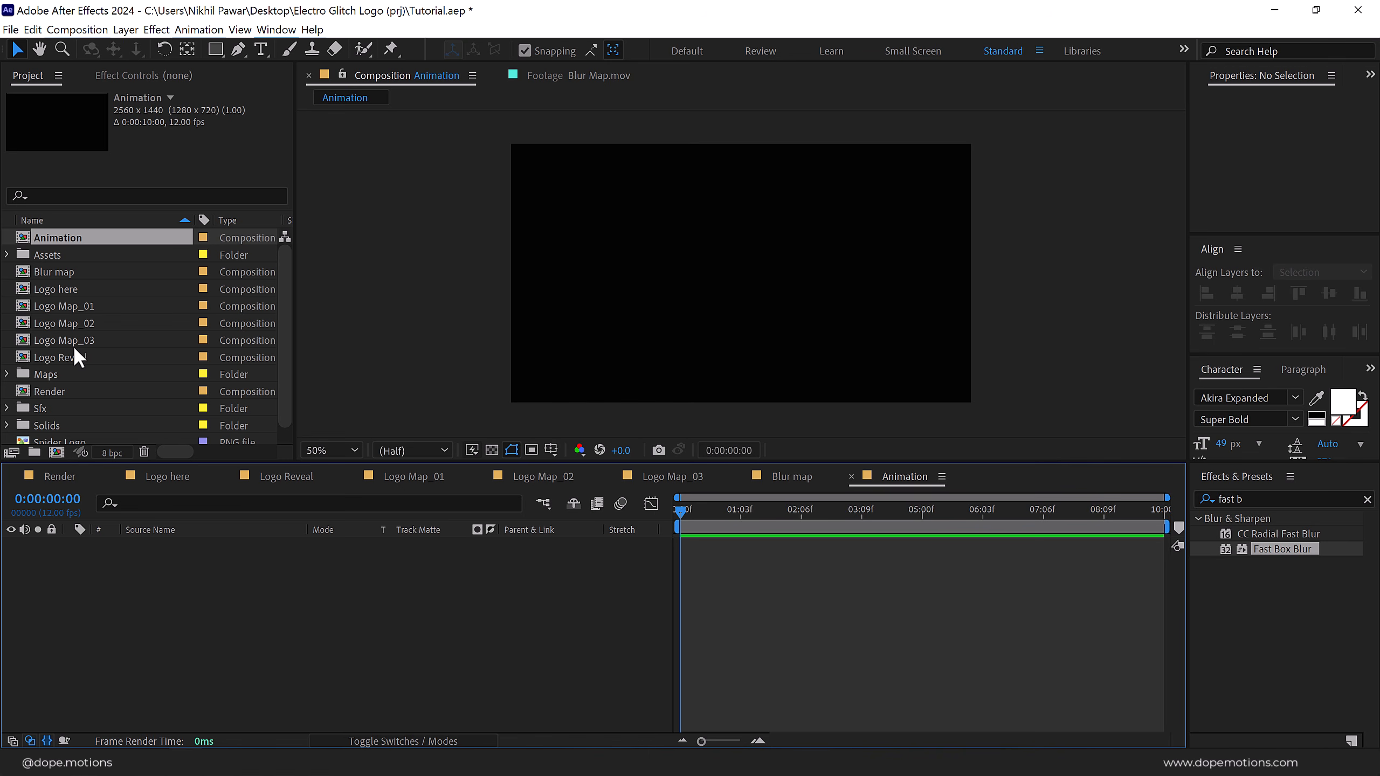
Add Logo Map_03 to the Animation composition, place Blur map above it, and hide the Blur map layer.
left_click_drag(71, 339, 491, 557)
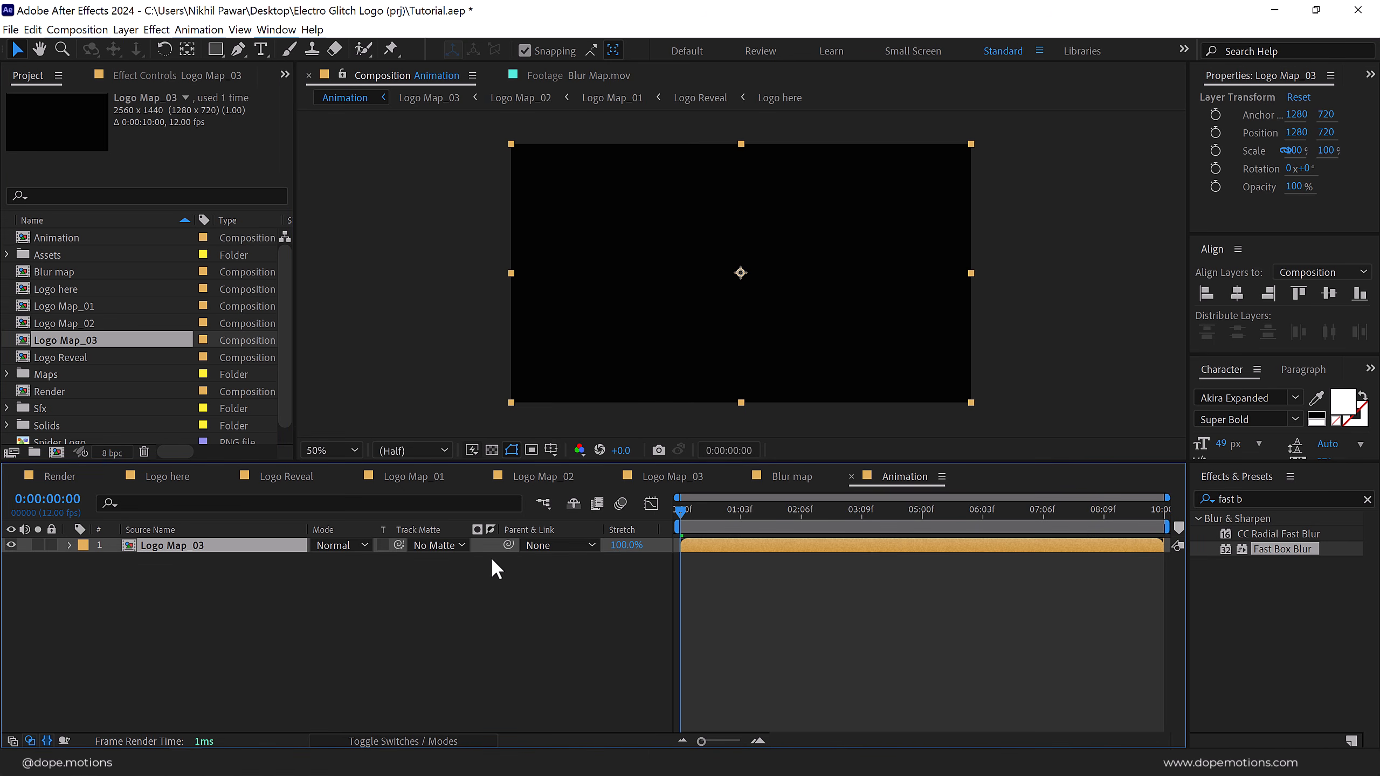
left_click_drag(695, 509, 752, 514)
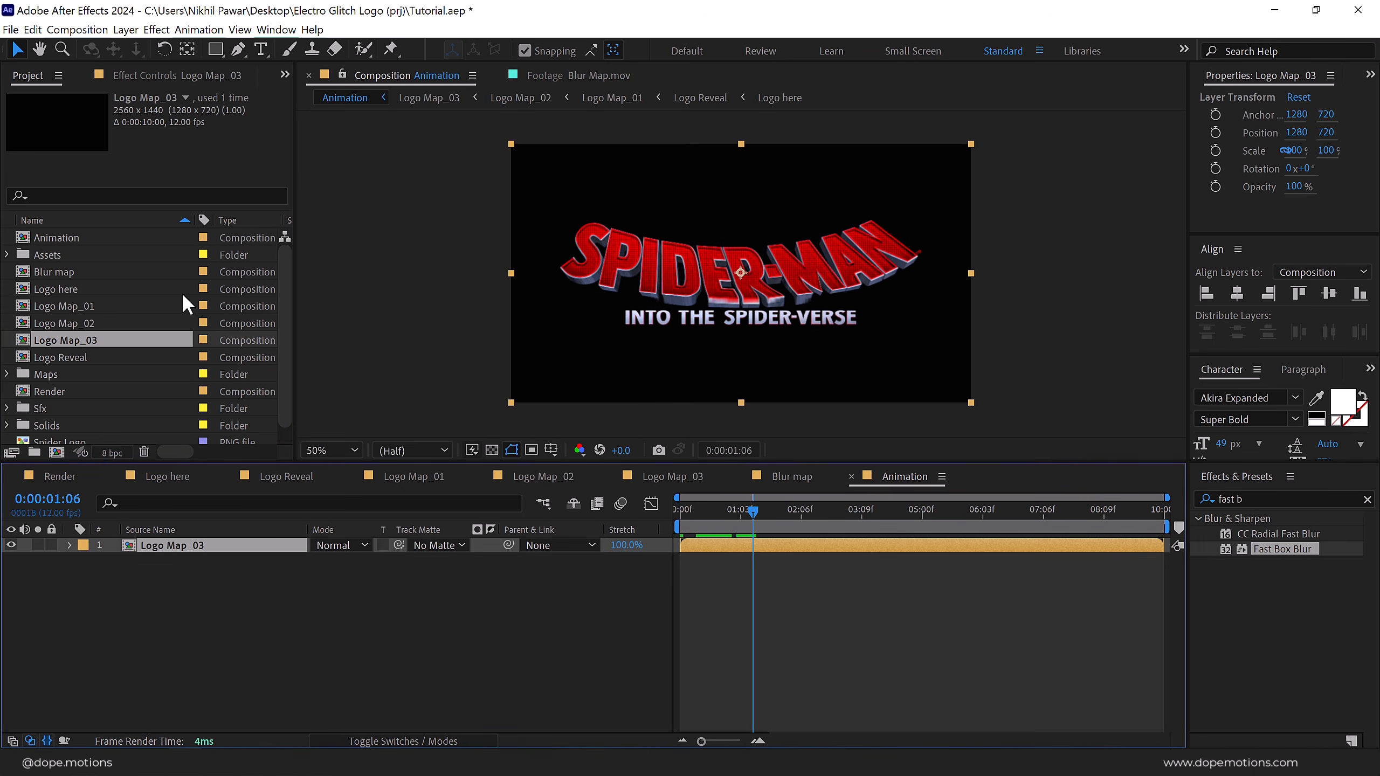
left_click_drag(55, 270, 125, 542)
left_click(11, 544)
Apply Compound Blur to the Logo Map_03 layer and choose Blur map as its blur layer.
left_click(201, 562)
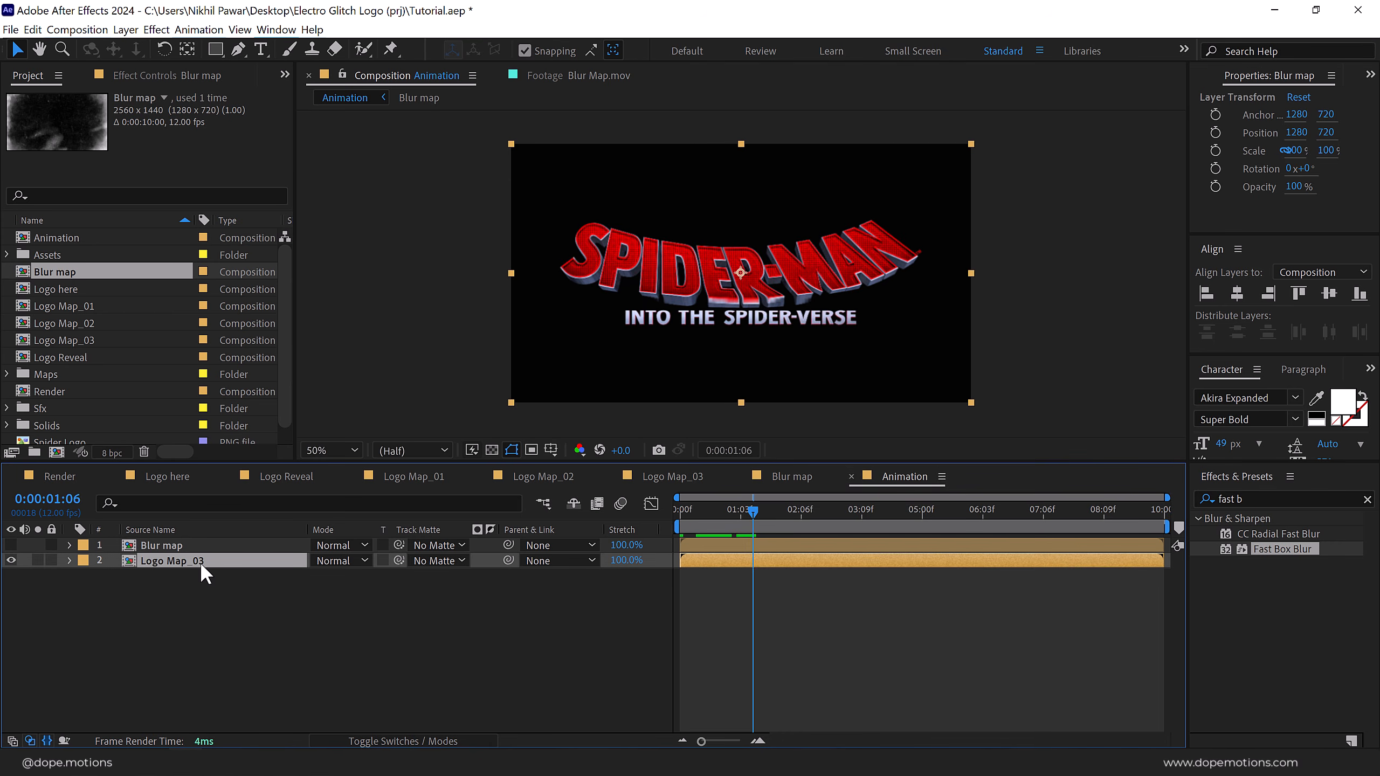
left_click(1256, 499)
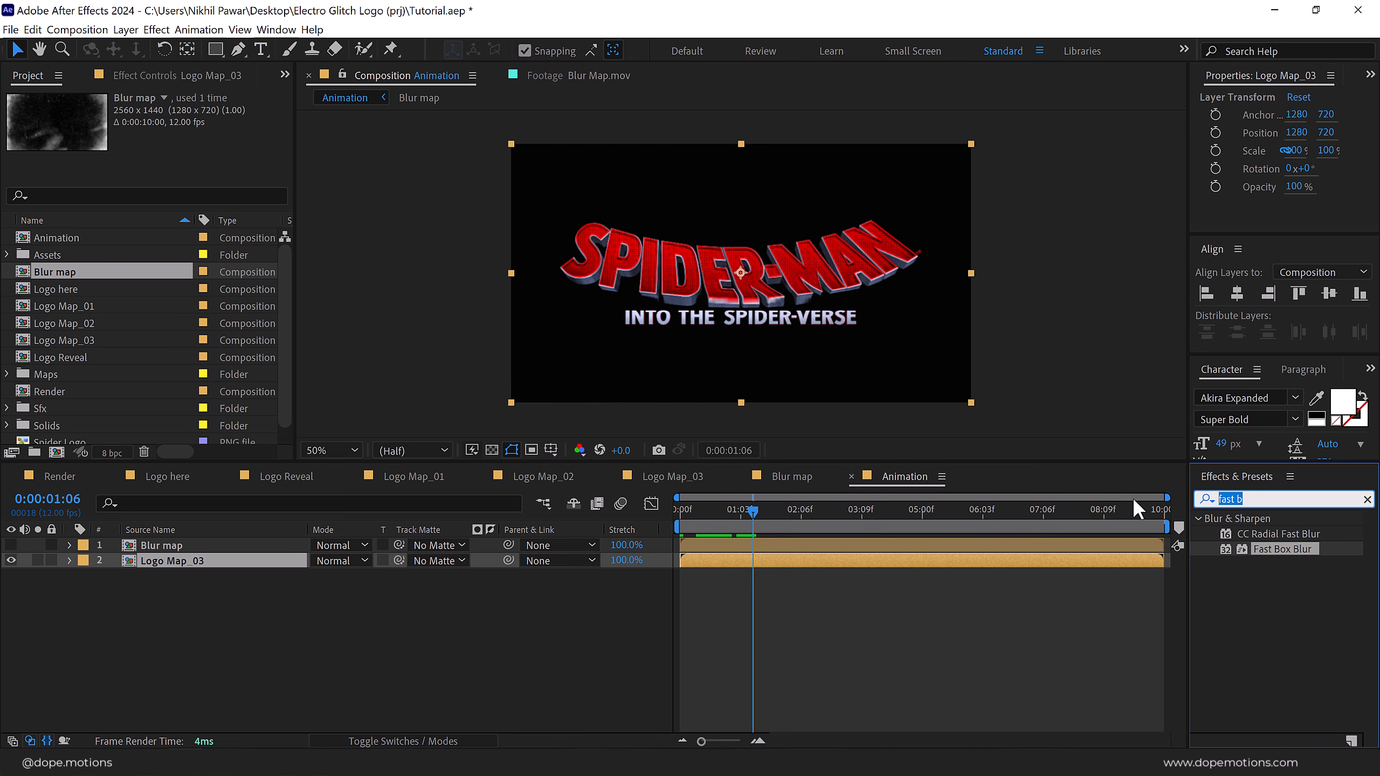
type("compu")
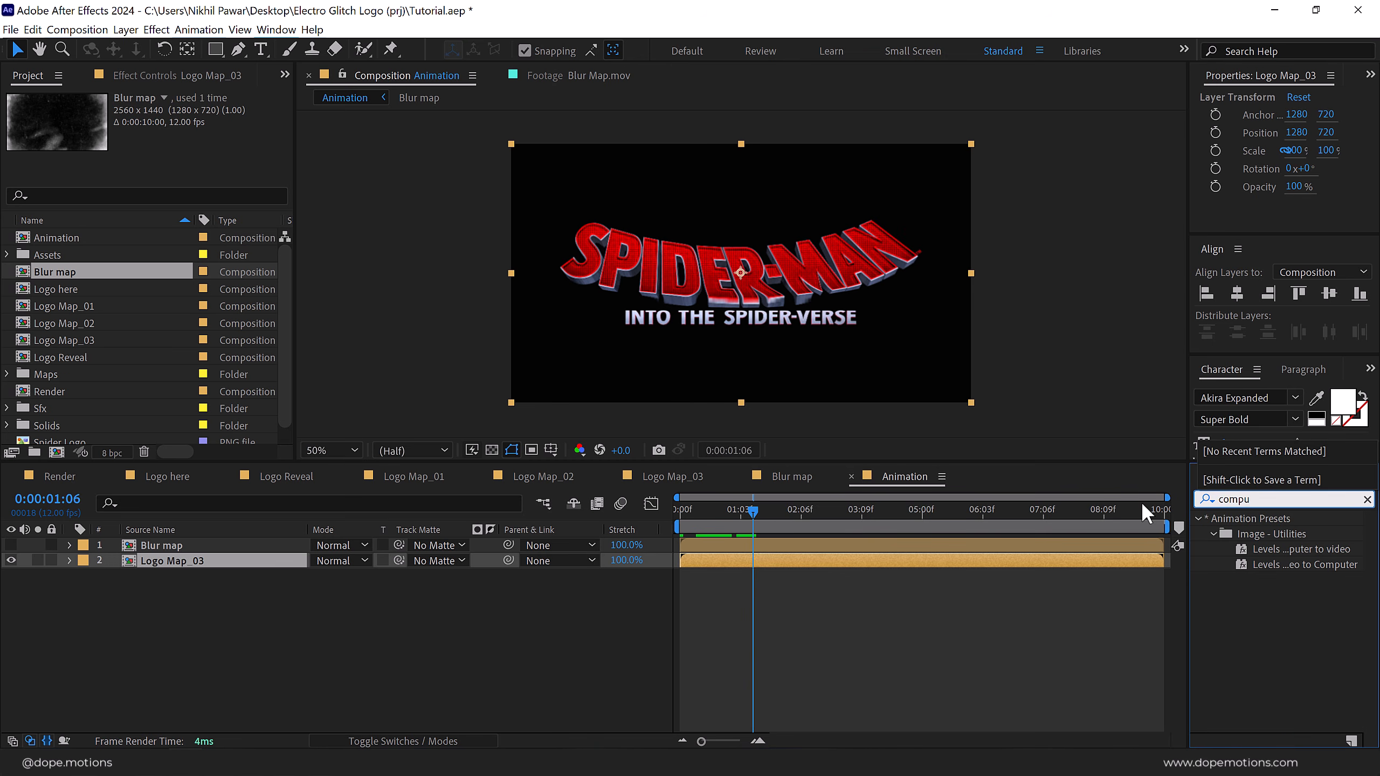
key("BackSpace")
type("ound")
double_click(1261, 533)
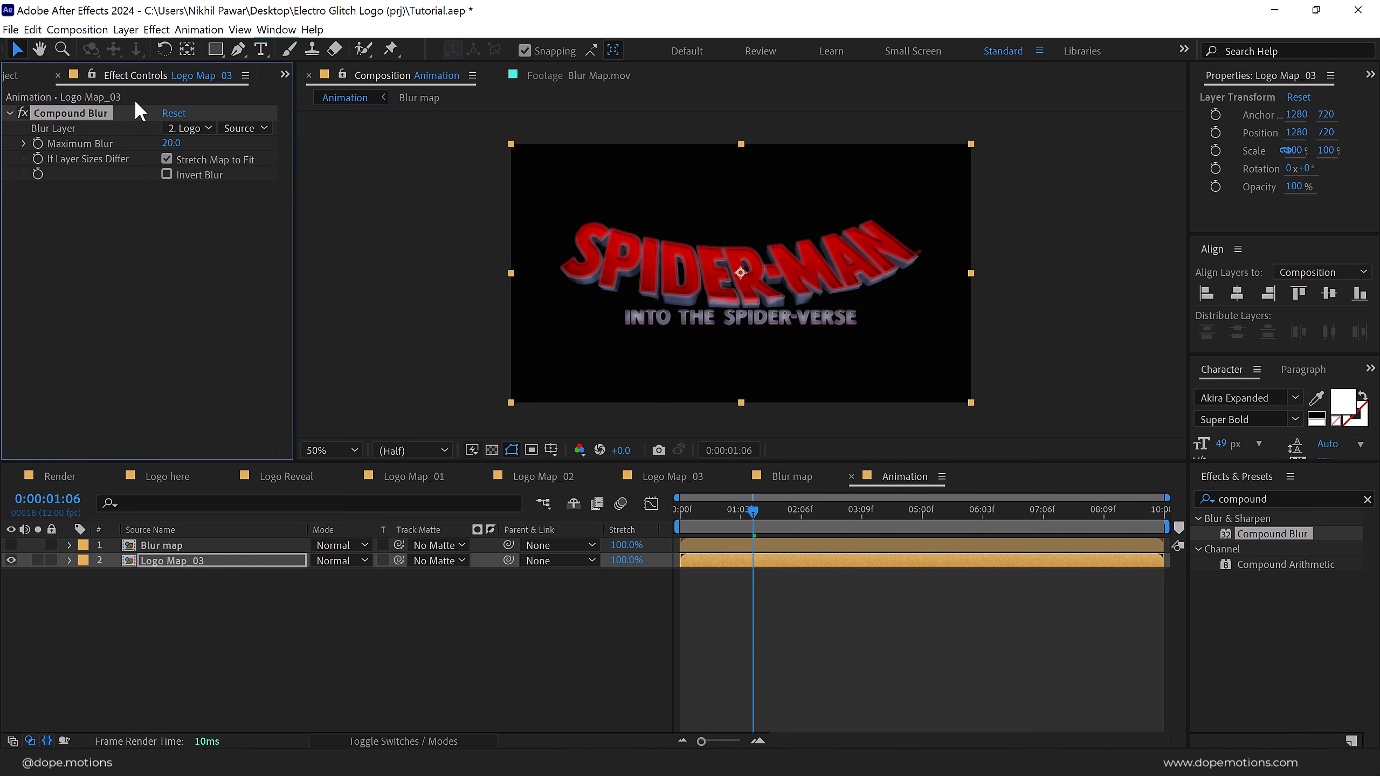
left_click(182, 129)
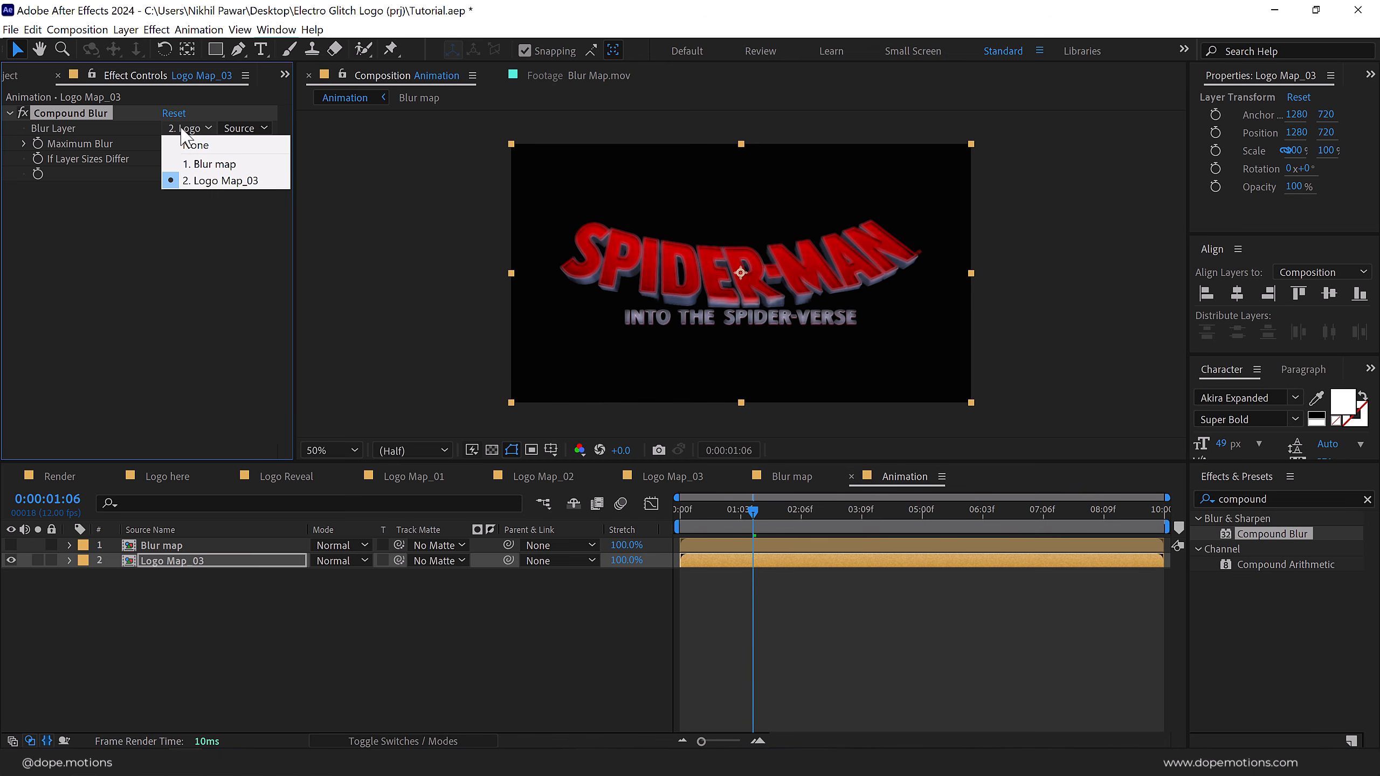
left_click(224, 165)
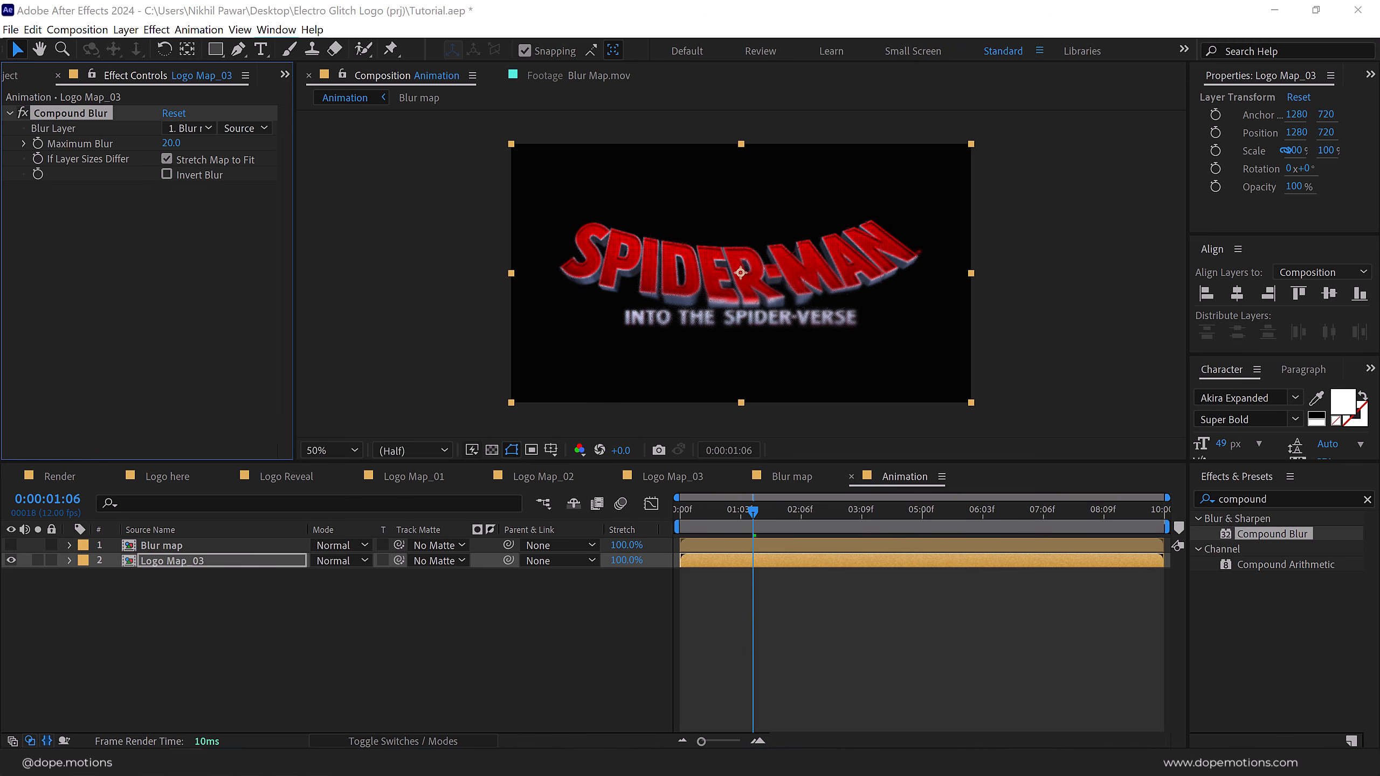
At 0:00:01:04, set Compound Blur's Maximum Blur to 930 on Logo Map_03 and enable keyframing for it.
left_click(919, 621)
left_click(754, 513)
left_click_drag(754, 516, 745, 514)
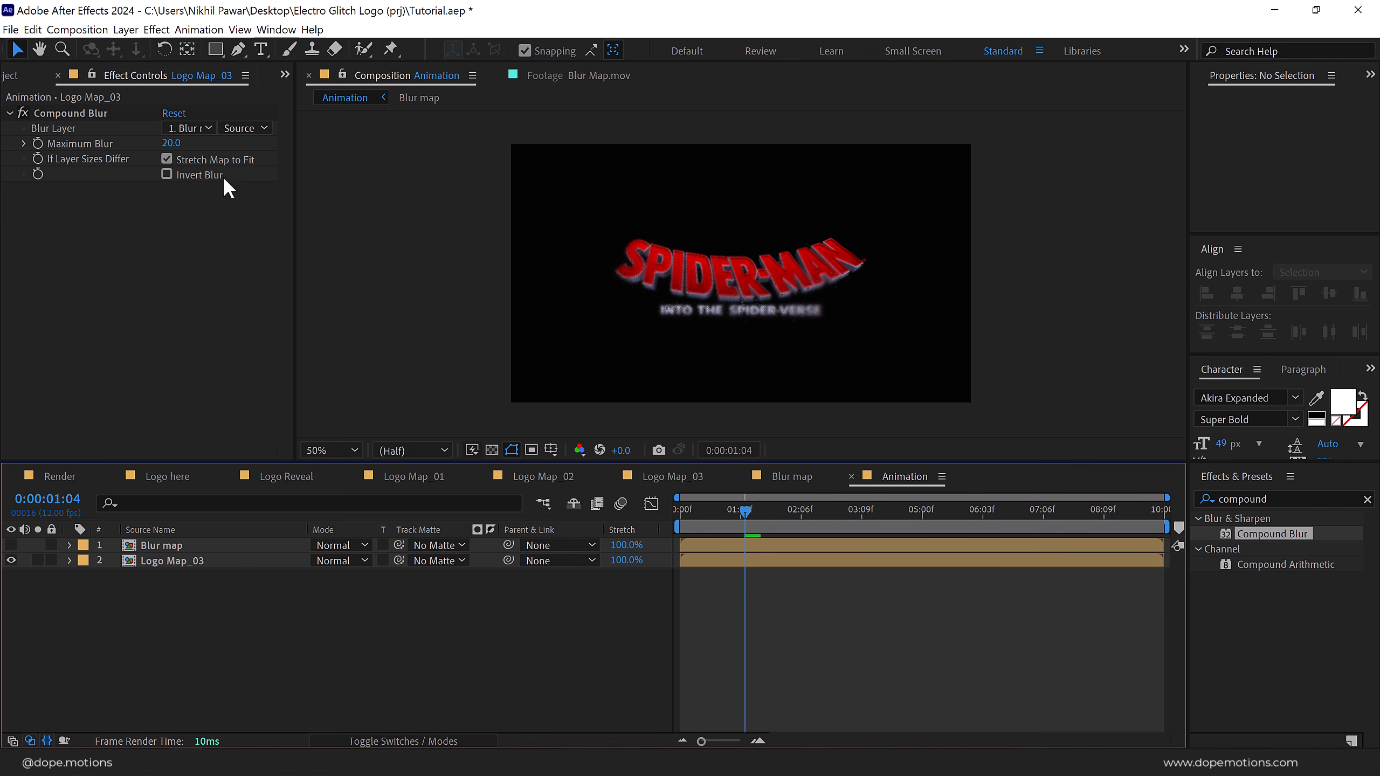
left_click(171, 144)
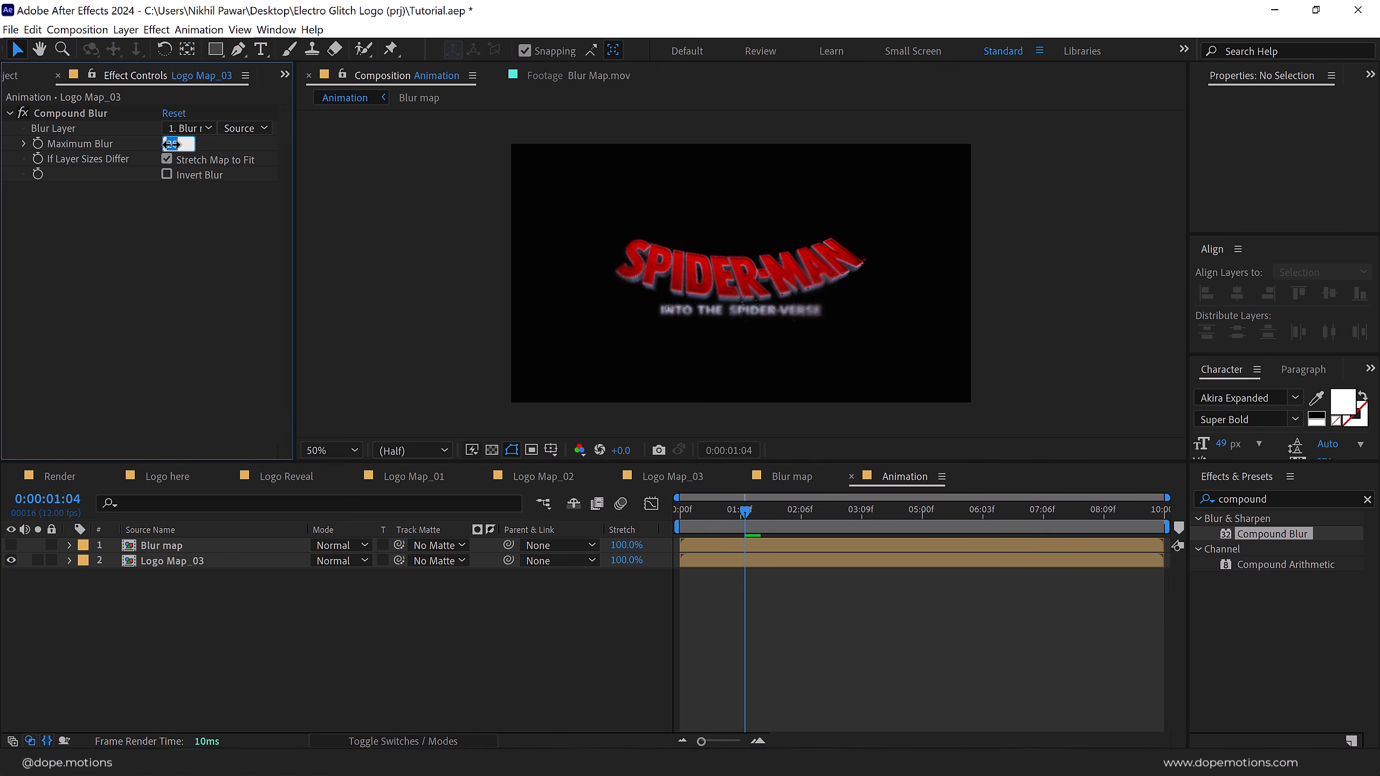
key("Return")
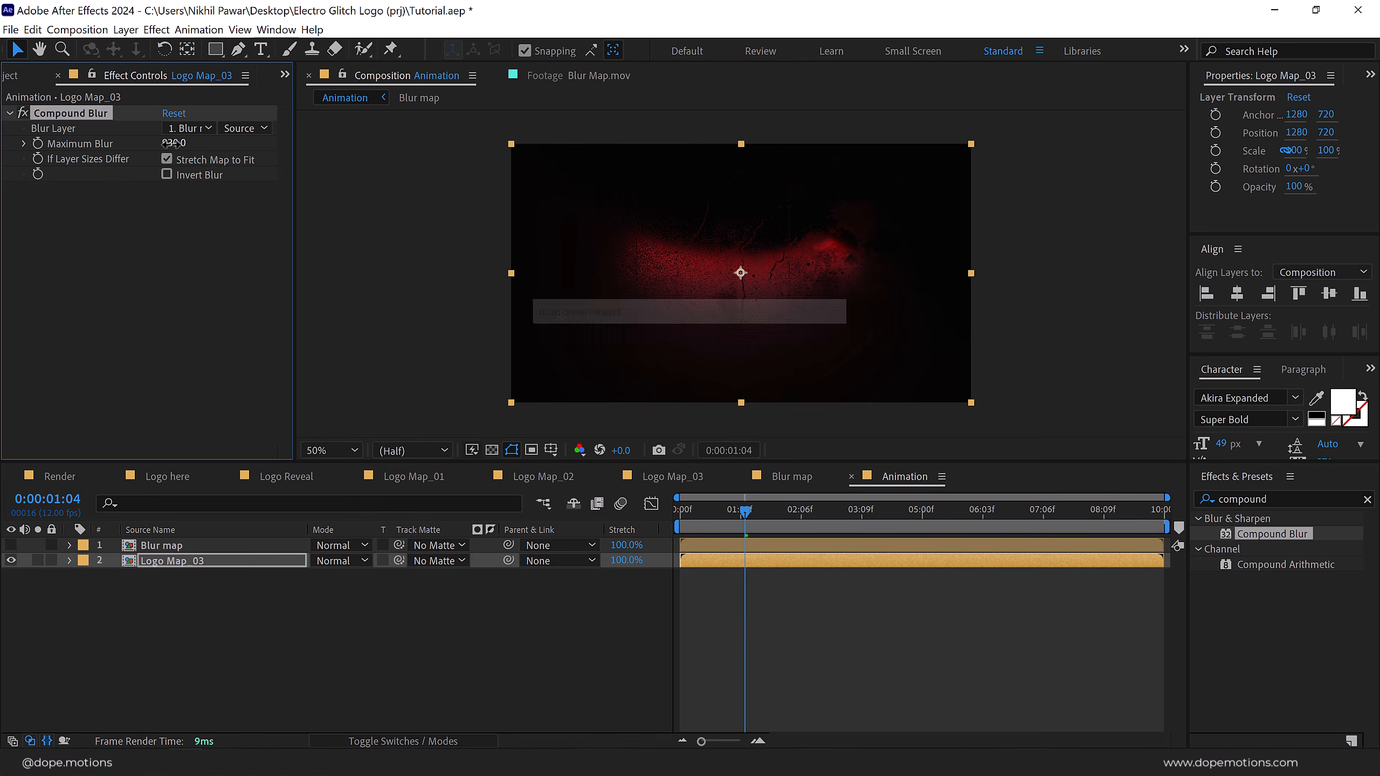
left_click(806, 617)
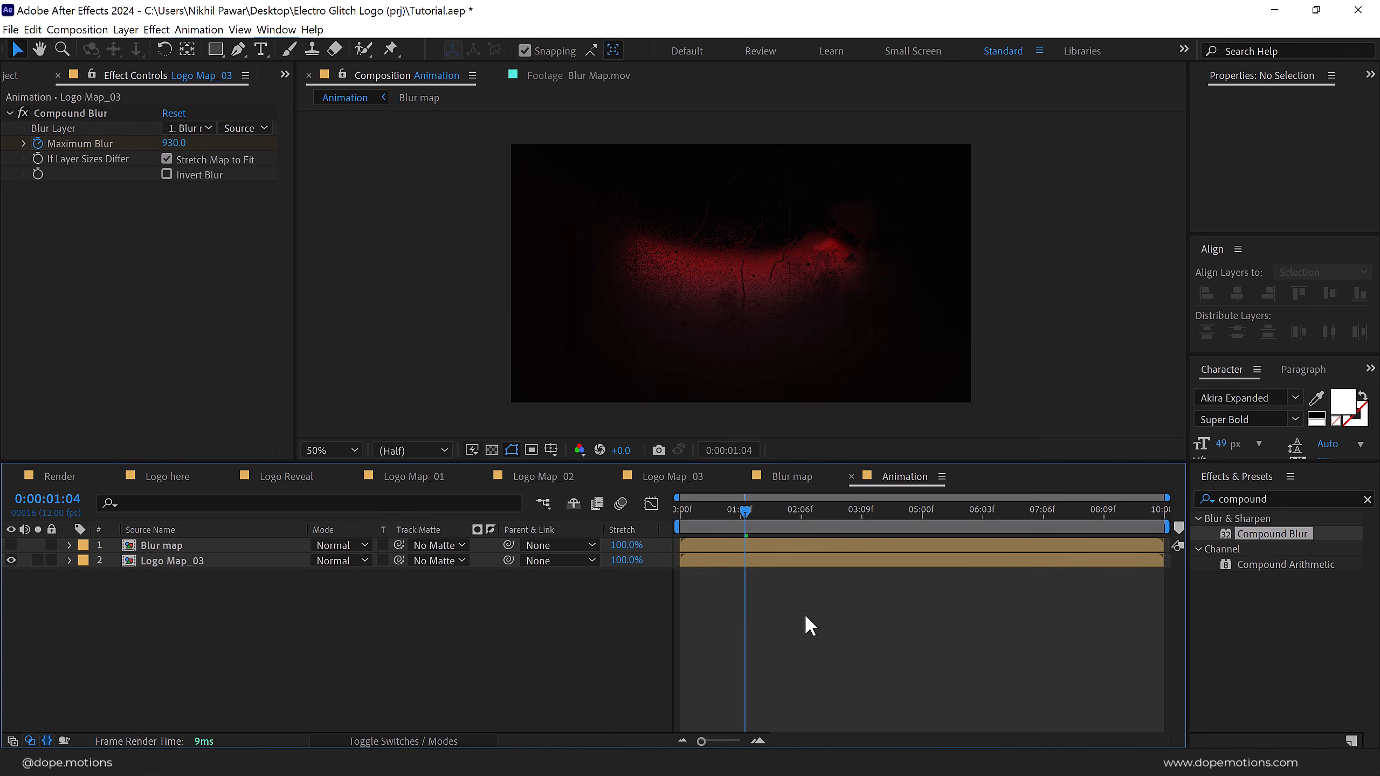
Show Logo Map_03's keyframes and add a Maximum Blur keyframe of 1200 at 0:00:01:06.
key("space")
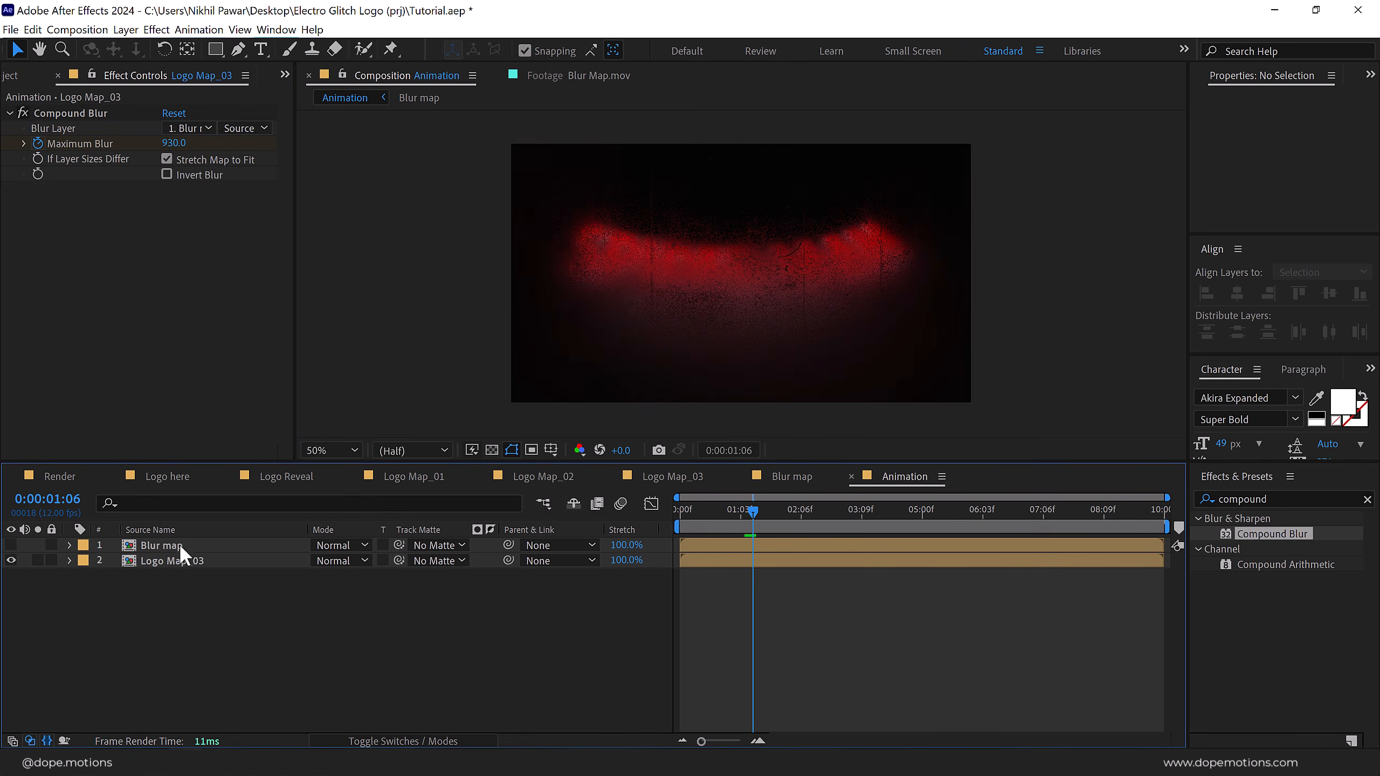
left_click(183, 566)
key("u")
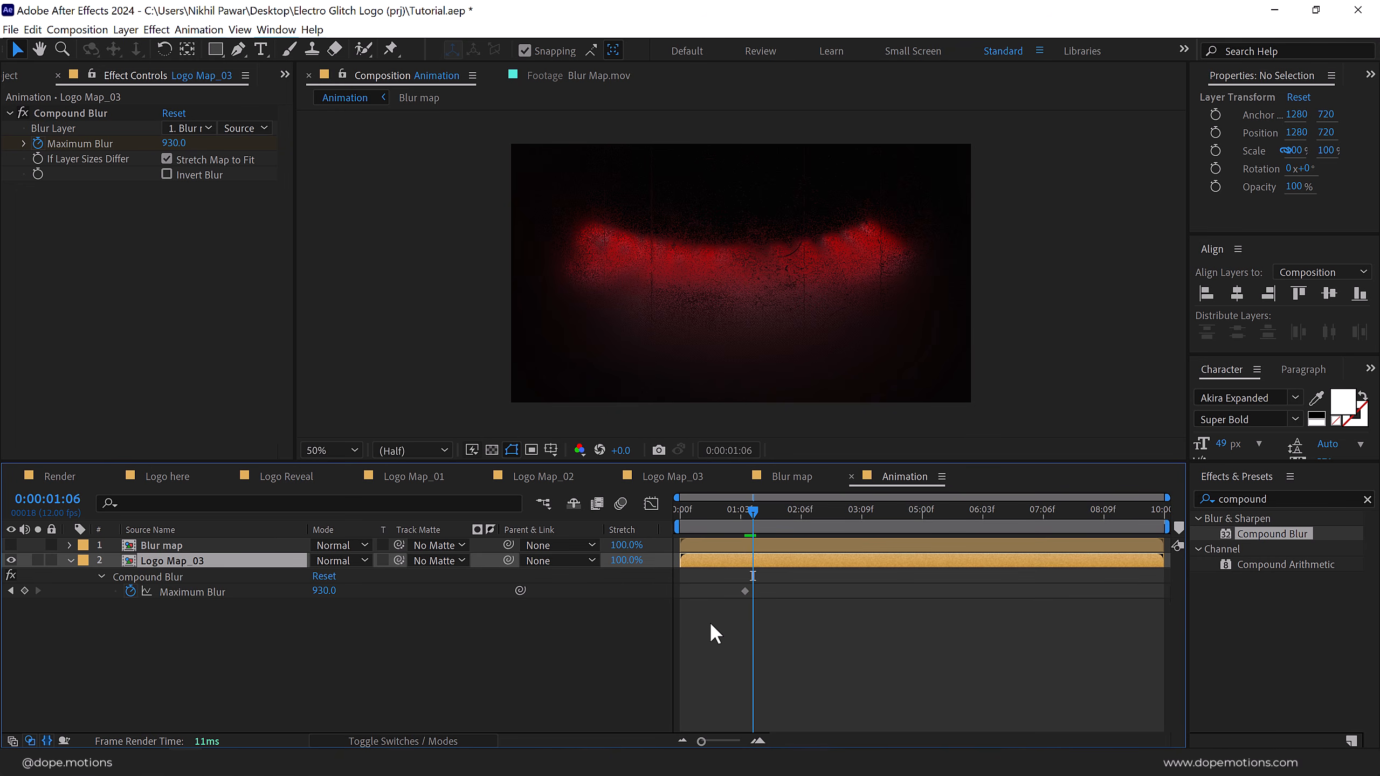
left_click(711, 625)
key("=")
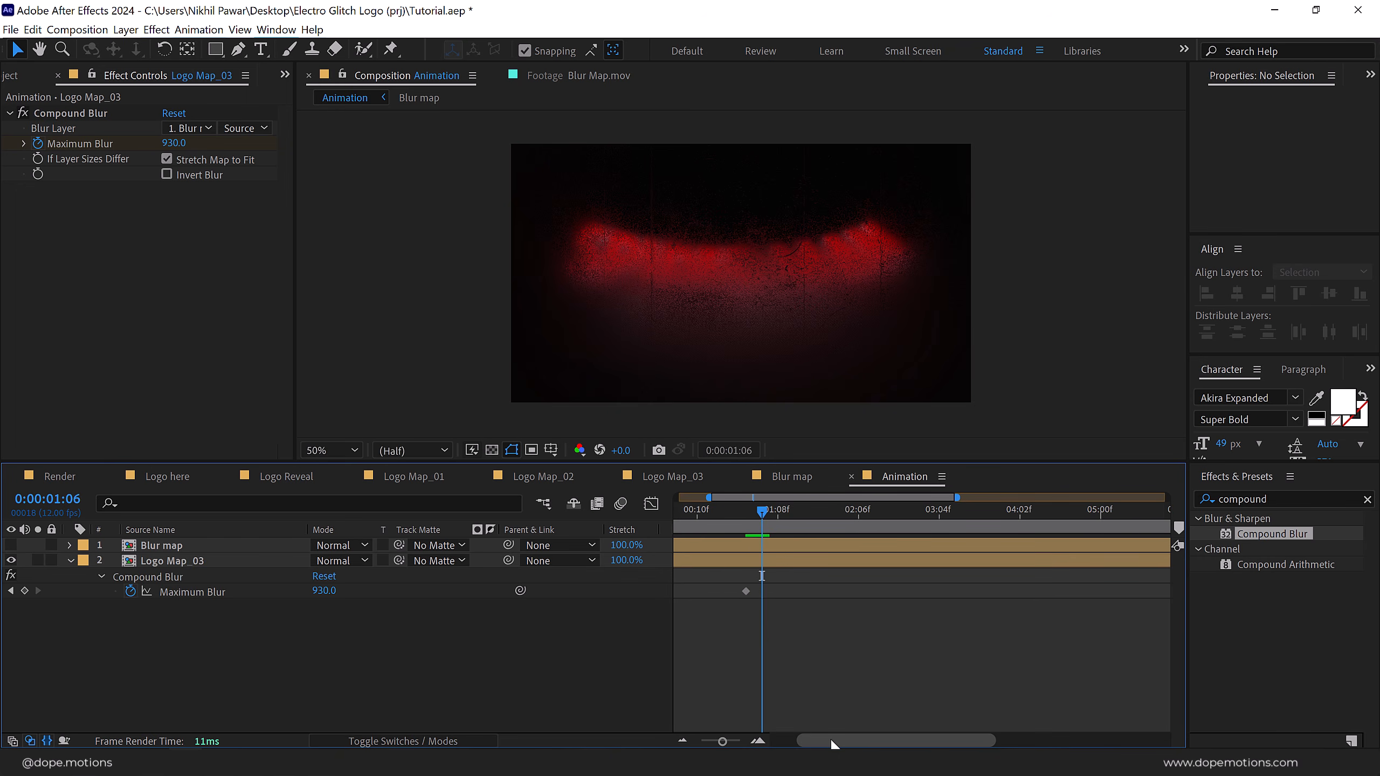
left_click_drag(831, 740, 806, 740)
left_click(810, 591)
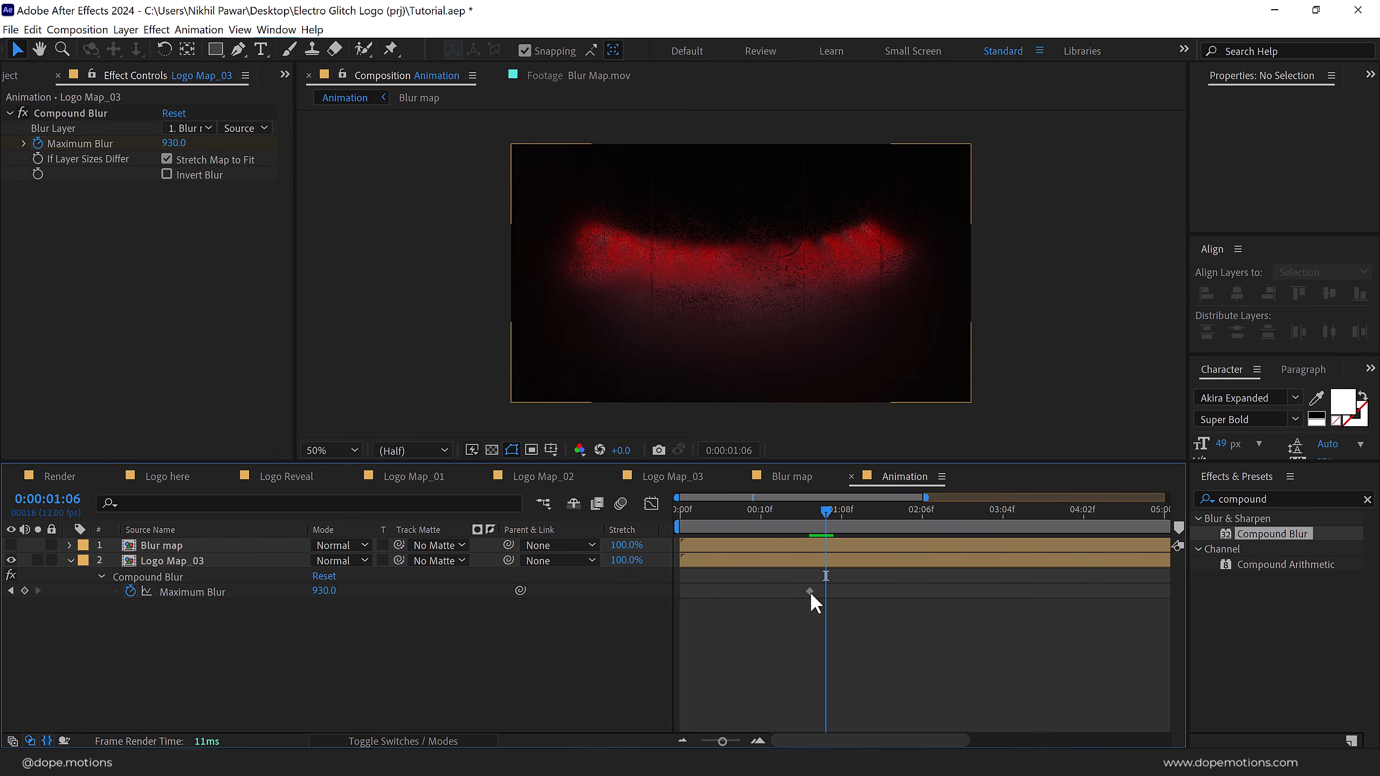
left_click(323, 590)
type("1200")
key("Return")
Add a Maximum Blur keyframe of 930 at 0:00:01:08 on Logo Map_03.
key("Page_Down")
key("Page_Down")
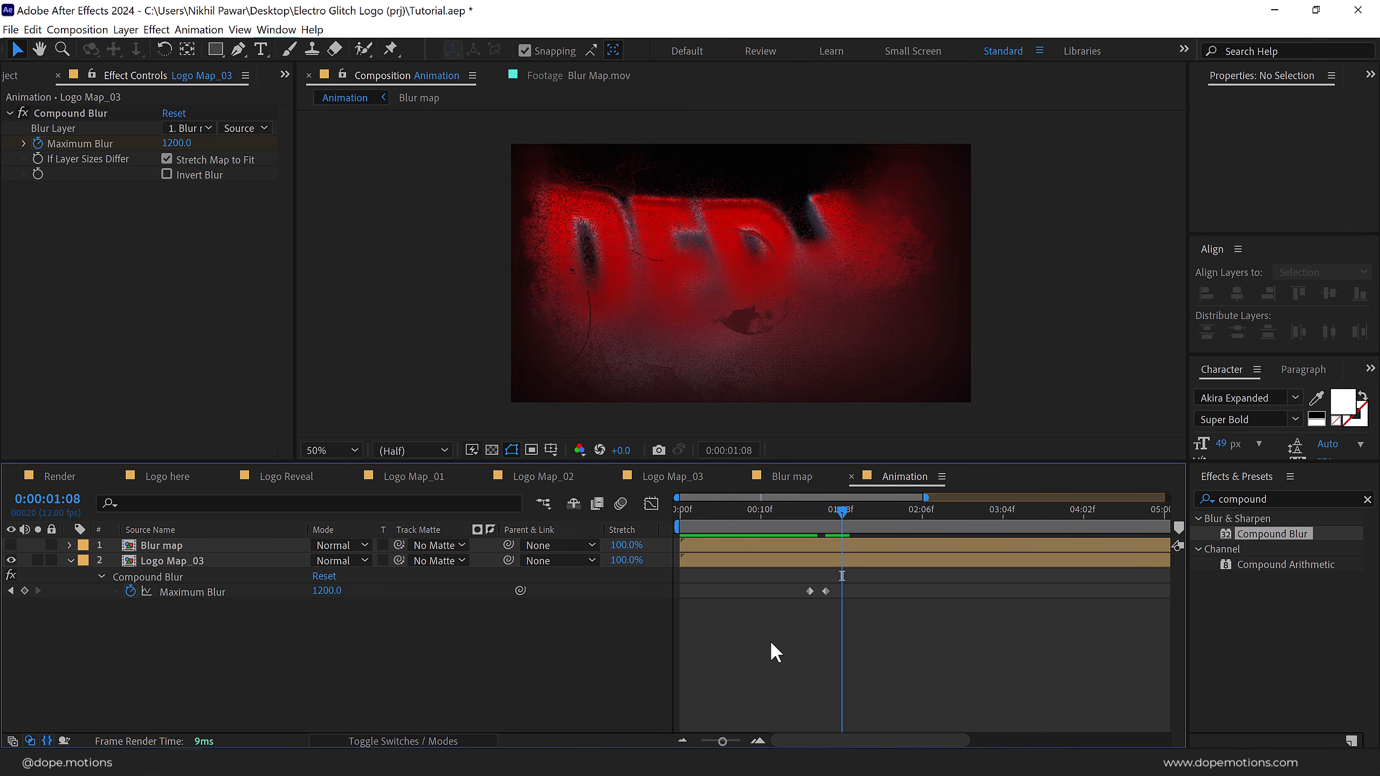
left_click(333, 590)
type("930")
key("Return")
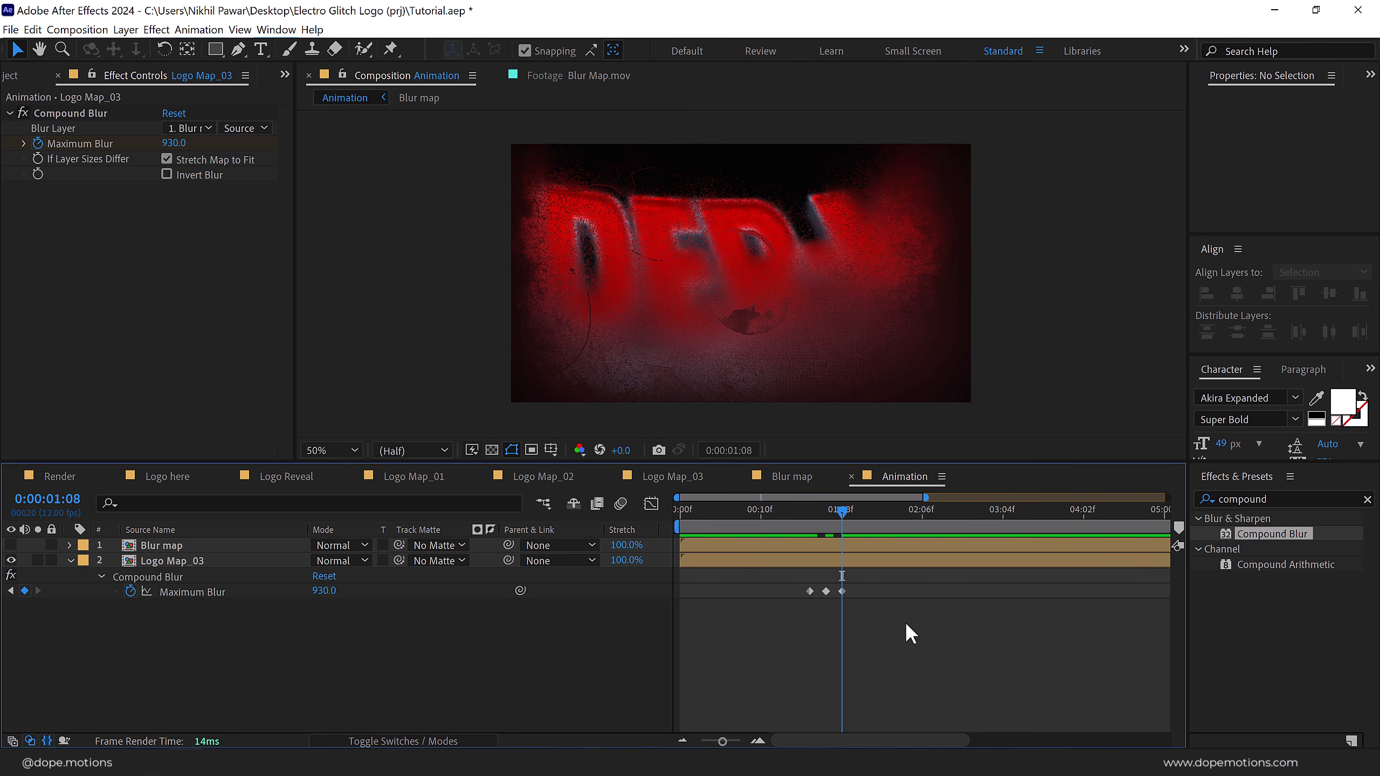
Add a Maximum Blur keyframe of 150 at 0:00:01:11 on Logo Map_03.
key("Page_Down")
key("Page_Down")
key("Page_Down")
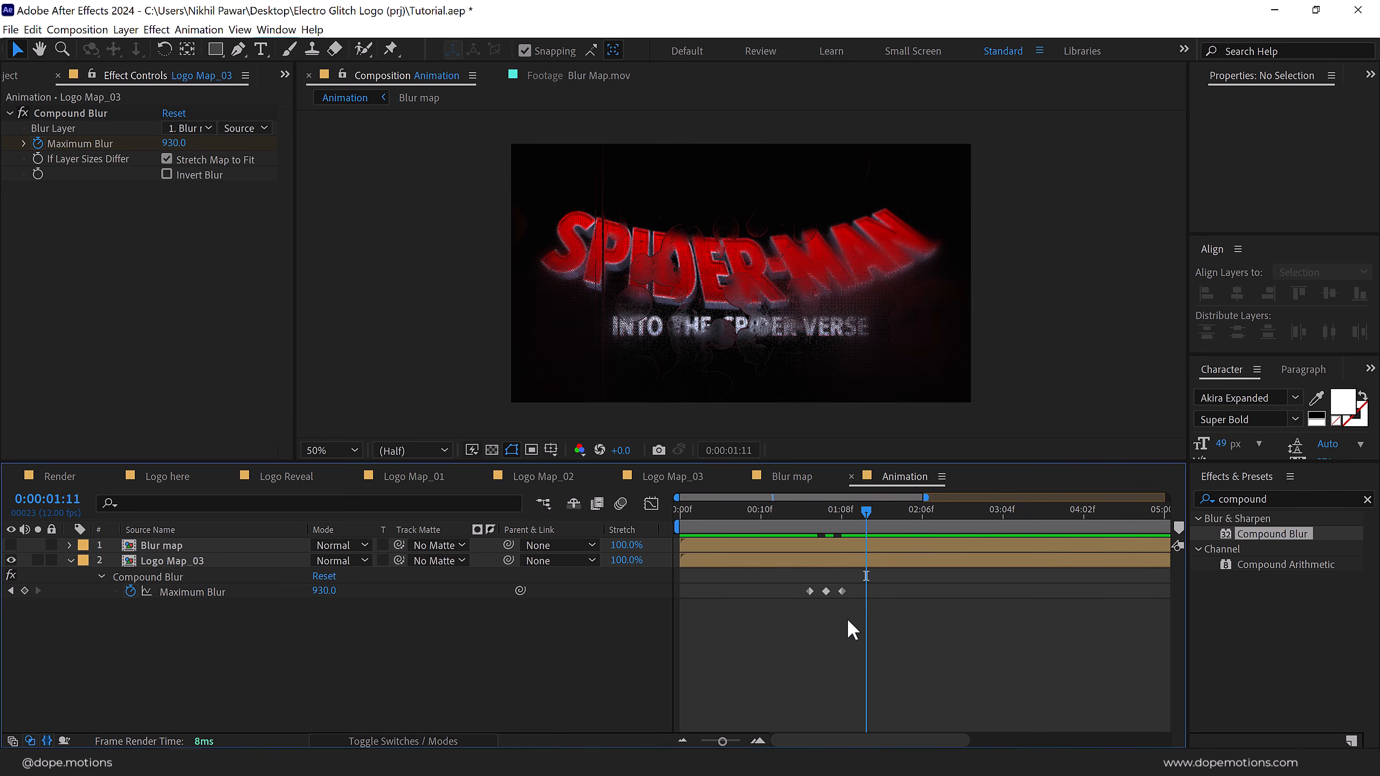
left_click(325, 590)
type("150")
key("Return")
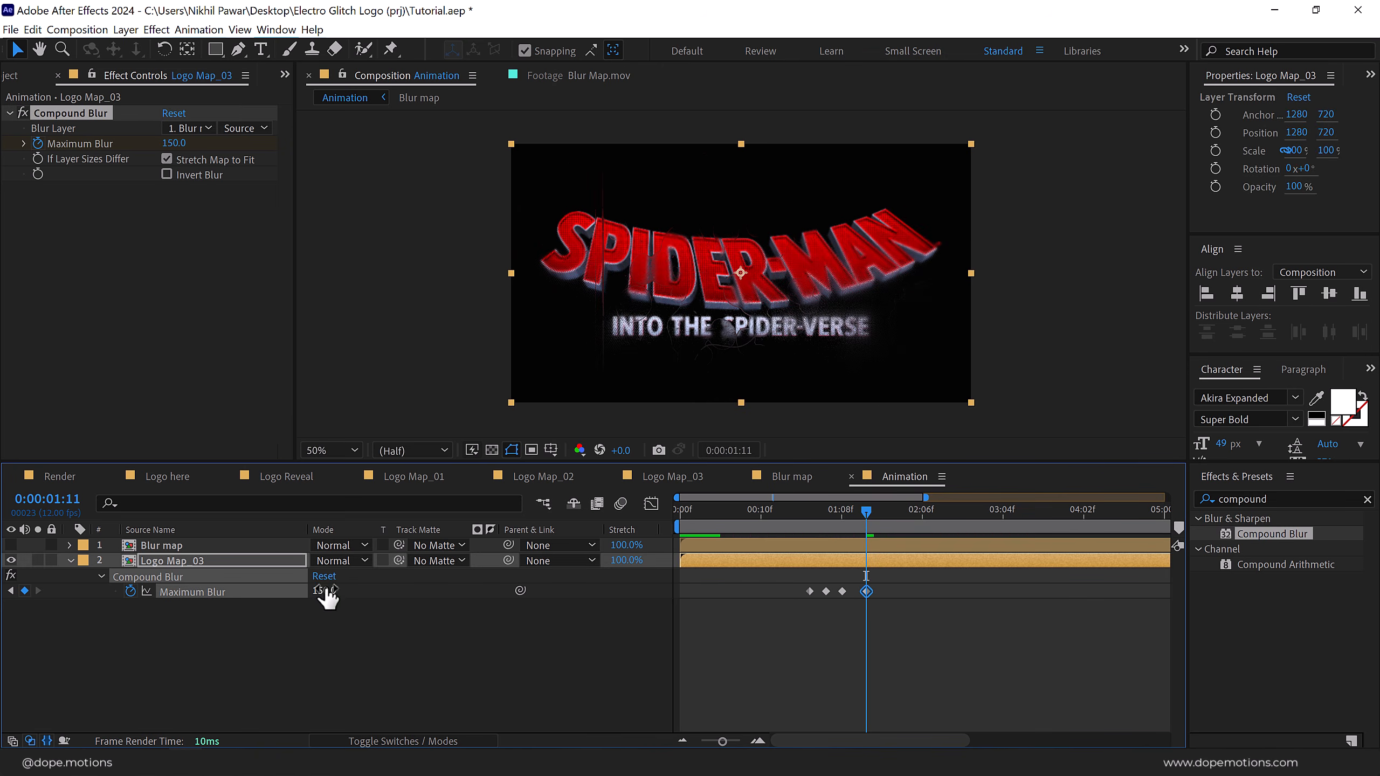
Add a Maximum Blur keyframe of 400 at 0:00:02:03 on Logo Map_03.
key("Page_Down")
key("Page_Down")
key("Page_Down")
key("Page_Down")
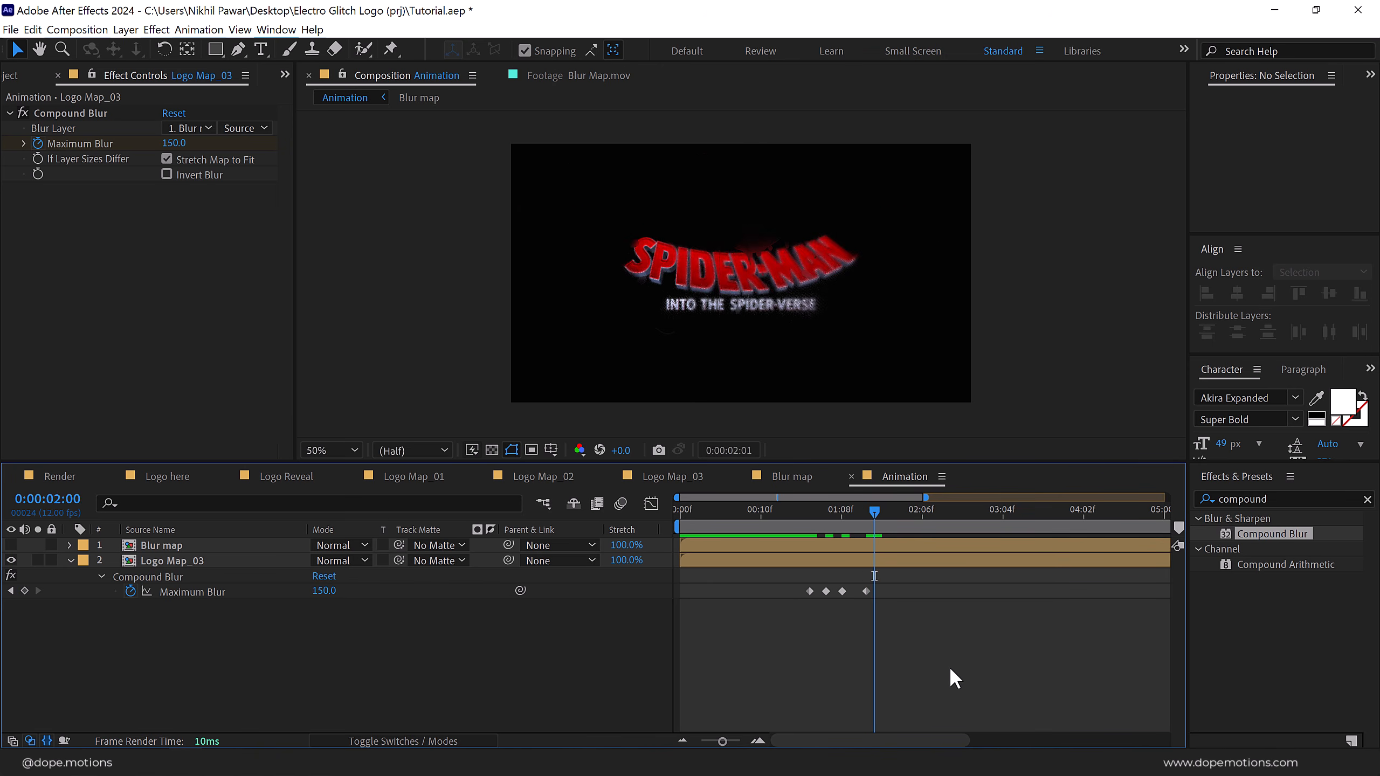
left_click(326, 590)
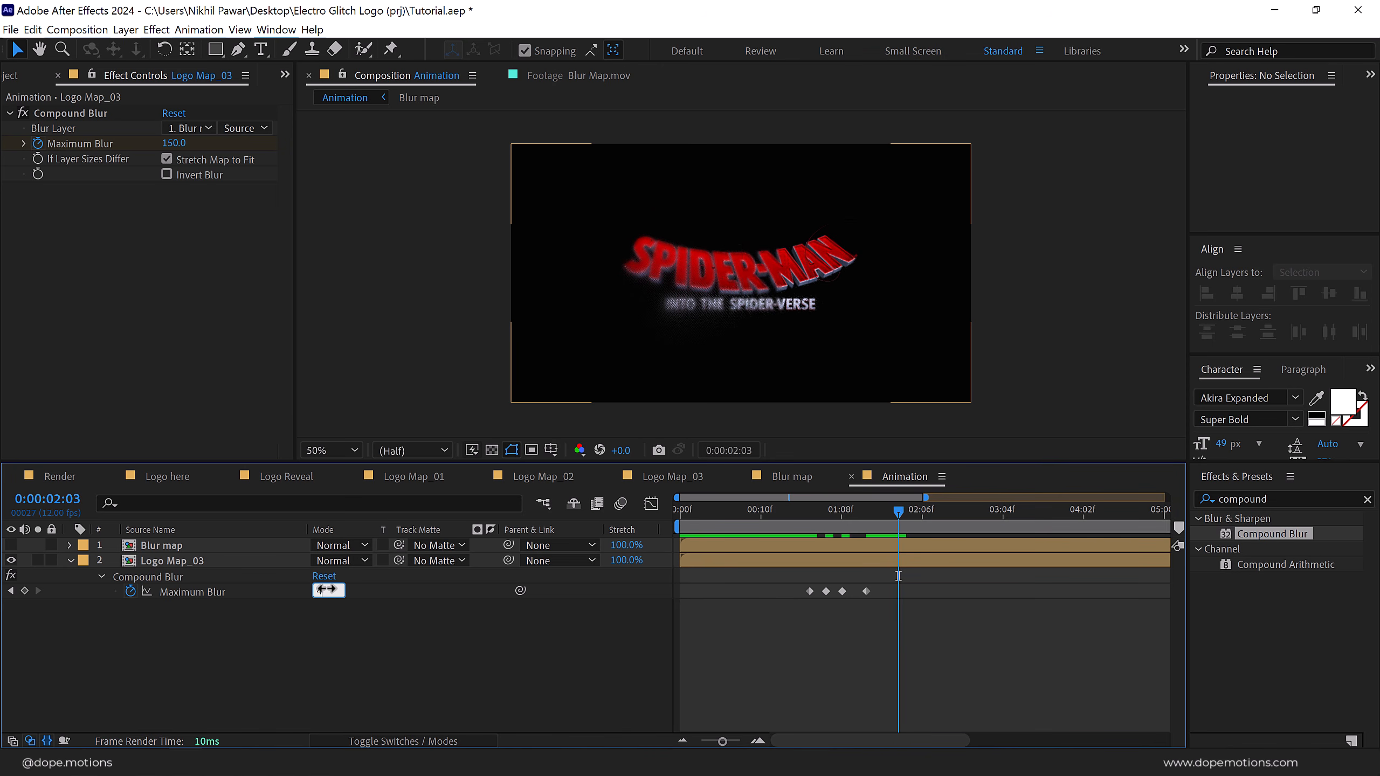
key("Return")
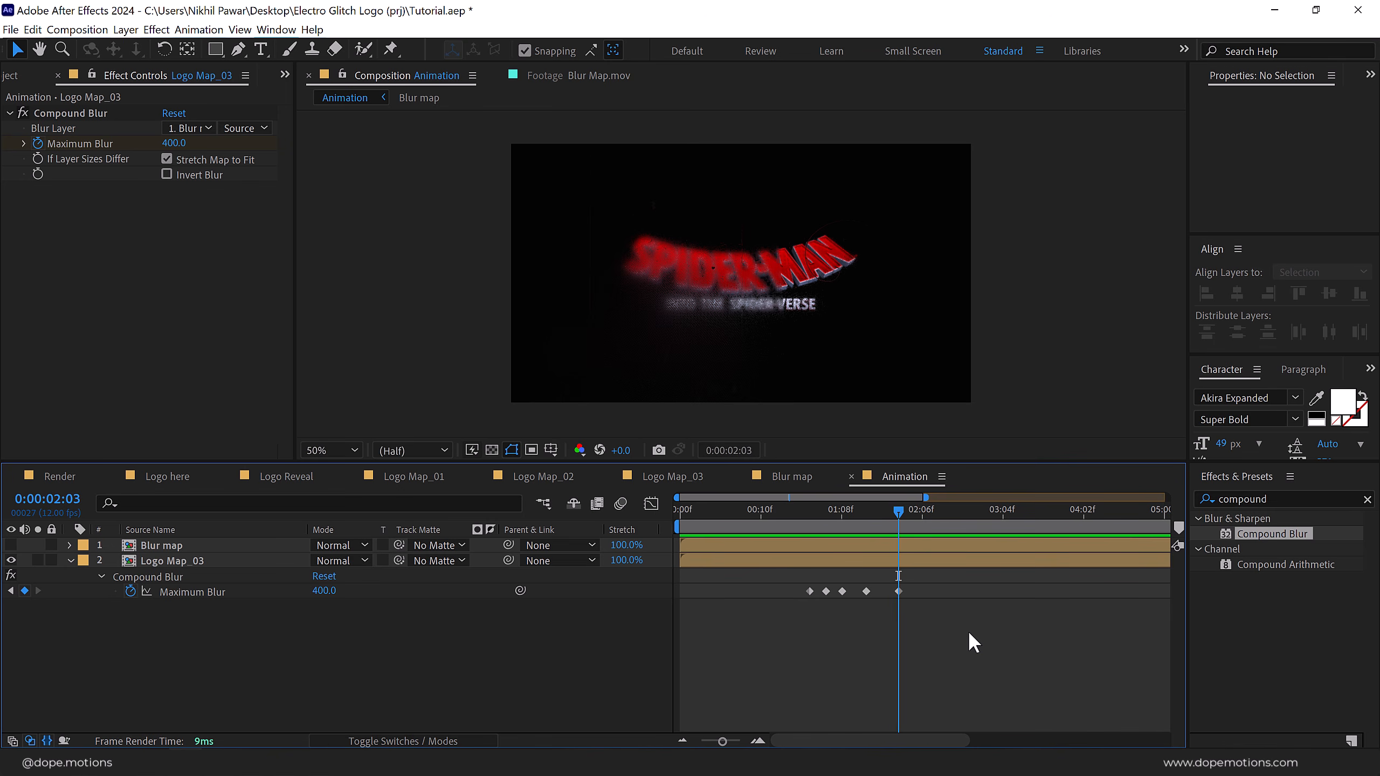
Set Maximum Blur to 0 at 0:00:03:00 and add another keyframe with the same value at 0:00:04:09.
key("space")
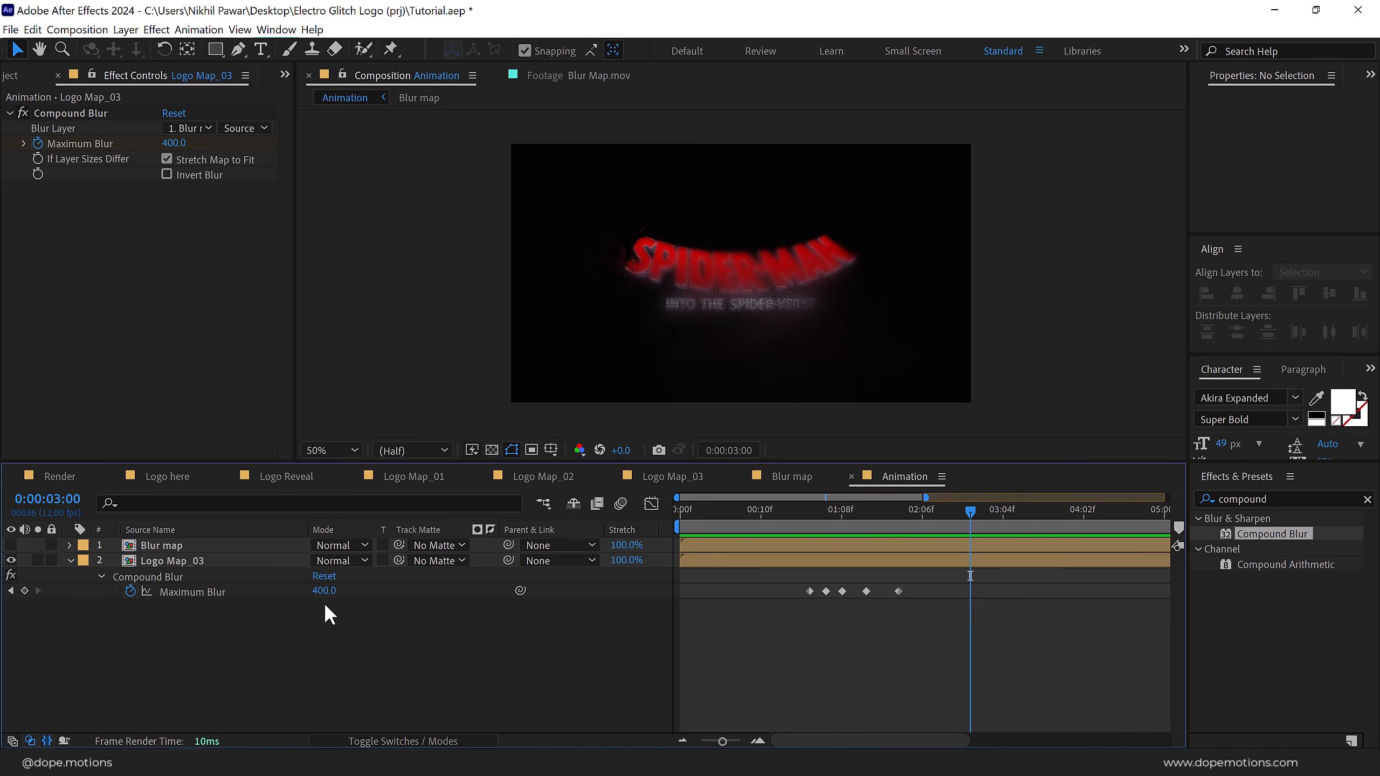
type("0")
key("Return")
key("space")
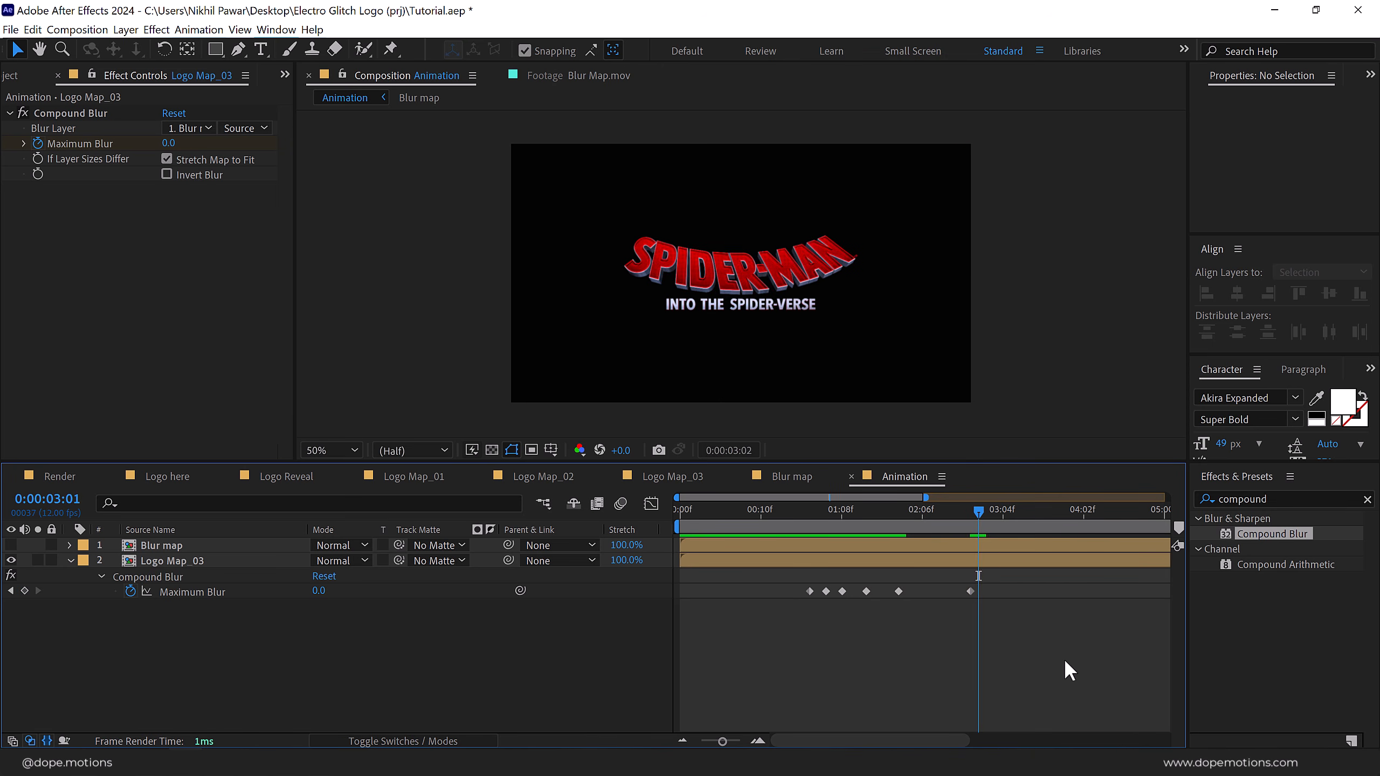
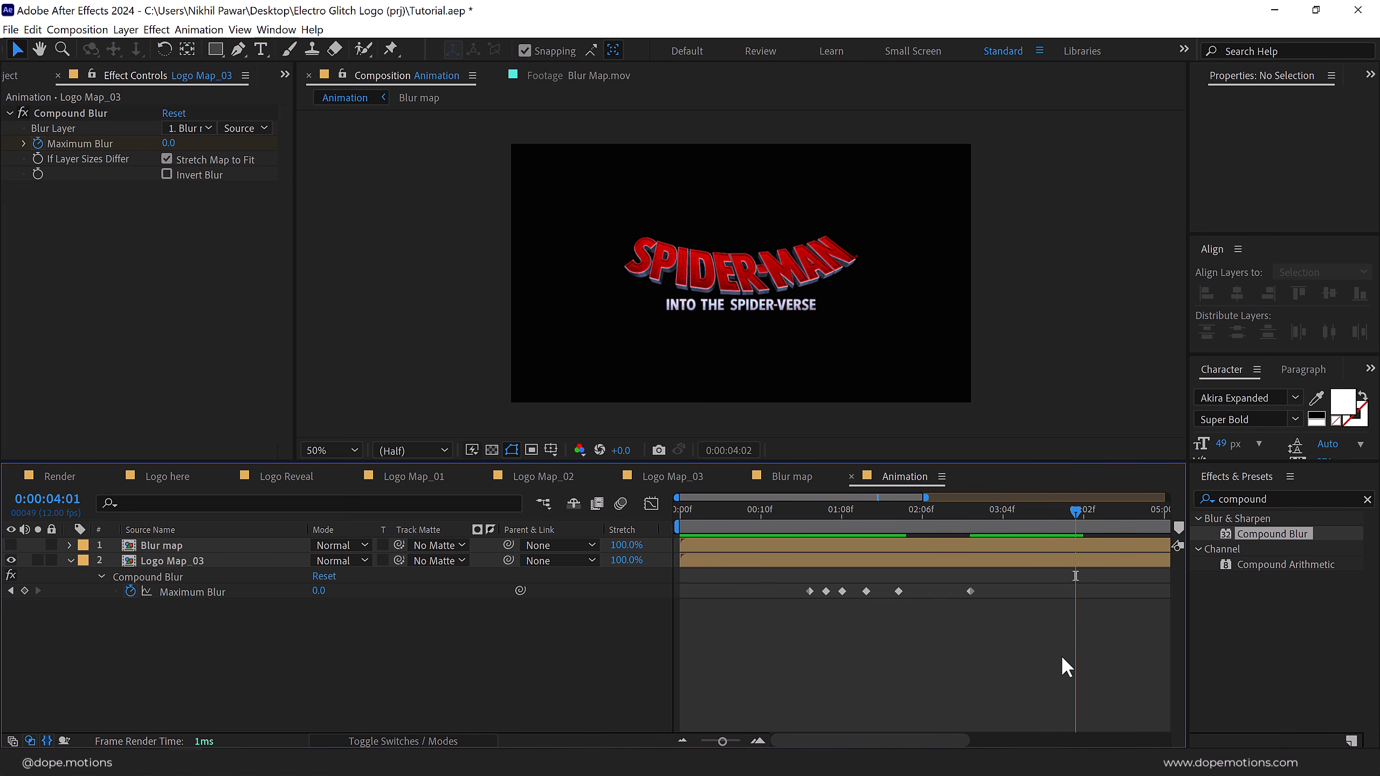
left_click(25, 591)
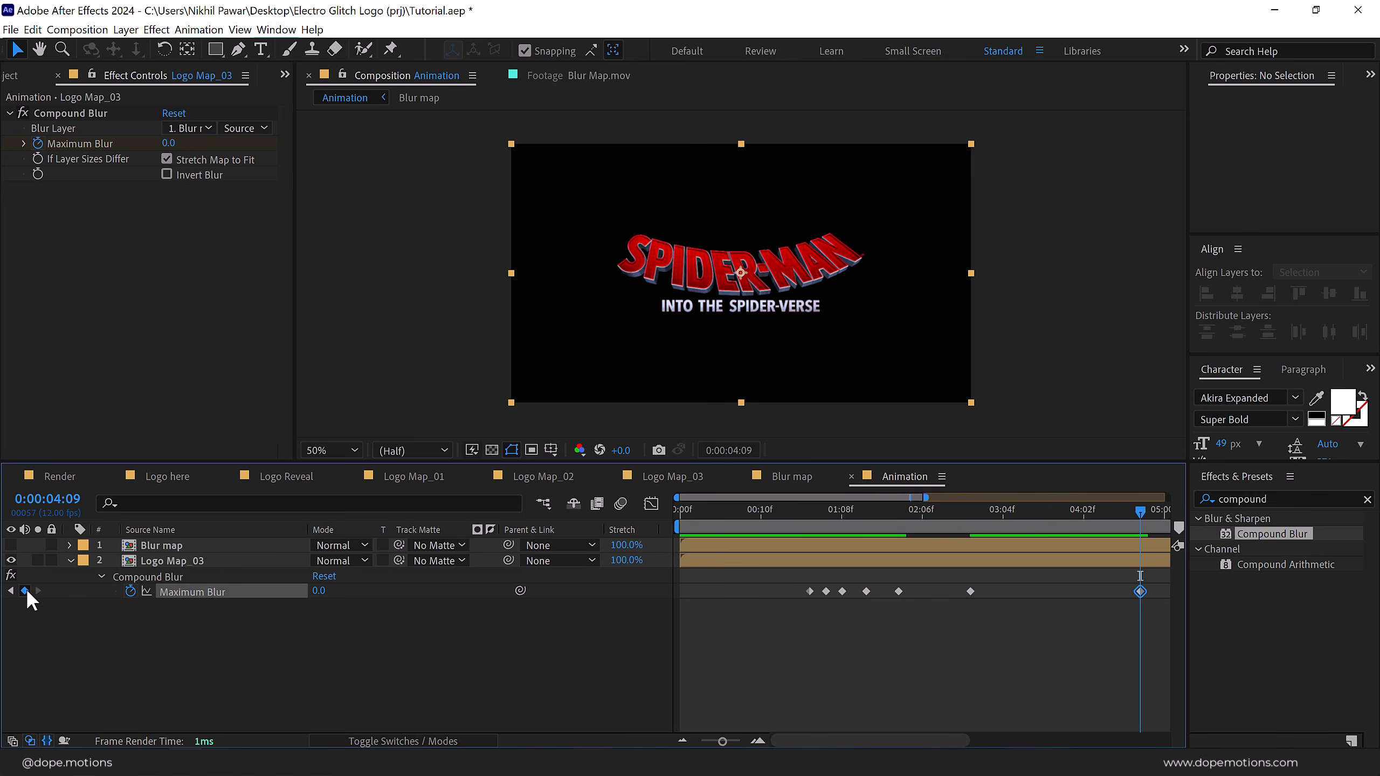
Add a Maximum Blur keyframe of 200 at 0:00:04:11 on Logo Map_03.
left_click(1086, 630)
key("Page_Down")
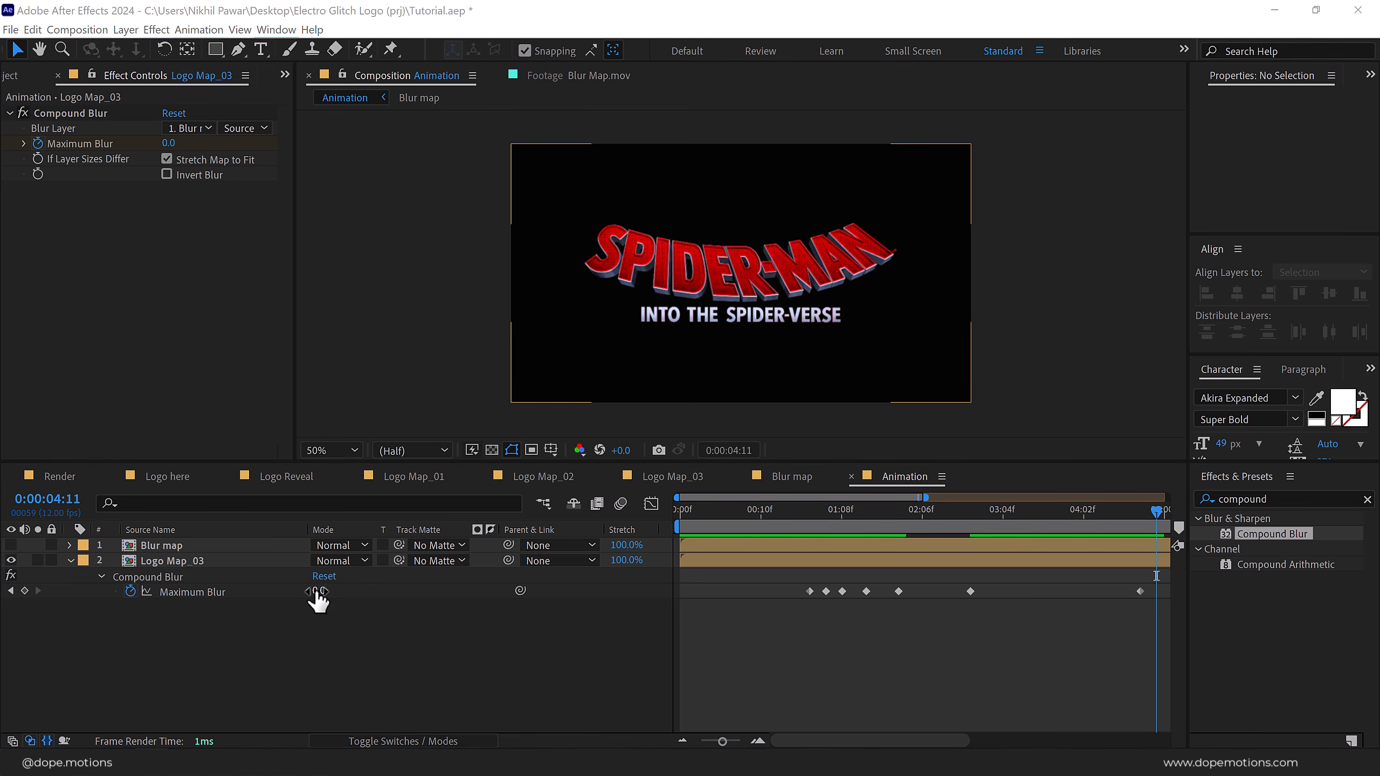
left_click(318, 592)
type("200")
key("Return")
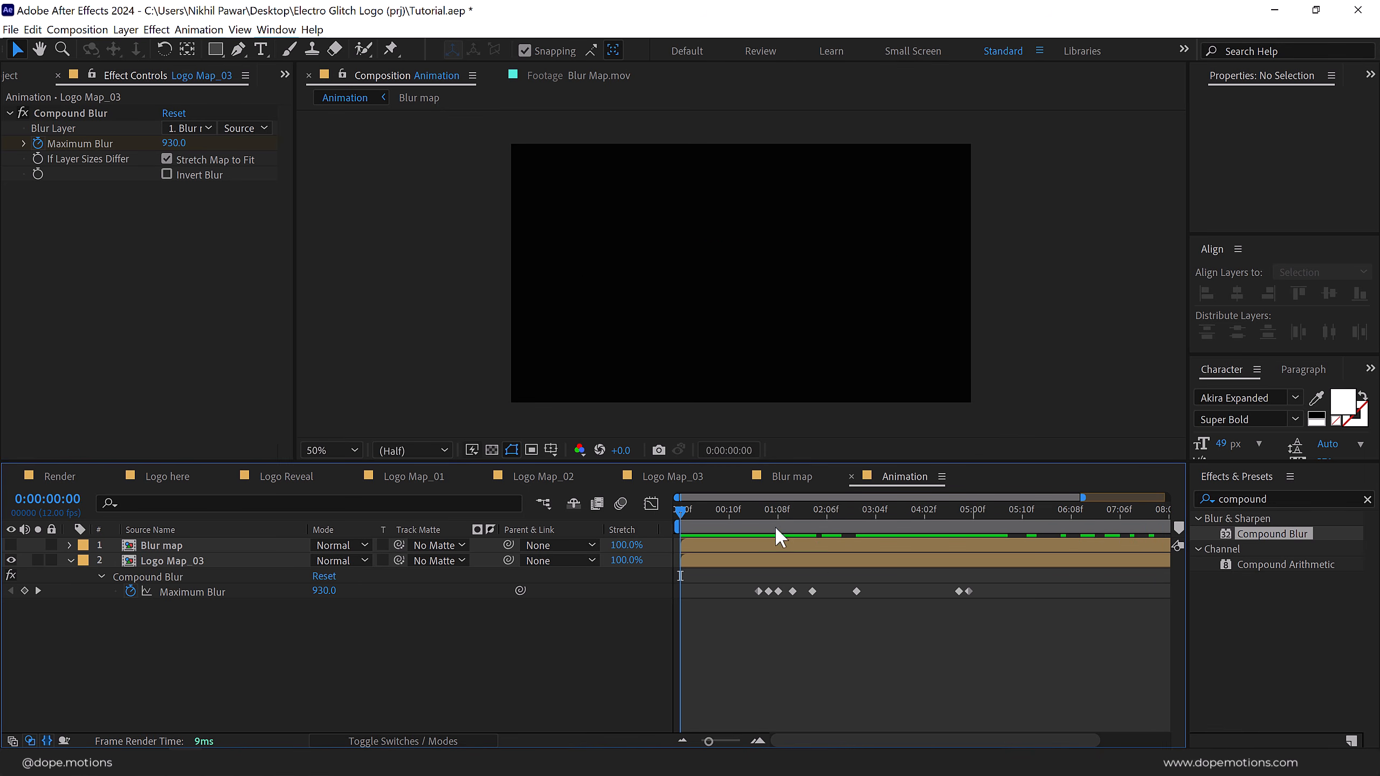
Play back the Animation composition and scrub to 0:00:01:06 to examine the blur on the logo.
key("space")
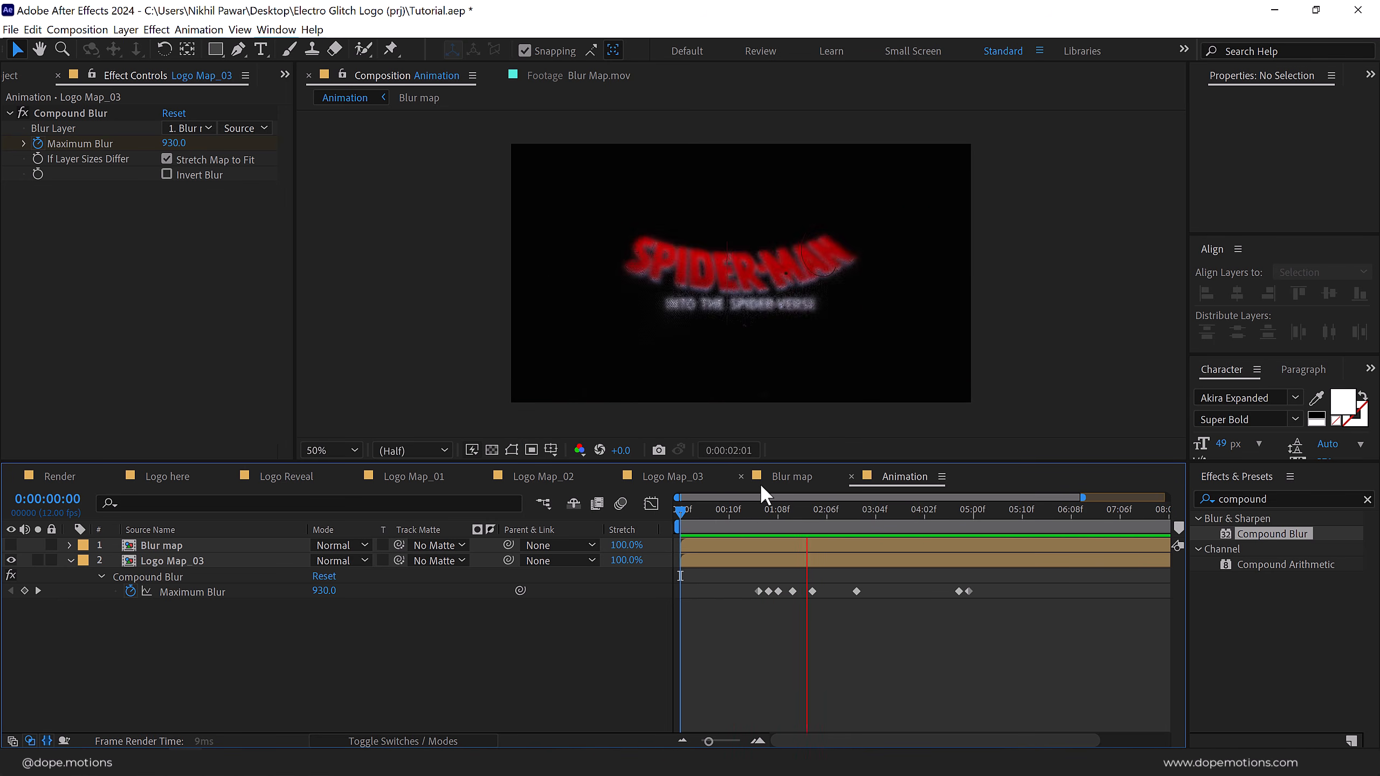
mouse_move(751, 512)
left_mouse_down()
mouse_move(728, 517)
mouse_move(783, 519)
mouse_move(768, 513)
left_mouse_up()
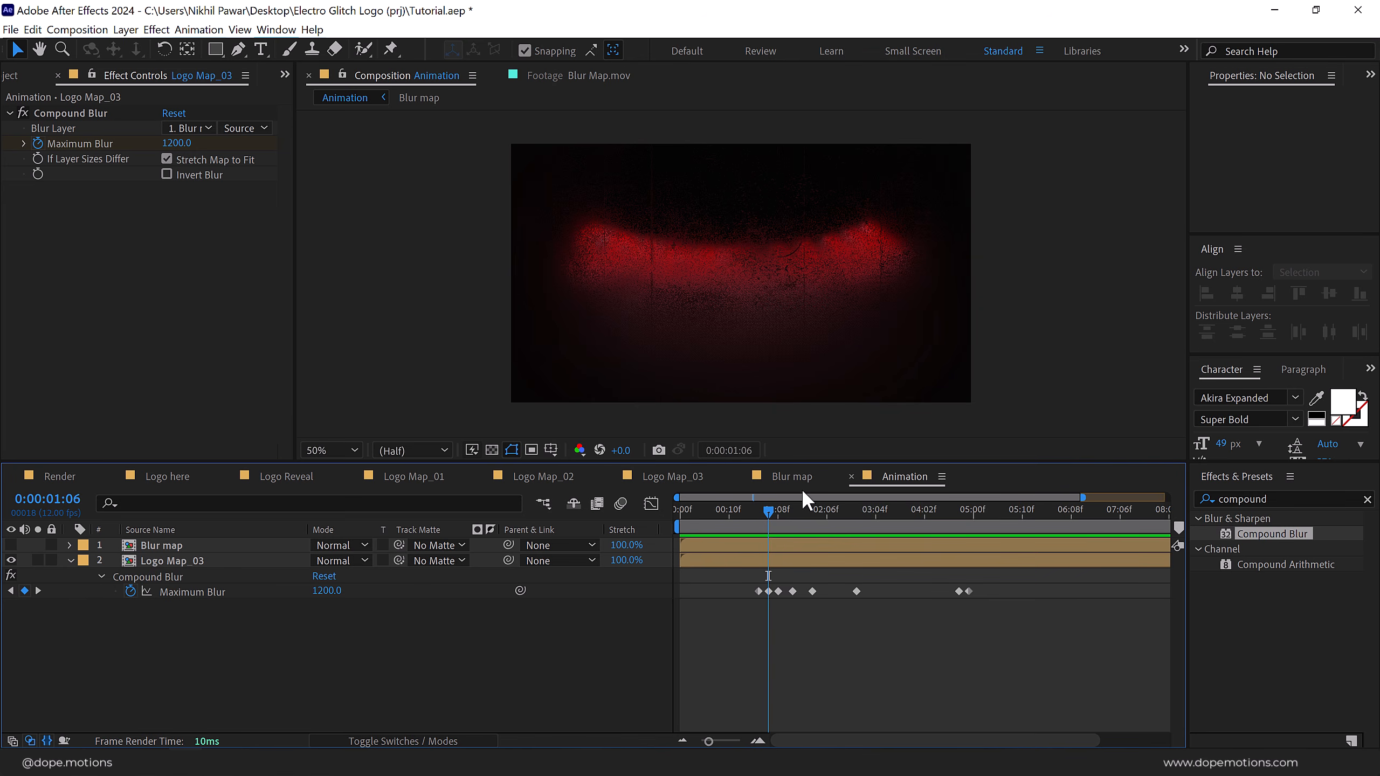
Try Shape Layer 1 in the Blur map composition at vertical positions 1052 and 48, checking the blur in Animation.
left_click(791, 478)
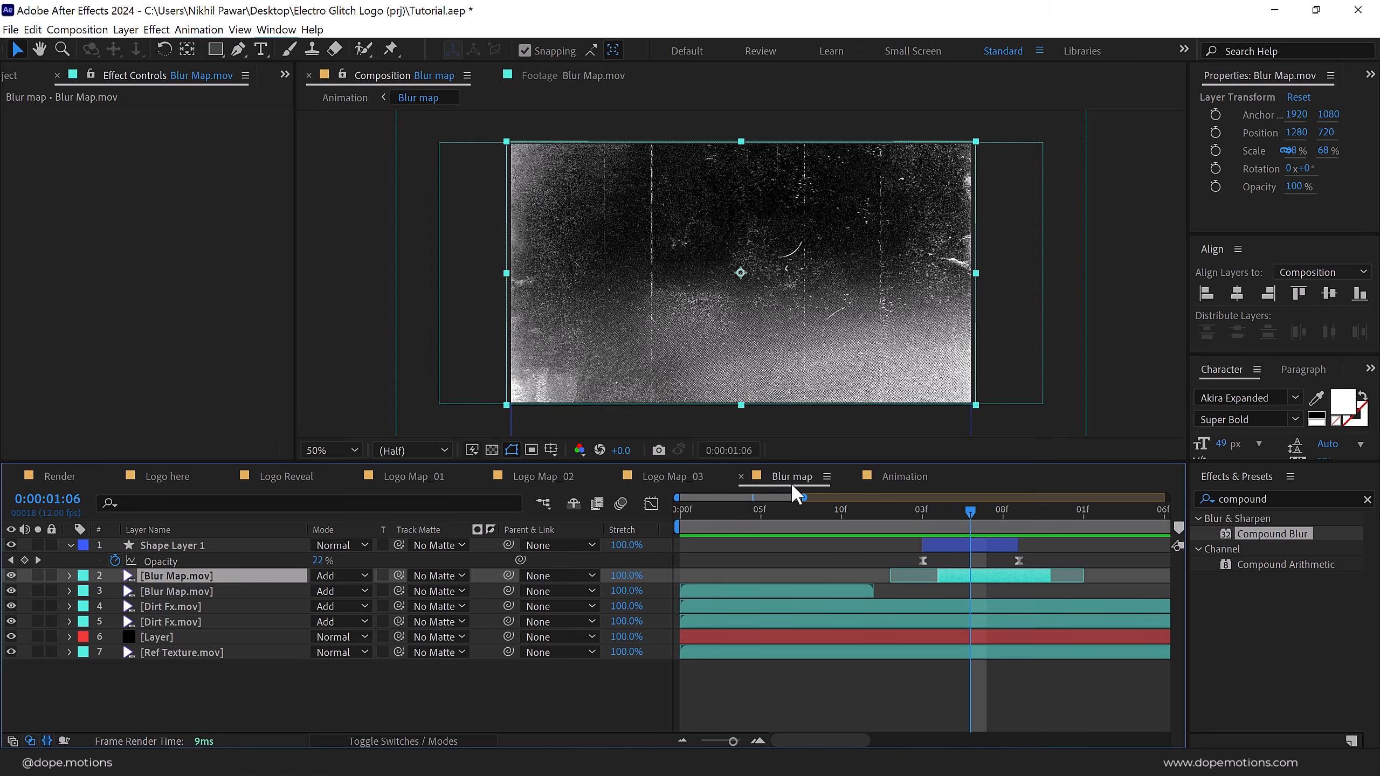
left_click(951, 546)
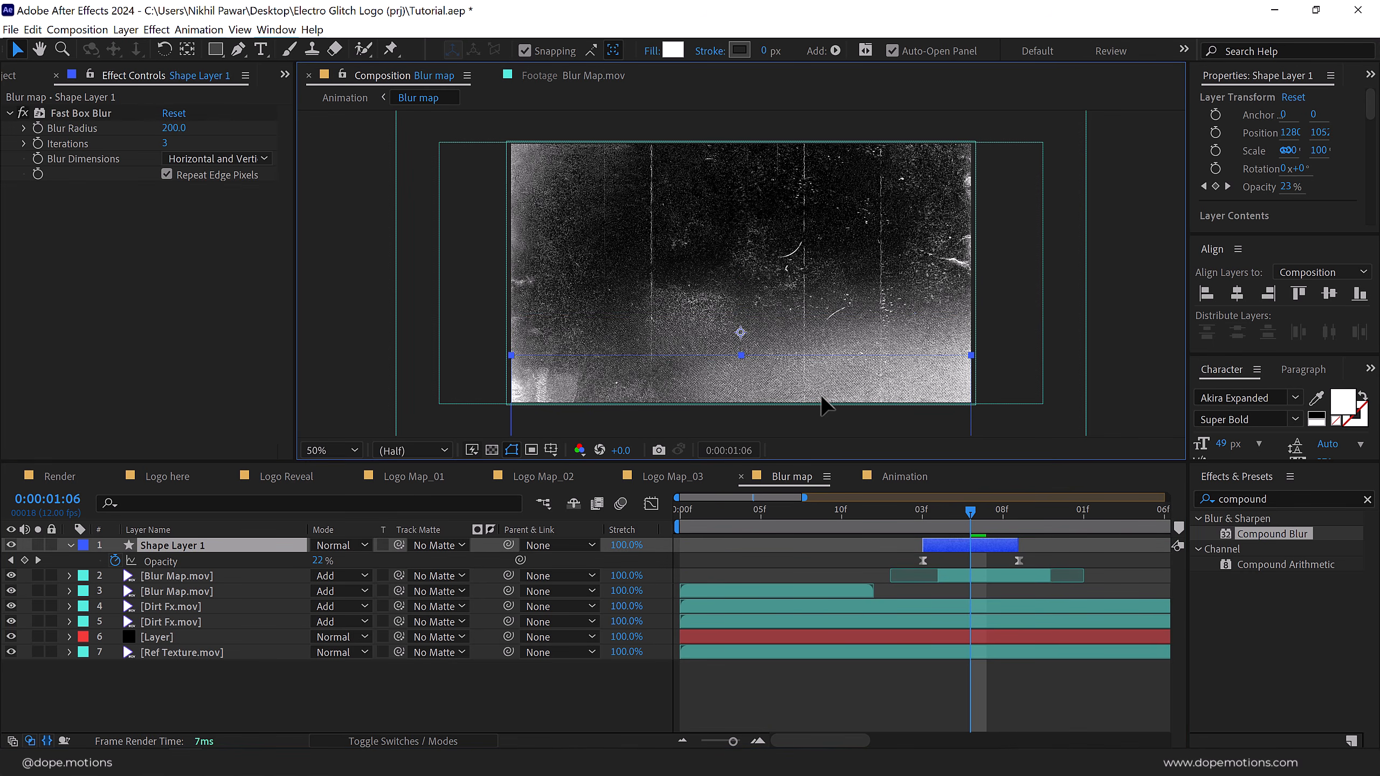
left_click(893, 478)
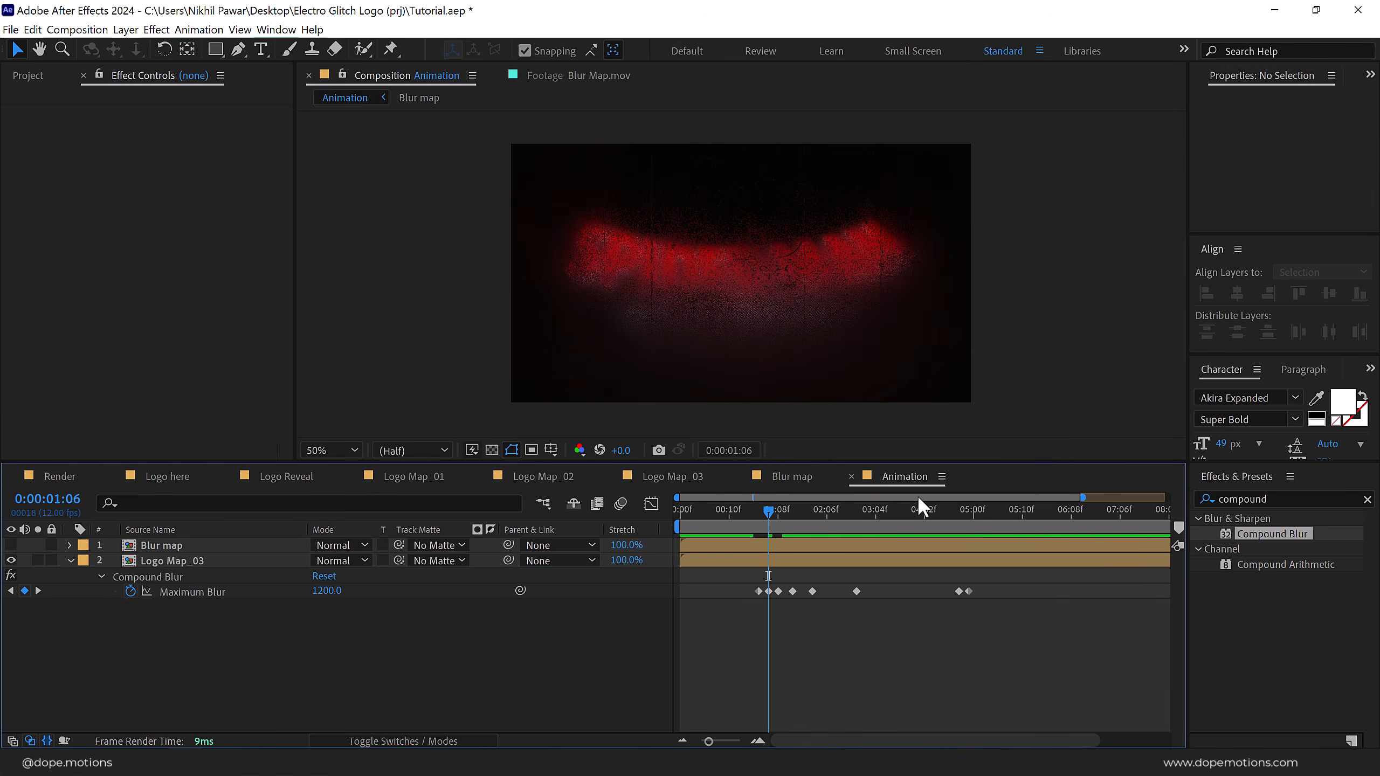
left_click(822, 473)
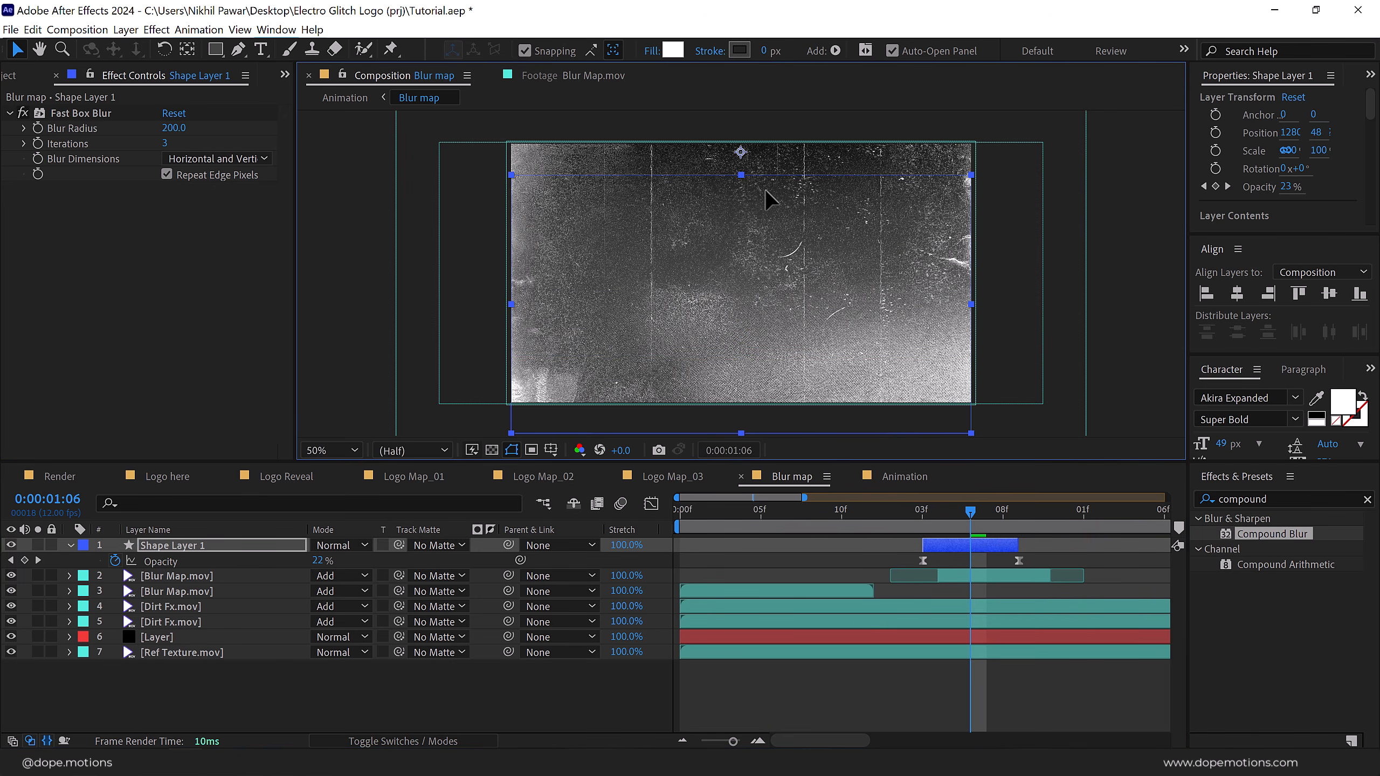
left_click(881, 481)
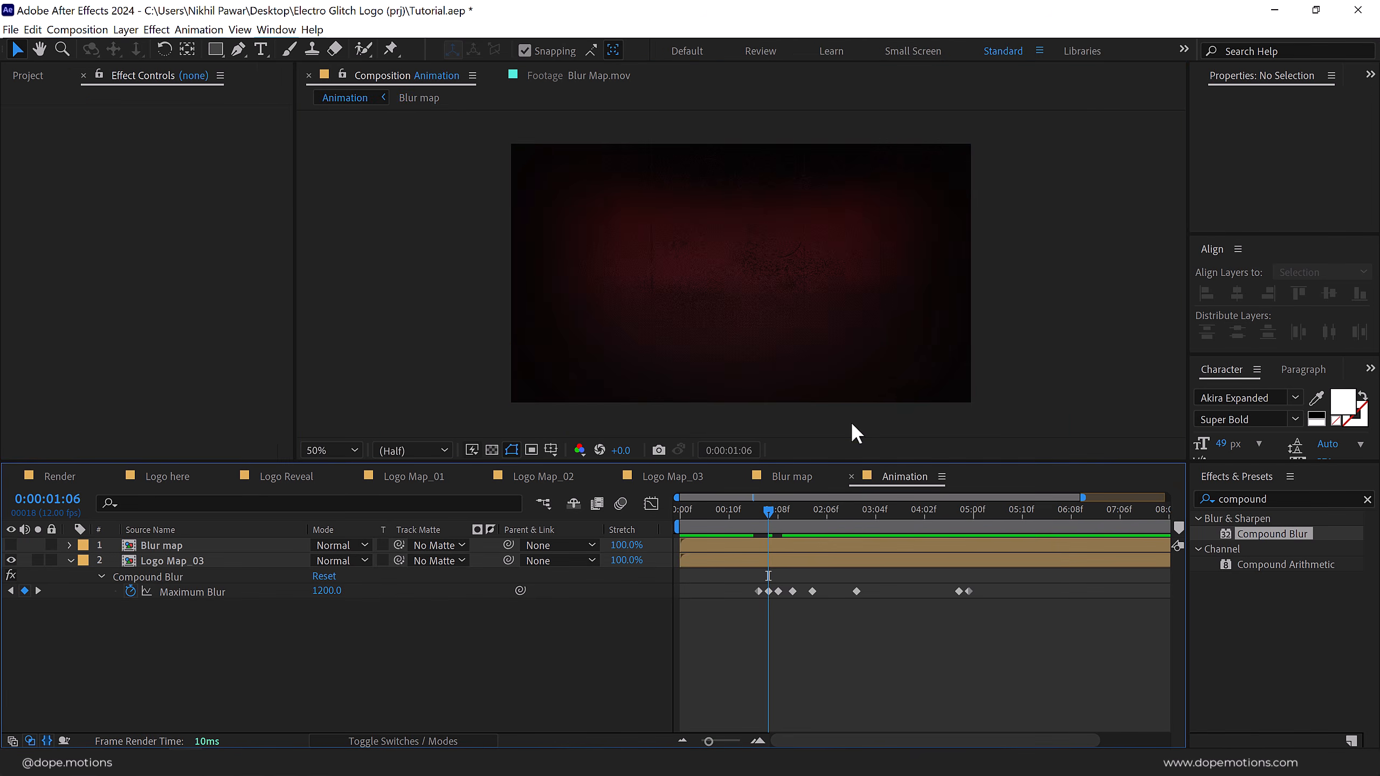
left_click(794, 481)
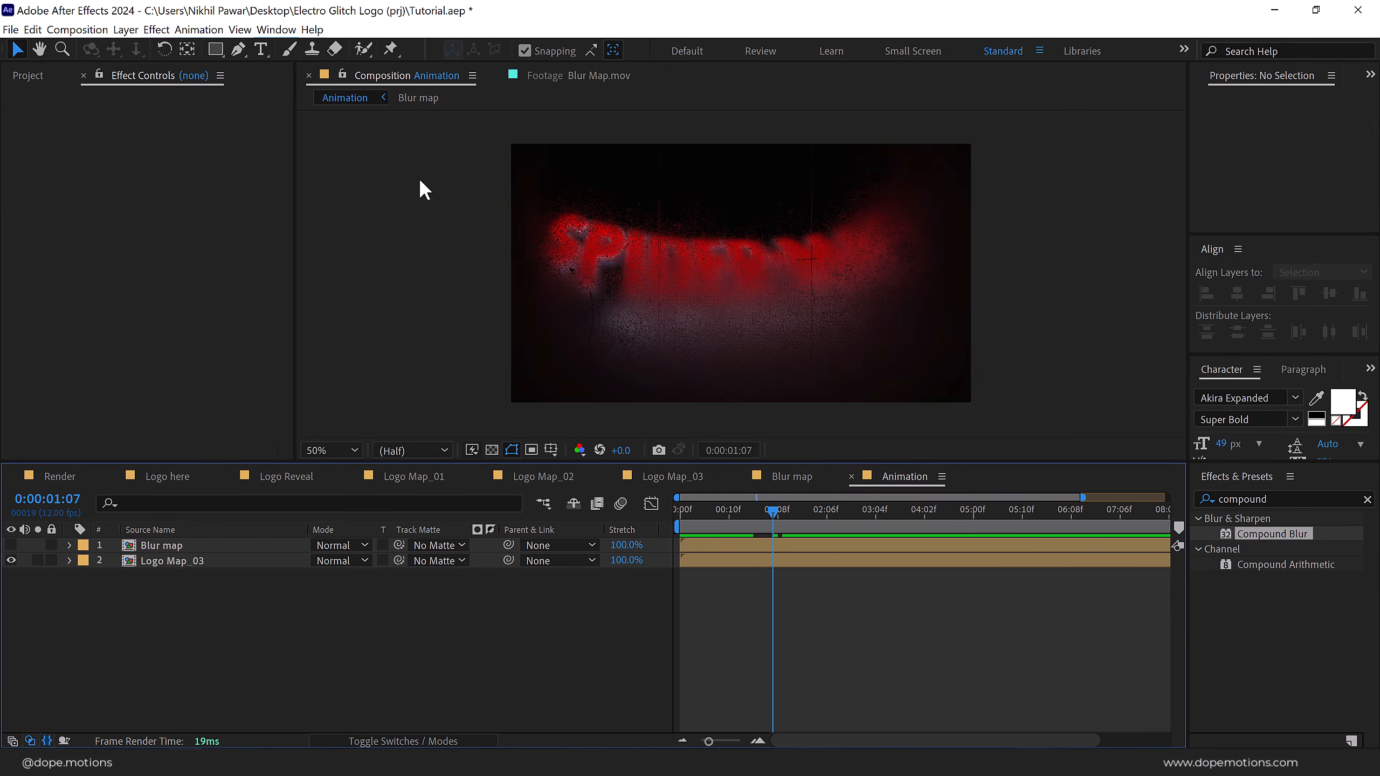
Add NoiseRGB.mov from Assets as the top layer of Animation, scaled to 70% and blended with Add.
left_click(13, 79)
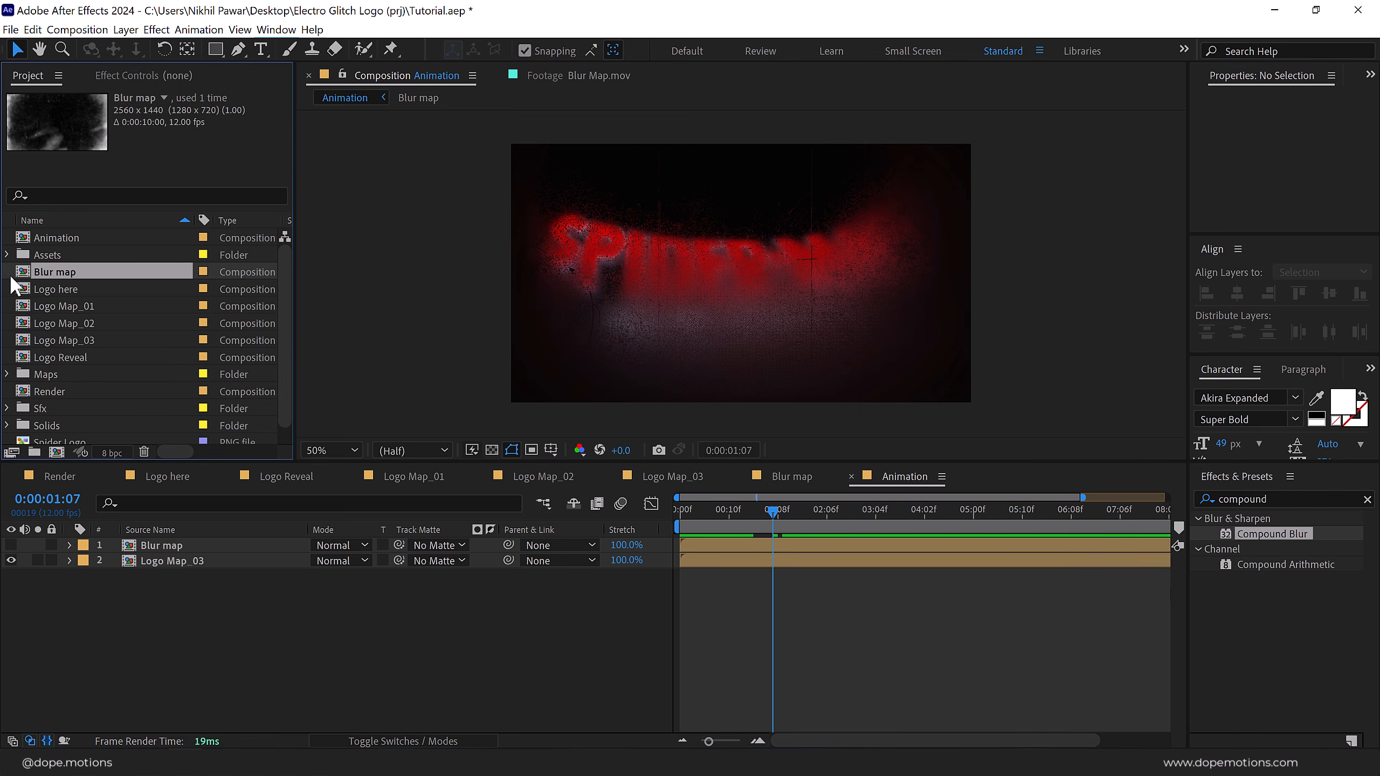
left_click(6, 255)
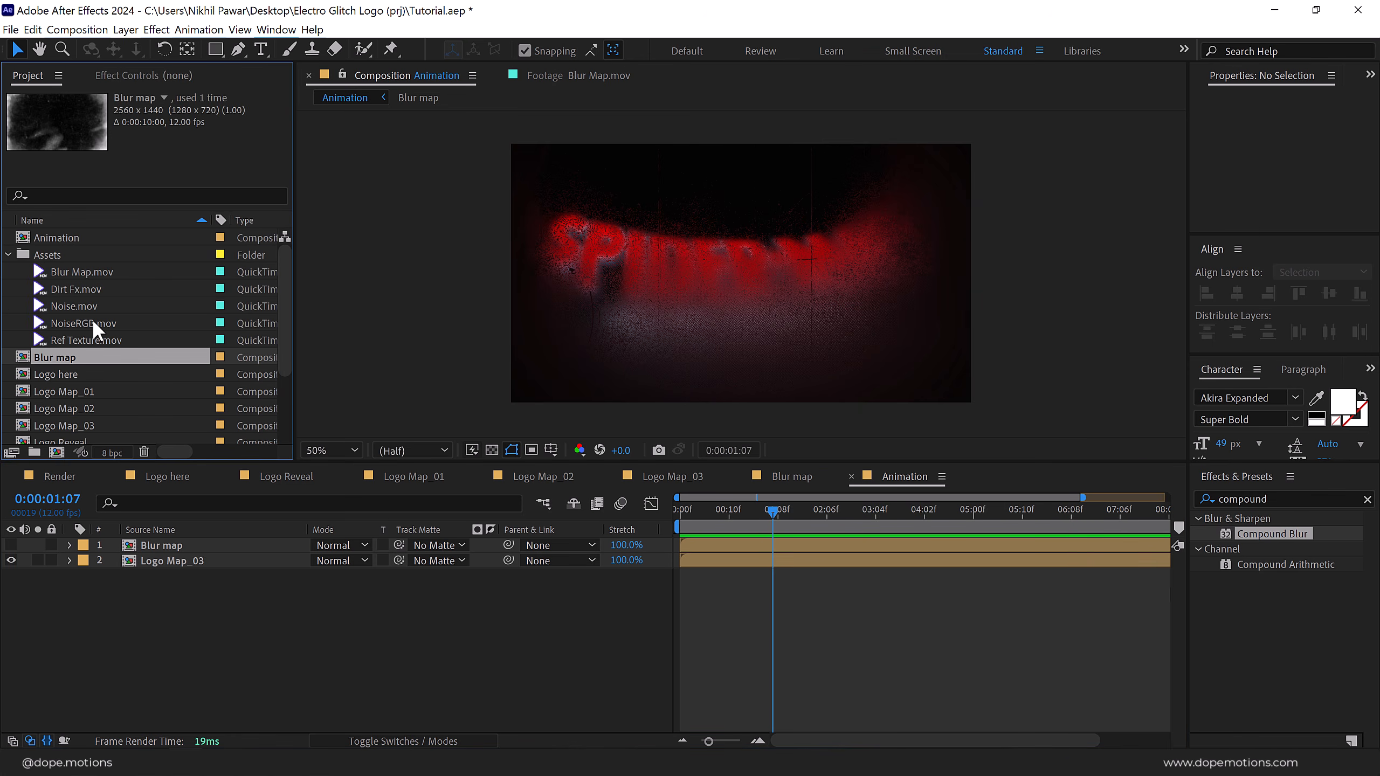
left_click_drag(93, 326, 171, 542)
type("s70")
key("Return")
left_click(361, 546)
left_click(391, 264)
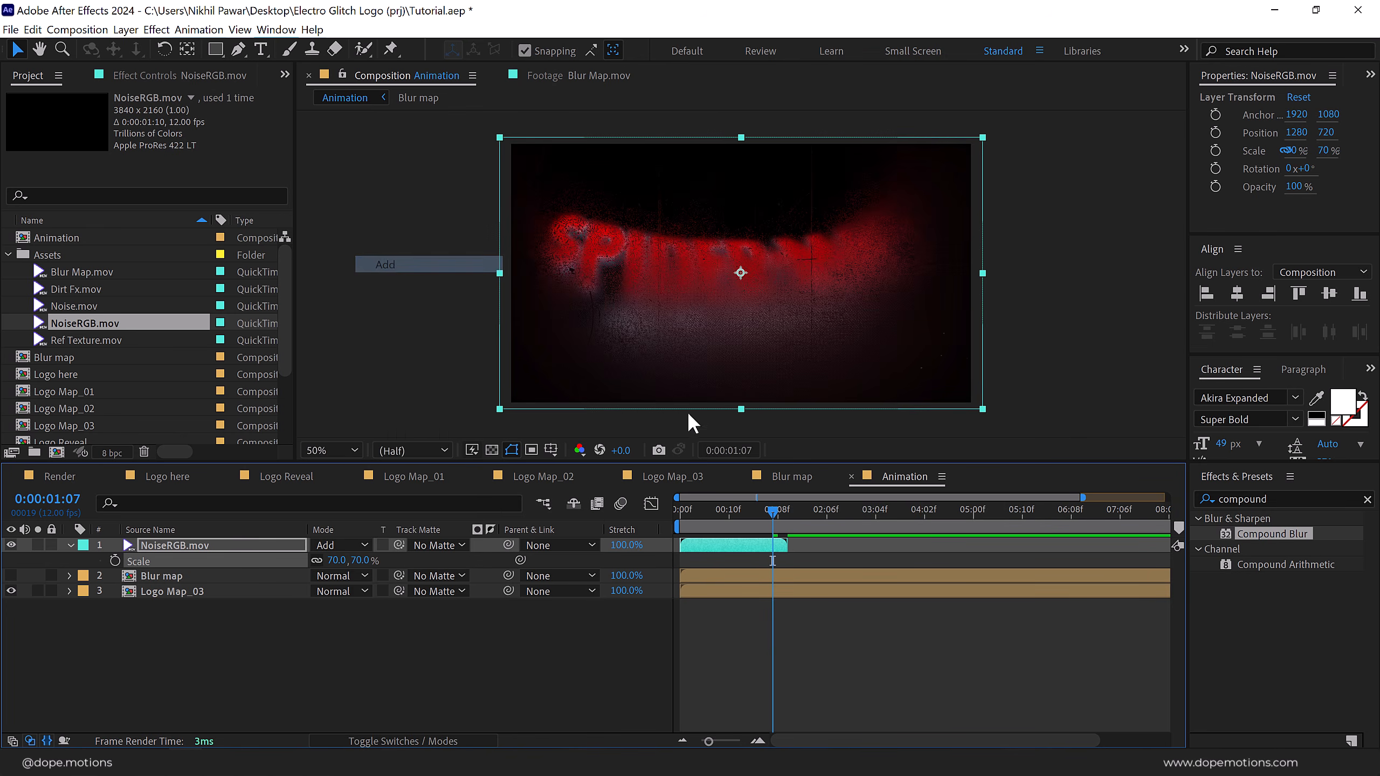
left_click_drag(773, 538, 731, 540)
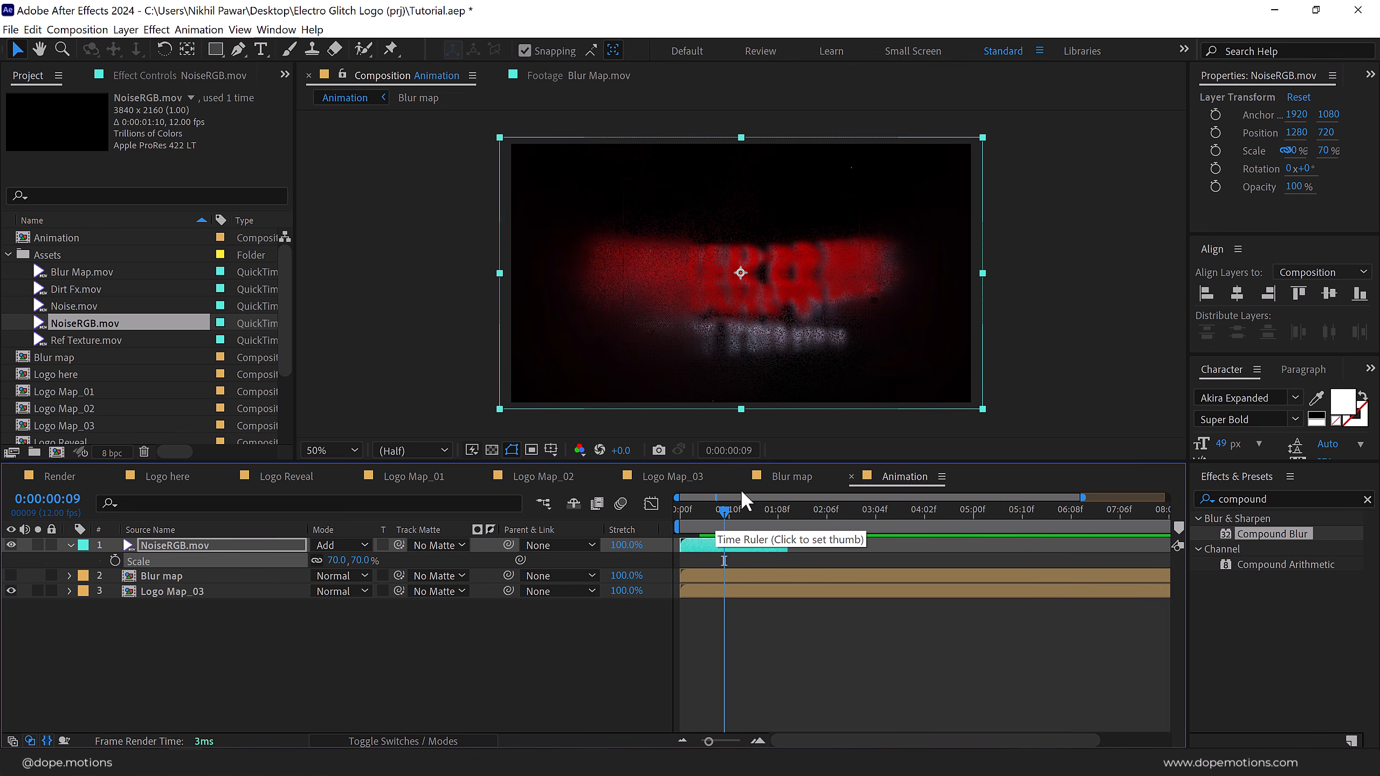
Place the Animation composition in the empty Render composition and move to 0:00:02:00.
left_click(60, 476)
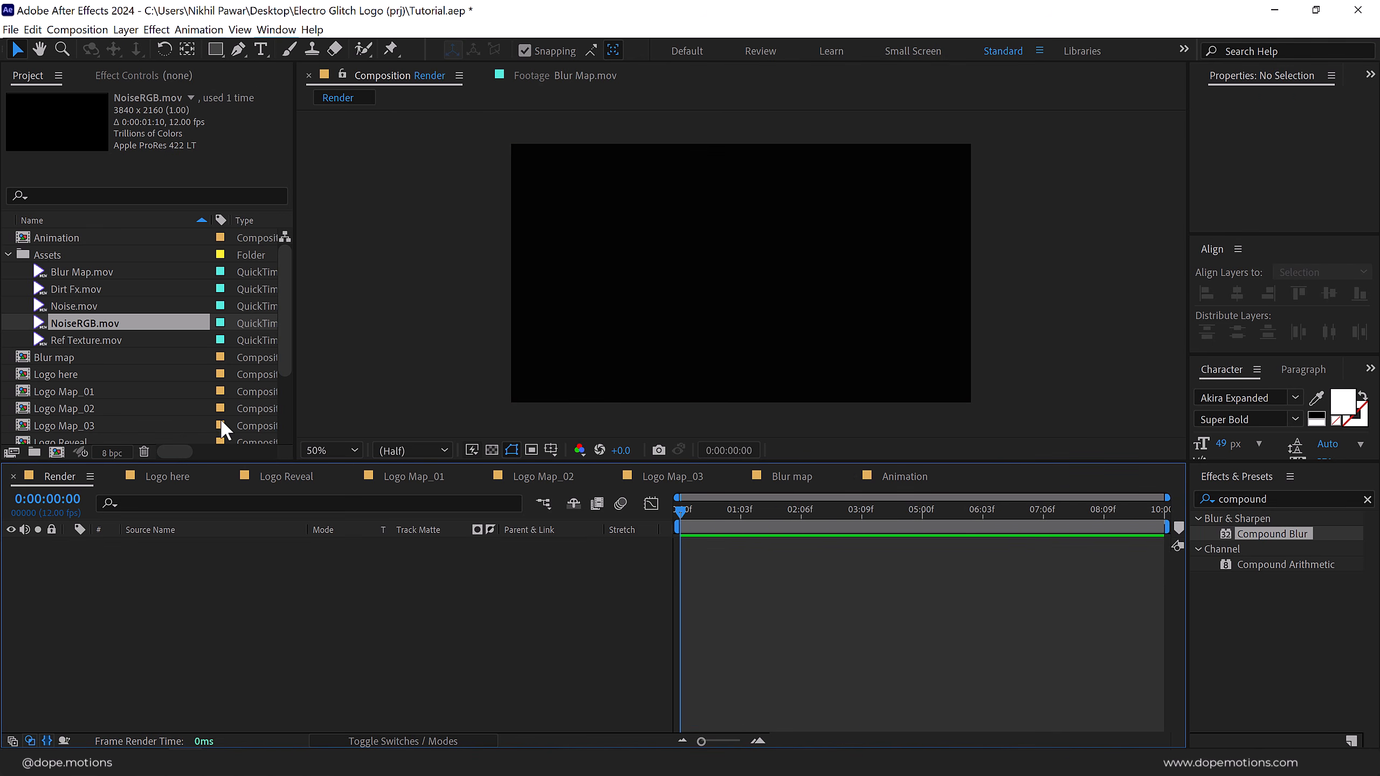
left_click(7, 255)
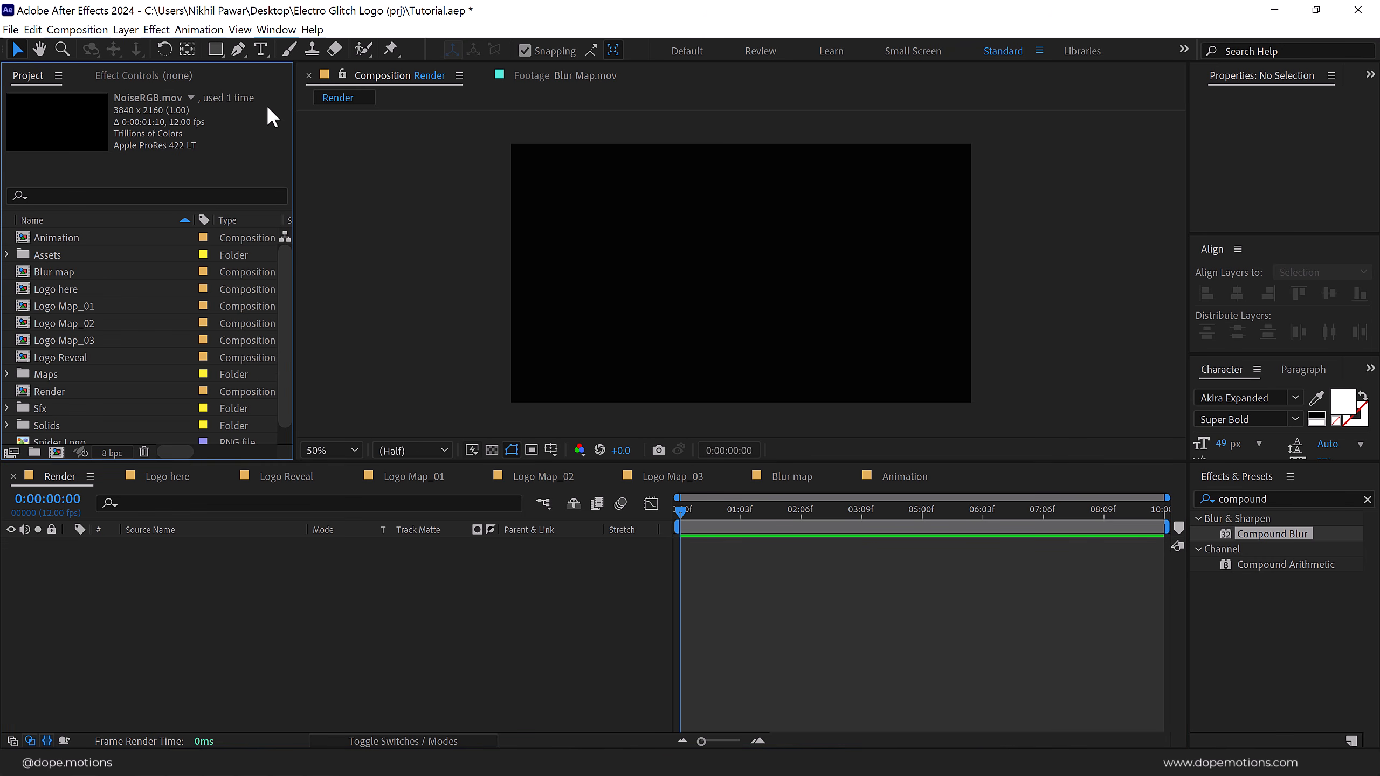
left_click_drag(77, 241, 193, 628)
left_click_drag(708, 514, 775, 514)
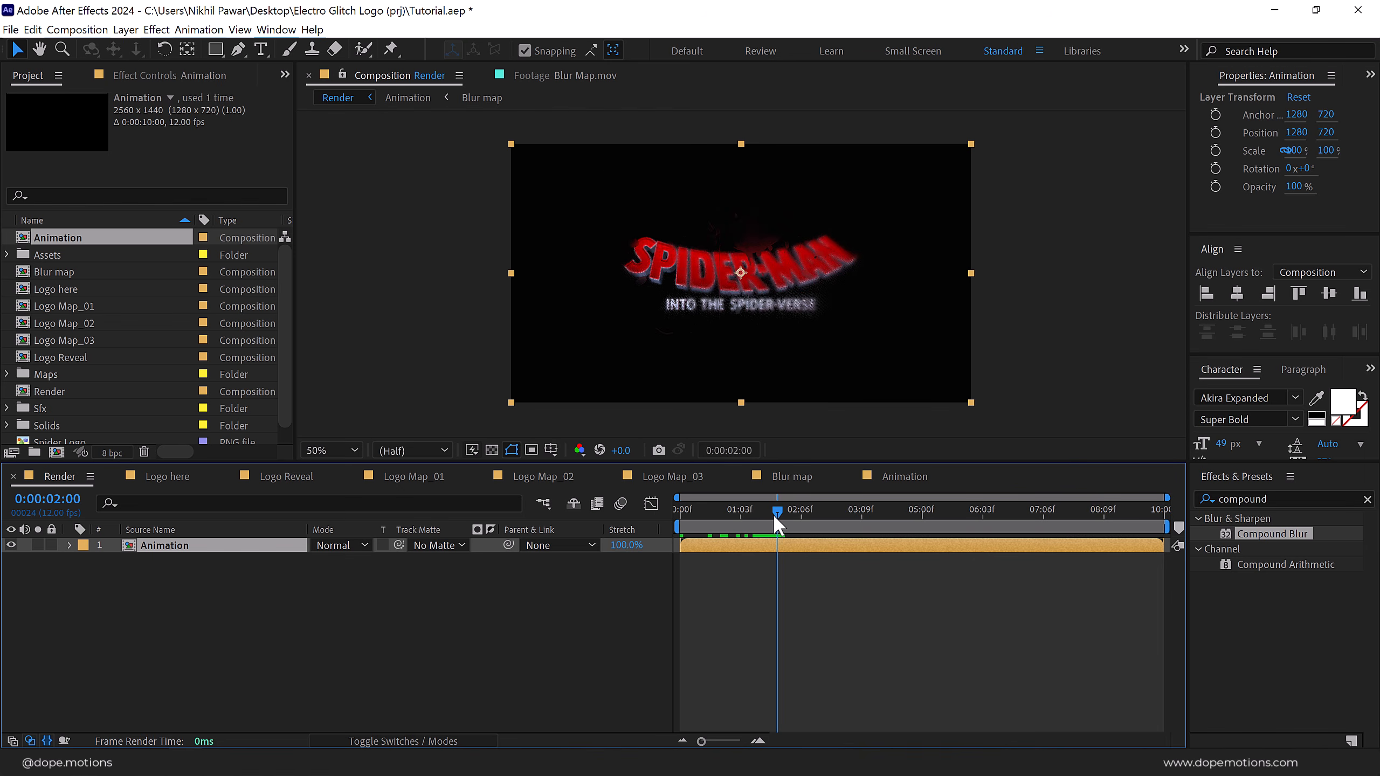
Apply Shift Channels to the Animation layer in Render and set Take Red From and Take Green From to Full Off.
left_click_drag(1282, 499, 1096, 512)
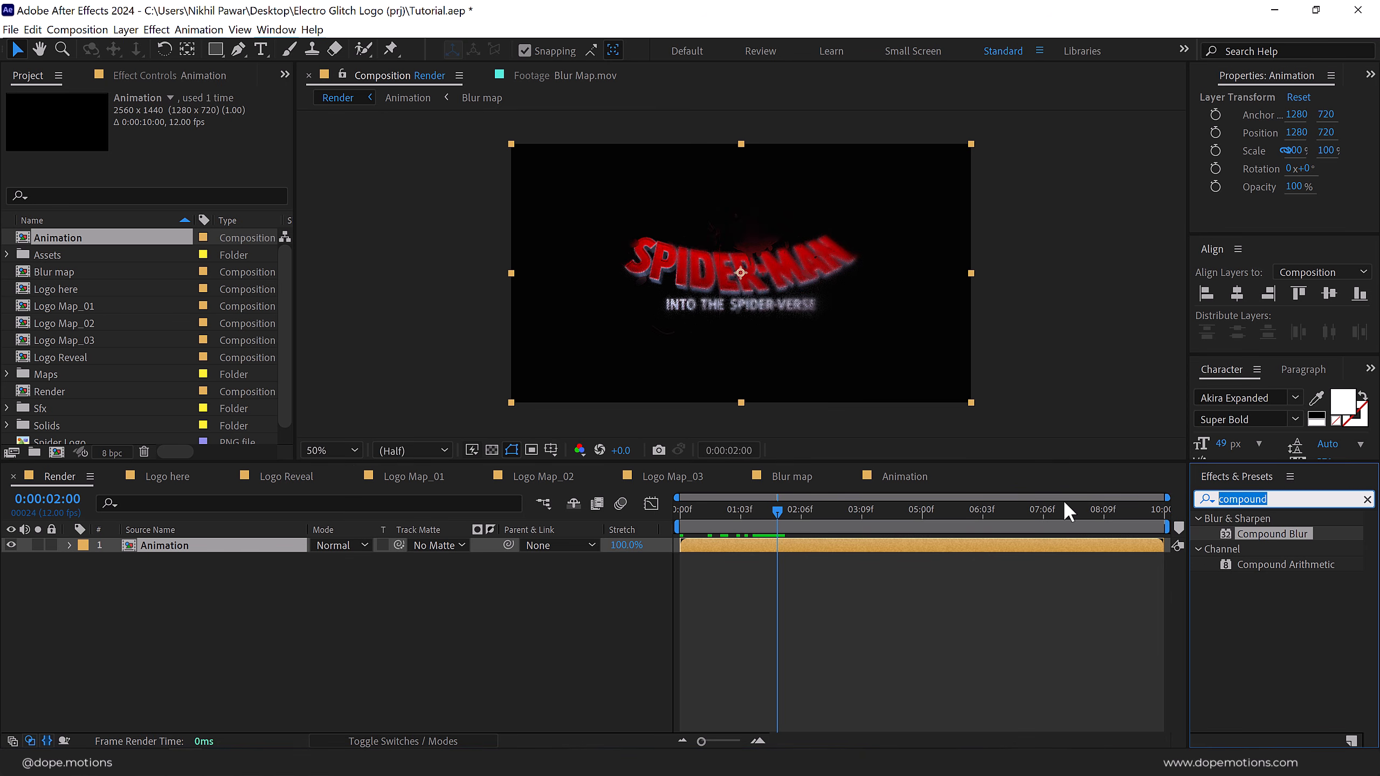
type("shift")
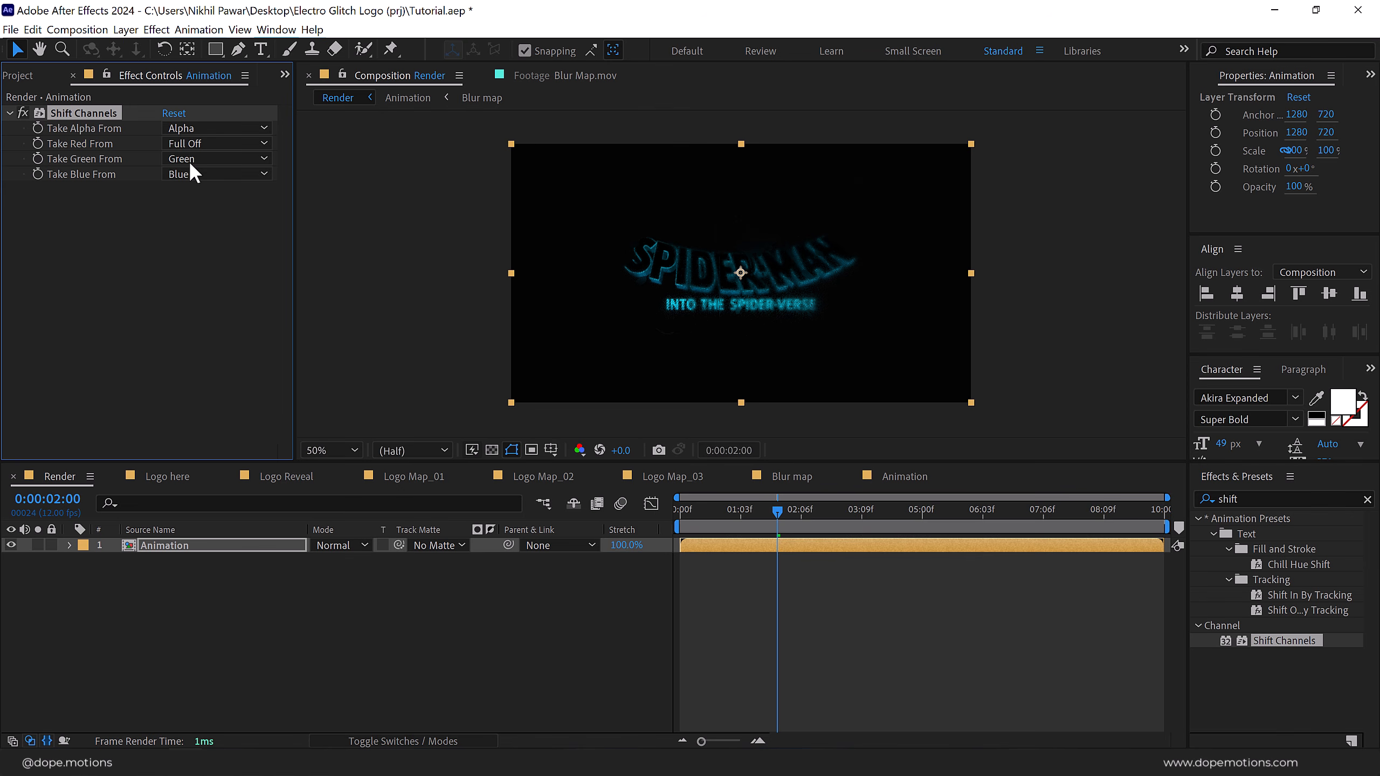
left_click(190, 144)
left_click(199, 325)
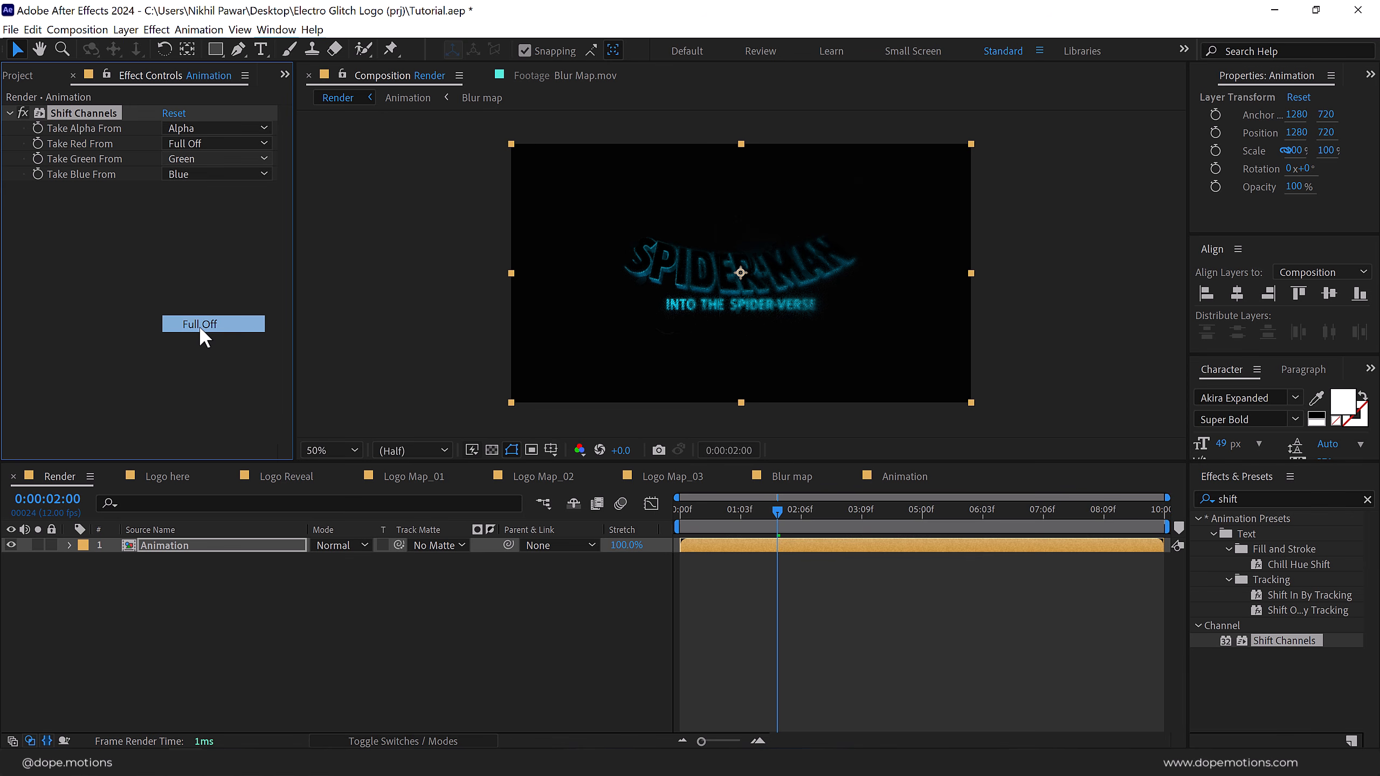
left_click(199, 324)
Duplicate the Animation layer and set the copy's Take Green From to Green and Take Blue From to Full Off.
left_click(158, 545)
key("ctrl+d")
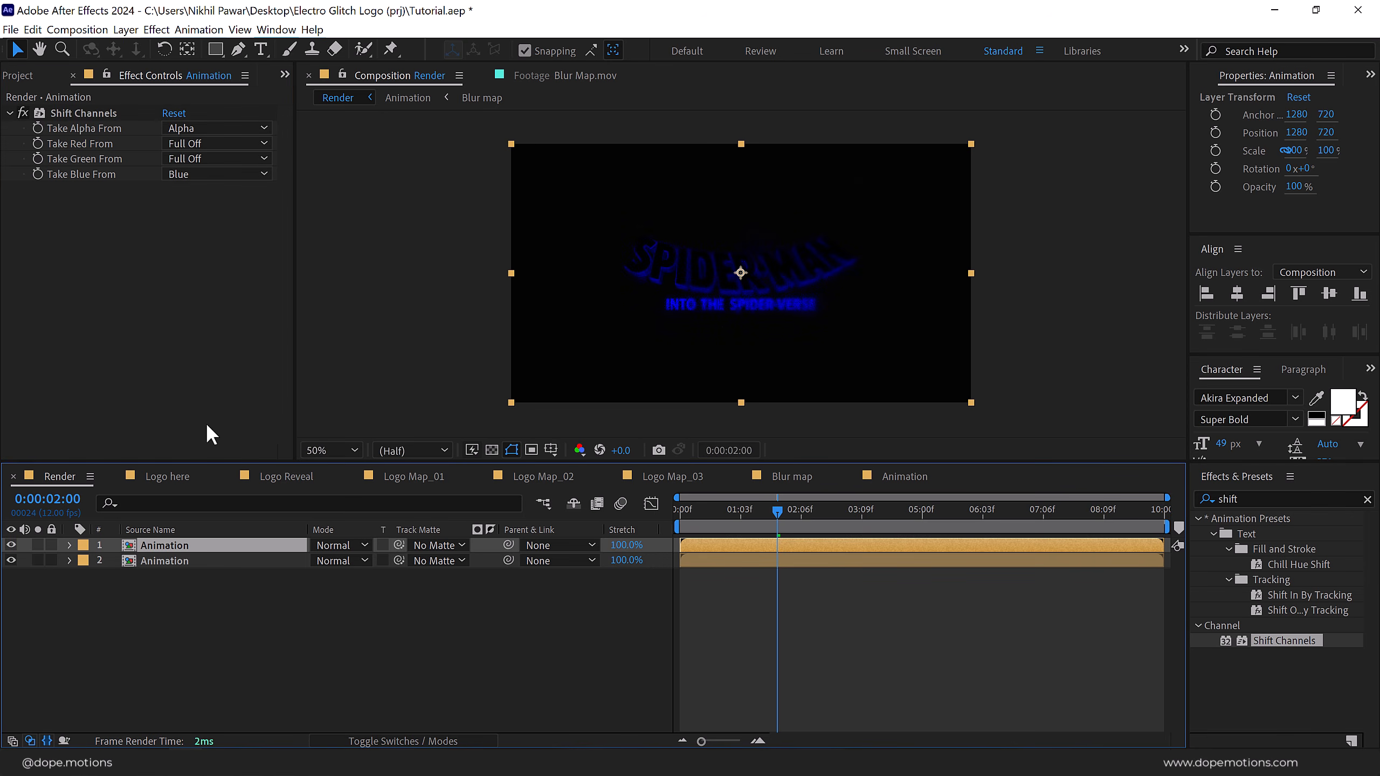
left_click(193, 174)
left_click(202, 333)
left_click(210, 174)
left_click(197, 209)
Duplicate the green Animation layer and set the copy's Take Green From to Full Off and Take Red From to Red.
left_click(163, 542)
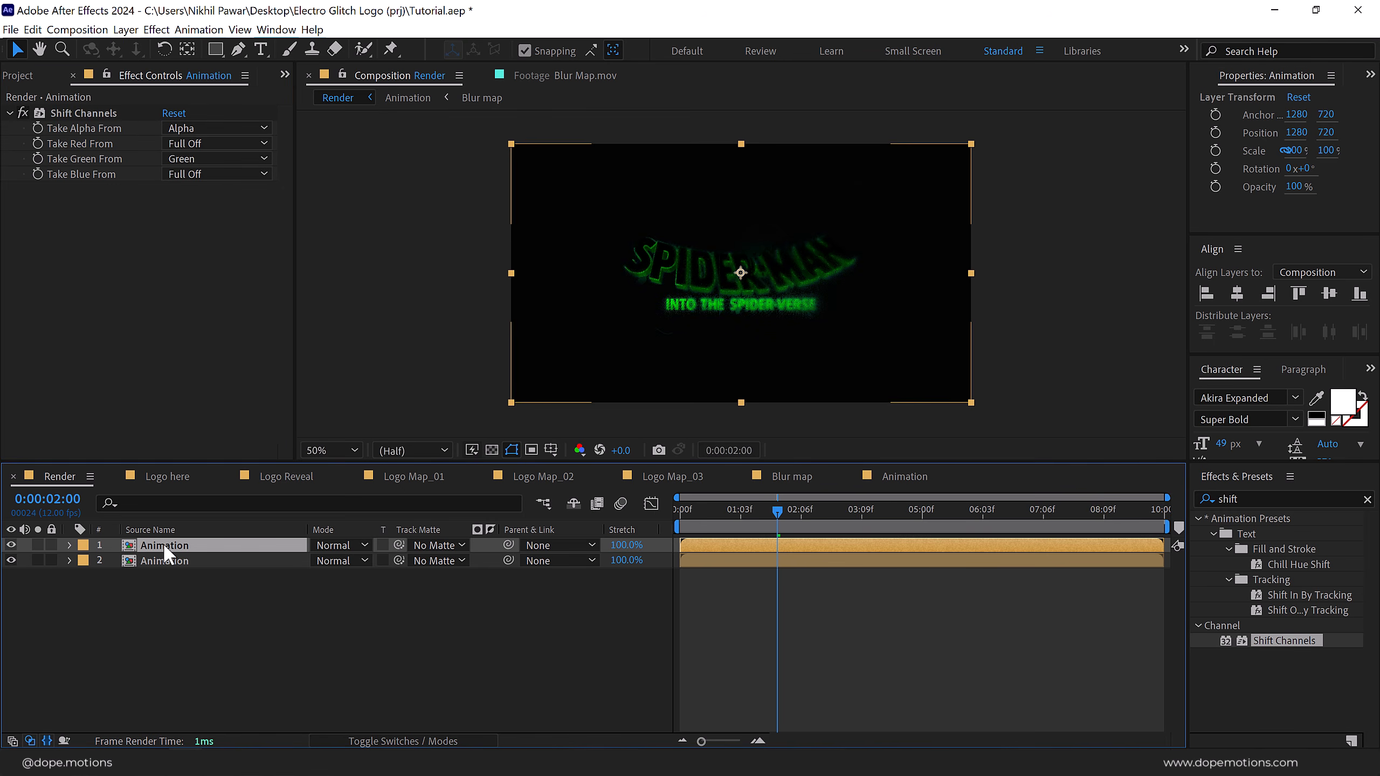
key("ctrl+d")
left_click(207, 162)
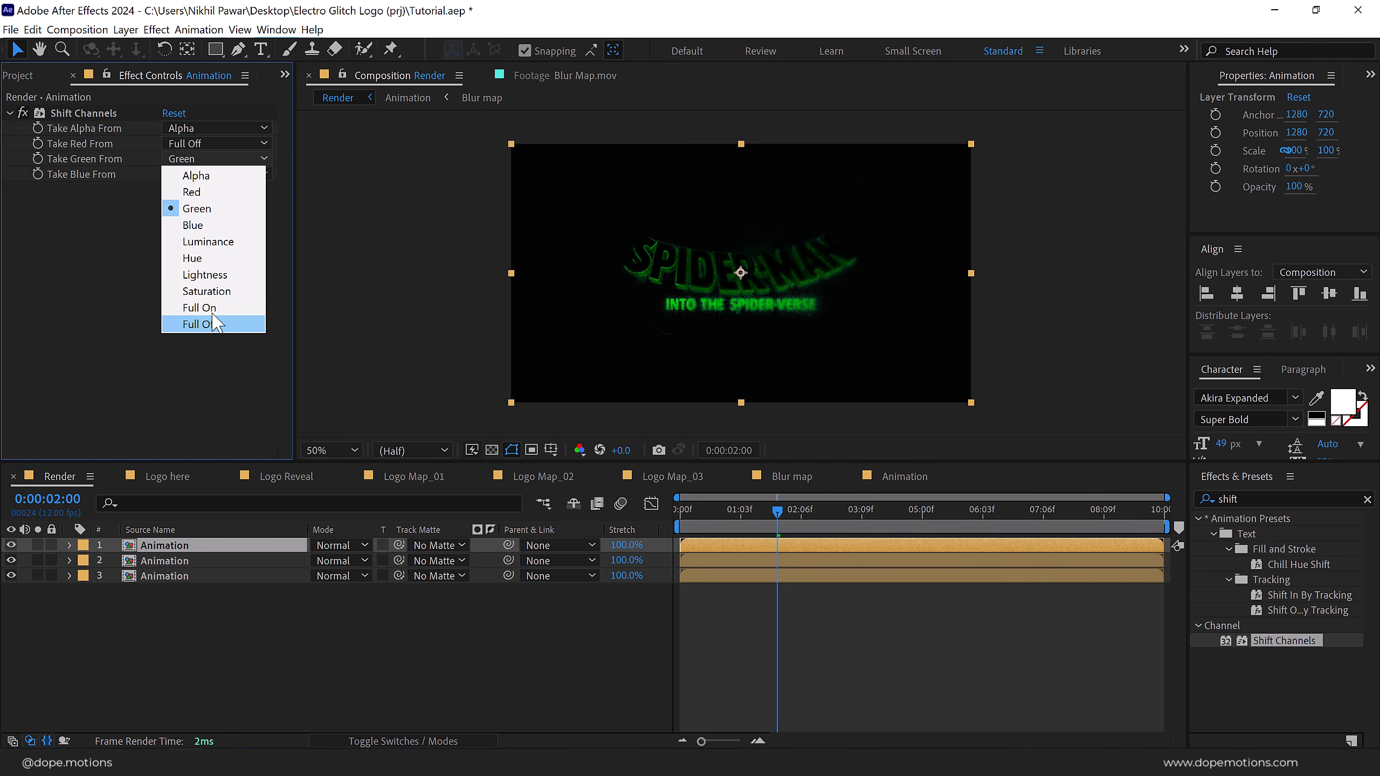
left_click(210, 324)
left_click(203, 143)
left_click(191, 177)
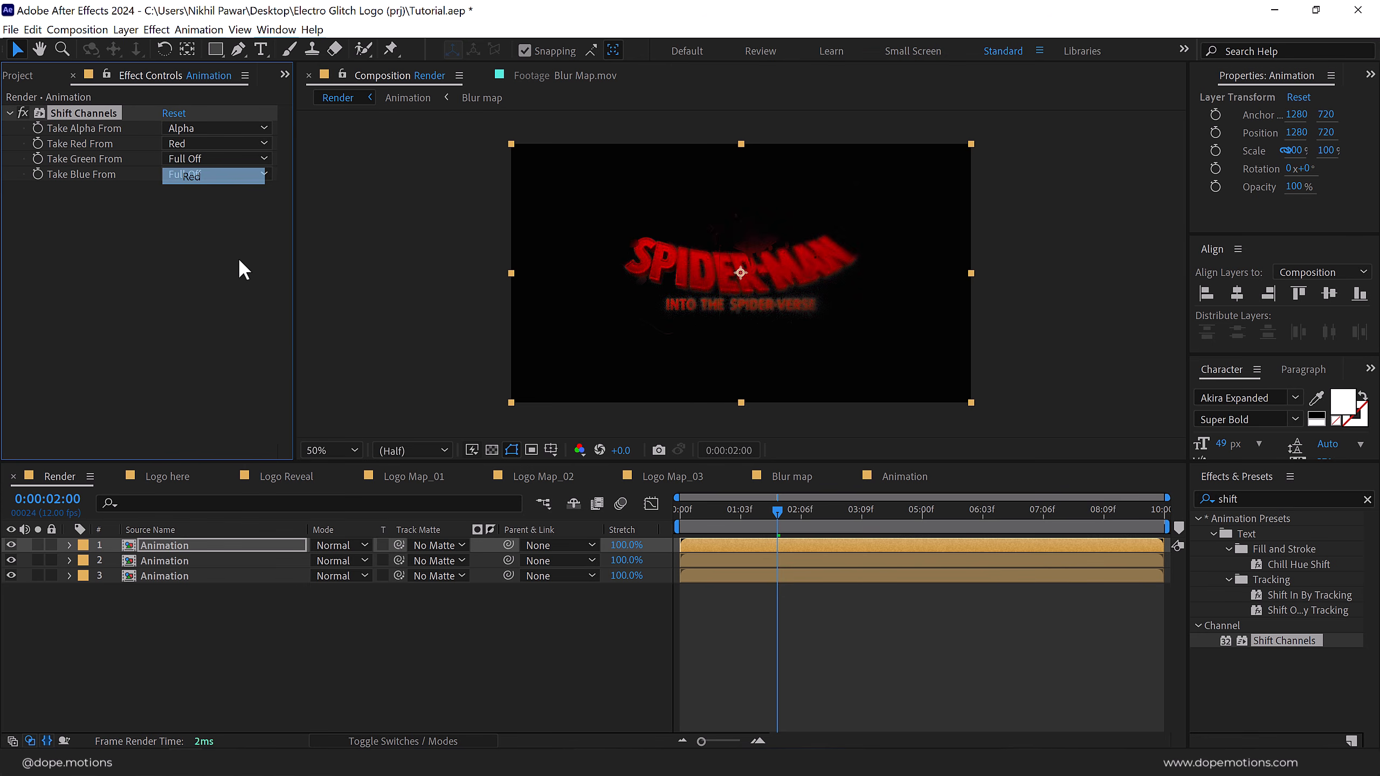
Set the blending mode of the upper two Animation layers to Add.
left_click(200, 559, "shift")
left_click(343, 546)
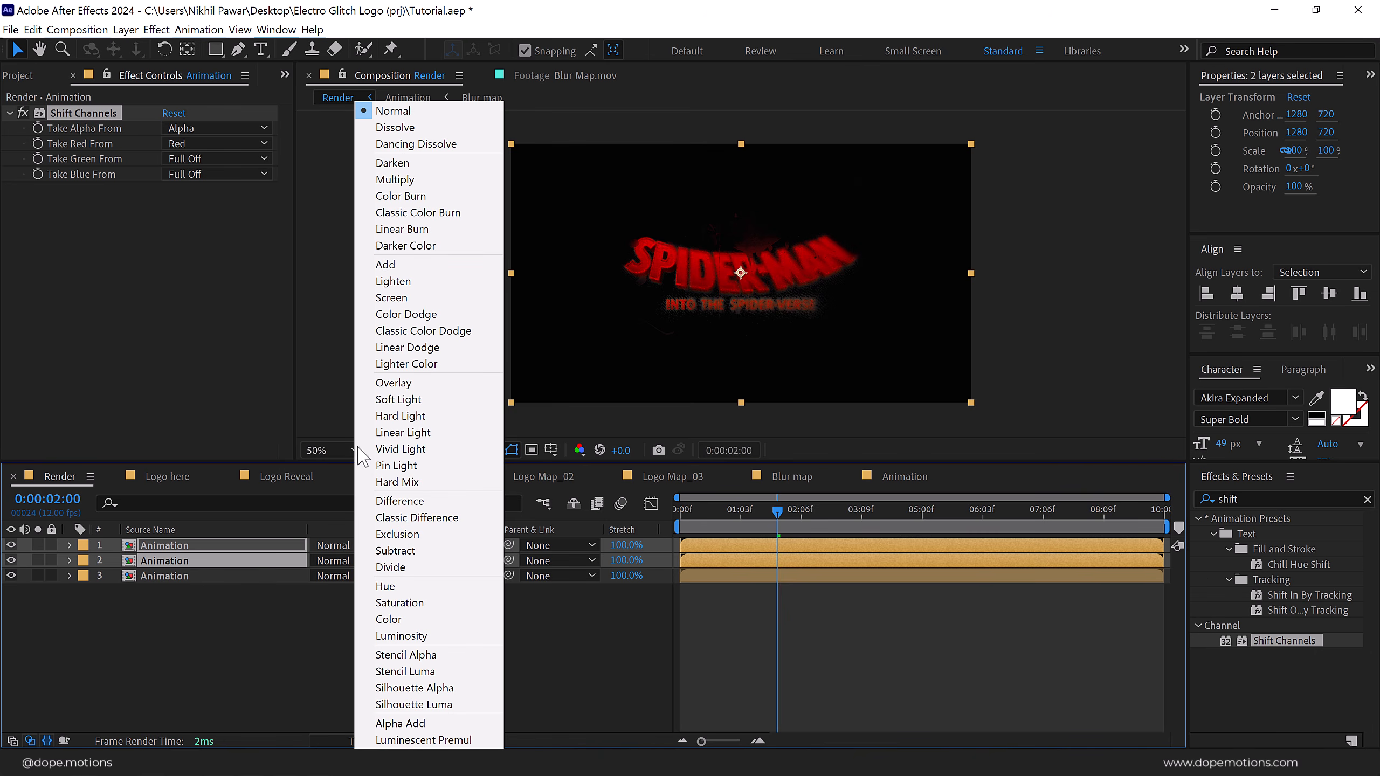
left_click(385, 264)
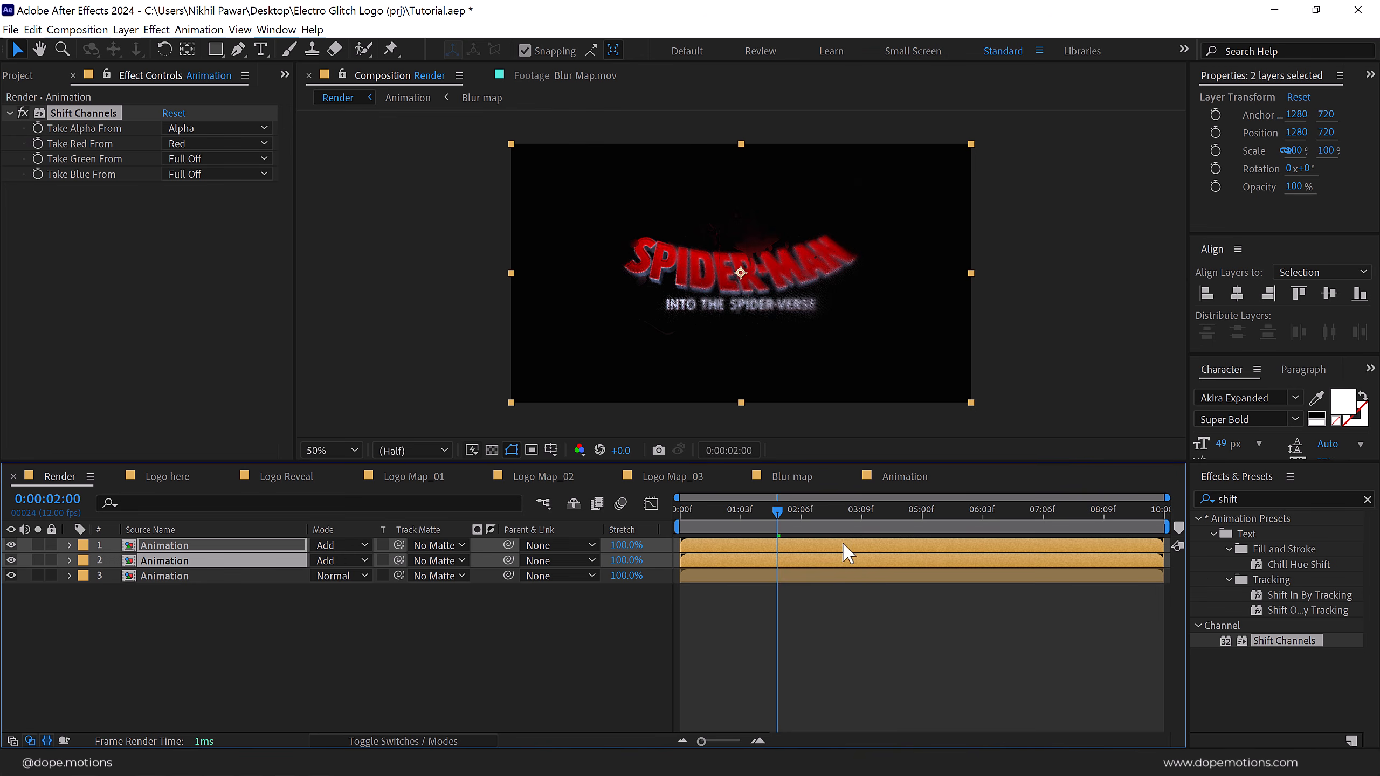
Offset the second Animation layer about one frame earlier and the third about two frames earlier to split the RGB channels.
left_click(660, 590)
left_click_drag(698, 558, 784, 548)
left_click(696, 576)
left_click(712, 547, "shift")
left_click(714, 608)
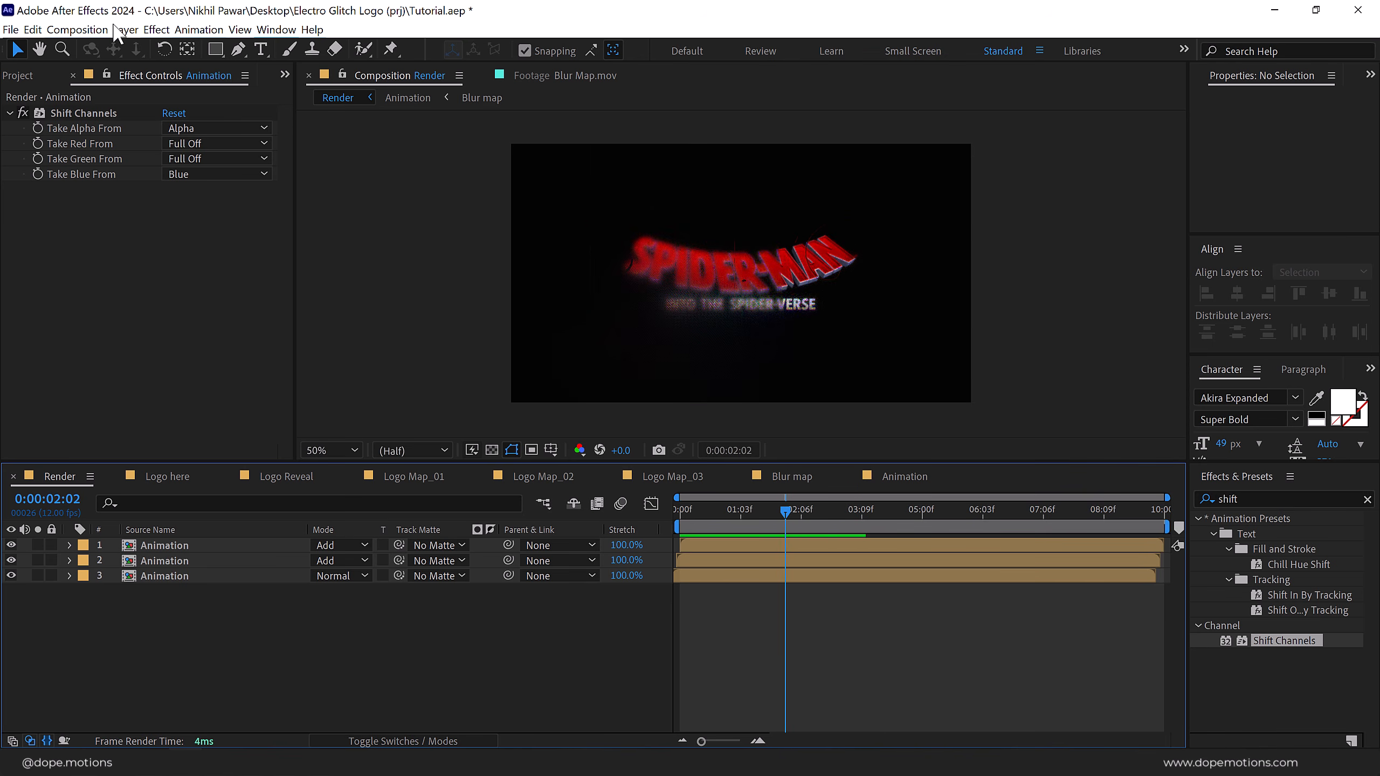
Create an adjustment layer above the three Animation layers and name it Glow and Color.
right_click(196, 646)
mouse_move(298, 479)
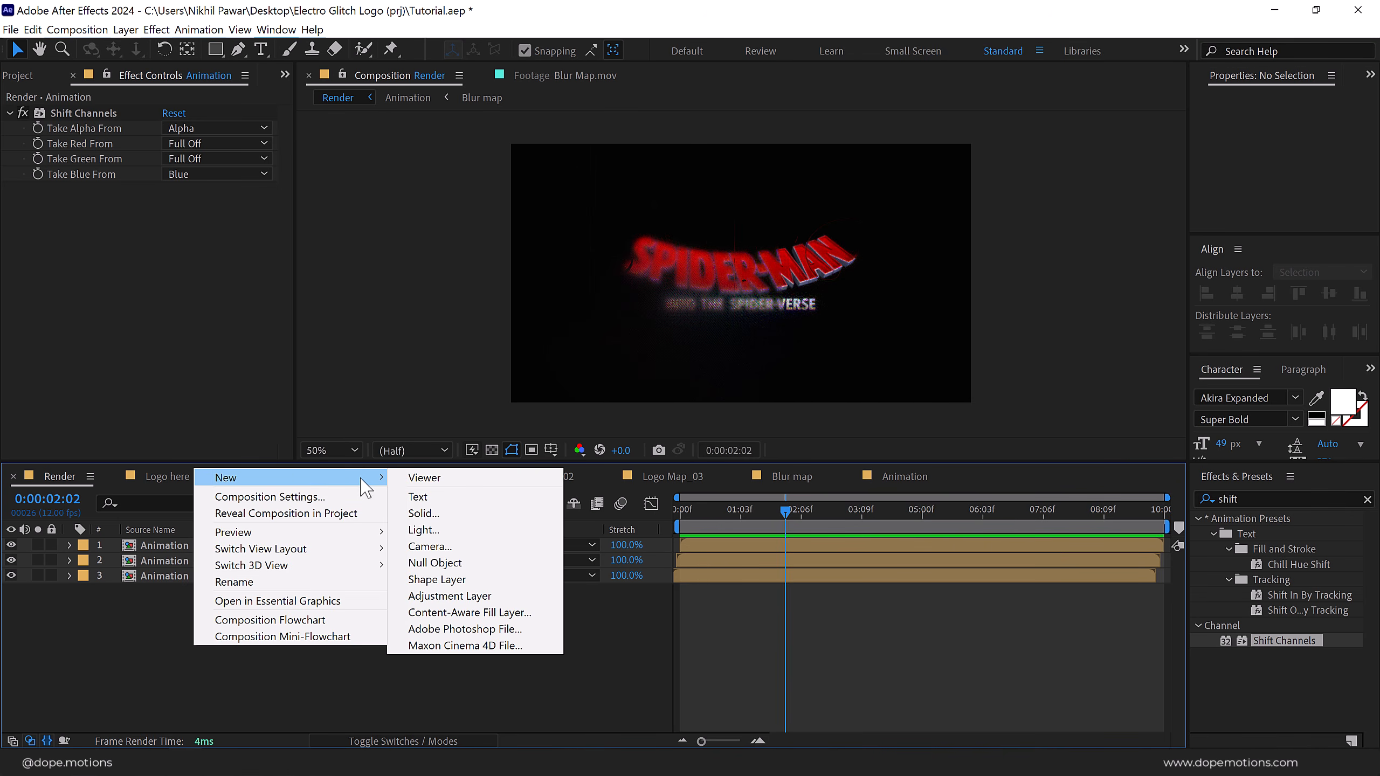
left_click(481, 596)
key("Return")
type("Glow and C")
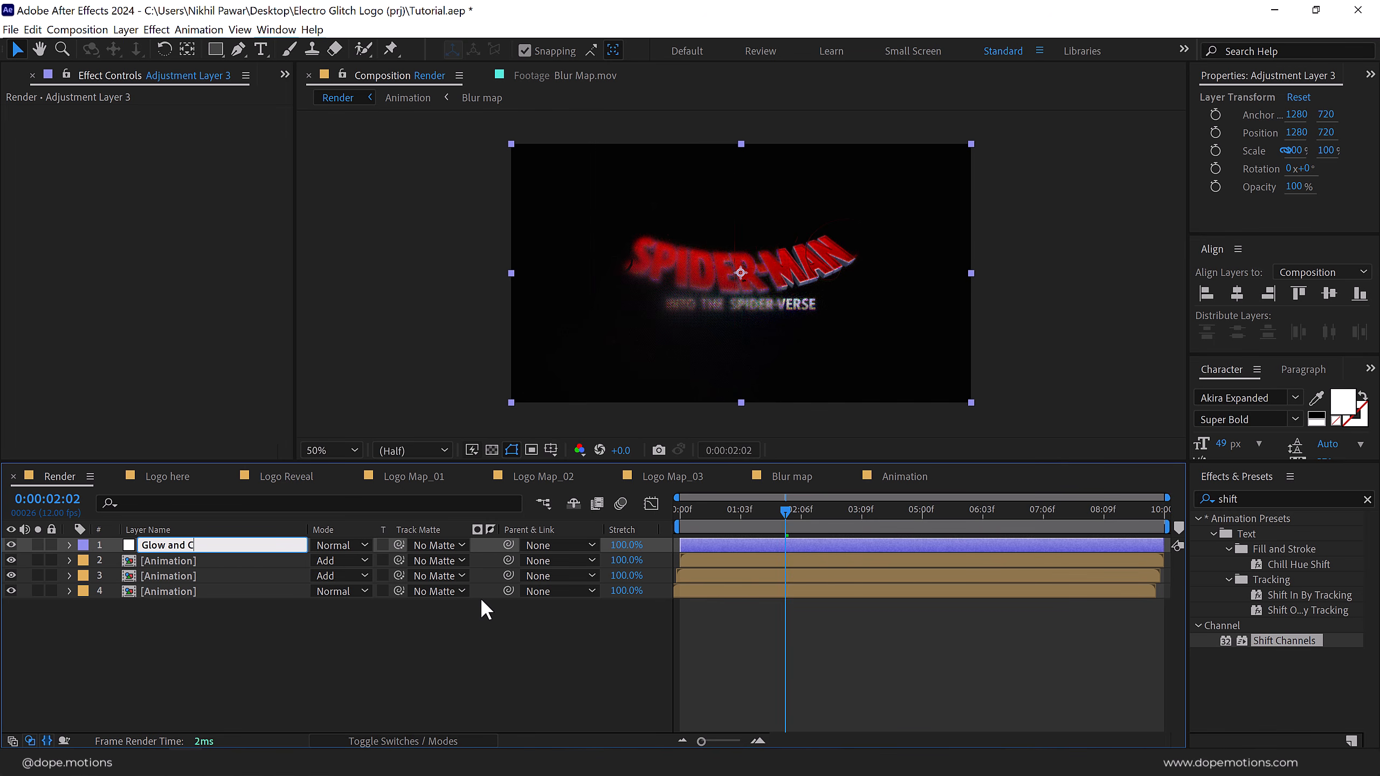
type("olor")
key("Return")
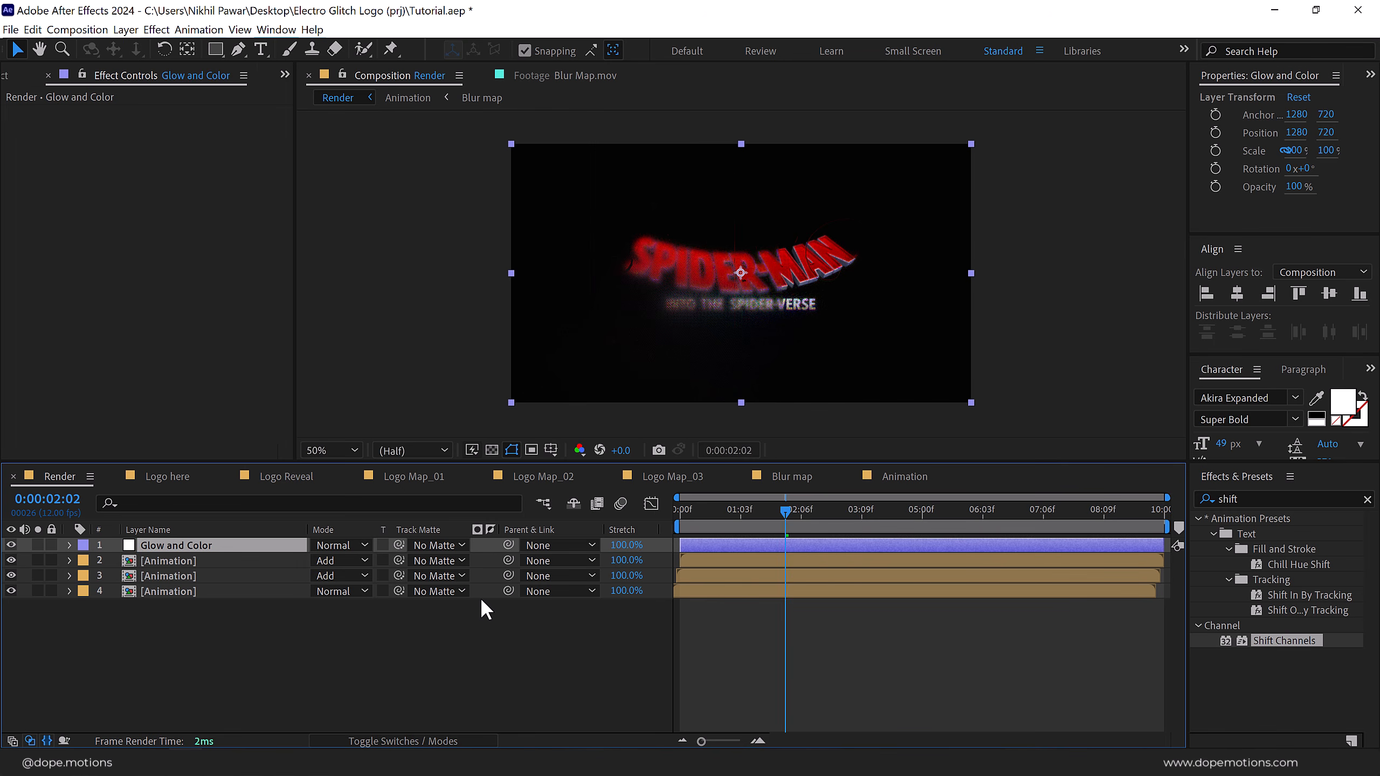
Find the Stylize Glow effect and apply it to the Glow and Color adjustment layer.
left_click(1249, 498)
type("glw")
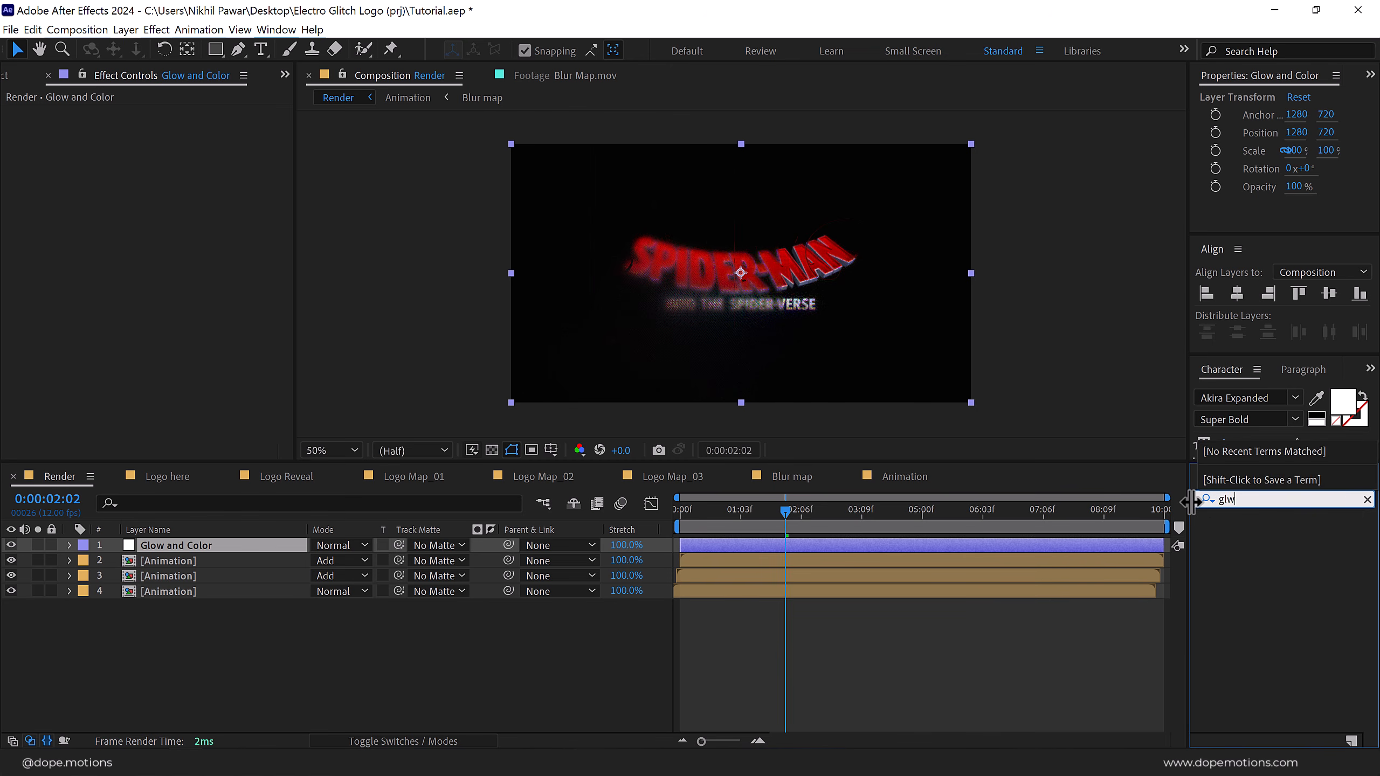
key("BackSpace")
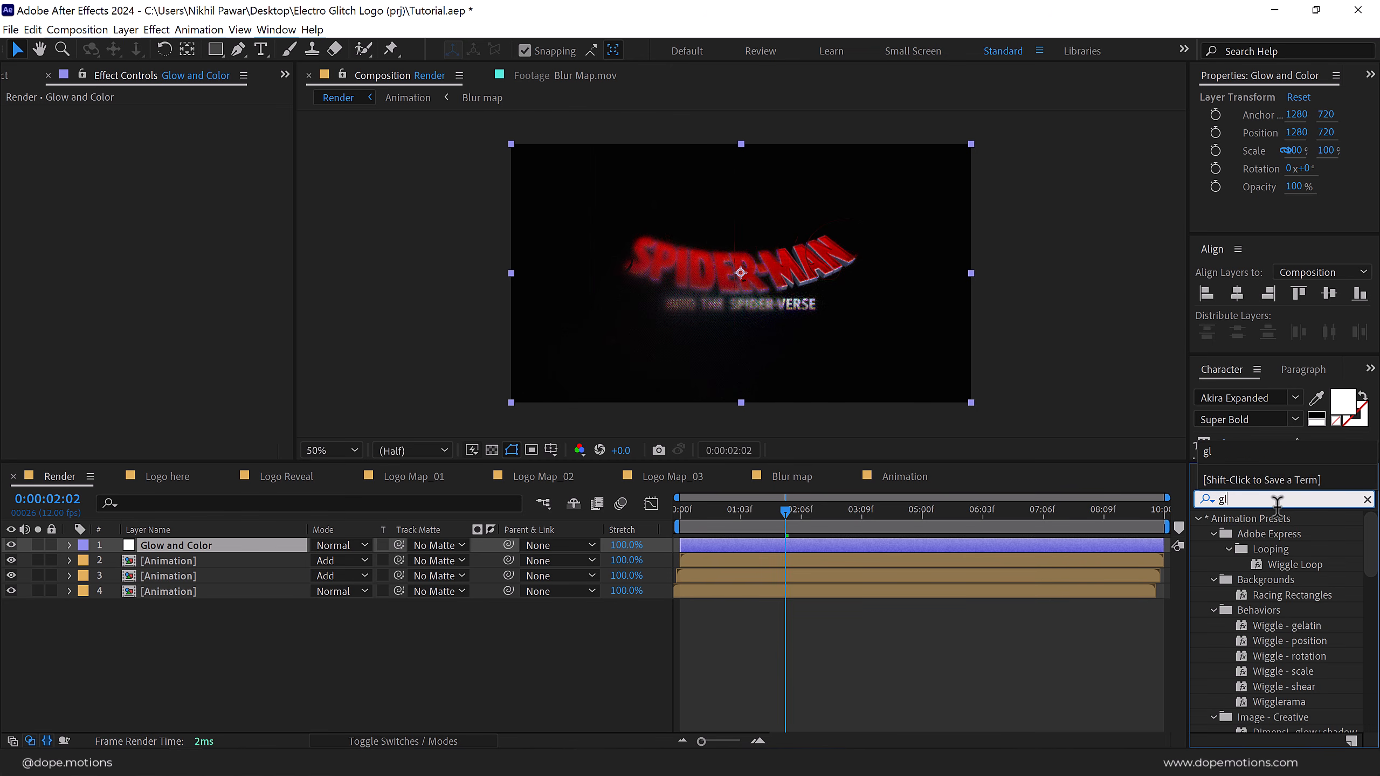
type("ow")
left_click_drag(1266, 672, 297, 184)
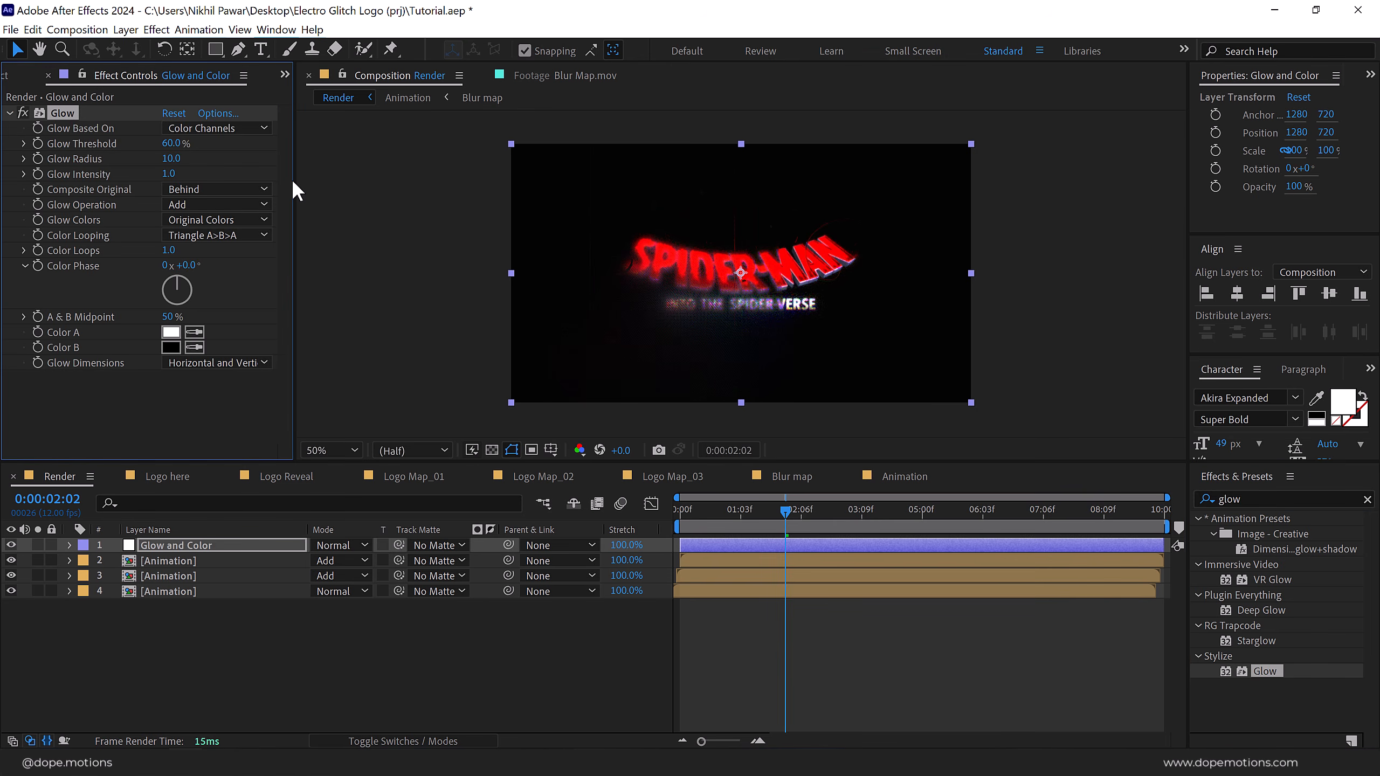
Move to 0:00:01:10 and set the Glow Radius on Glow and Color to 1000.
mouse_move(785, 505)
left_mouse_down()
mouse_move(744, 509)
mouse_move(762, 511)
left_mouse_up()
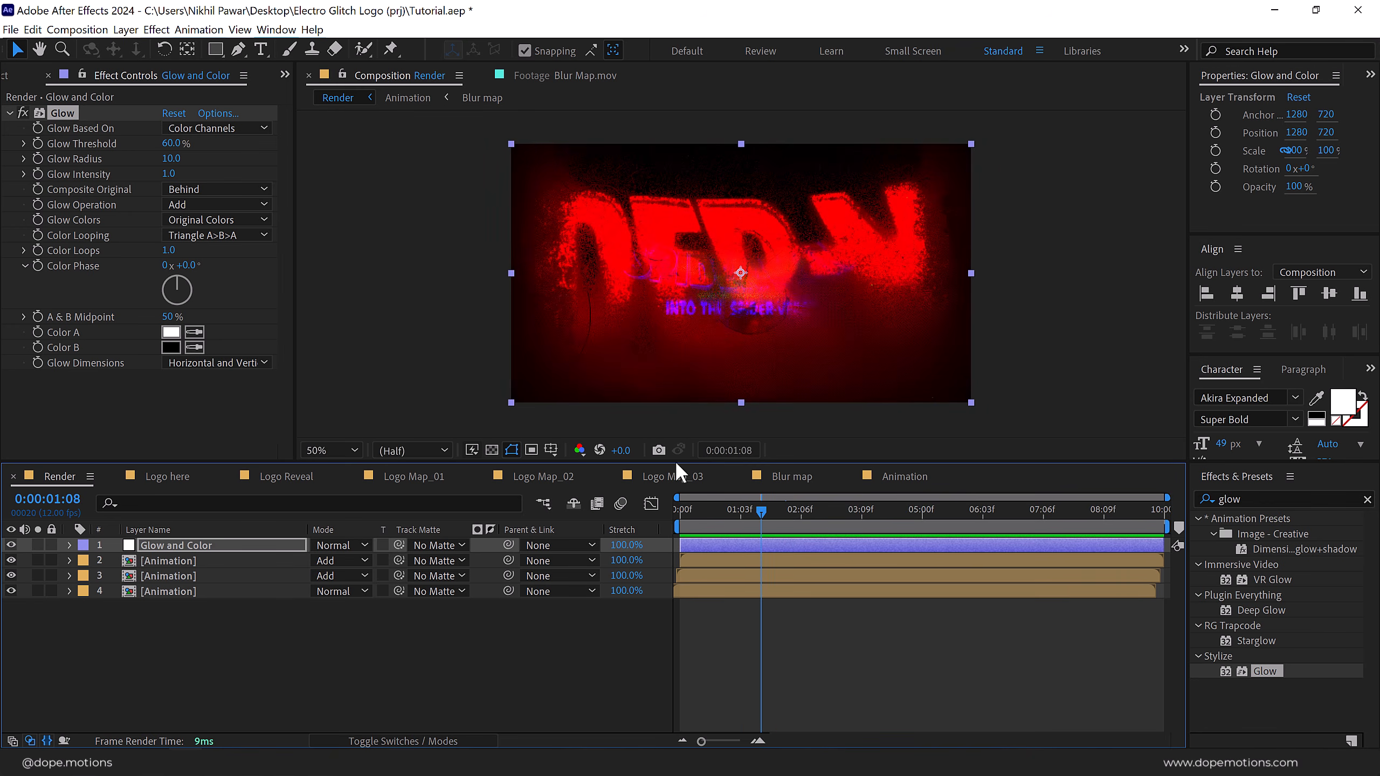
key("Page_Down")
key("Page_Down")
left_click(173, 158)
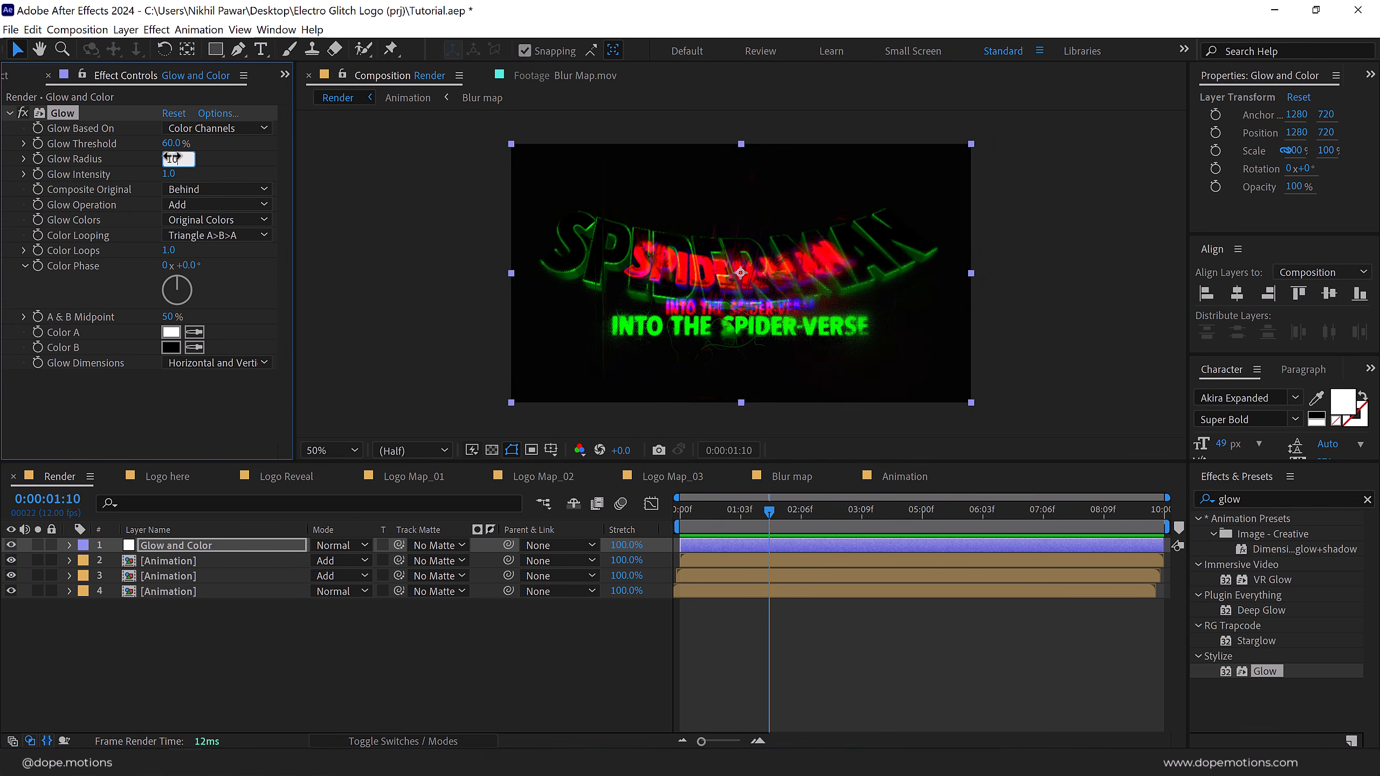
key("Return")
Start keyframing Glow Intensity at 1.0 at 0:00:01:10 and reveal its keyframes on the Glow and Color layer.
left_click(40, 173)
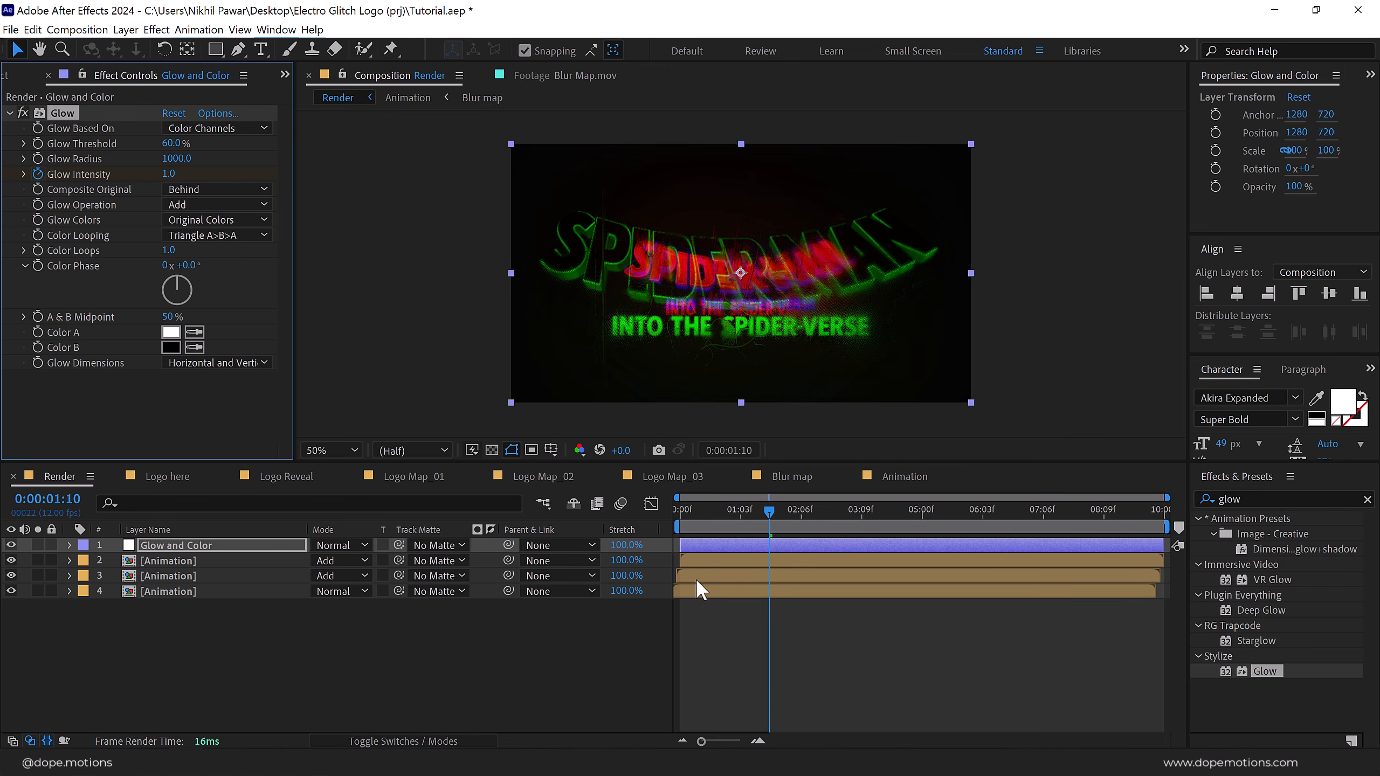
left_click(653, 616)
key("u")
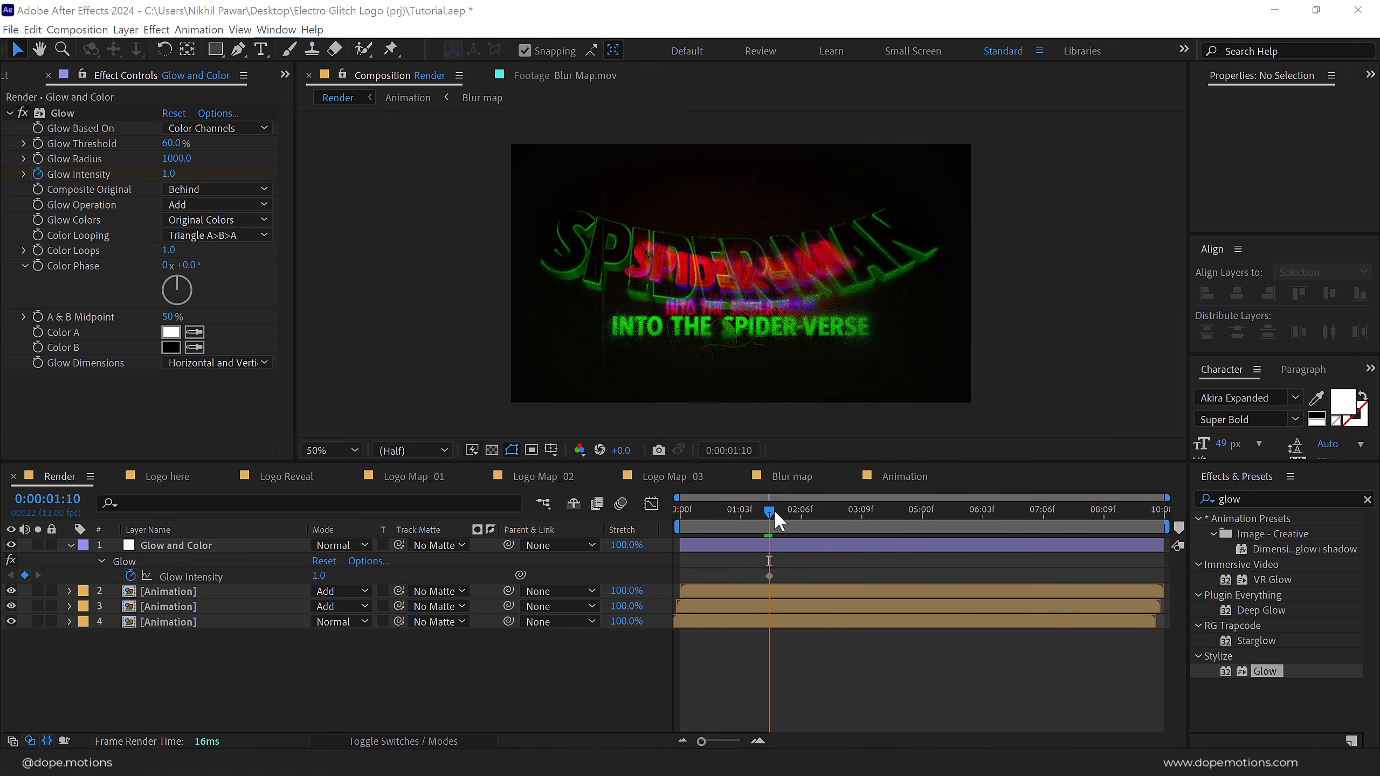
Set the Glow Intensity on the Glow and Color layer to 0.1 at 0:00:02:06.
left_click_drag(775, 509, 805, 514)
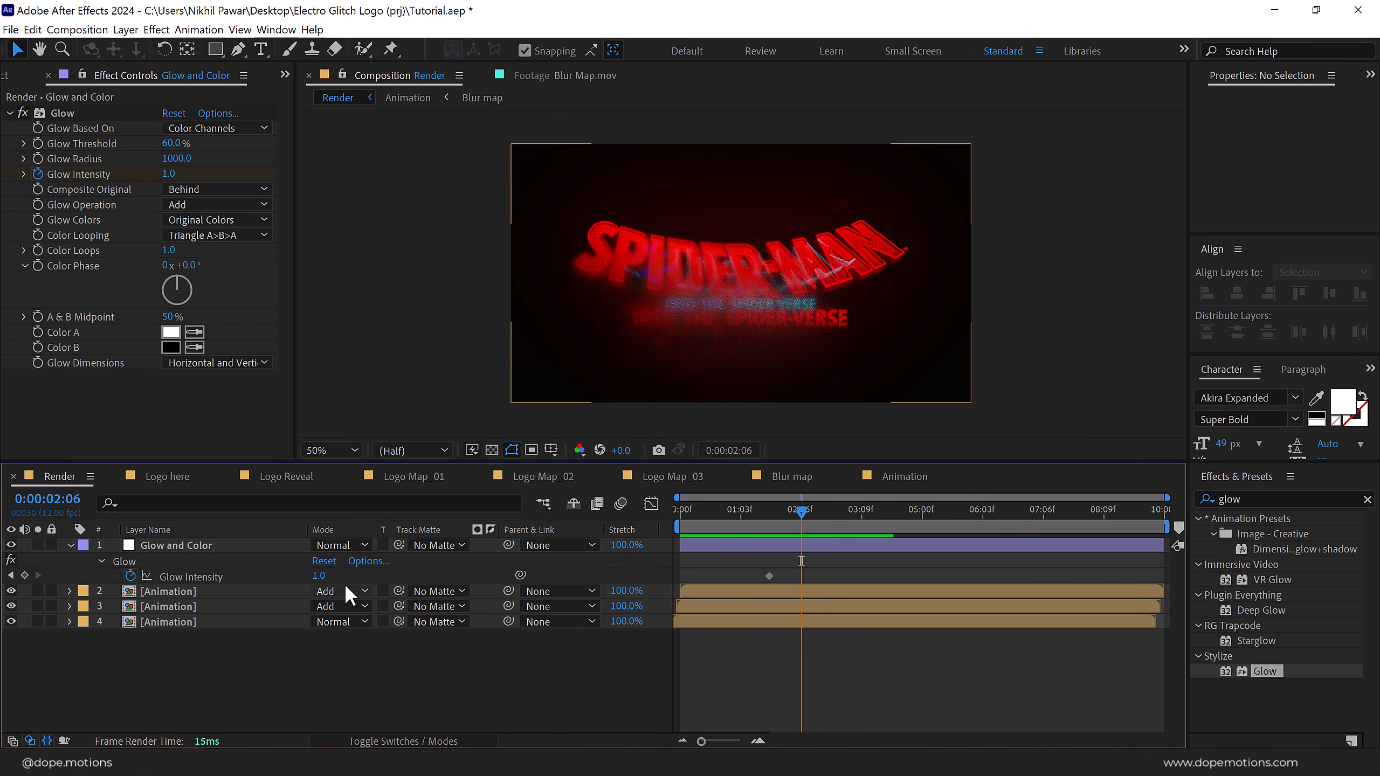
left_click(322, 576)
type(".1")
key("Return")
Add a holding Glow Intensity keyframe of 0.1 shortly before the five-second mark and set the intensity to 3.0 at 0:00:05:00.
mouse_move(907, 535)
left_mouse_down()
mouse_move(974, 545)
mouse_move(904, 552)
mouse_move(922, 517)
left_mouse_up()
key("Page_Down")
left_click(24, 575)
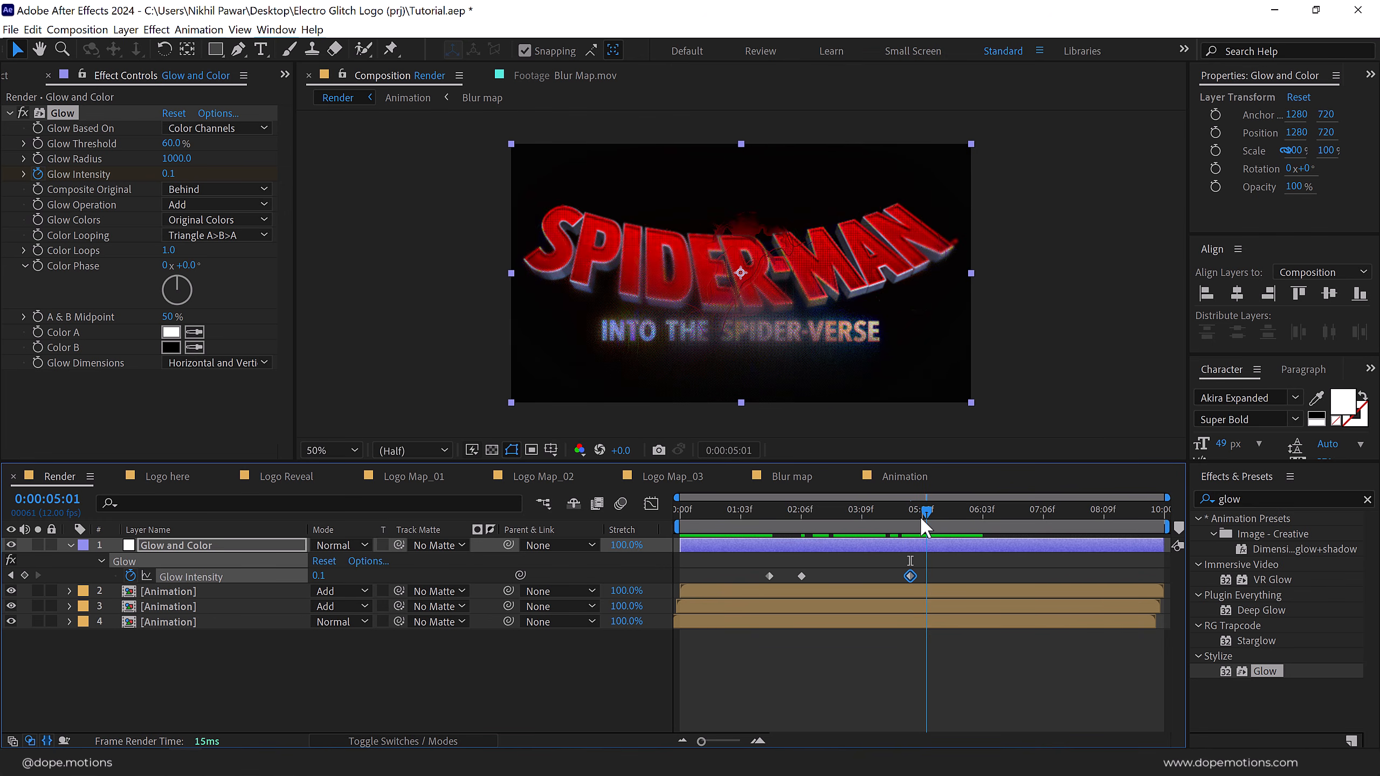
left_click(318, 576)
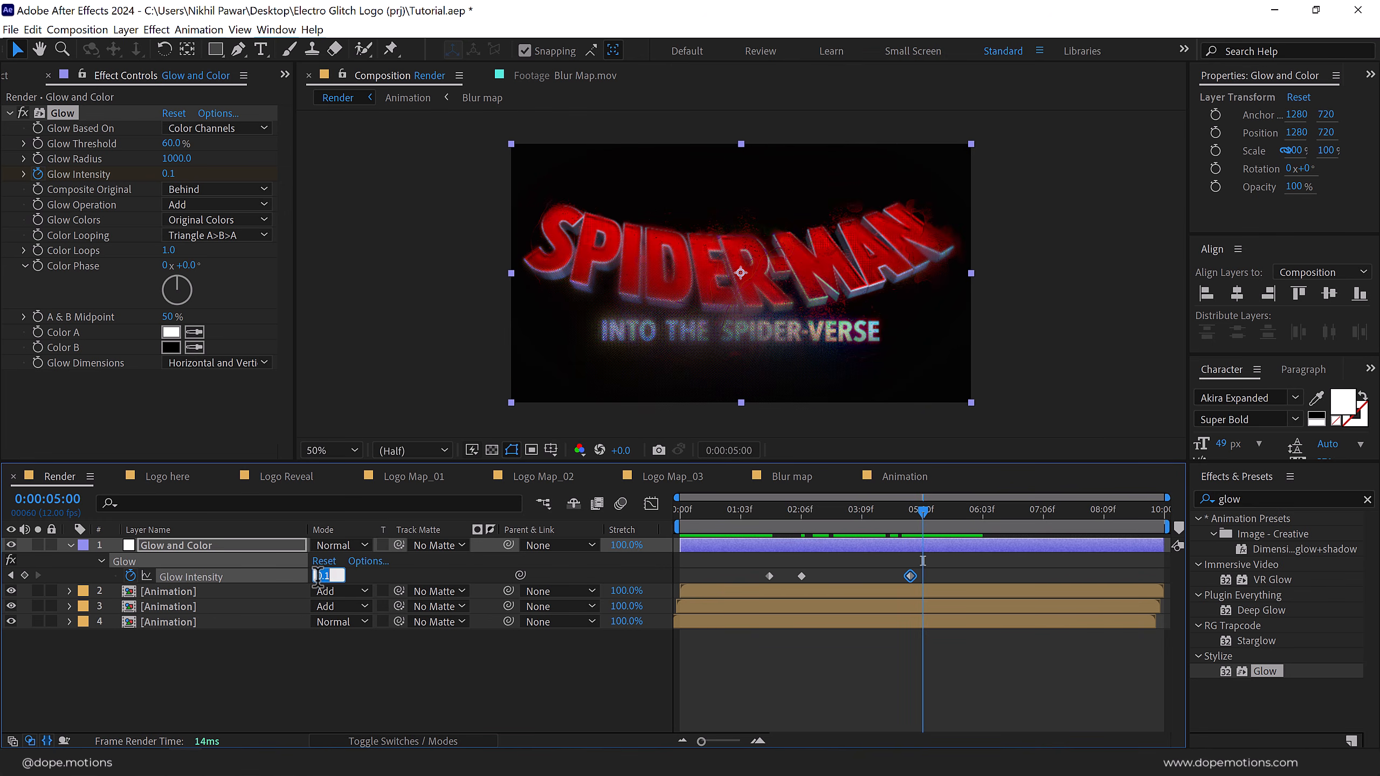
left_click(334, 677)
Trim the ends of the Glow and Color layer and all three Animation layers at 0:00:05:00.
left_click_drag(169, 673, 204, 532)
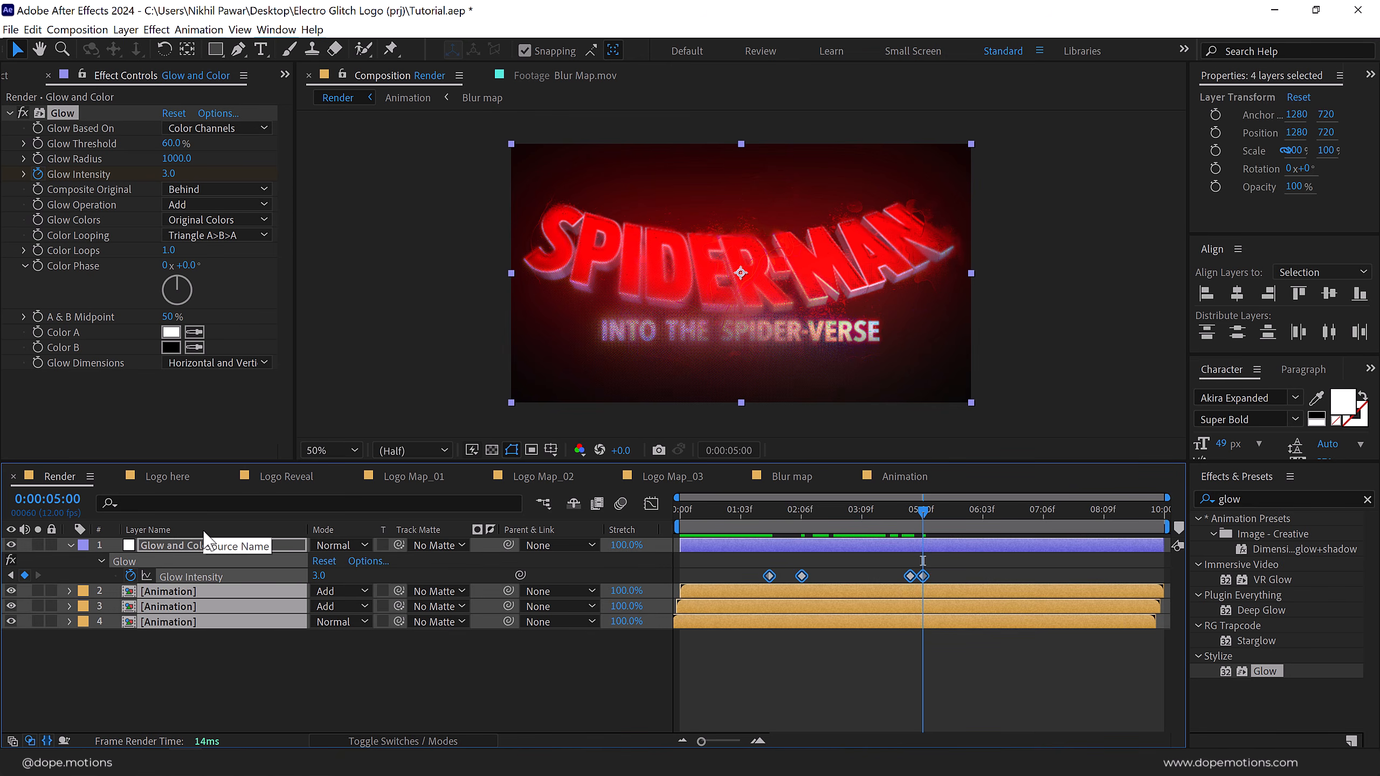
key("alt+bracketright")
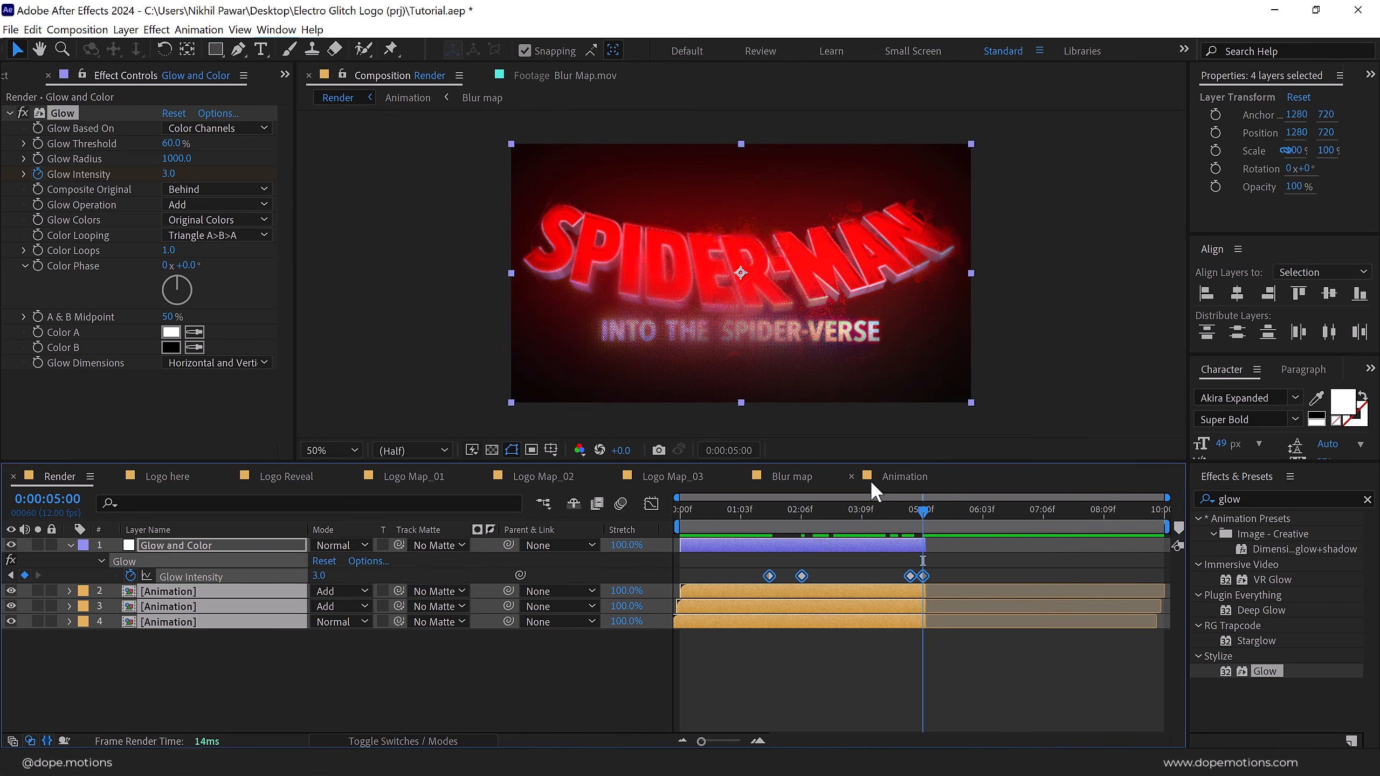
mouse_move(918, 508)
left_mouse_down()
mouse_move(903, 512)
mouse_move(935, 516)
mouse_move(902, 520)
mouse_move(928, 525)
left_mouse_up()
left_click_drag(926, 524, 875, 525)
Find the Color Balance (HLS) effect and apply it to the Glow and Color layer.
left_click(158, 547)
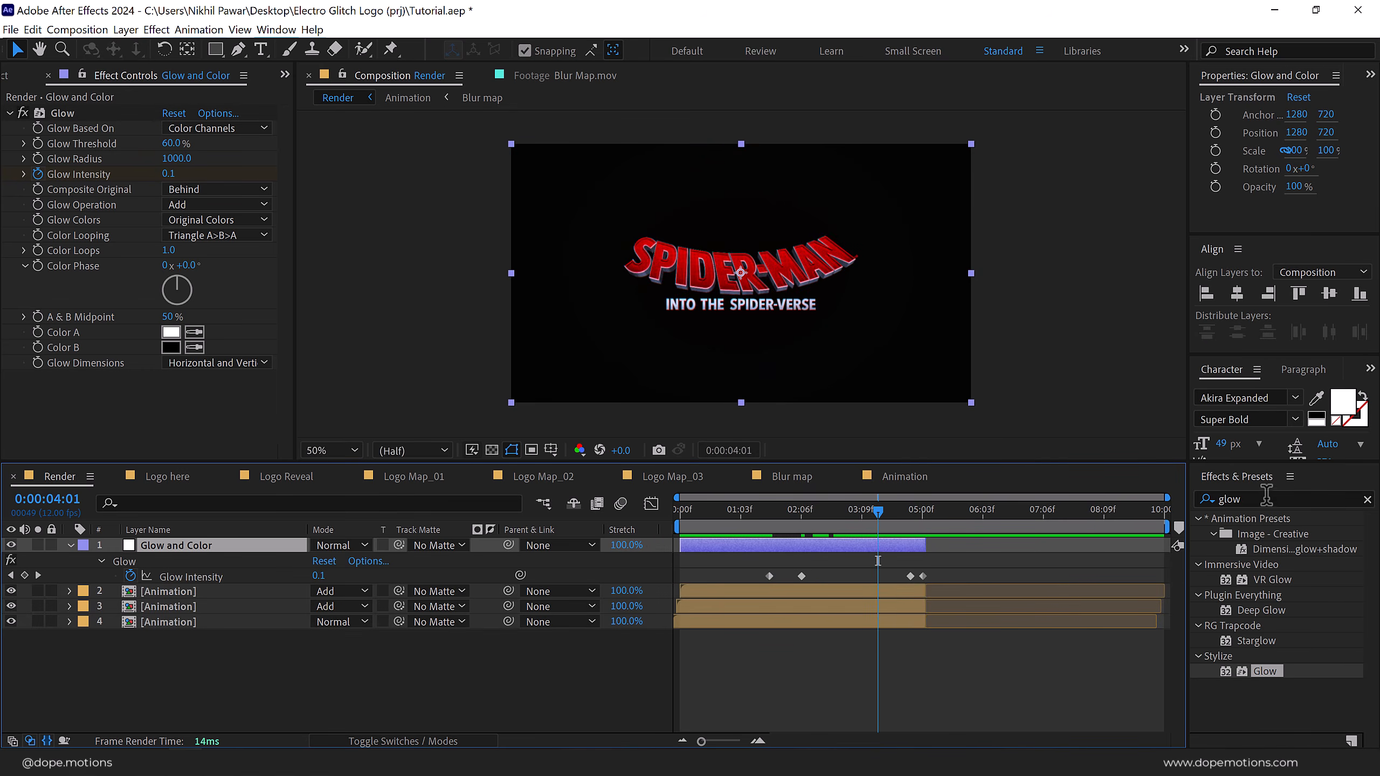
left_click_drag(1265, 498, 1113, 498)
type("colco")
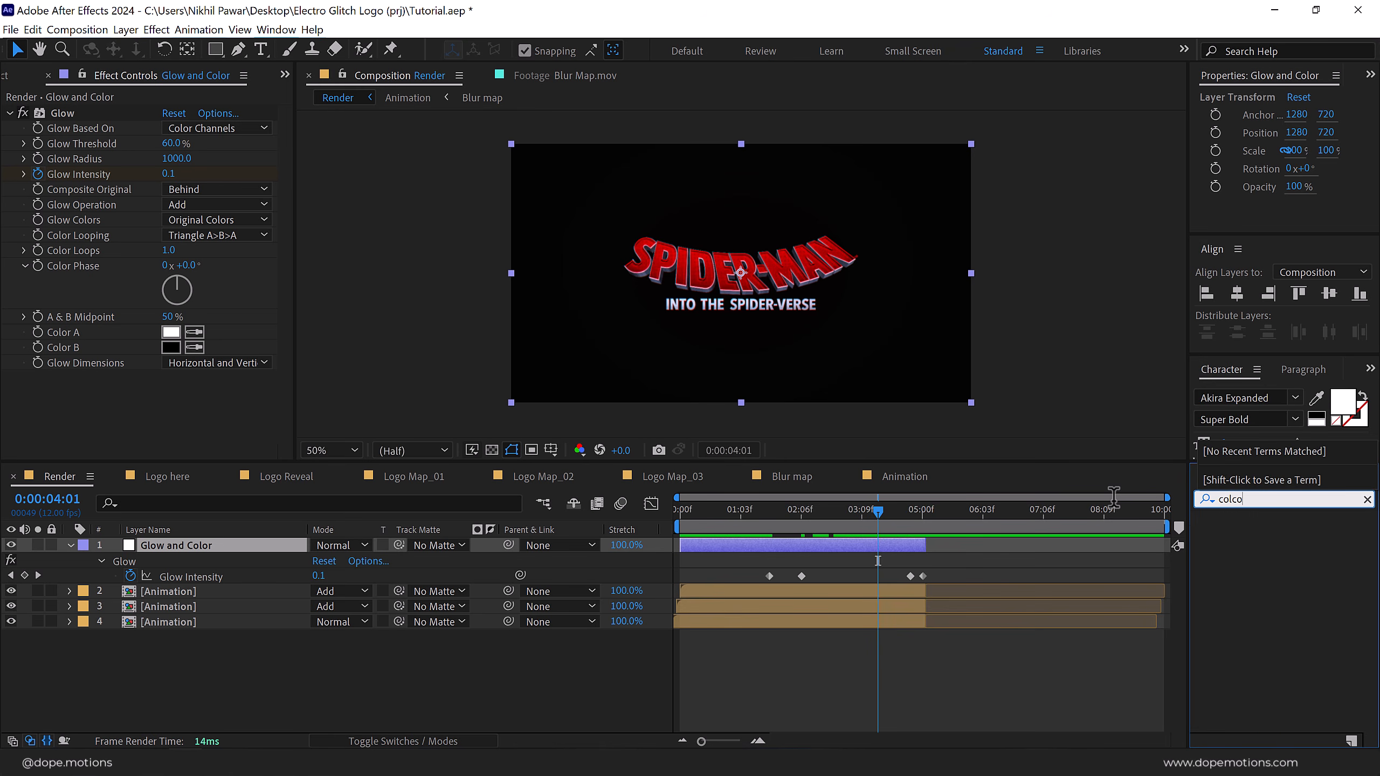
key("BackSpace")
key("BackSpace")
type("or b")
double_click(1285, 545)
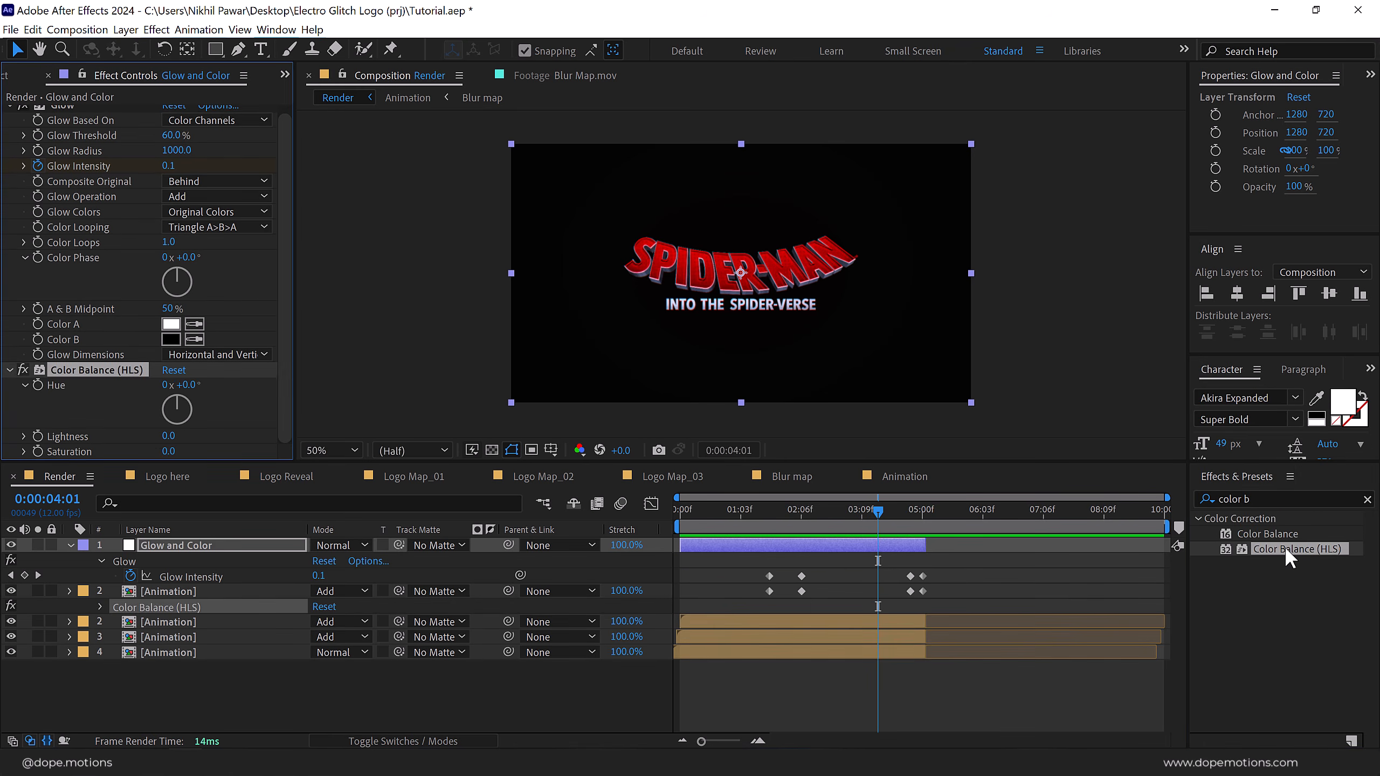
Start keyframing the Color Balance Hue at 0x+0.0° at 0:00:01:02 and reveal the keyframes of the Glow and Color layer.
left_click(733, 516)
left_click_drag(733, 516, 738, 517)
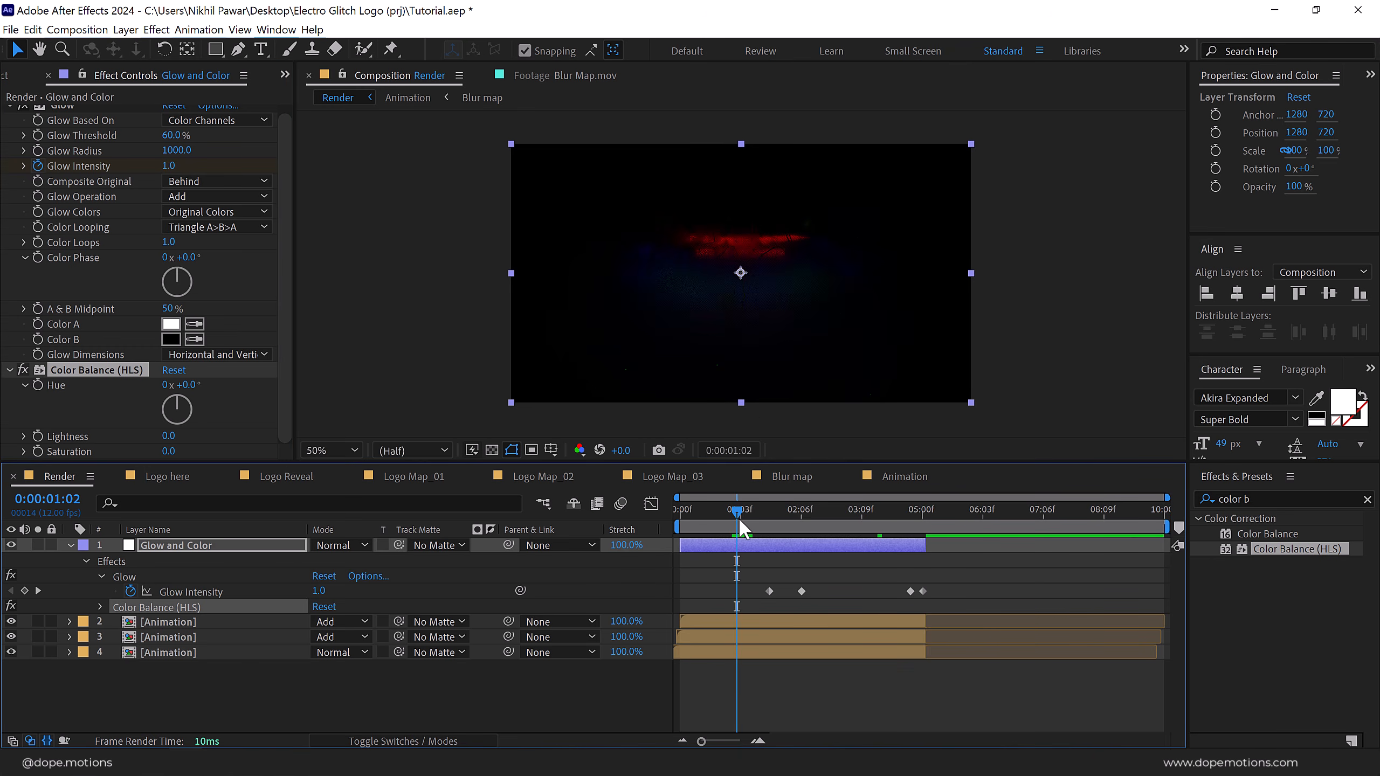
left_click(39, 386)
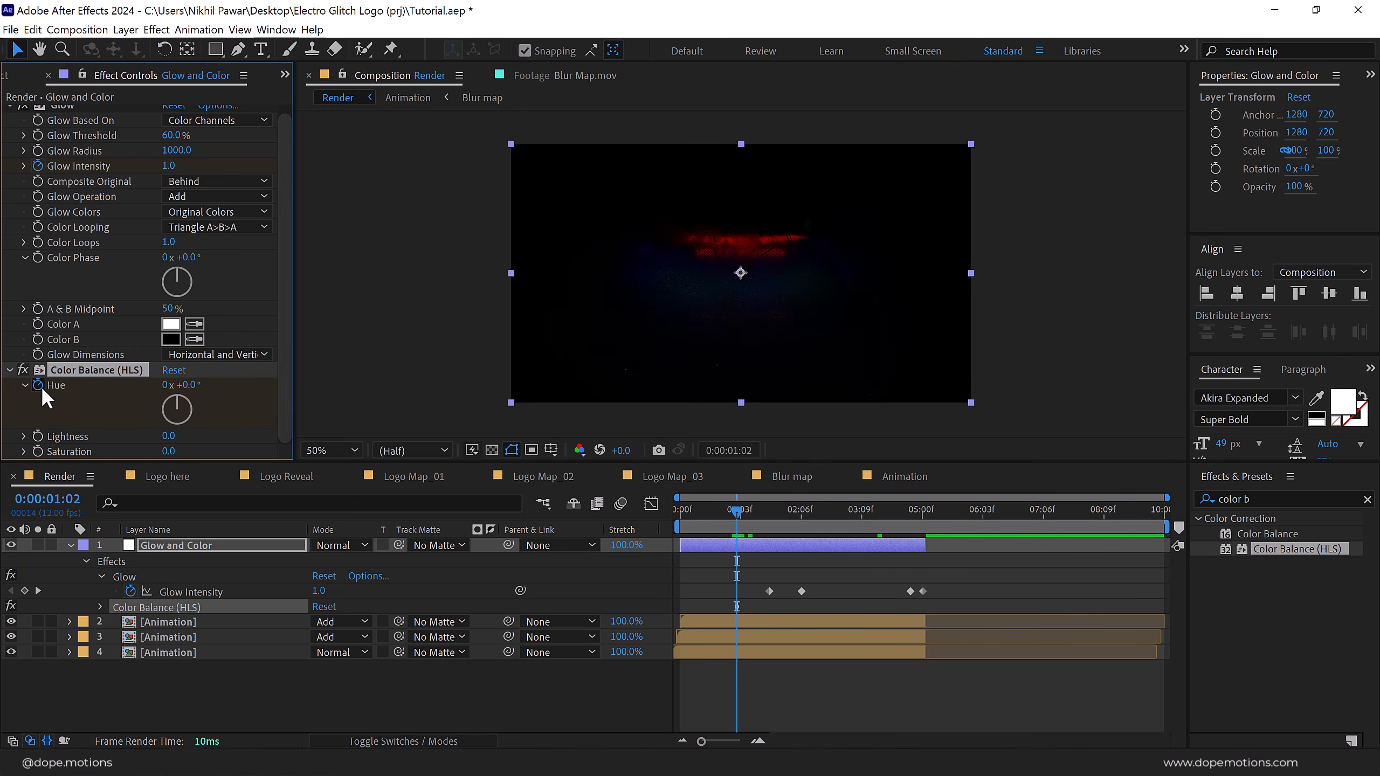
left_click(752, 548)
key("u")
key("u")
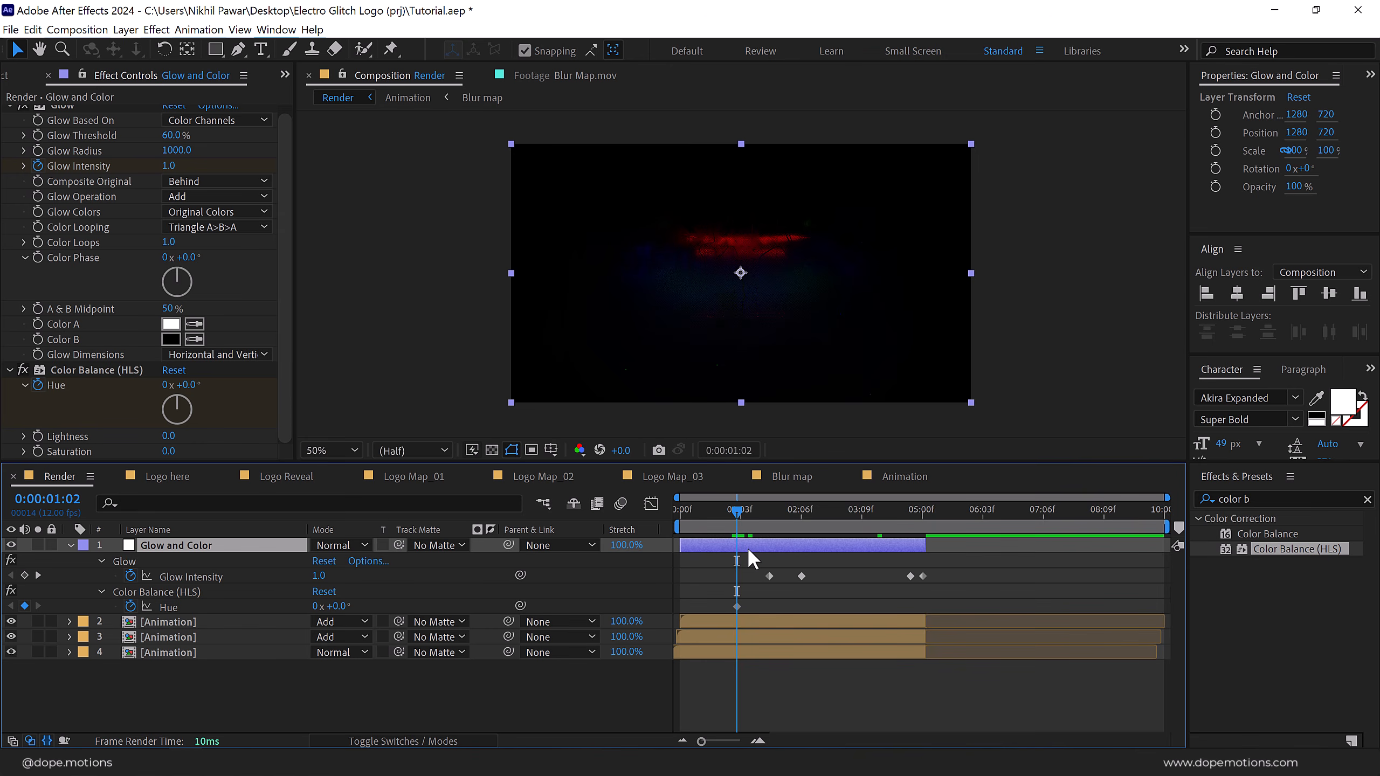
Set the Hue to 1x+0.0° at 0:00:01:10 and back to 0x+0.0° at 0:00:02:06, in line with the first Glow Intensity keyframes.
key("k")
left_click(321, 605)
type("1")
left_click(345, 697)
key("k")
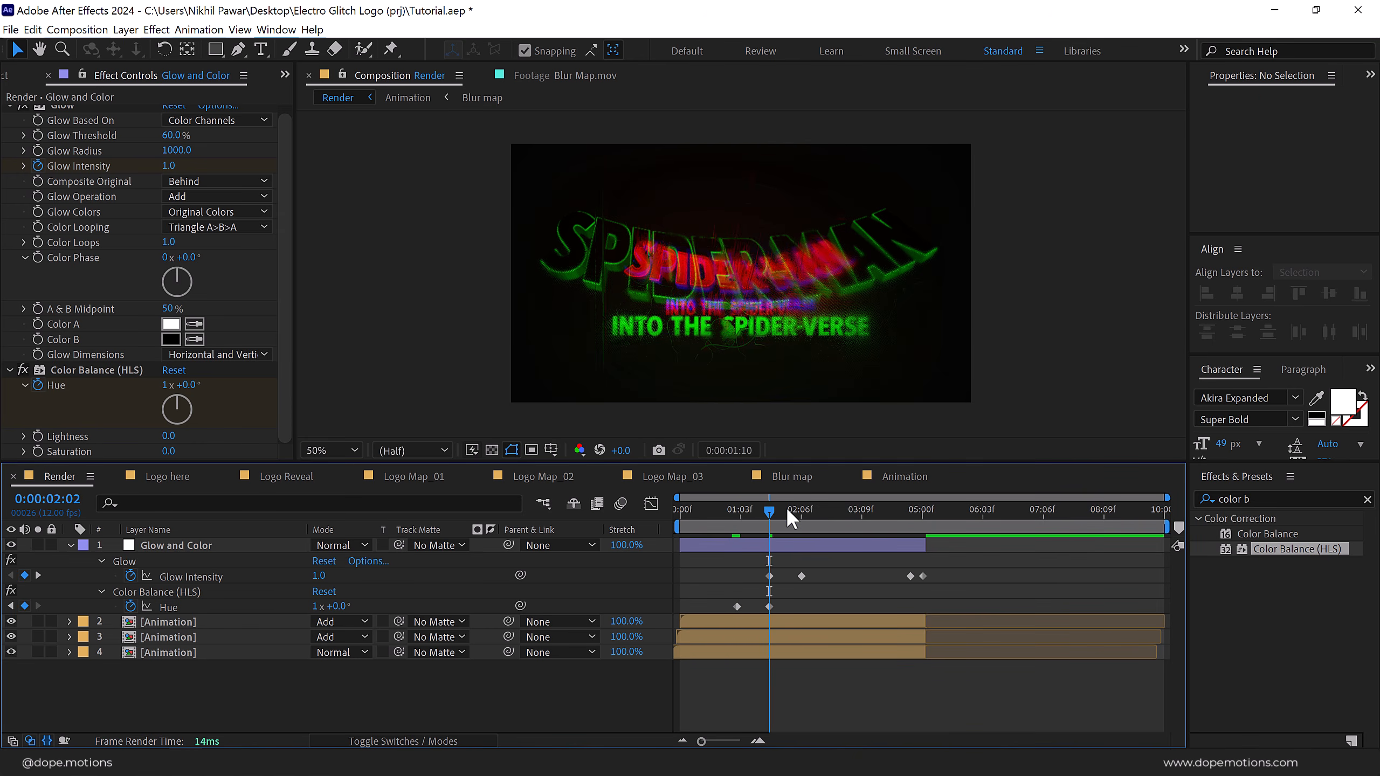
left_click(316, 605)
type("0")
left_click(326, 686)
Add a holding Hue keyframe under the third Glow Intensity keyframe, change the Hue at 0:00:05:00, and collapse the Glow and Color layer.
mouse_move(744, 510)
left_mouse_down()
mouse_move(762, 517)
mouse_move(741, 526)
left_mouse_up()
left_click_drag(743, 529, 912, 512)
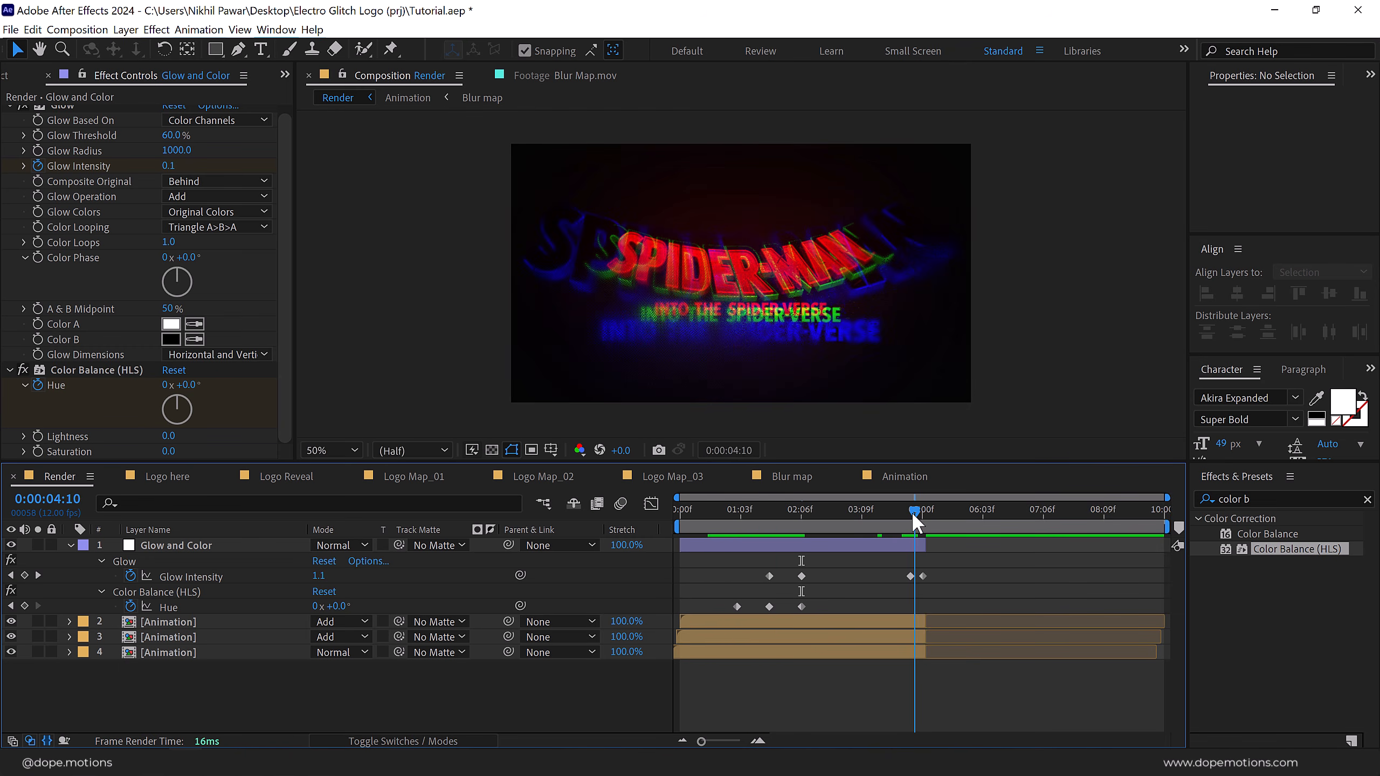
left_click(25, 605)
key("k")
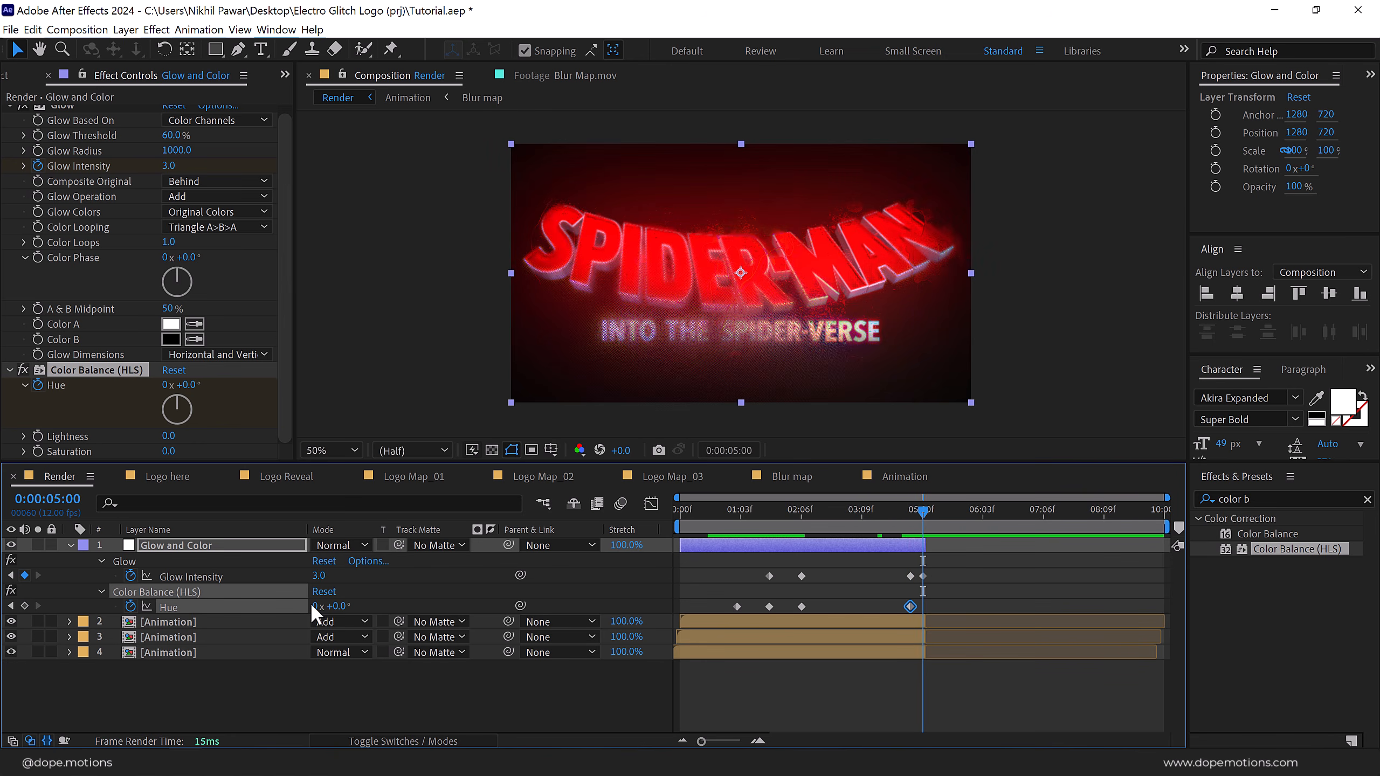
left_click_drag(318, 606, 317, 667)
left_click(582, 680)
left_click_drag(906, 512, 826, 522)
left_click(71, 545)
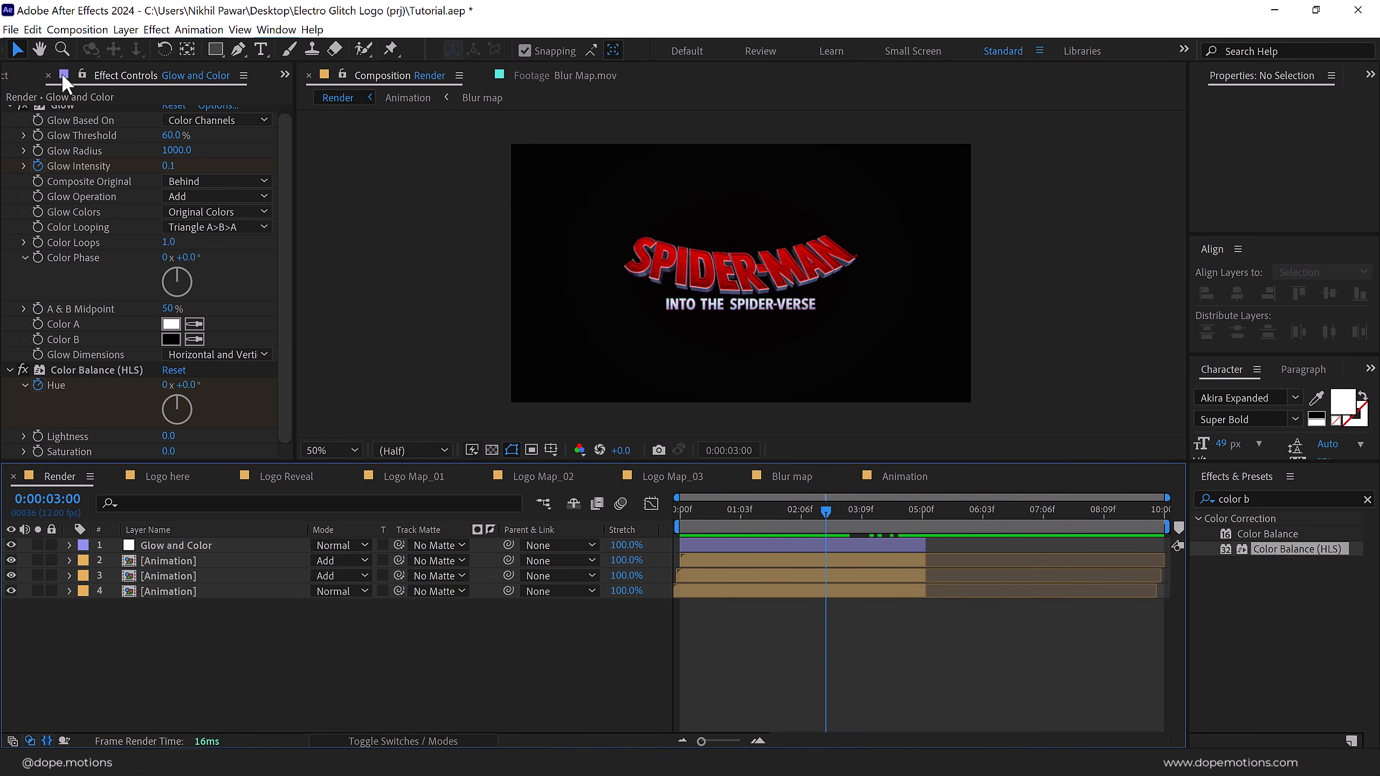
Place Noise.mov from the Assets folder above the Glow and Color layer in Render and scale it to 70%.
left_click(13, 76)
left_click(7, 256)
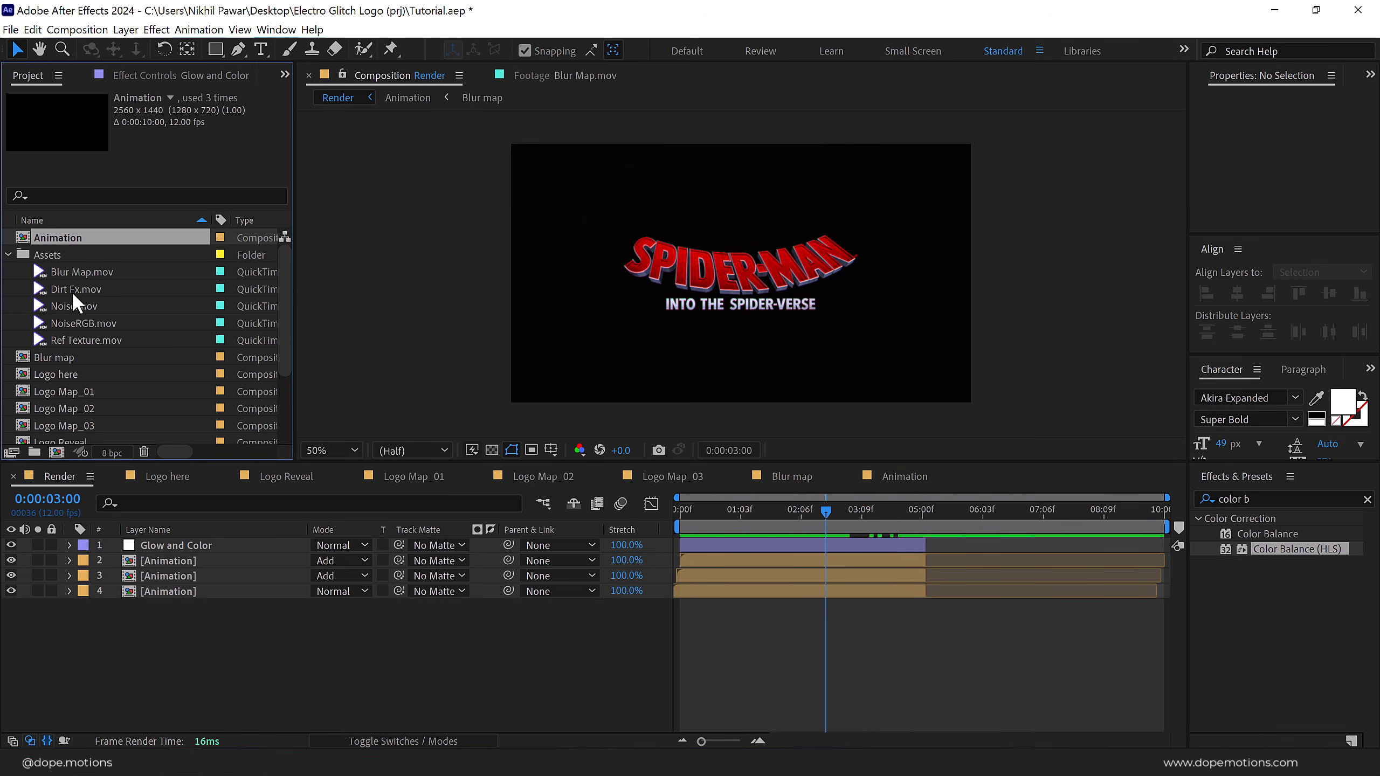
left_click_drag(84, 308, 190, 537)
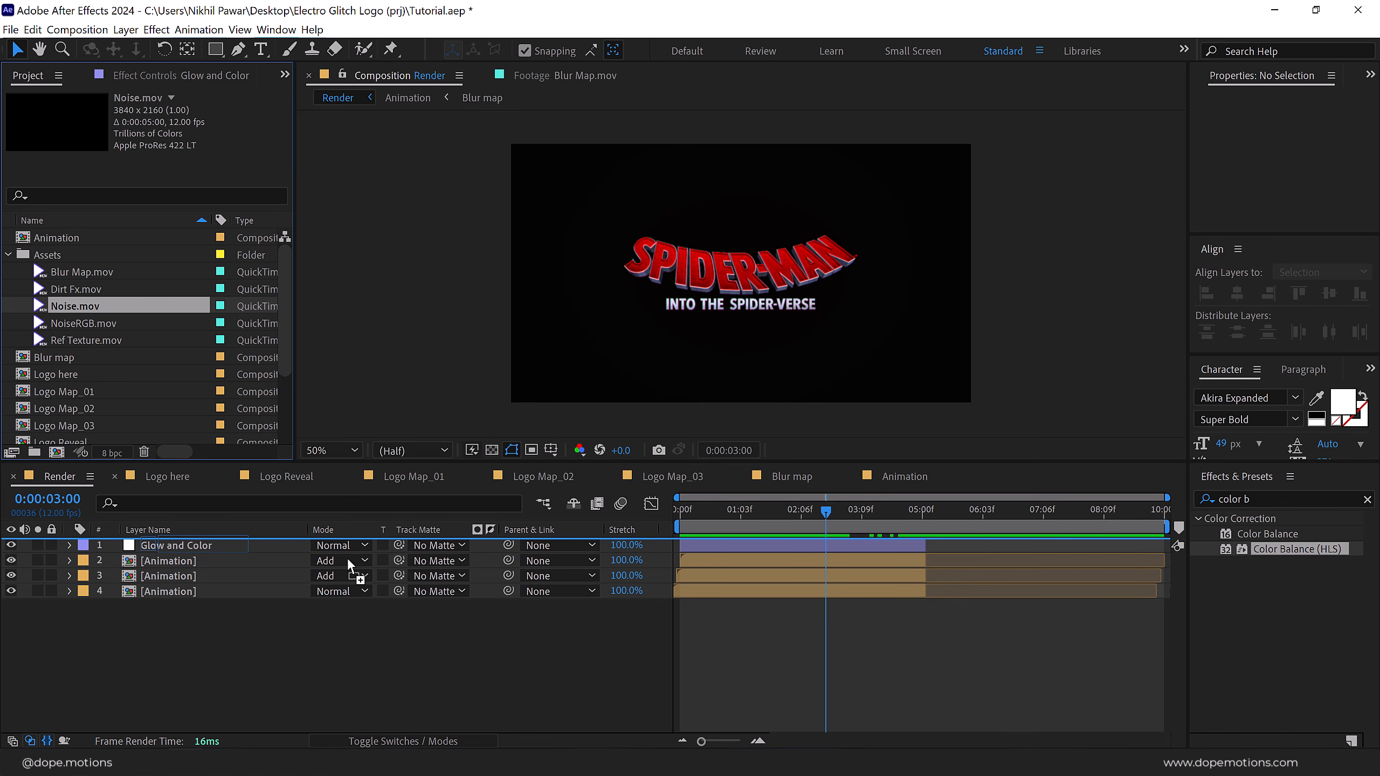
key("s")
left_click(369, 560)
type("70")
key("Return")
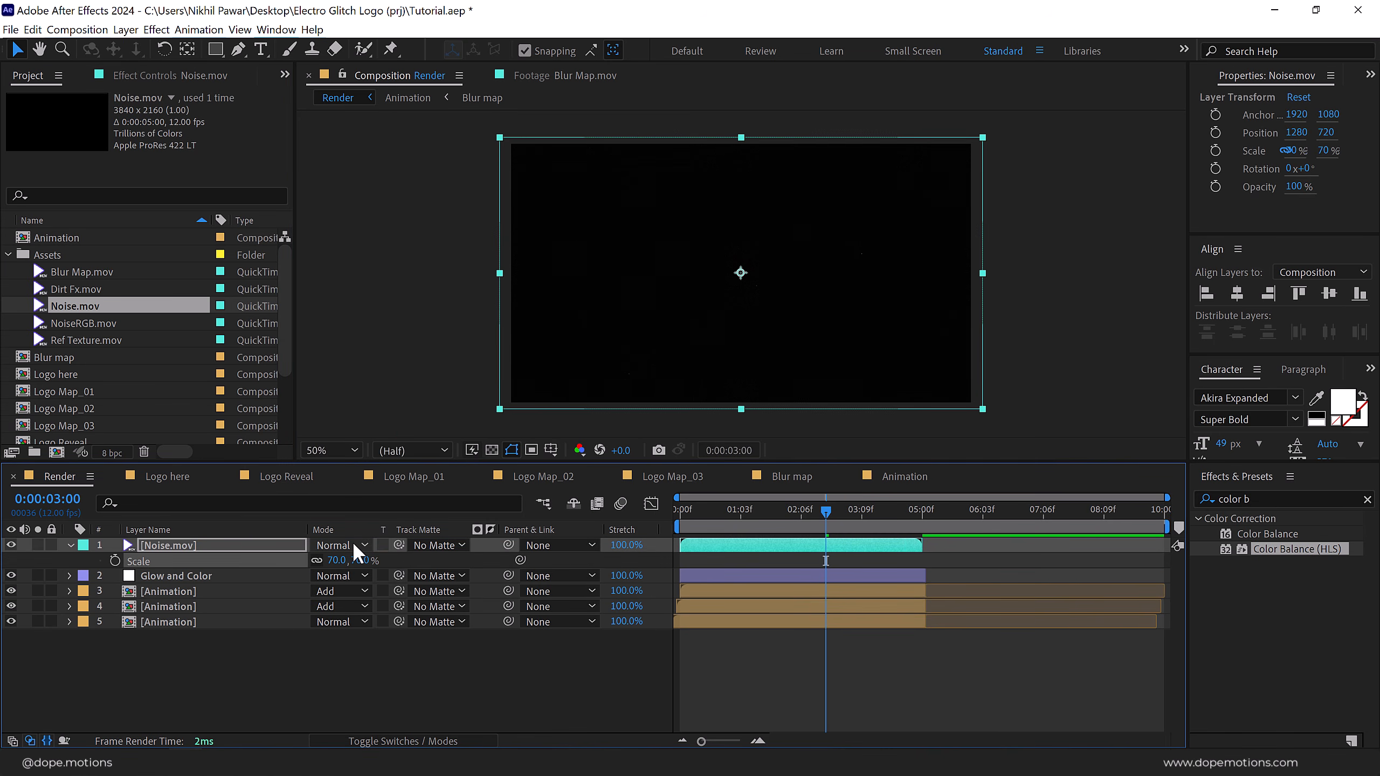
Set the Noise.mov layer's blending mode to Add and duplicate the layer.
left_click(355, 545)
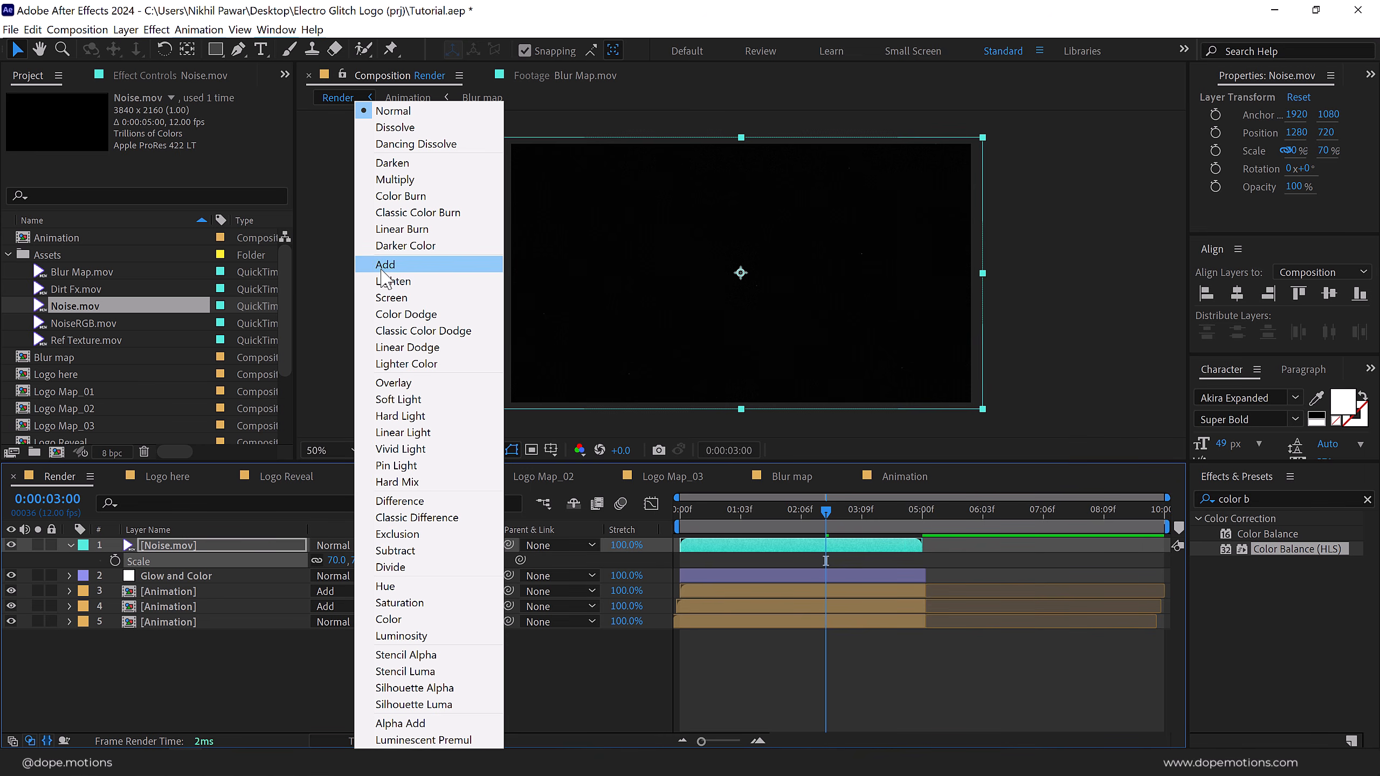
left_click(386, 265)
left_click(210, 542)
key("ctrl+d")
End the work area of the Render composition just after the trimmed layers, at about five seconds.
left_click(924, 520)
left_click_drag(925, 522, 790, 512)
key("n")
Preview the Render composition from the start in an enlarged viewer to check the finished logo animation.
key("Home")
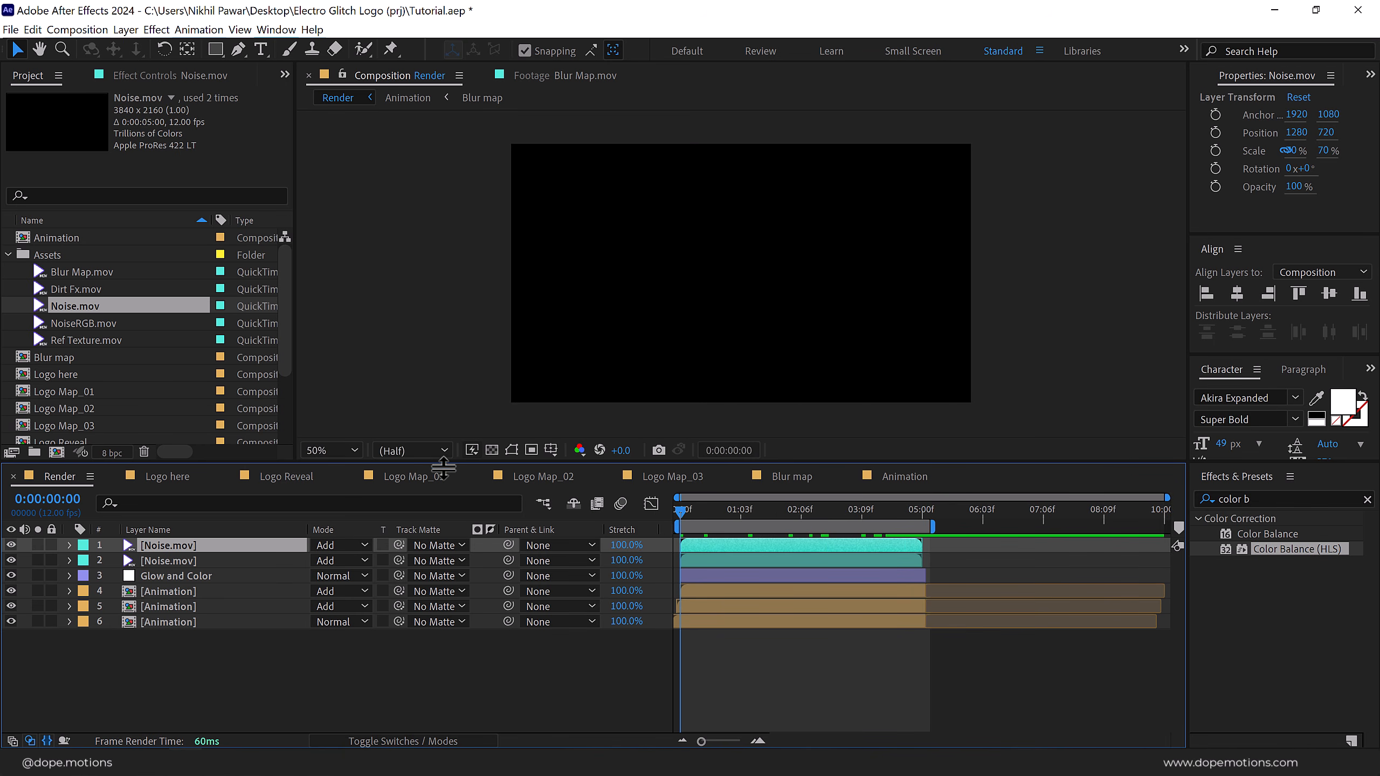
left_click_drag(443, 467, 445, 565)
scroll(451, 442, "up", 2)
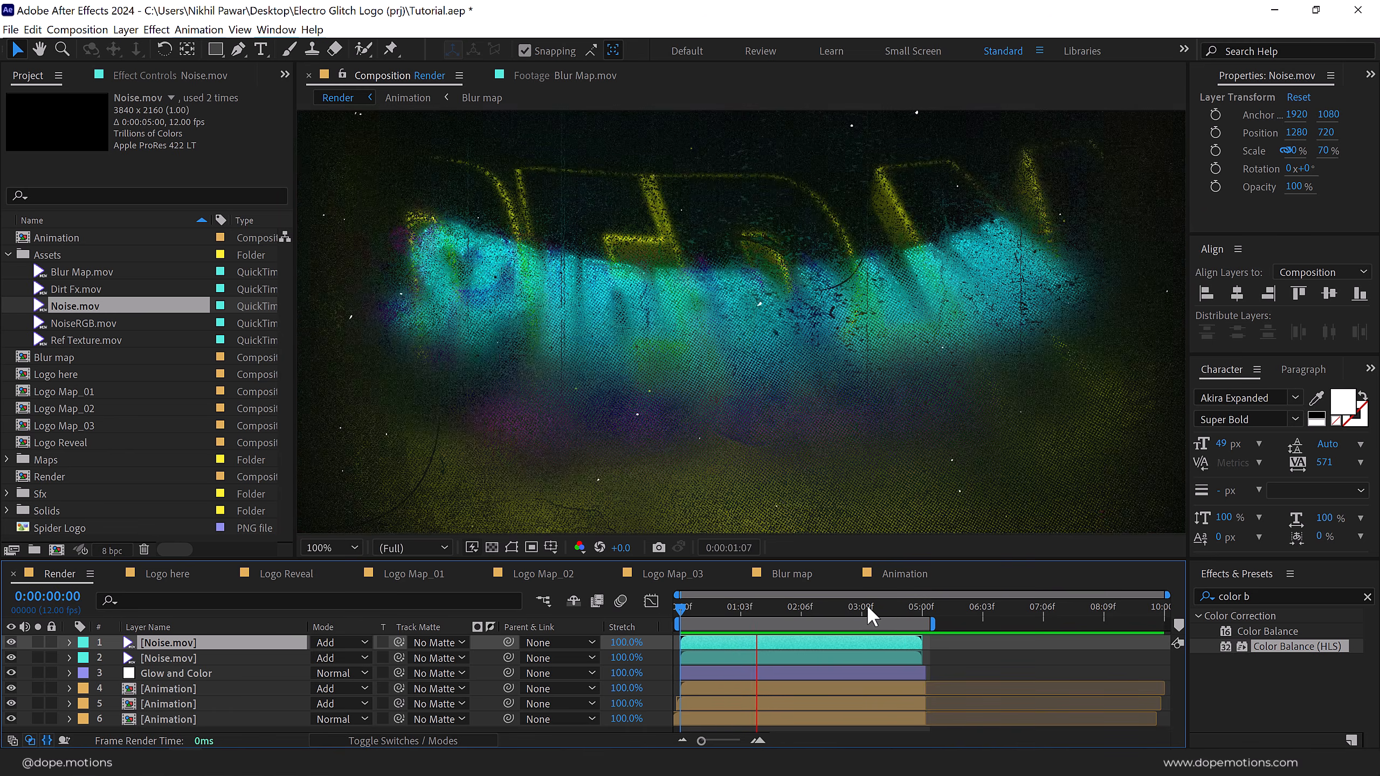
left_click(867, 611)
key("comma")
key("comma")
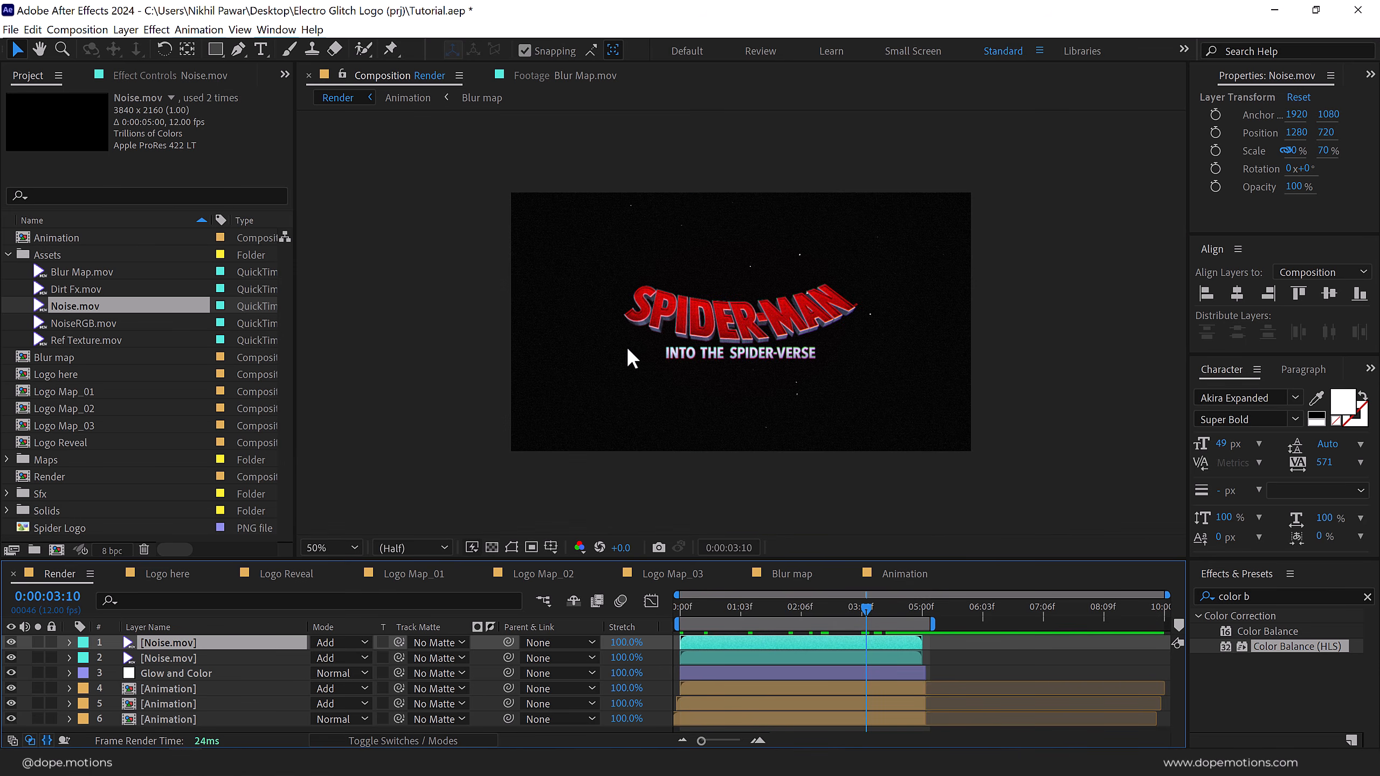
Add a text layer reading GLITCH above the Spider Logo layer in the Logo here composition.
left_click(165, 581)
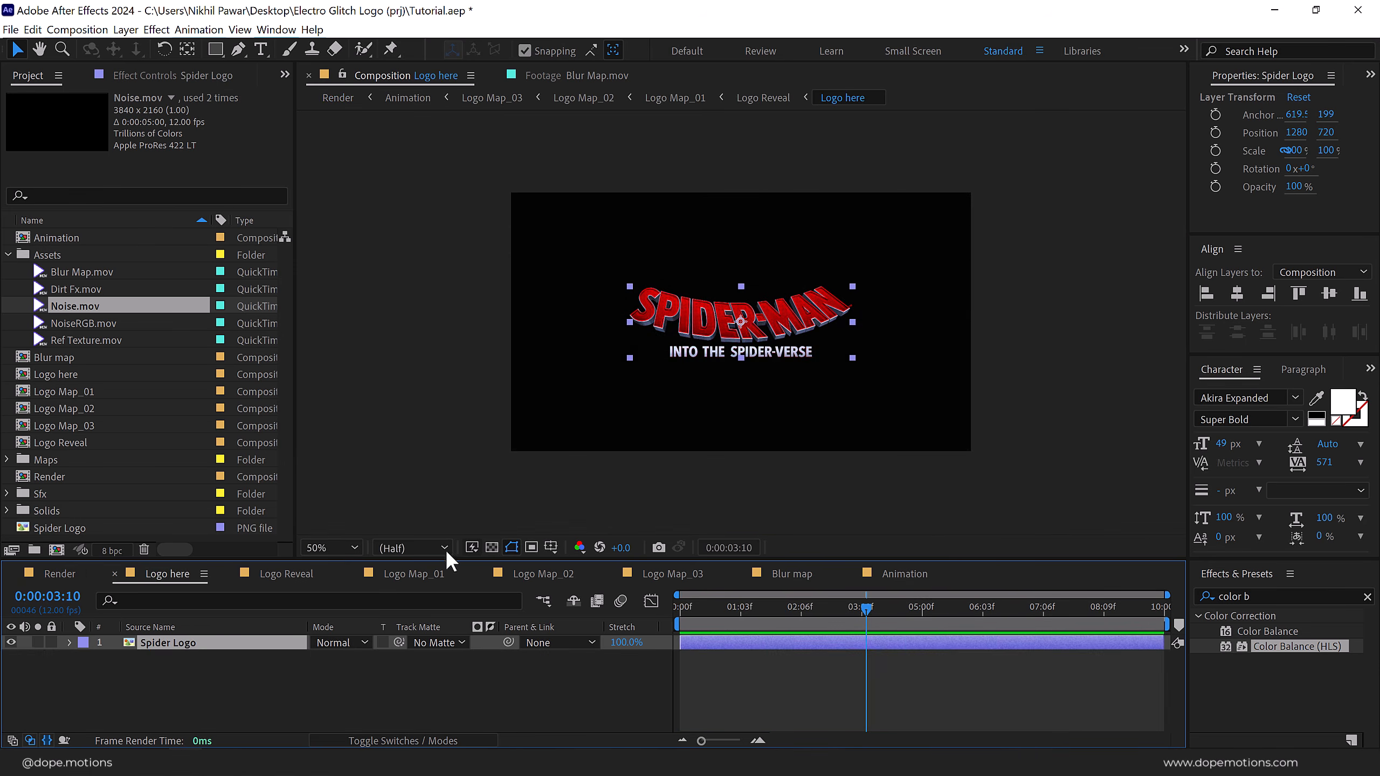
left_click(339, 693)
left_click(262, 50)
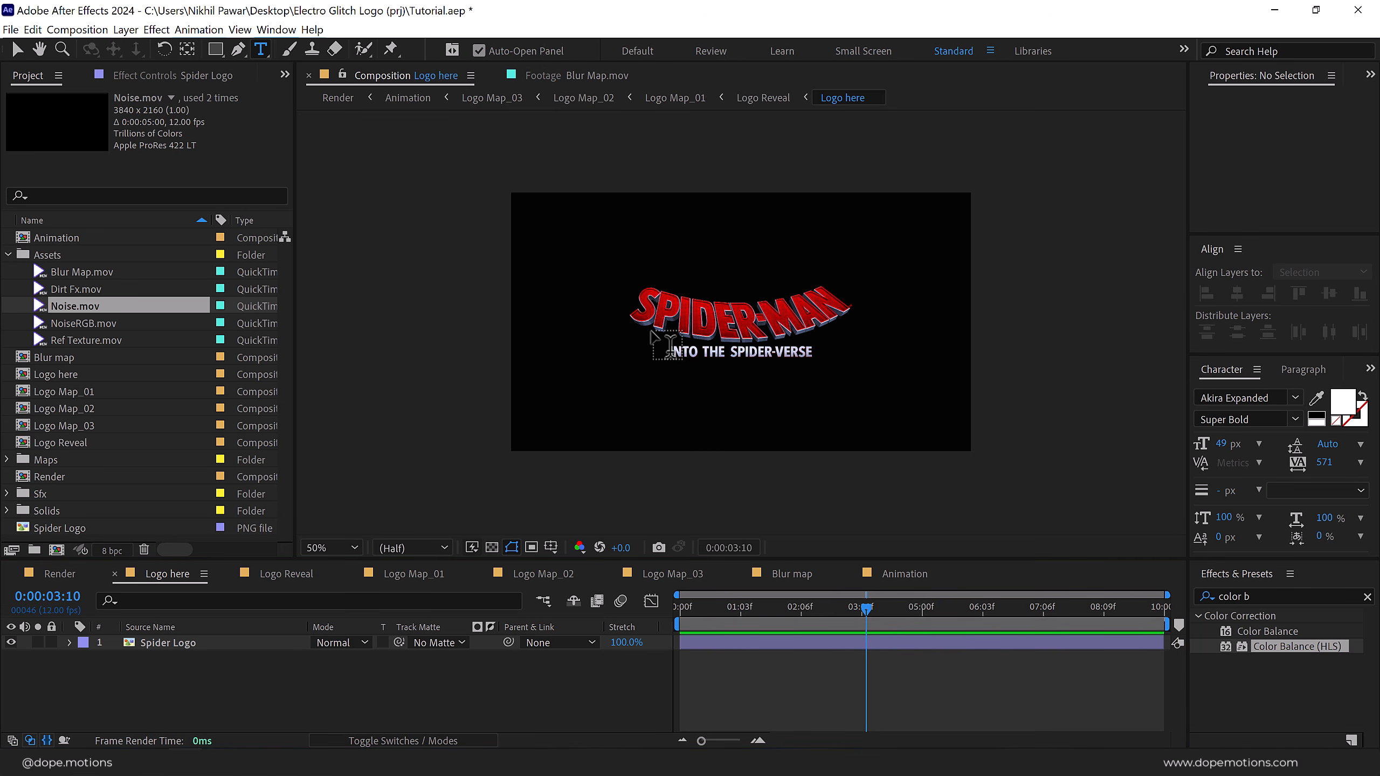
left_click(677, 329)
type("GLITCH")
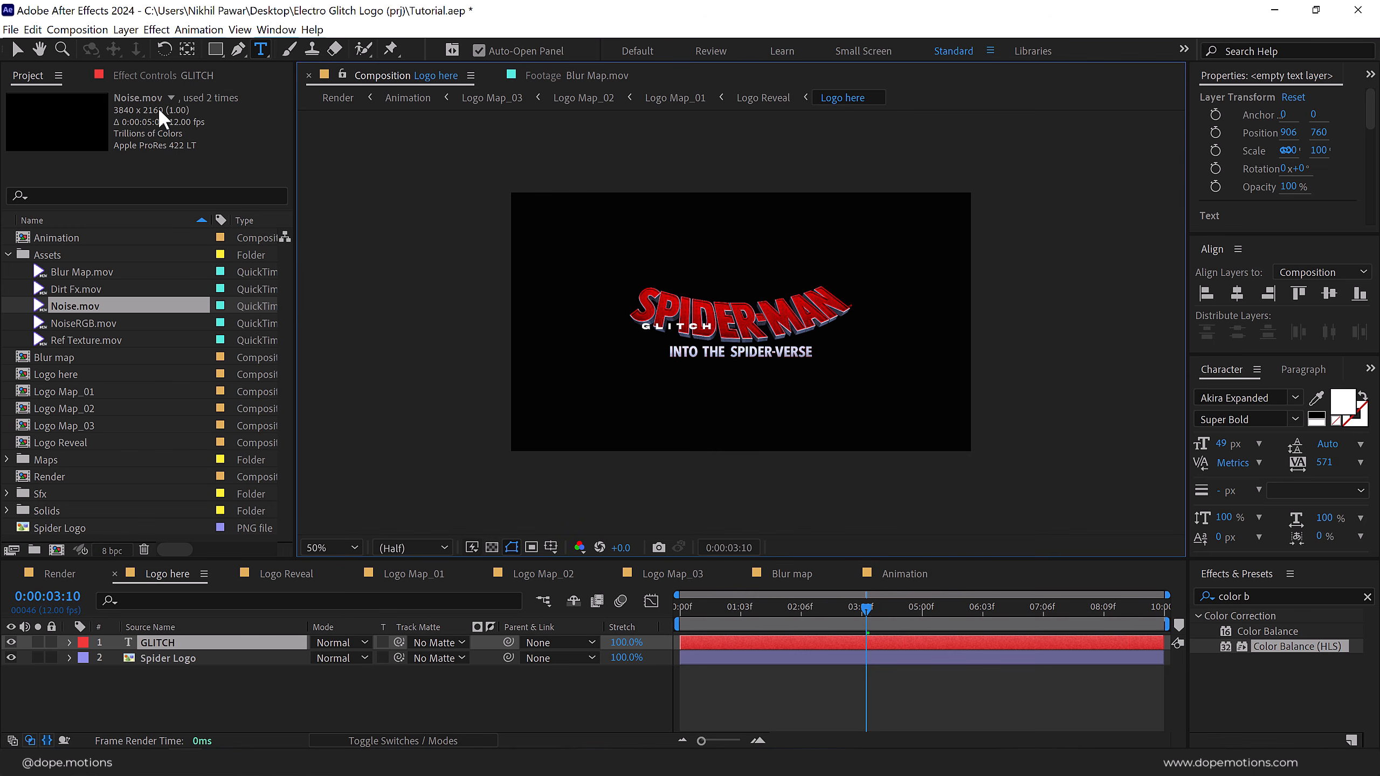
left_click(20, 49)
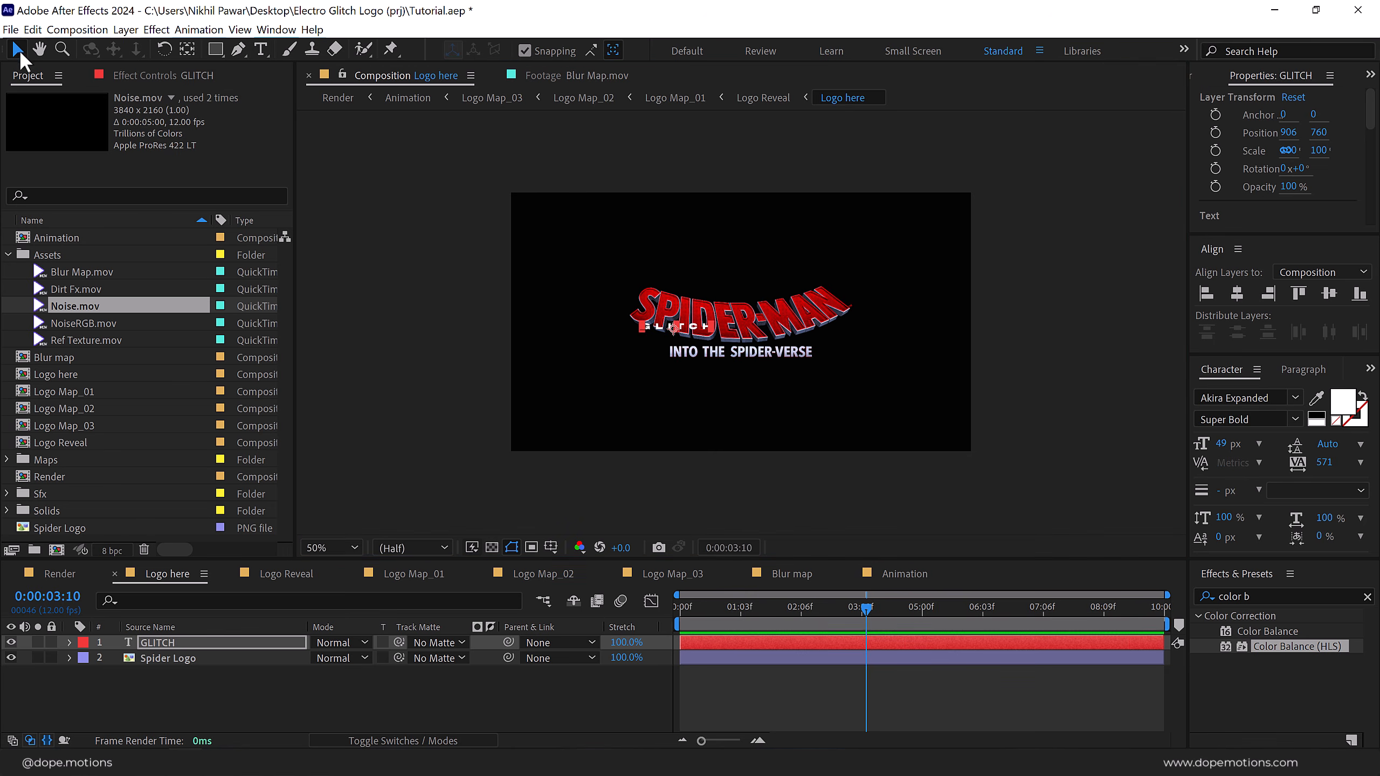
Hide the Spider Logo layer and change the GLITCH text's font to Dharma Gothic C ExBold.
left_click(11, 657)
left_click(1239, 397)
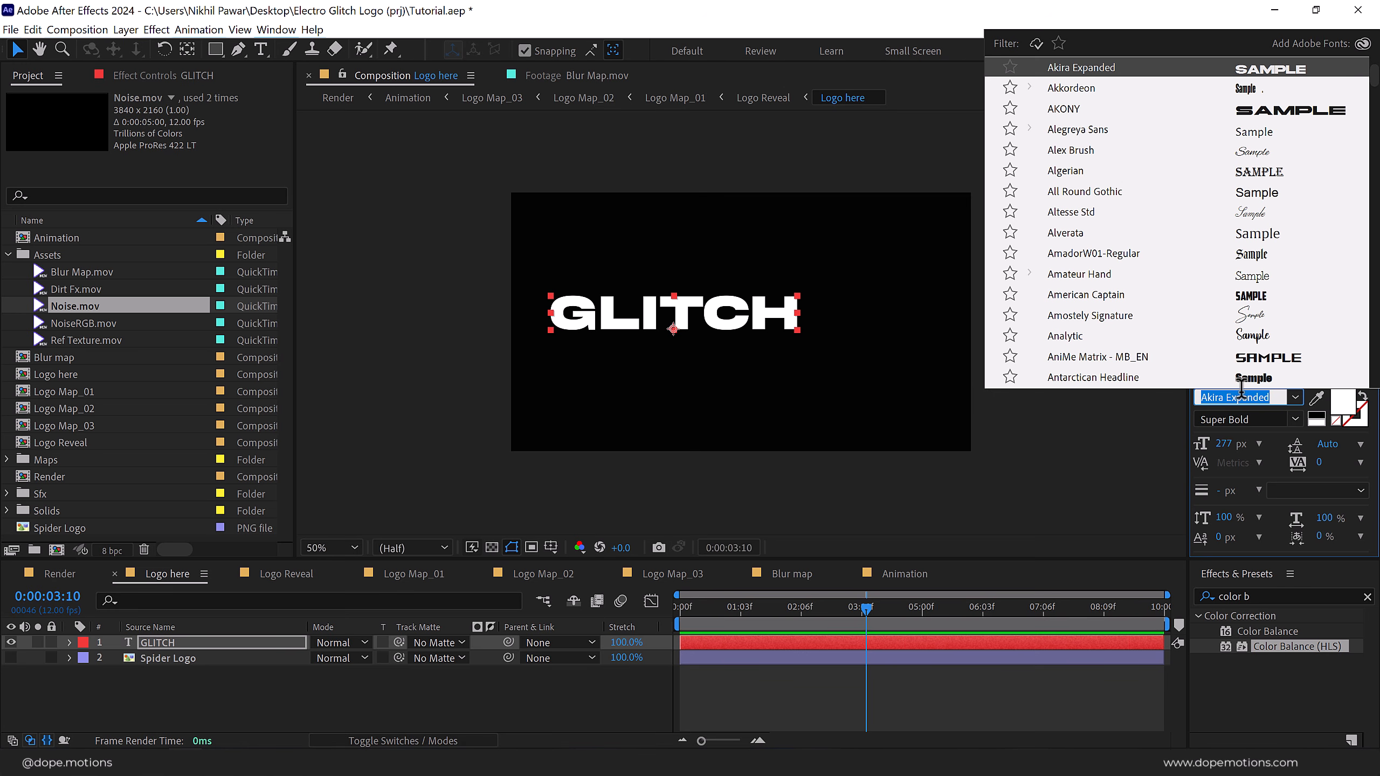
type("dhar")
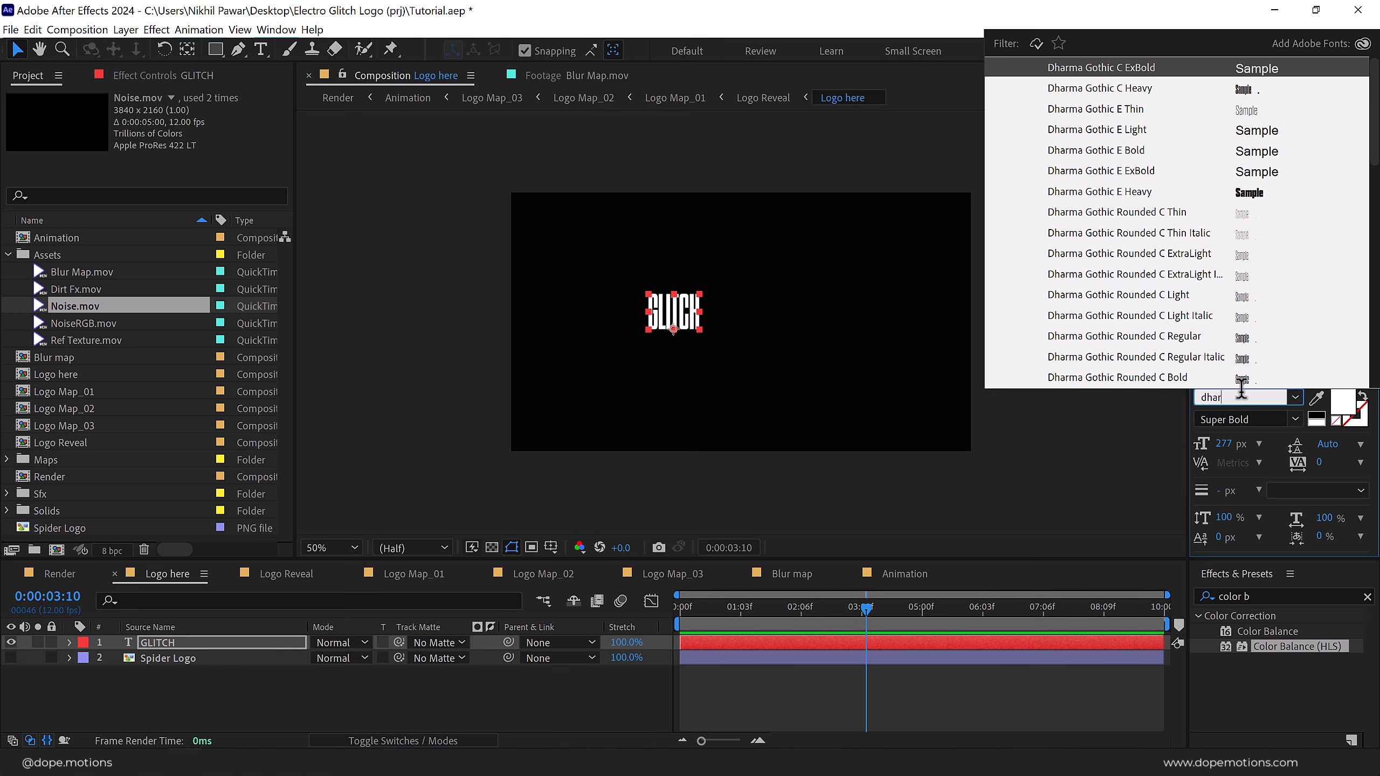
key("Return")
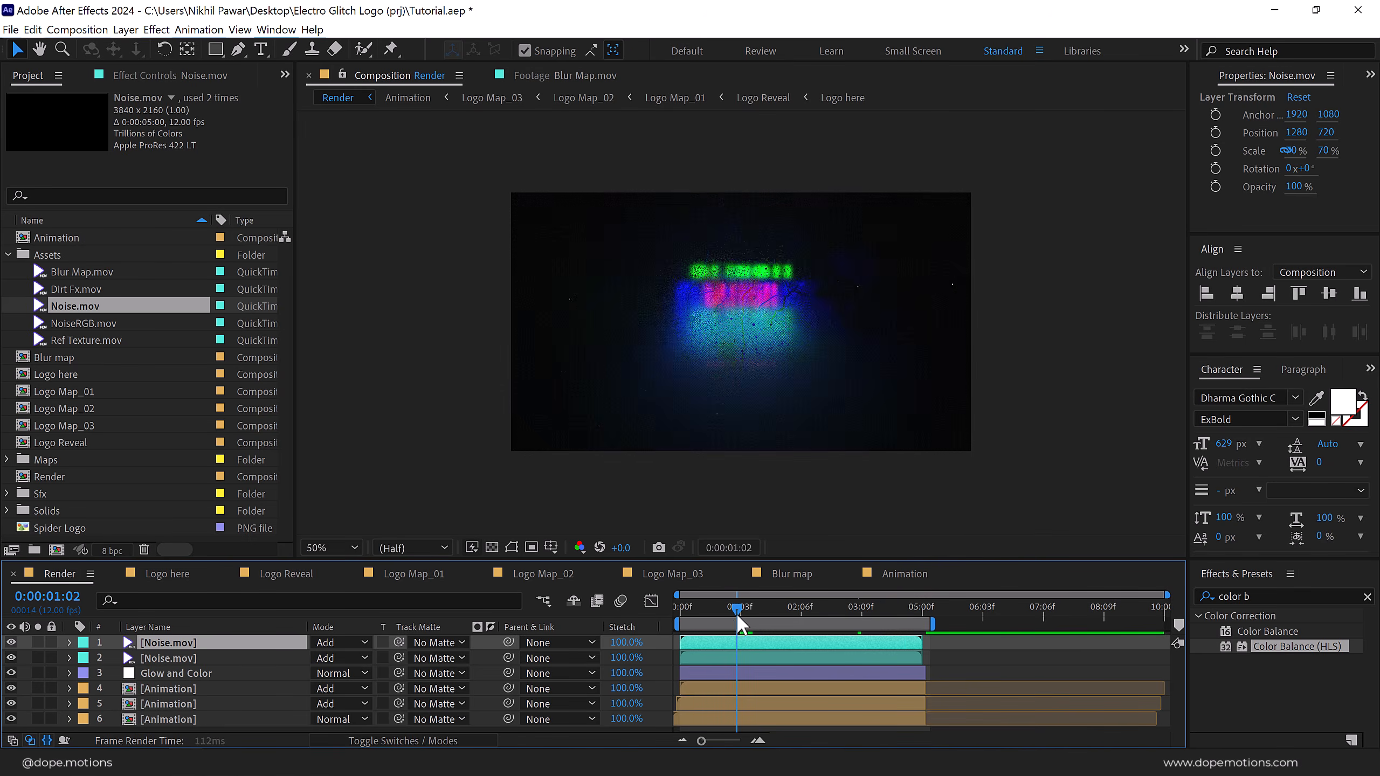
Preview the Render composition from the start to check the glitch reveal on the GLITCH text.
left_click_drag(736, 612, 678, 630)
key("space")
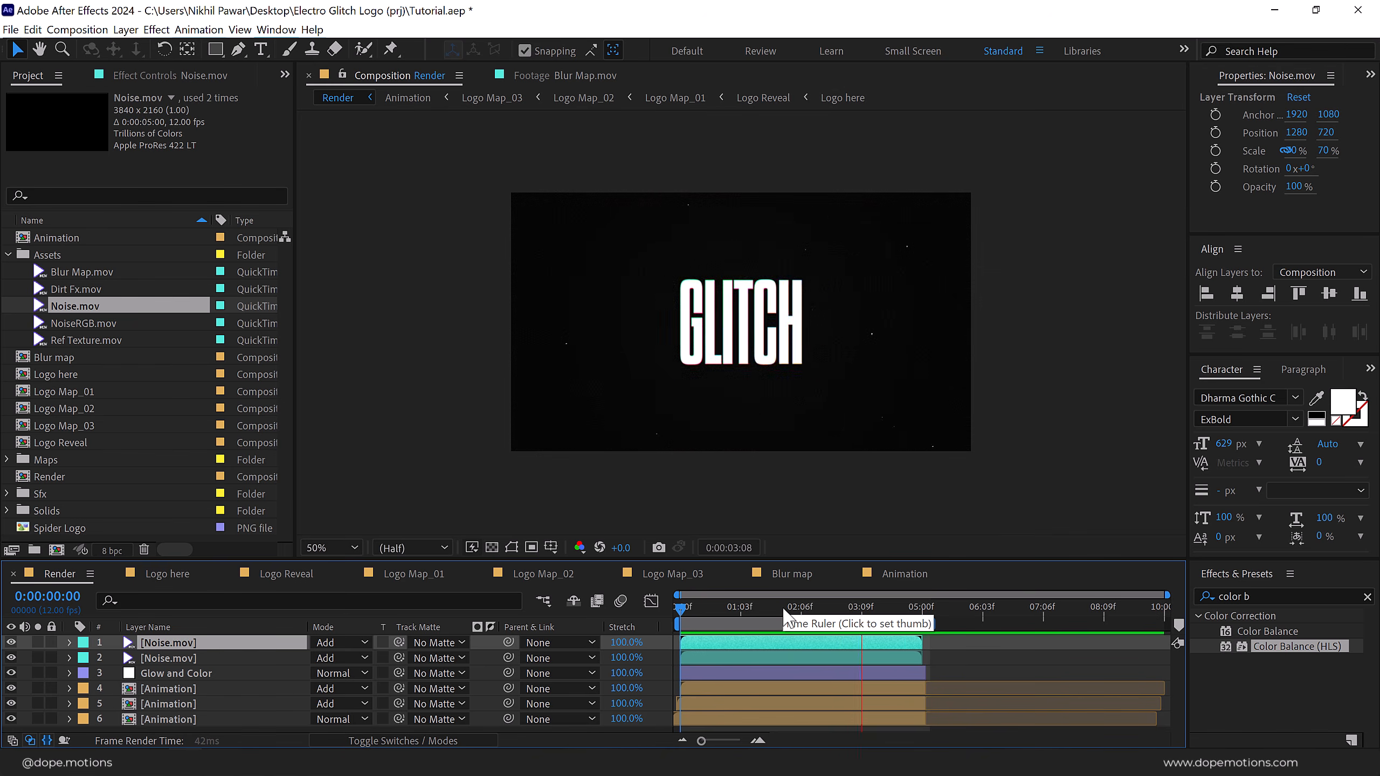
left_click(797, 606)
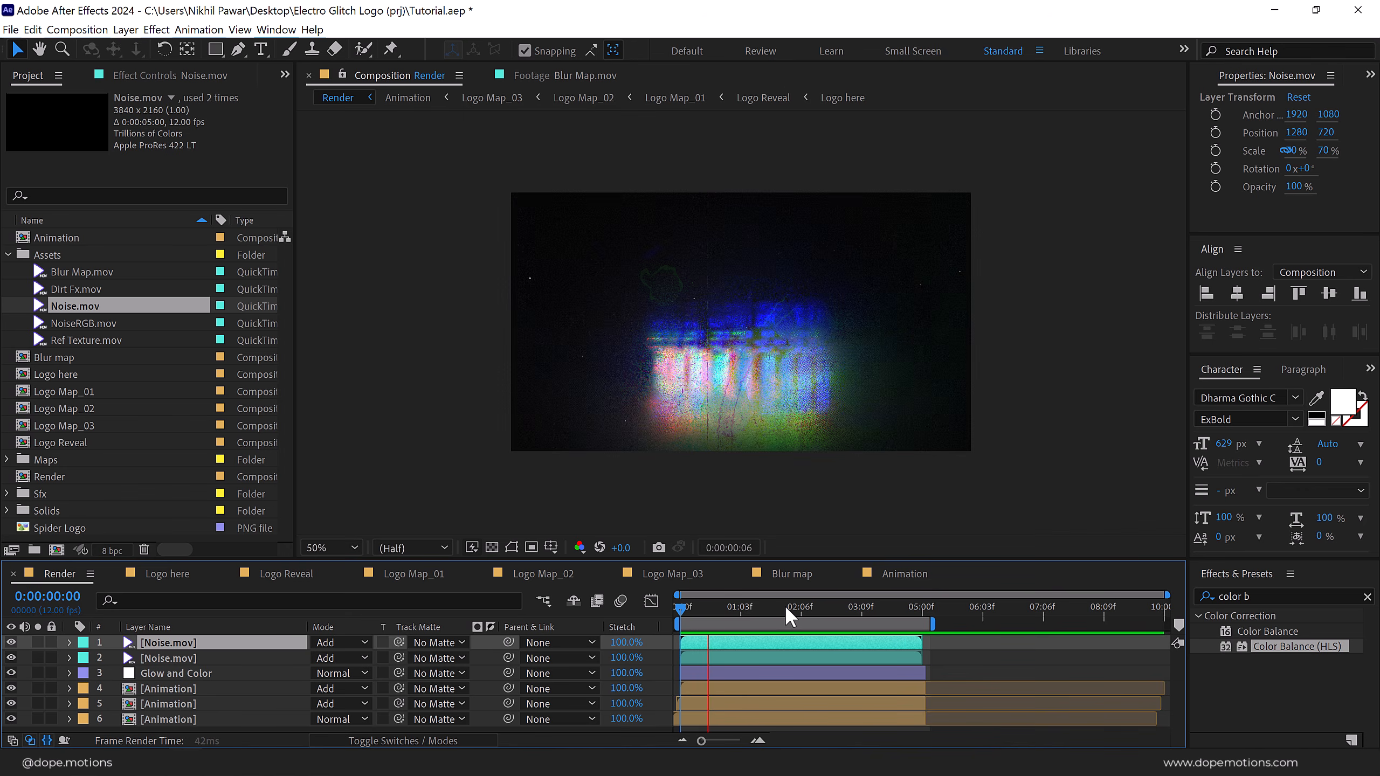
mouse_move(800, 605)
left_mouse_down()
mouse_move(774, 611)
mouse_move(810, 615)
left_mouse_up()
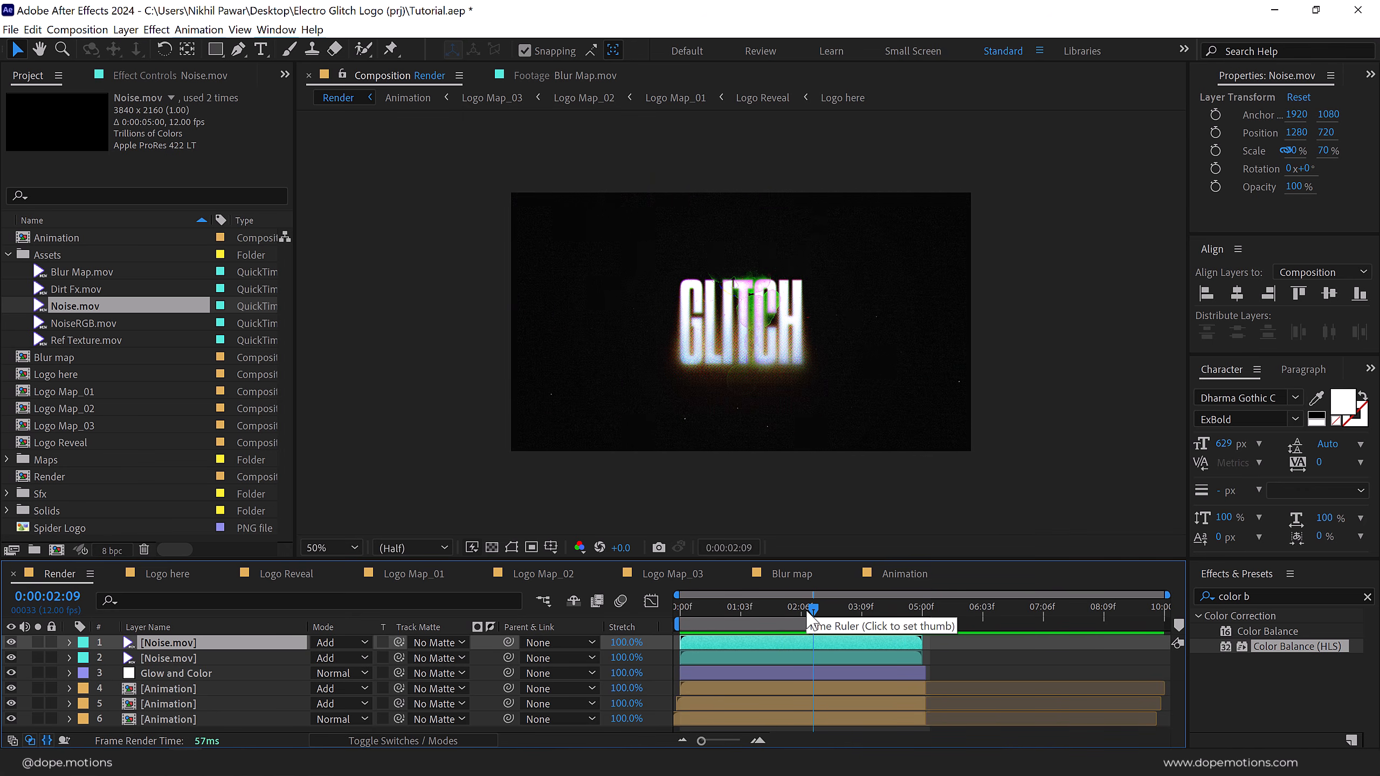